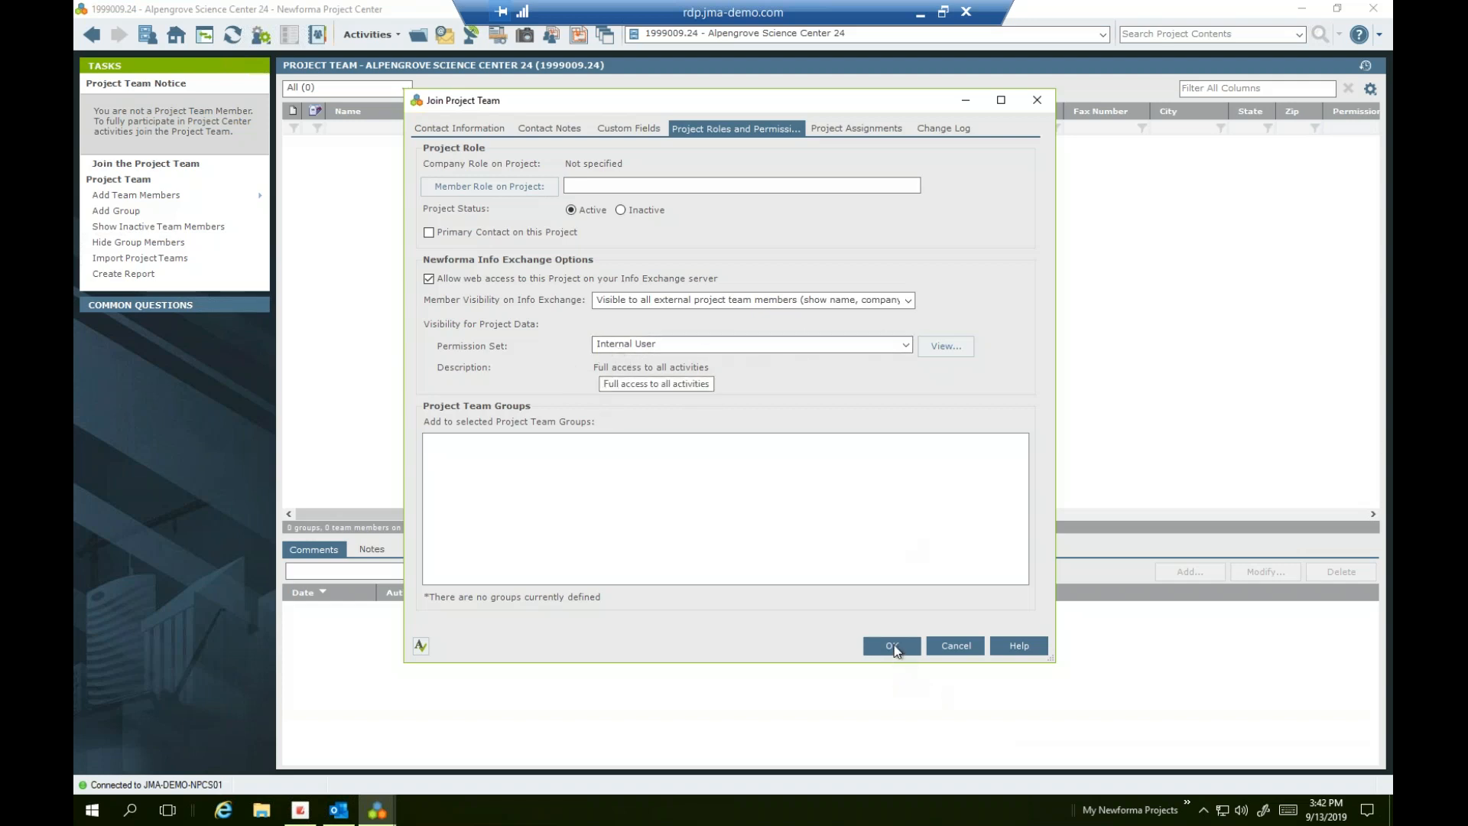
Join the Alpengrove Science Center 24 team and place Info Exchange Access beside Disciplines
left_click(866, 642)
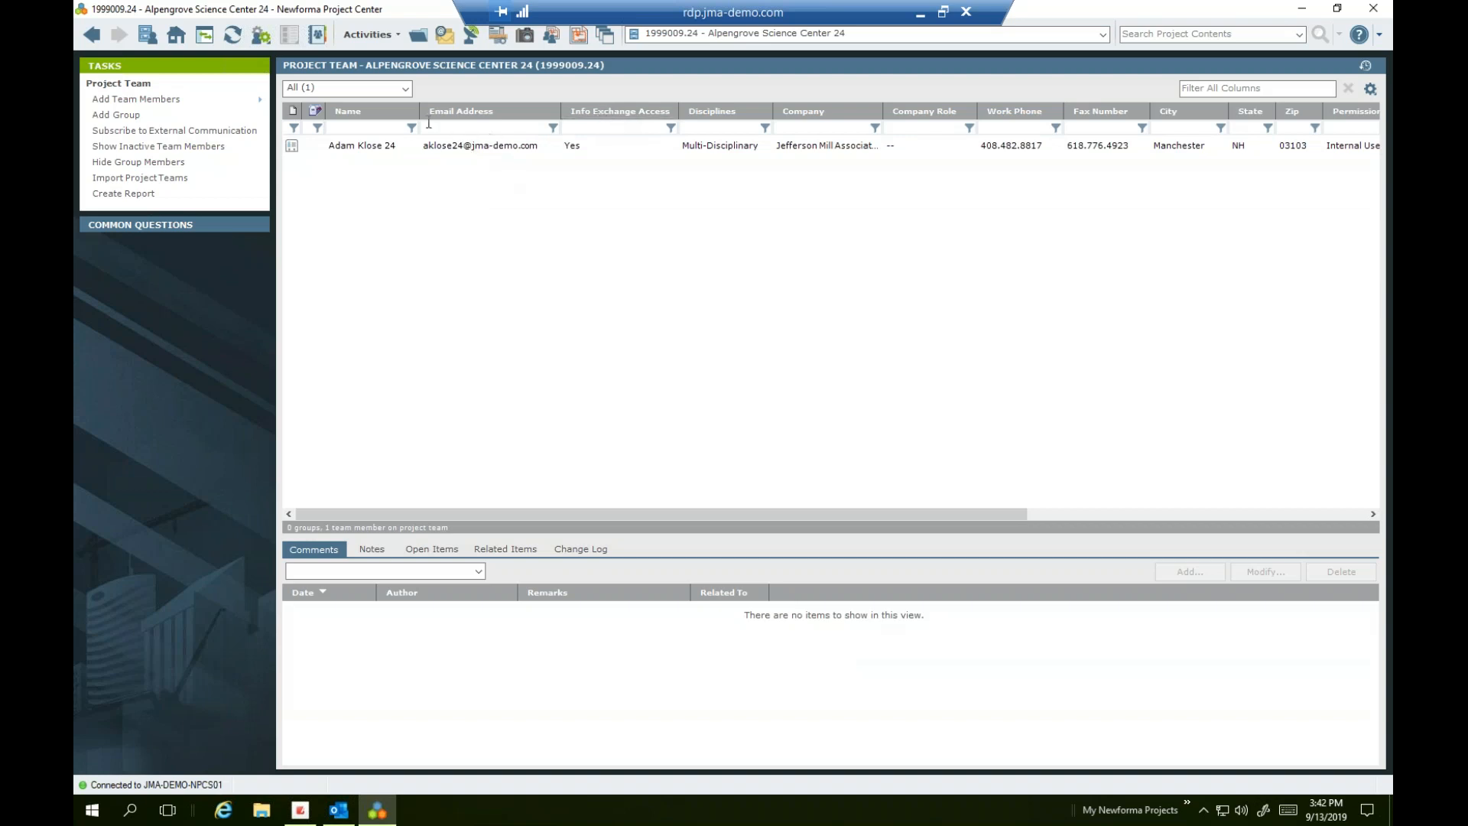
right_click(597, 118)
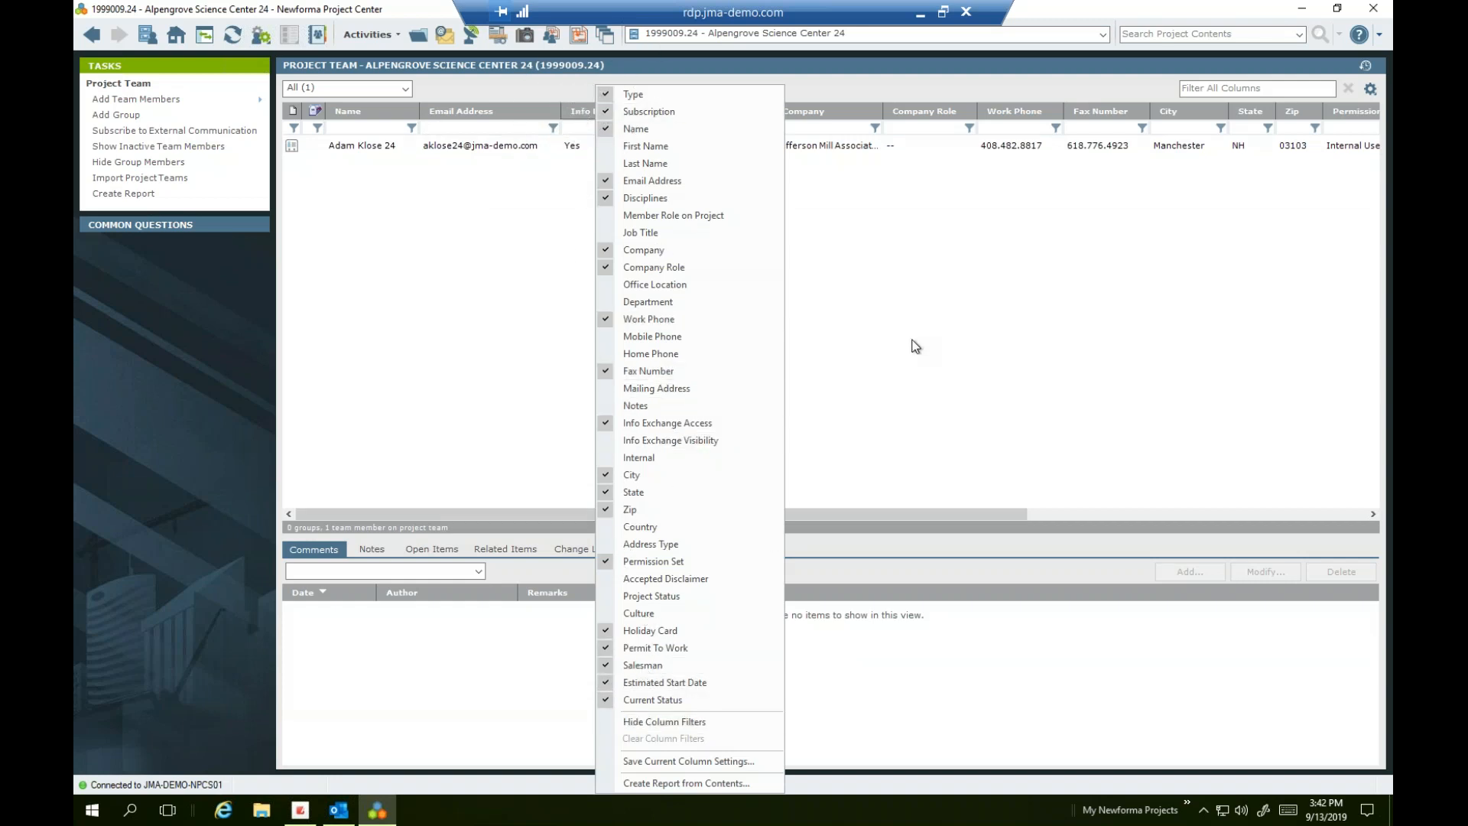
left_click(754, 89)
mouse_move(723, 114)
left_mouse_down()
mouse_move(627, 111)
mouse_move(721, 100)
left_mouse_up()
left_click(601, 115)
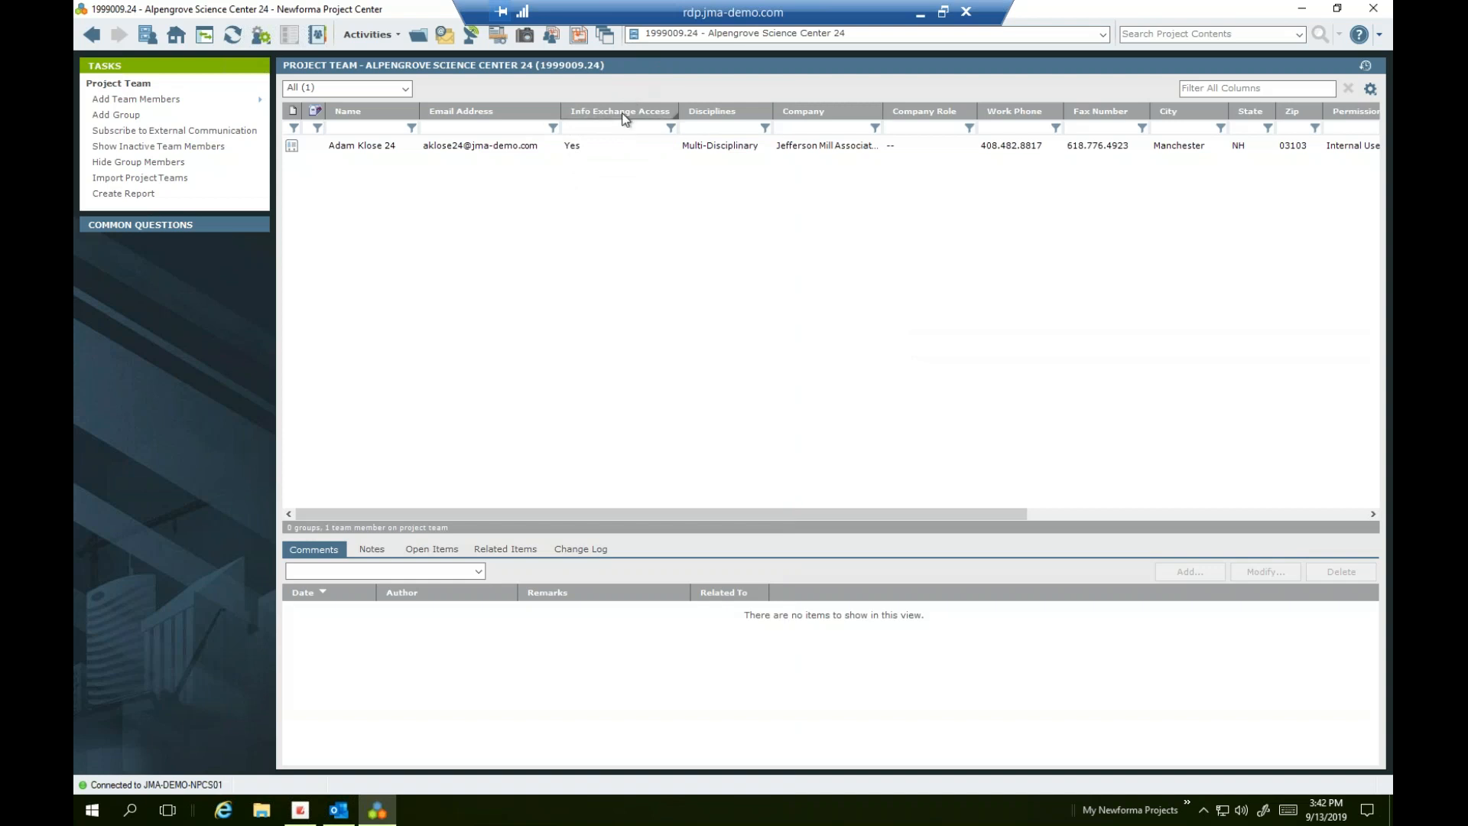
mouse_move(640, 118)
left_mouse_down()
mouse_move(475, 116)
mouse_move(566, 114)
left_mouse_up()
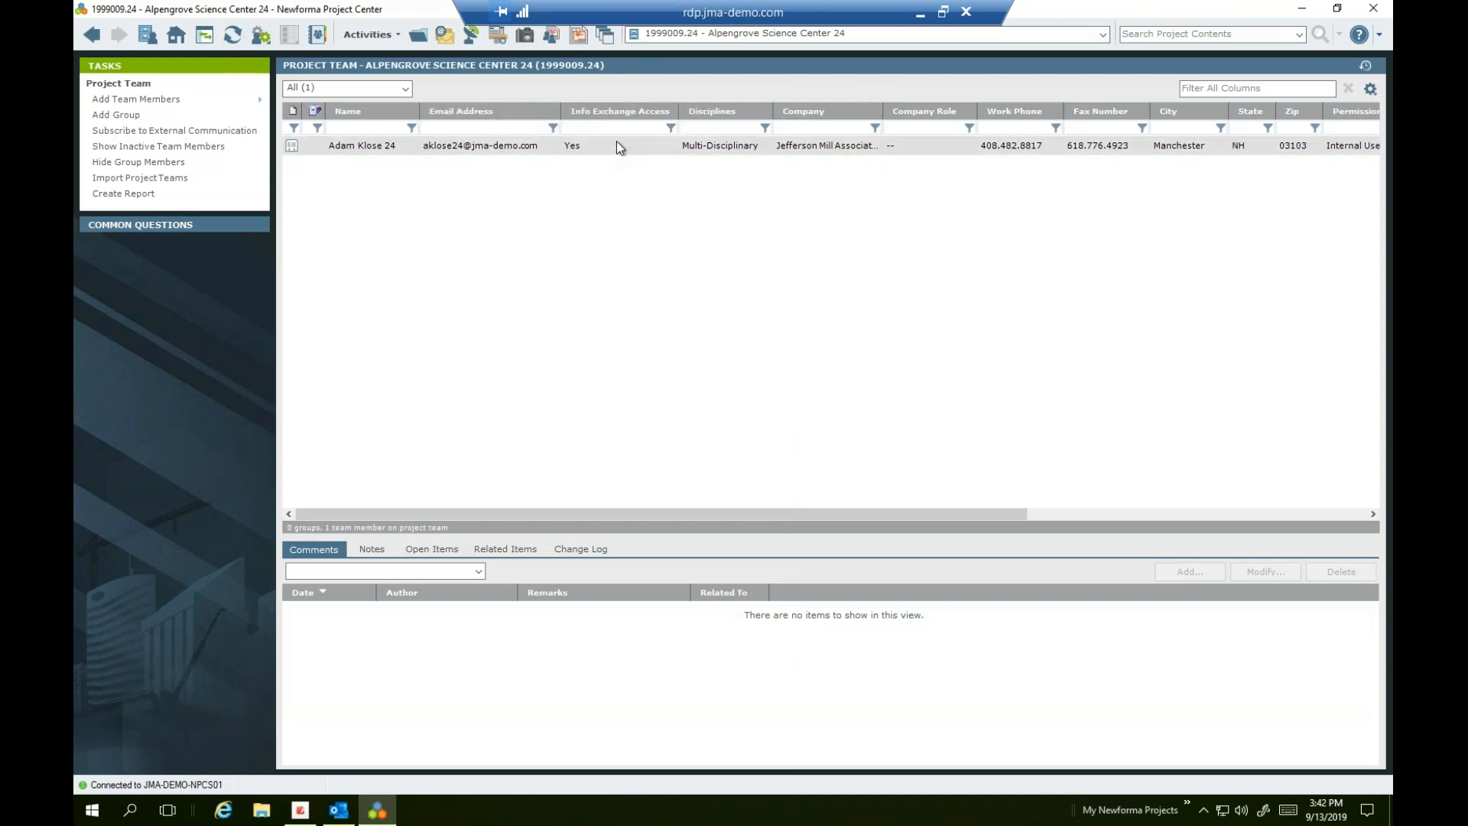
Select a team member and choose Add Team Members > From Contacts
left_click(617, 145)
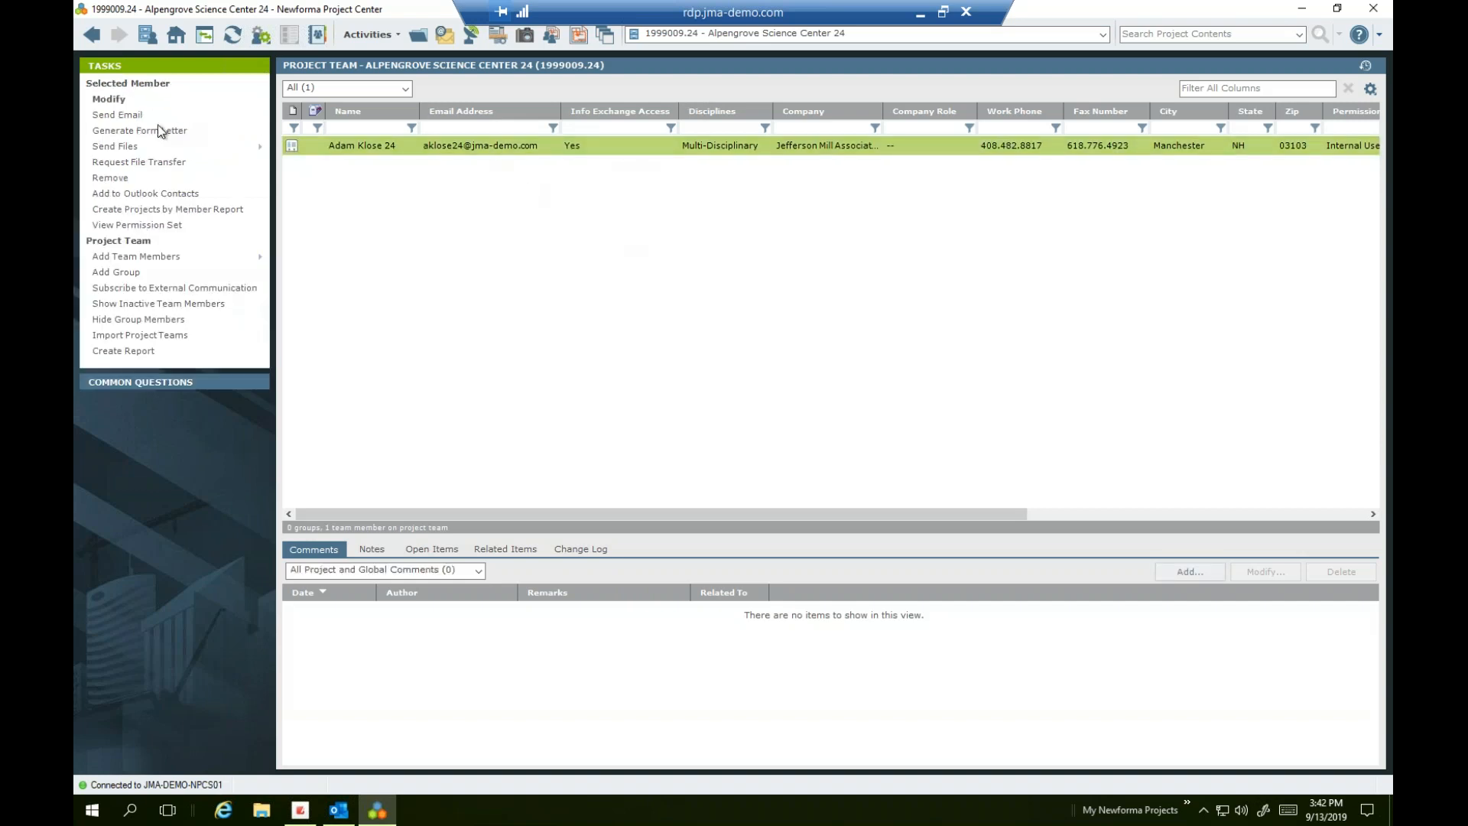
left_click(132, 261)
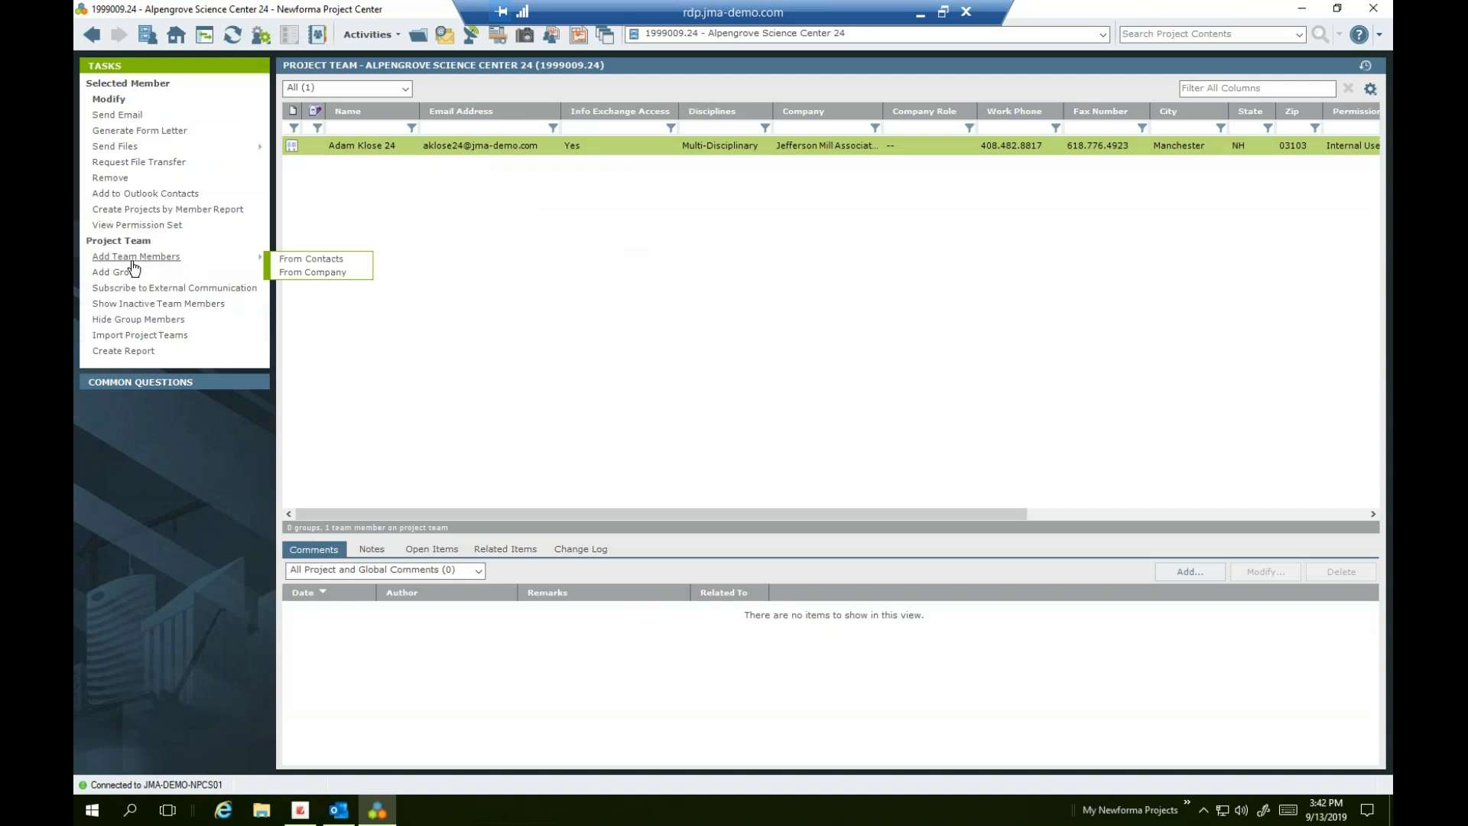
left_click(316, 262)
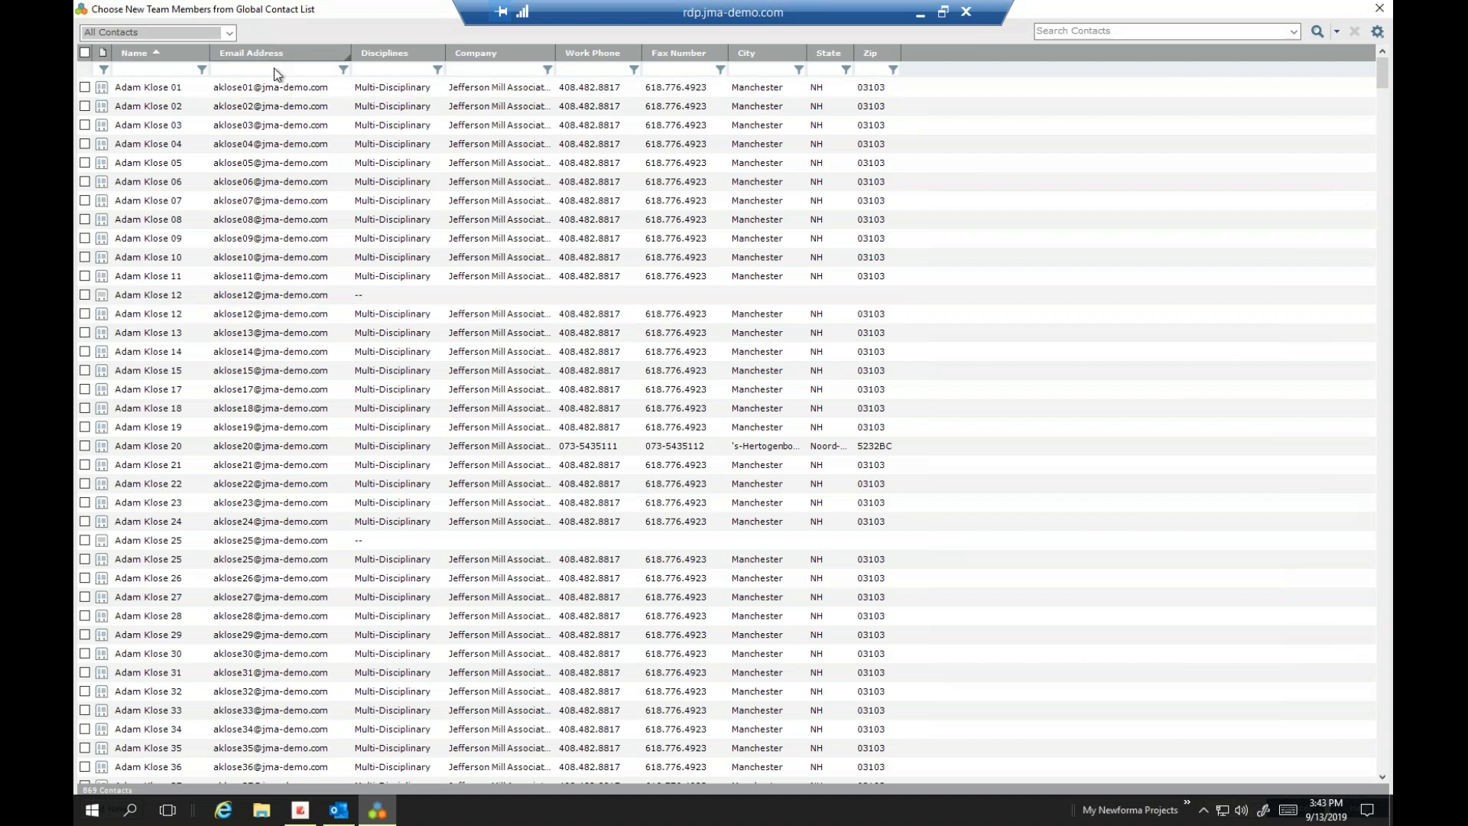
Filter the contact list's Name column by '24' and widen the Name column
left_click(1058, 34)
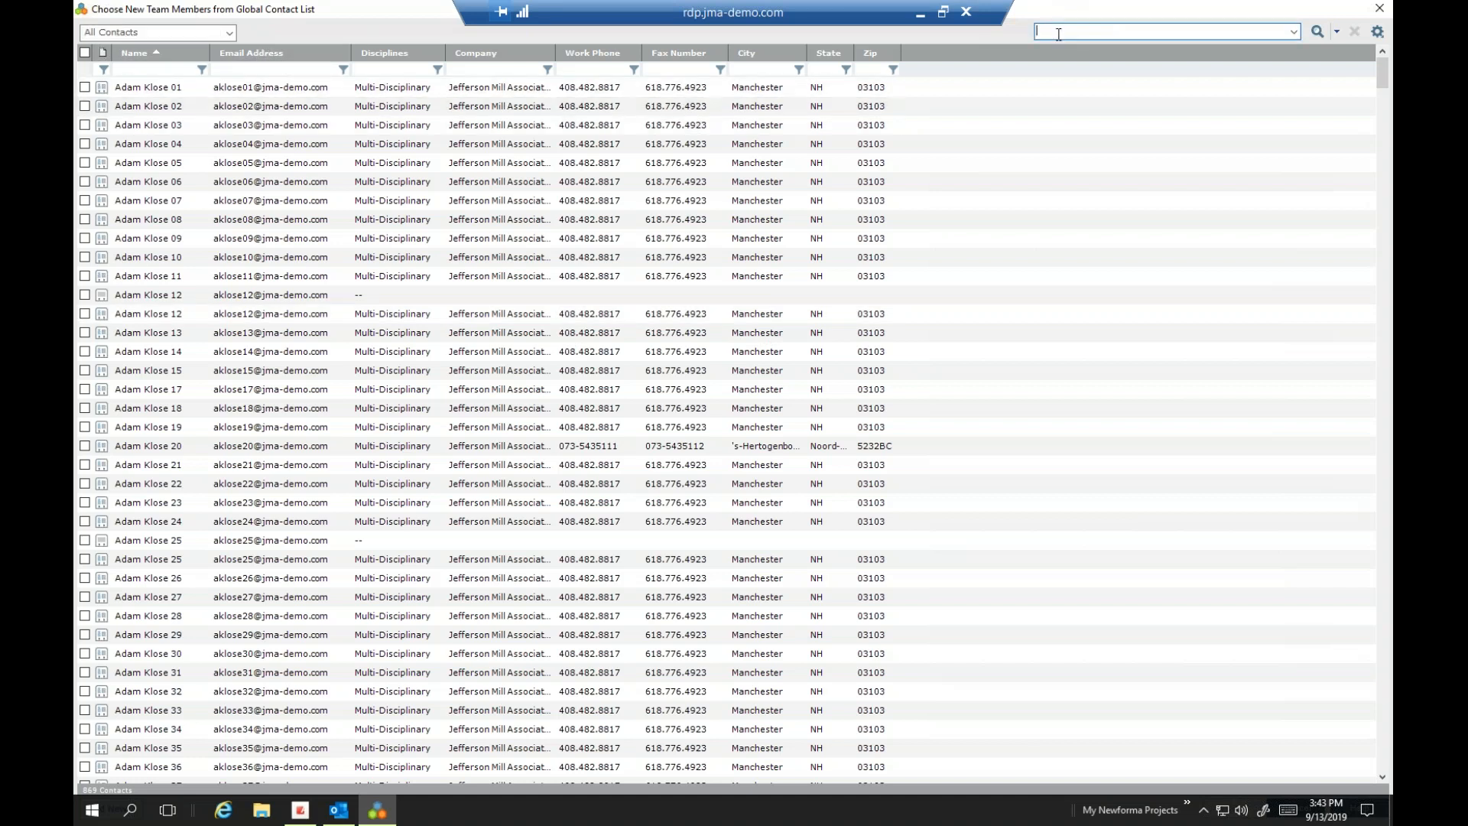
type("@")
key("BackSpace")
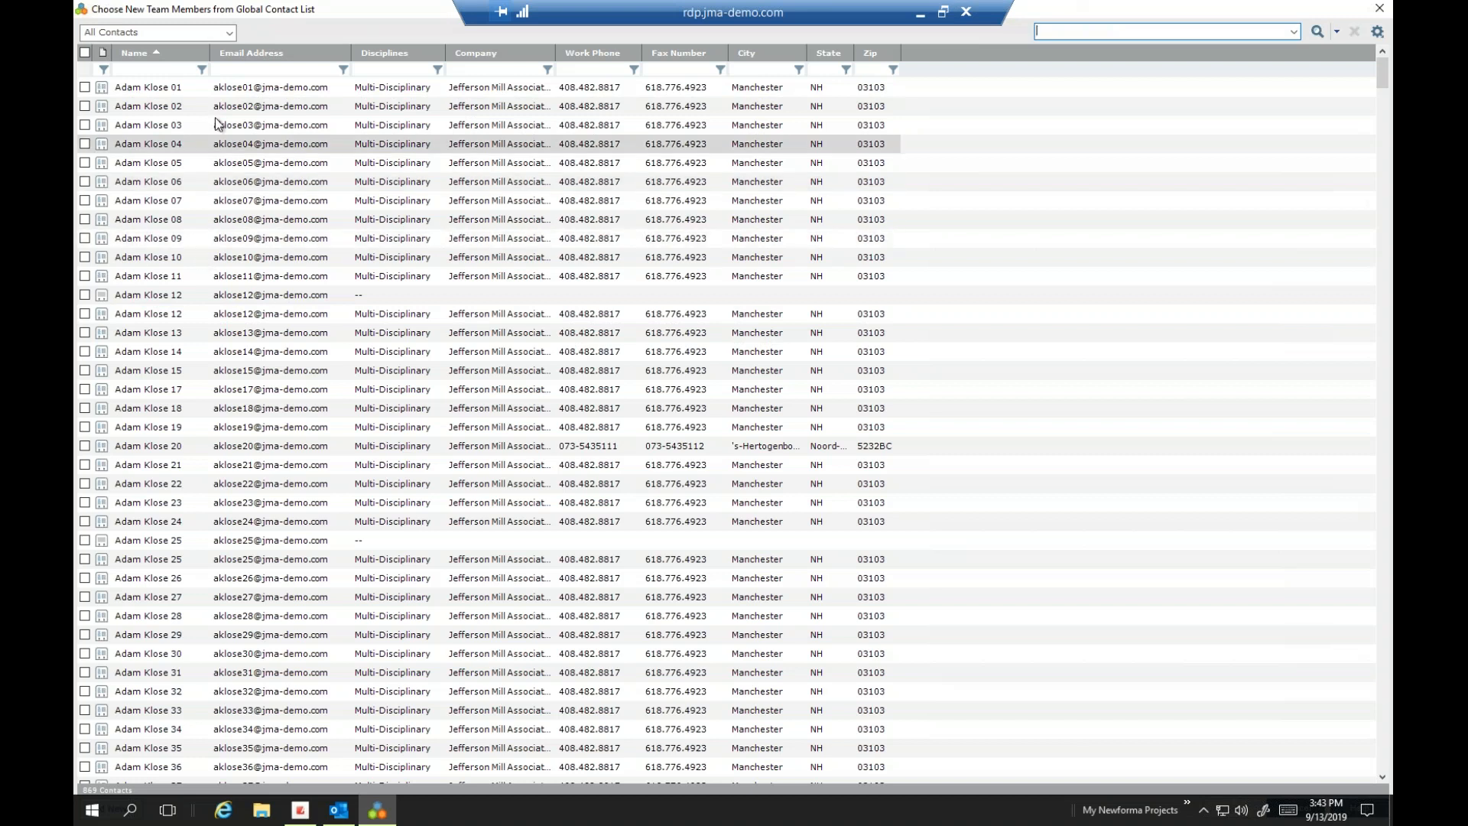
left_click(177, 70)
type("24")
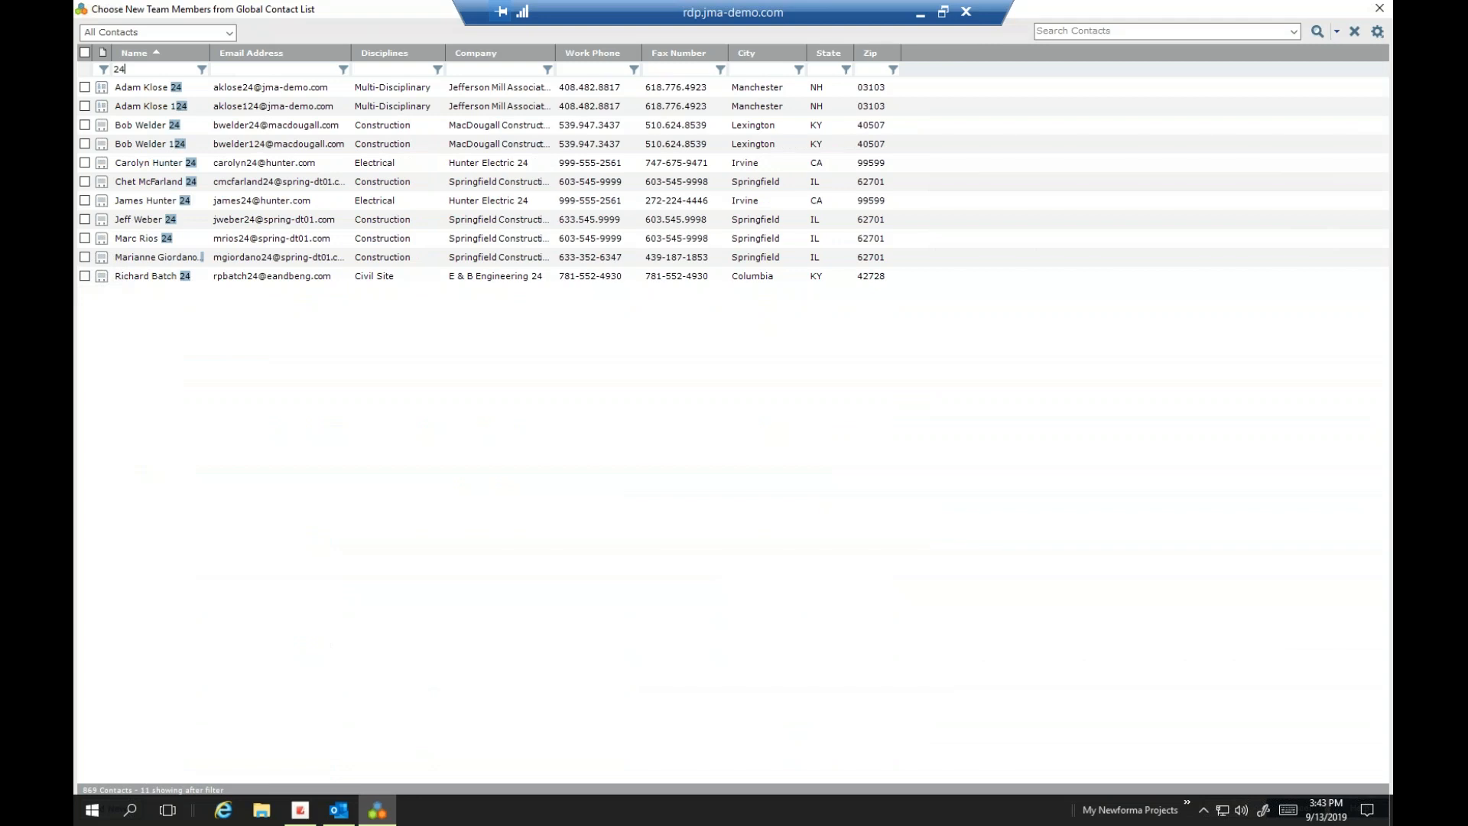
left_click_drag(209, 52, 321, 46)
Tick the nine filtered contacts, restore the window size, and confirm the selection
left_click(85, 87)
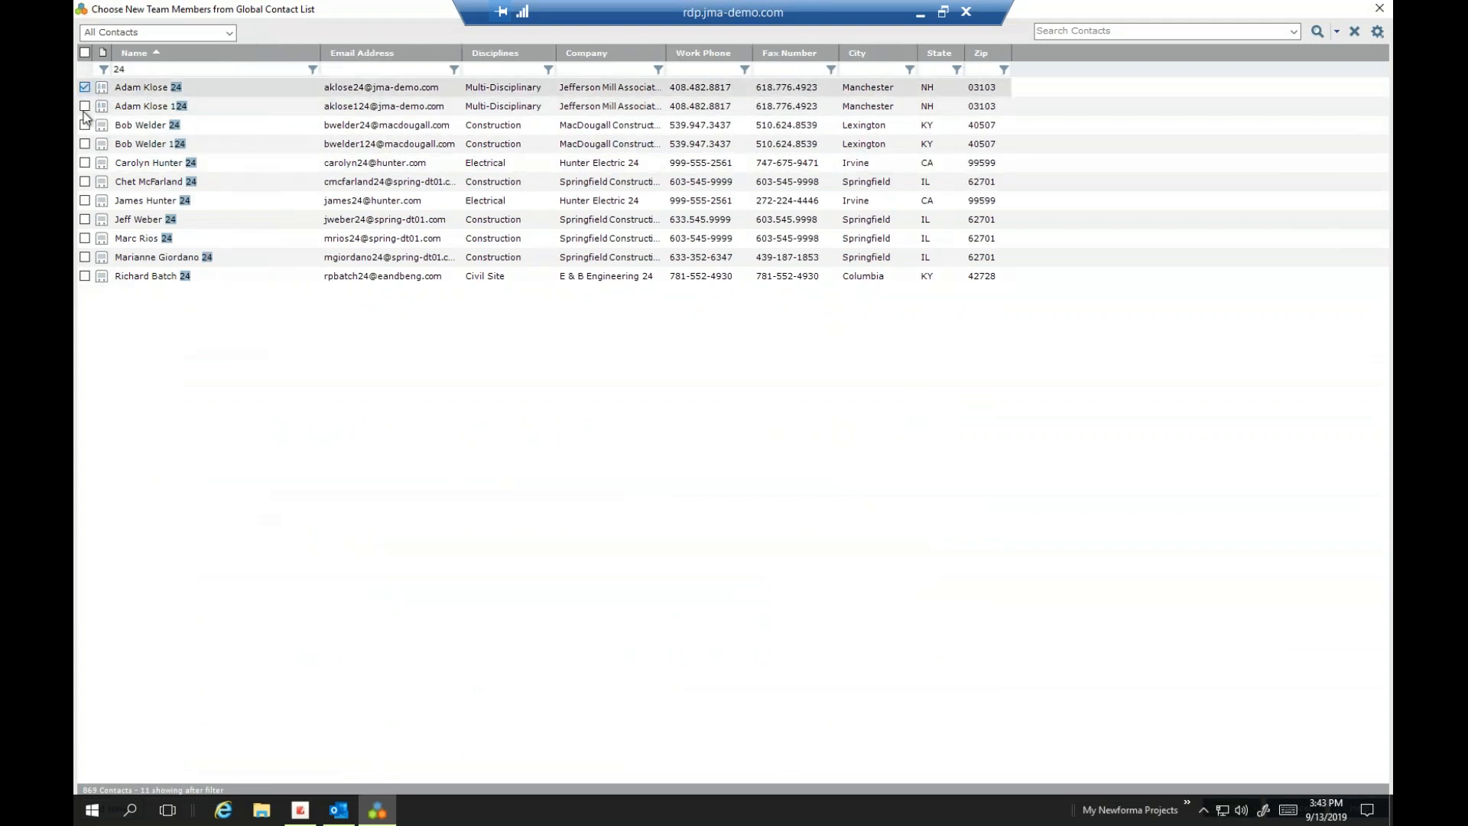
left_click(87, 90)
left_click(88, 123)
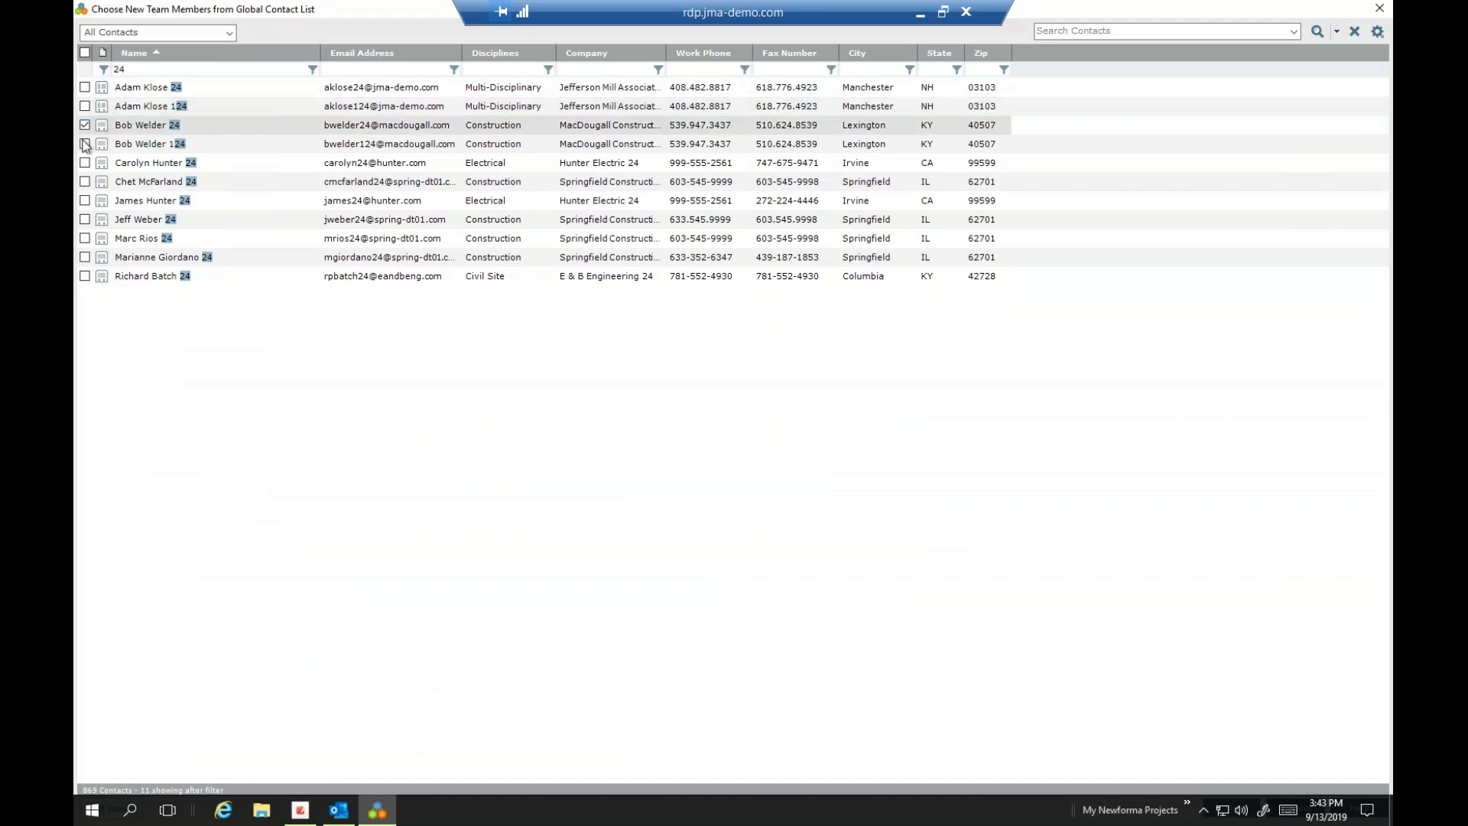
left_click(87, 143)
left_click(87, 163)
left_click(87, 187)
left_click(86, 203)
left_click(86, 219)
left_click(85, 182)
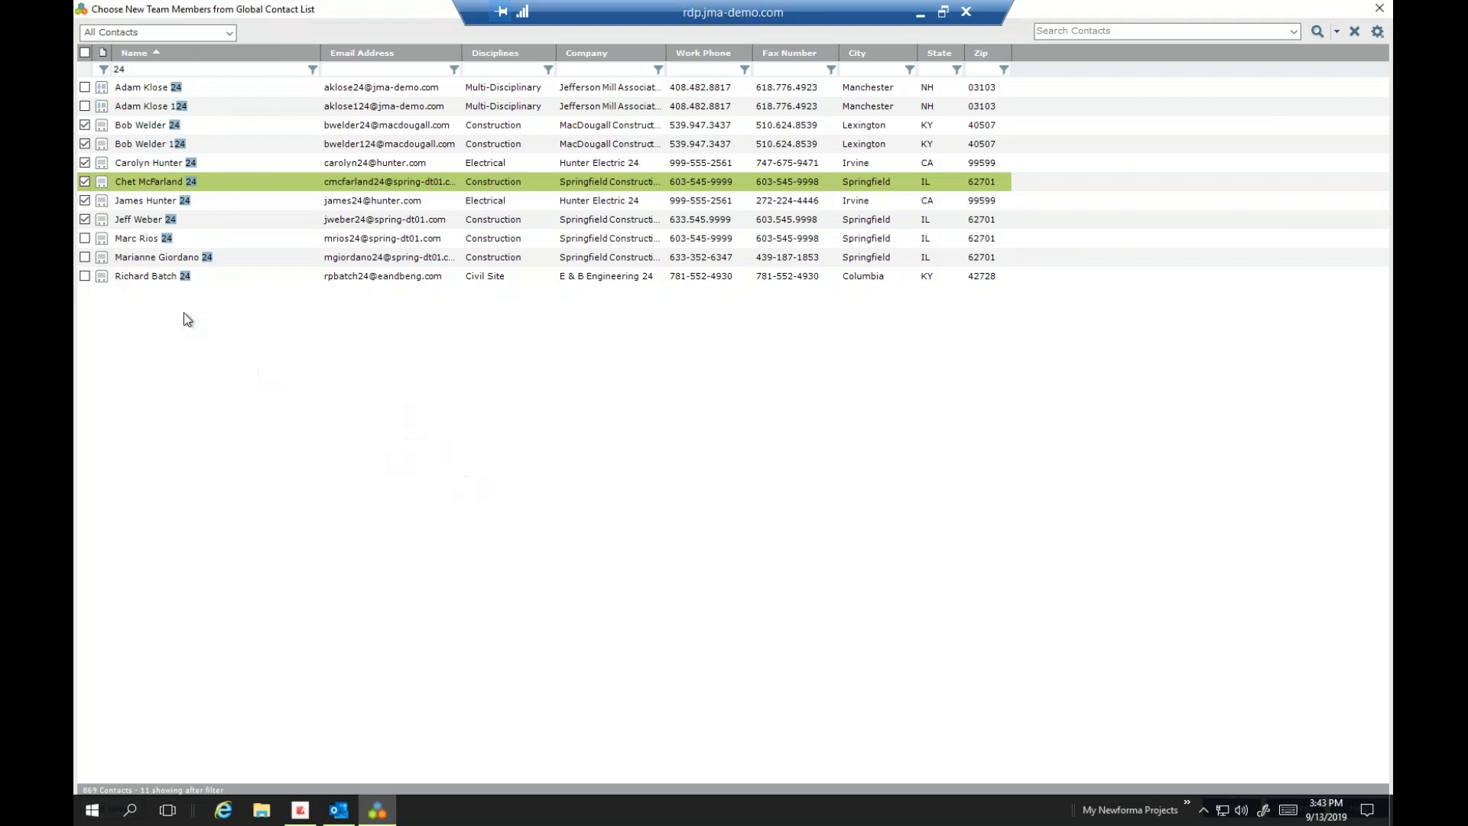
left_click(85, 238)
left_click(85, 276)
left_click(85, 257)
double_click(1105, 5)
left_click(1033, 638)
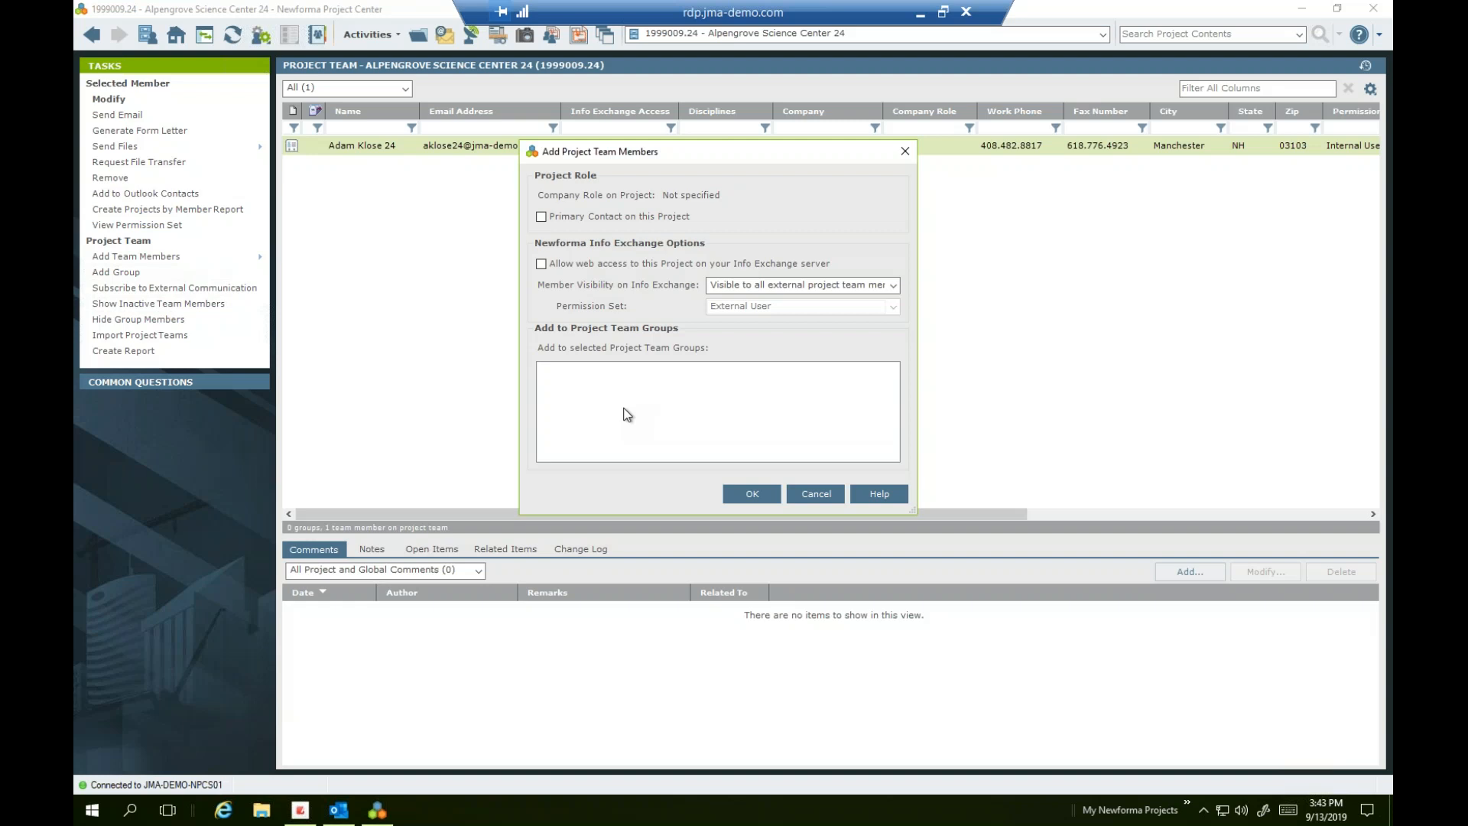
Allow the new members web access on the Info Exchange server and acknowledge both confirmations
left_click(566, 268)
left_click(754, 495)
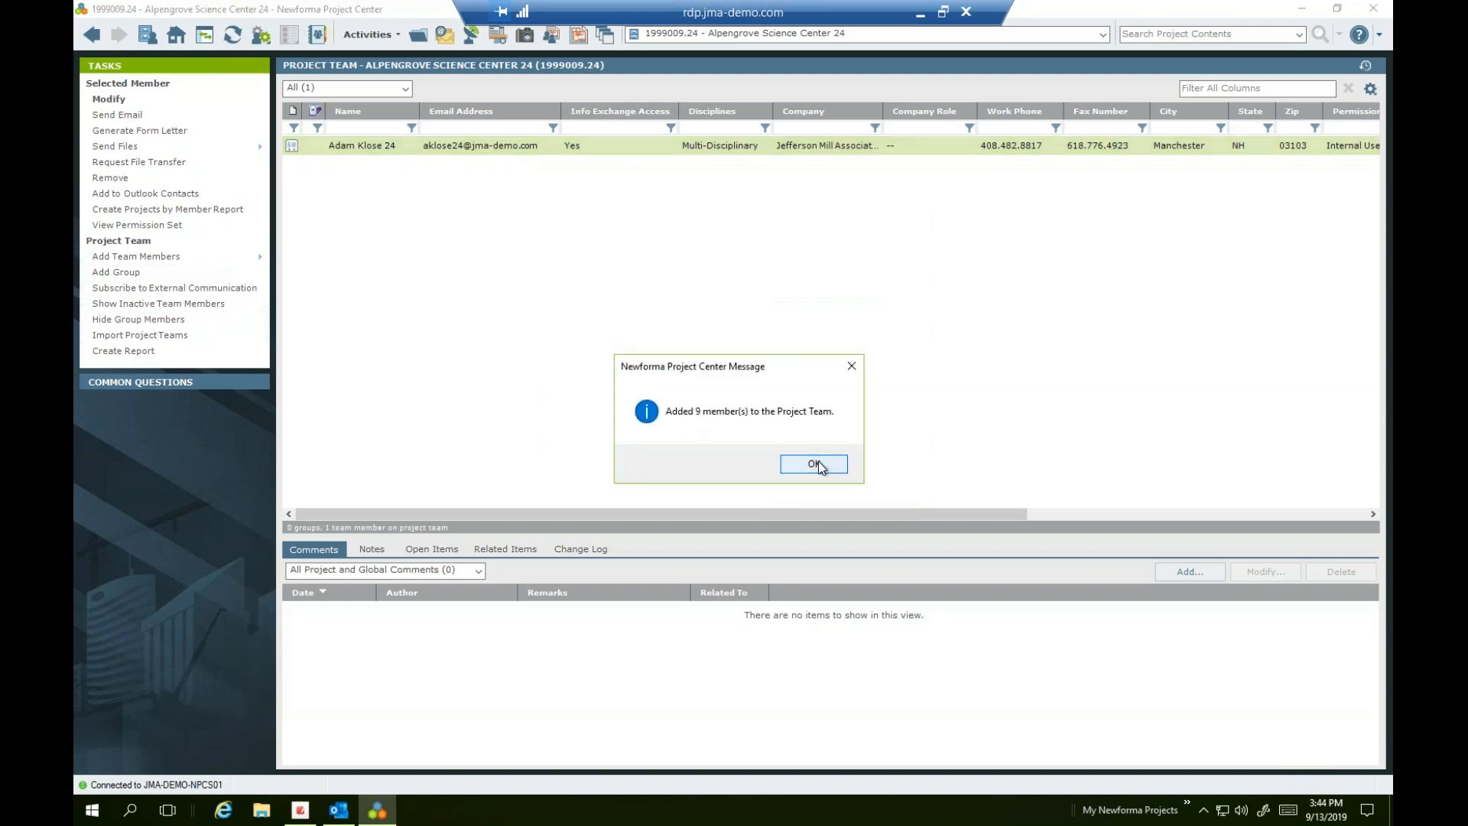
left_click(816, 464)
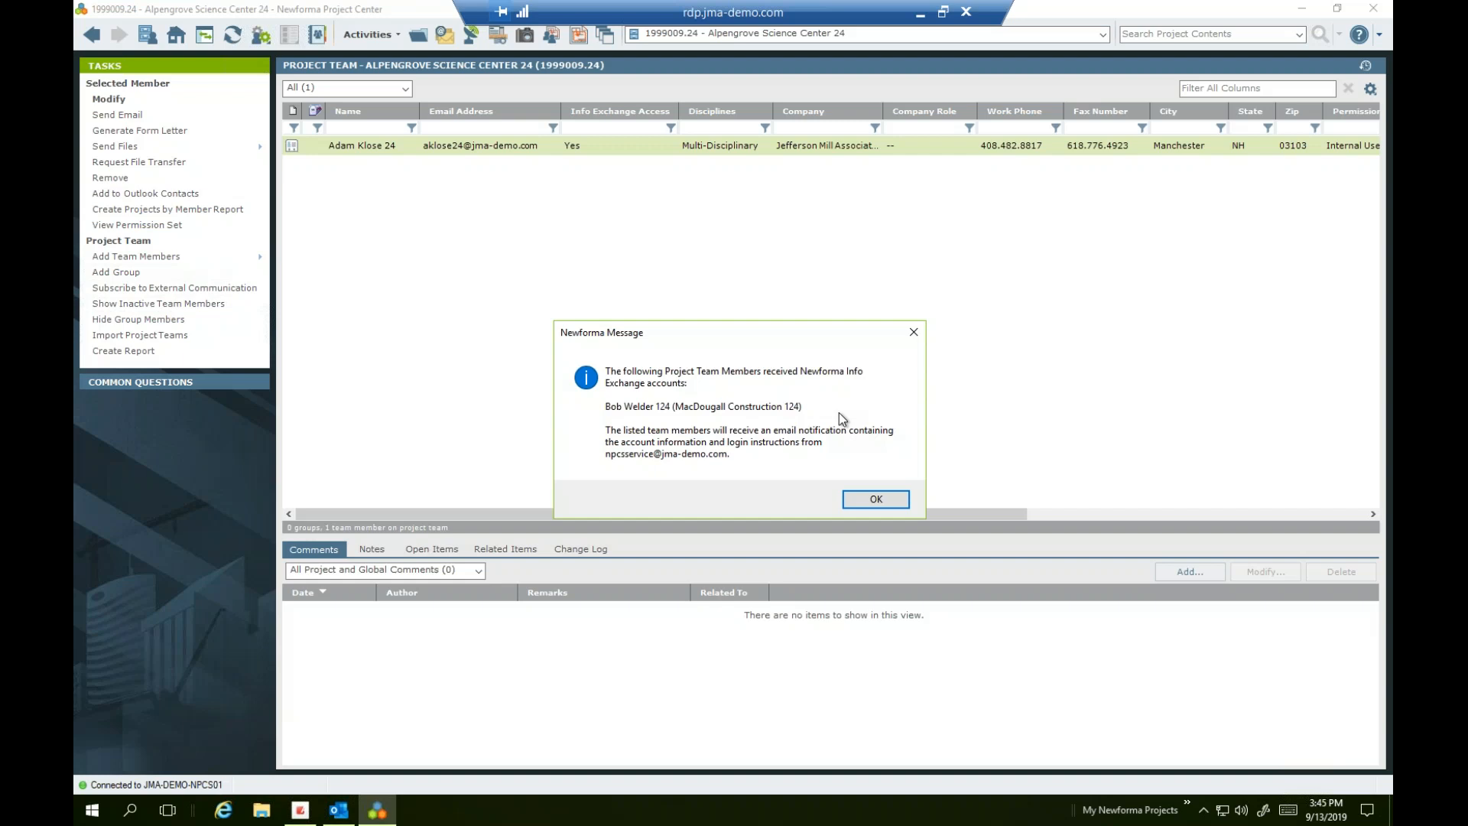
left_click(877, 500)
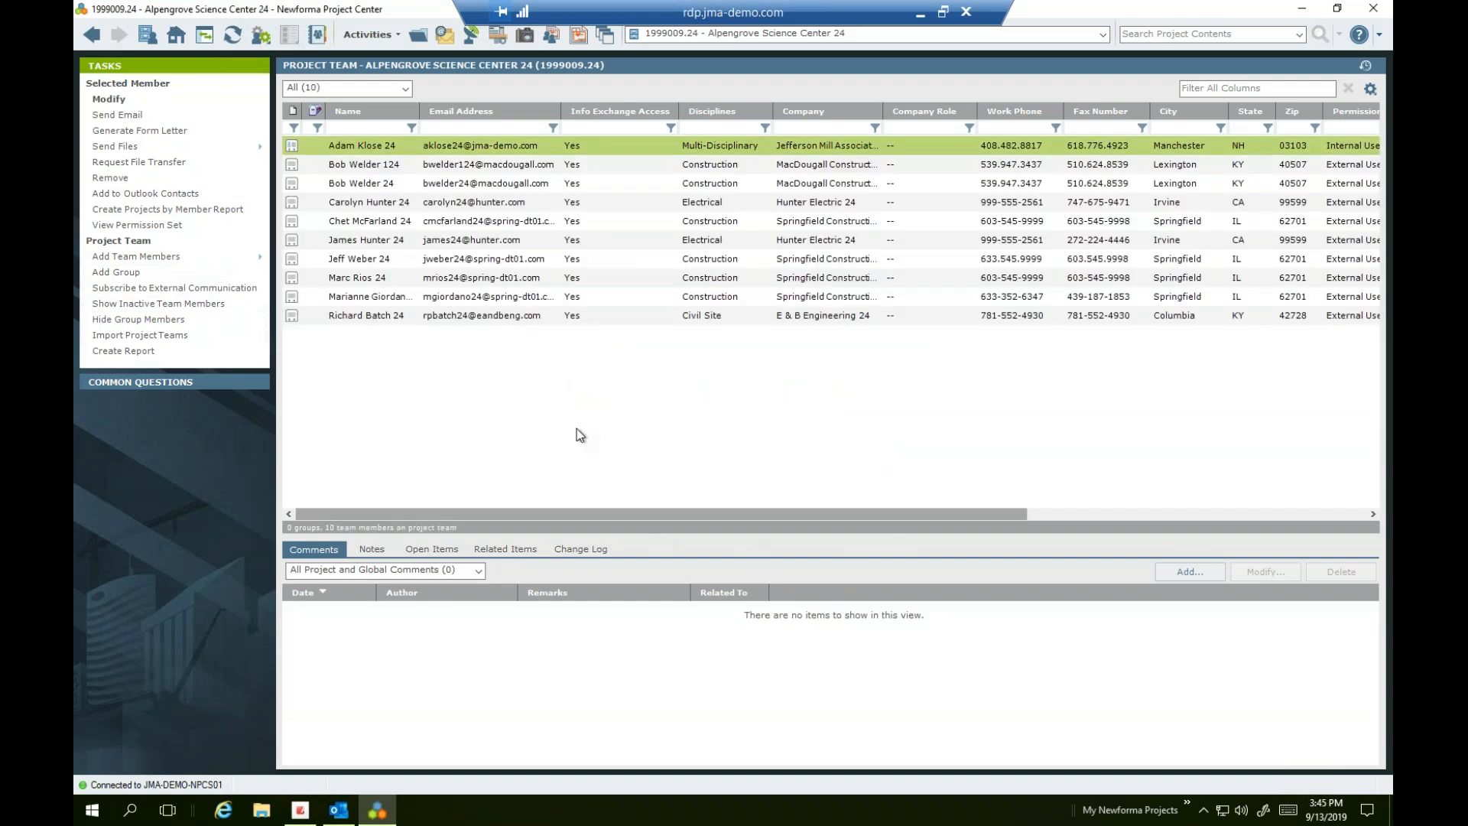
Select all ten team members, use Send Email, and bring up the Outlook draft
left_click(446, 314, "shift")
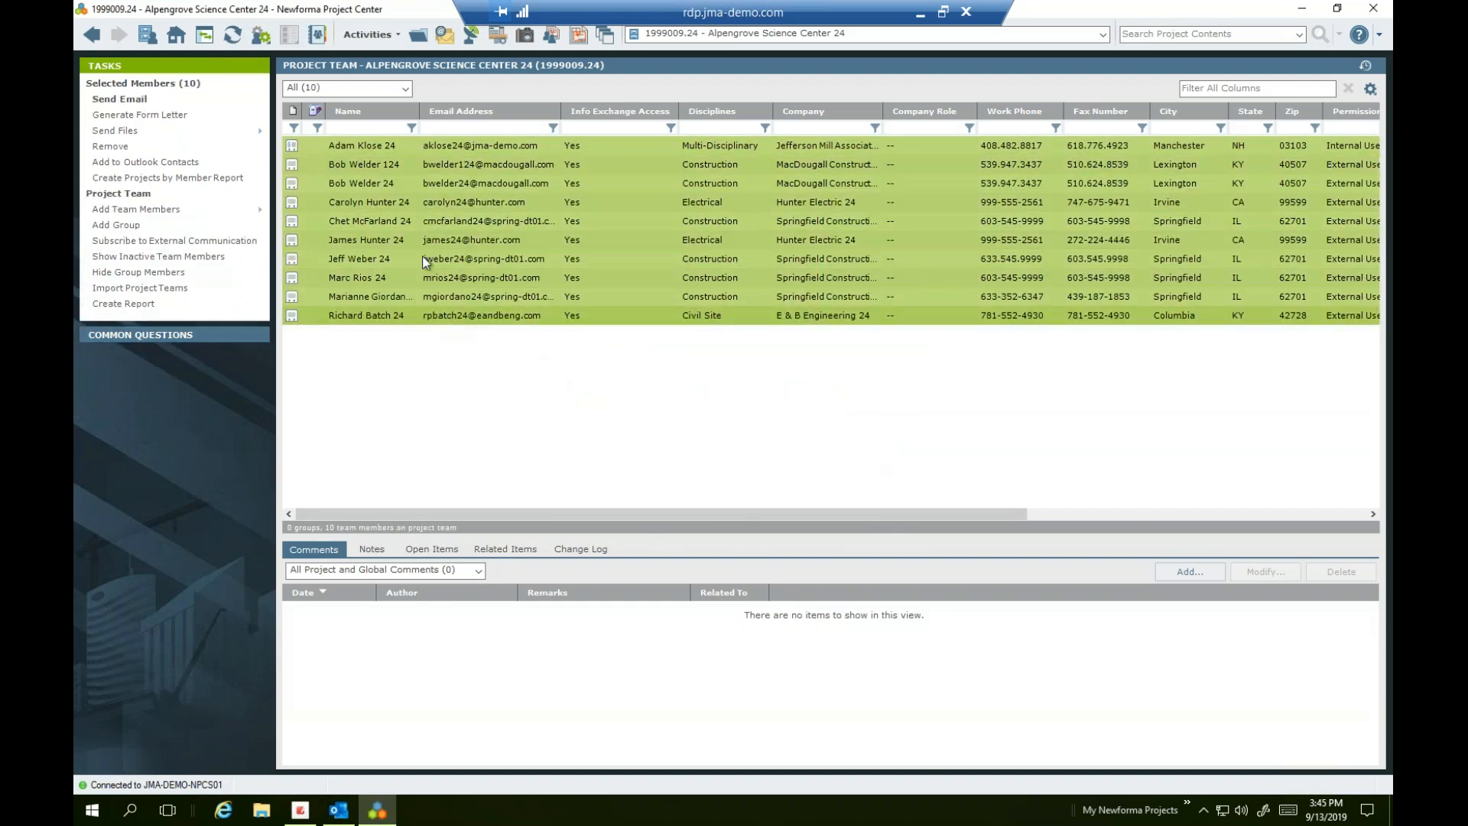
right_click(382, 181)
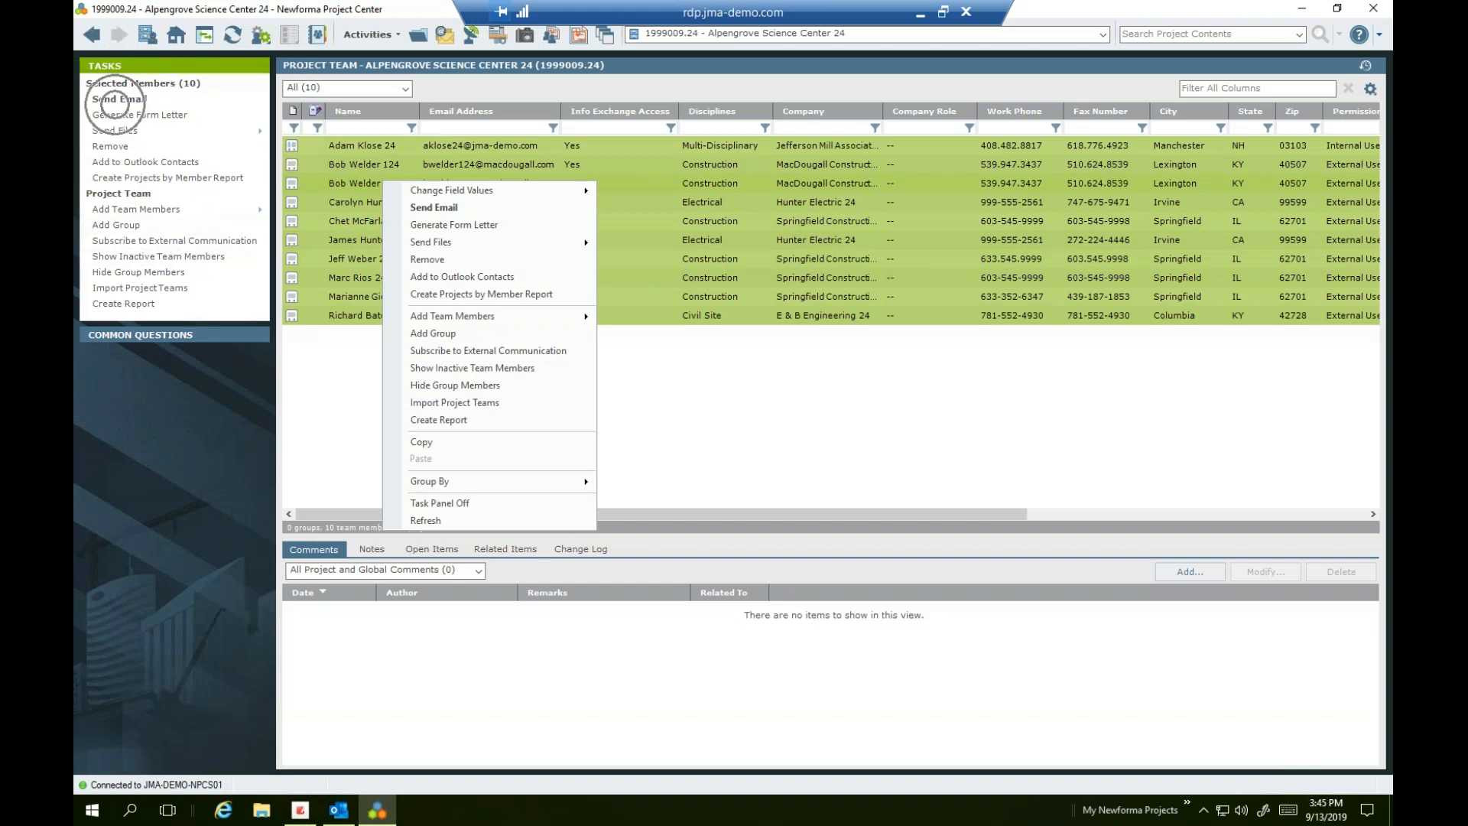
left_click(419, 213)
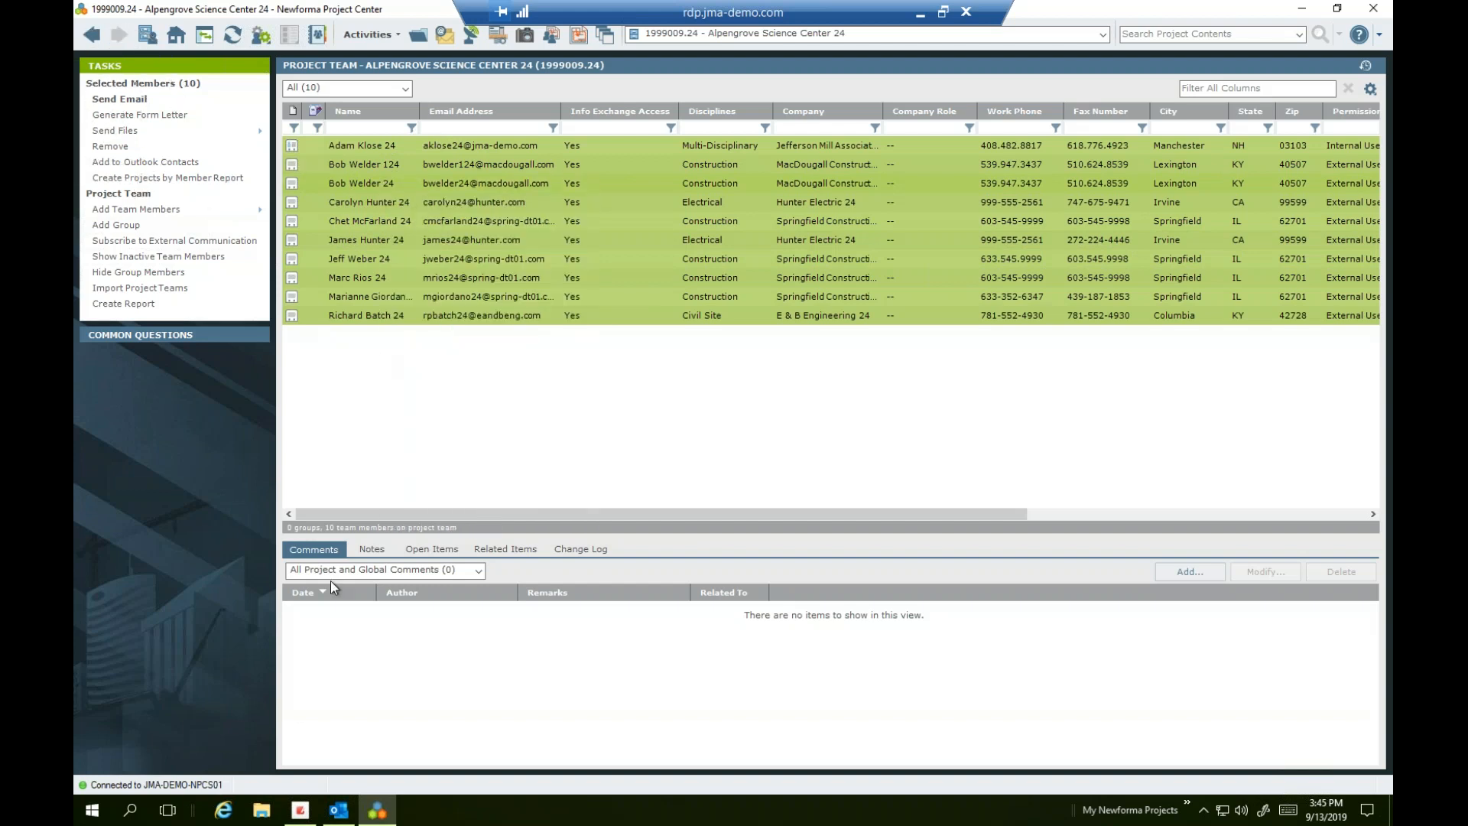
left_click(338, 810)
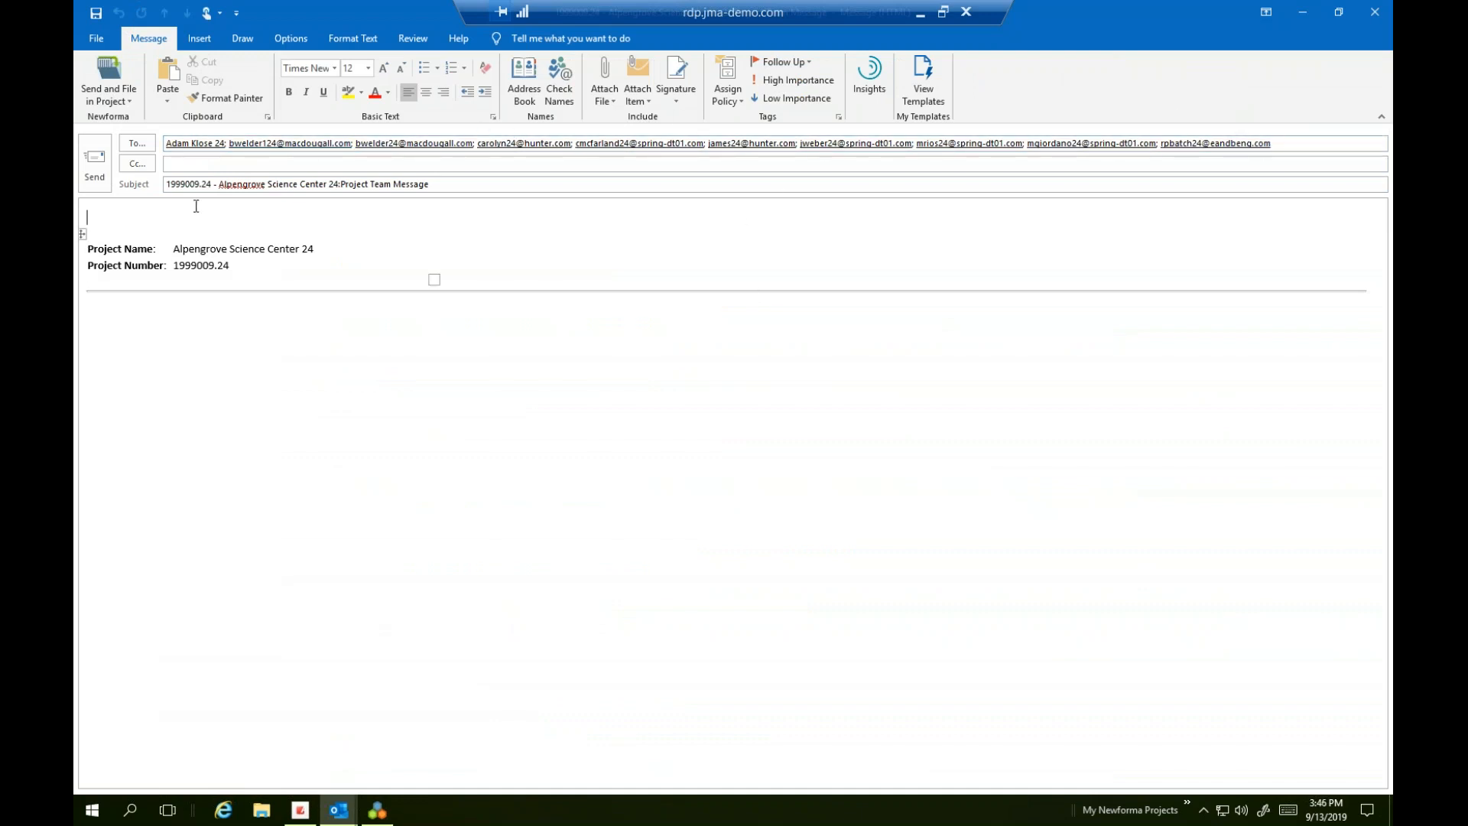
Close the 'Project Team Message' draft without saving, then minimize Outlook
left_click(834, 164)
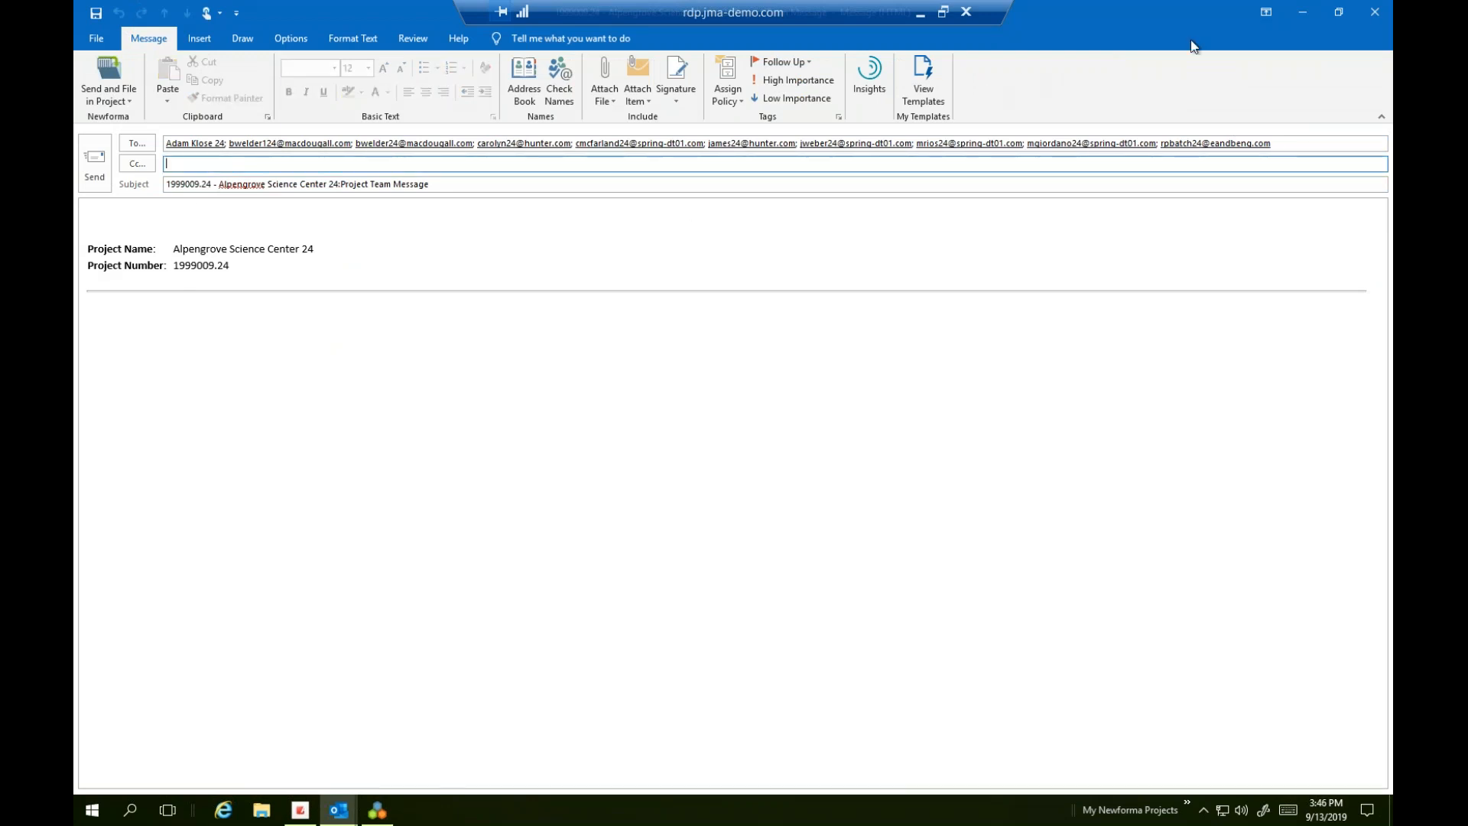
left_click(1375, 11)
left_click(751, 453)
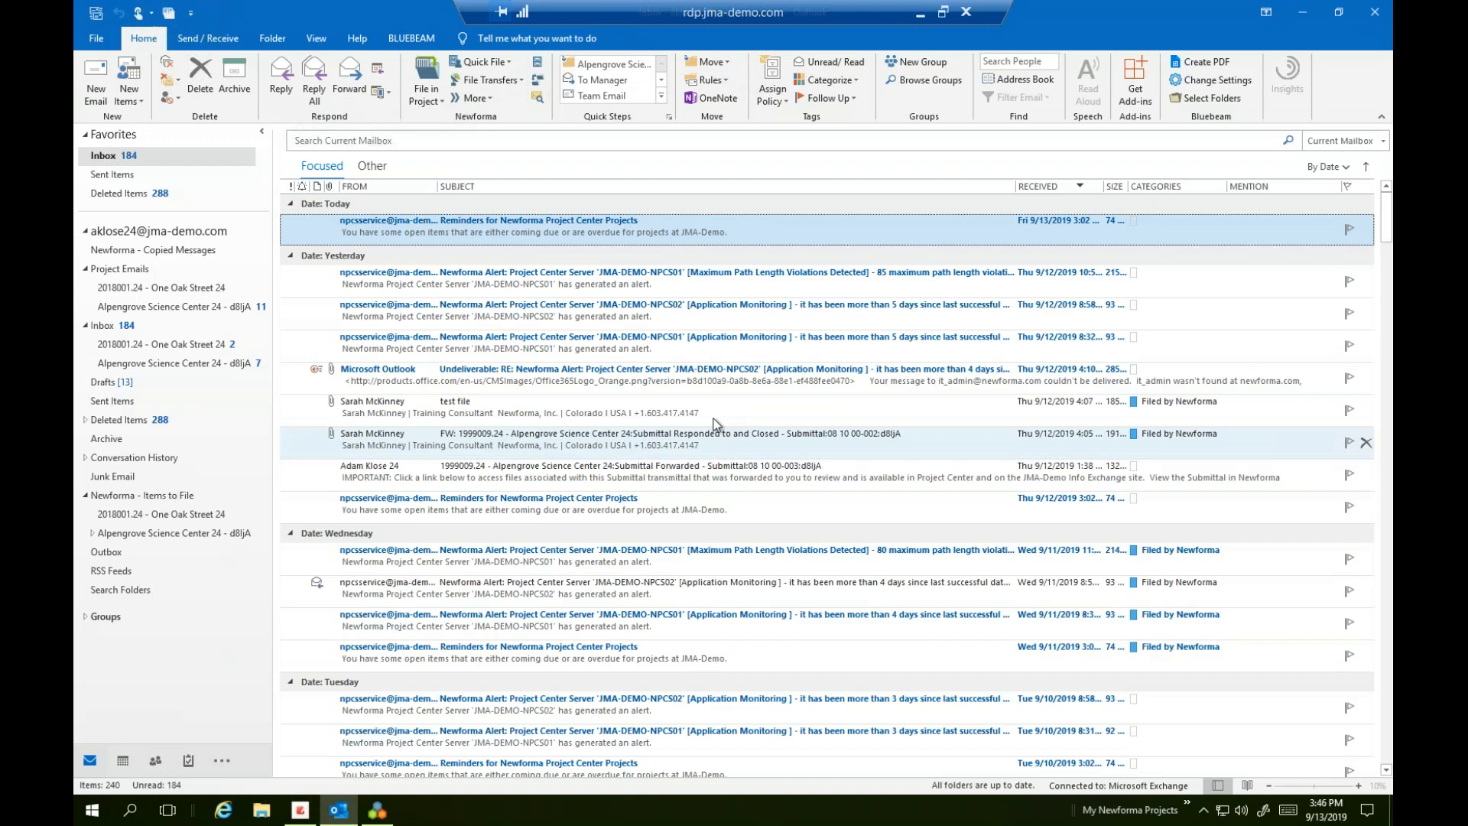
left_click(1304, 12)
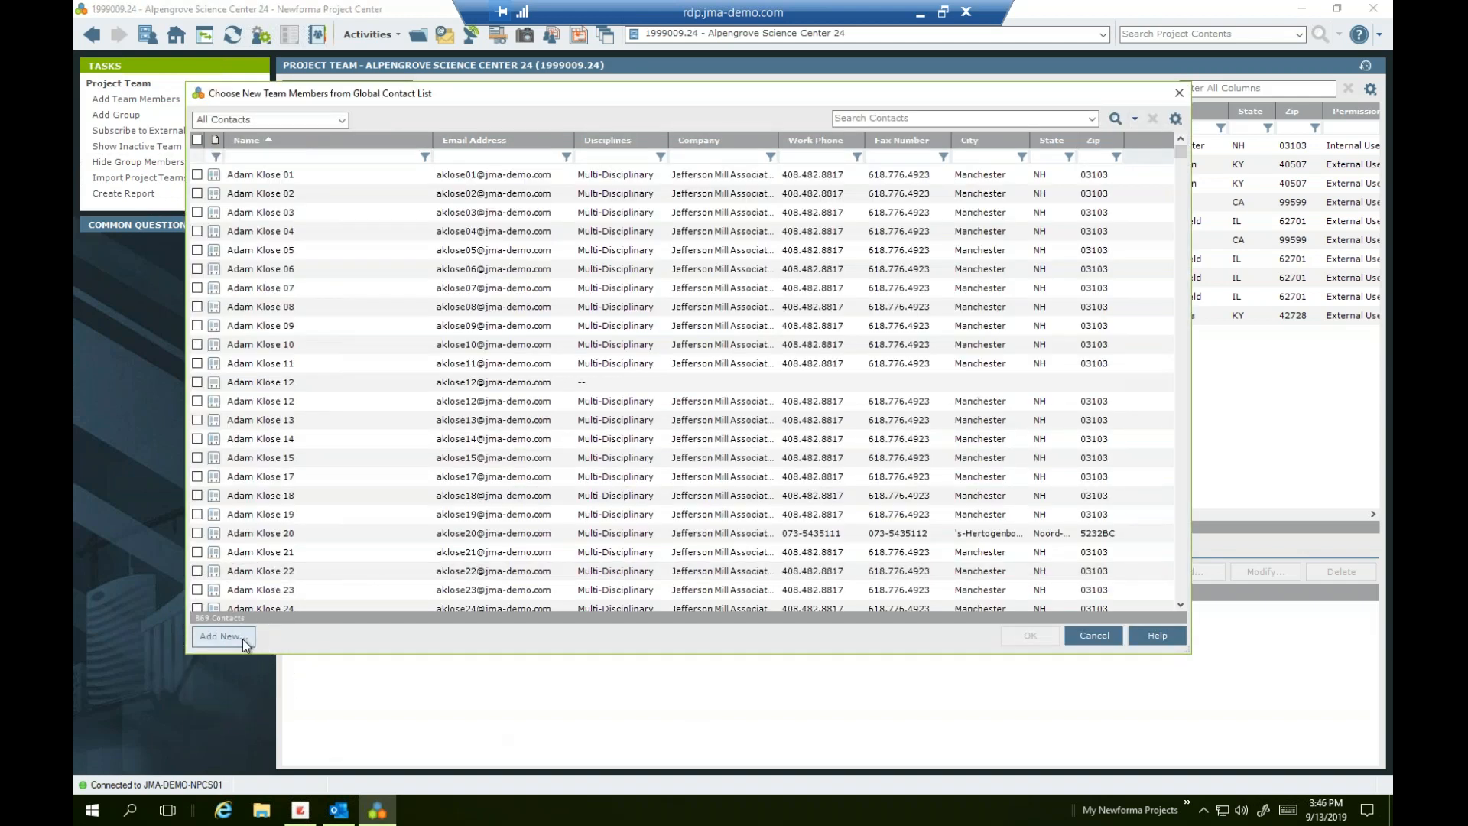
Start a new project team contact and bring up the company chooser for it
left_click(243, 637)
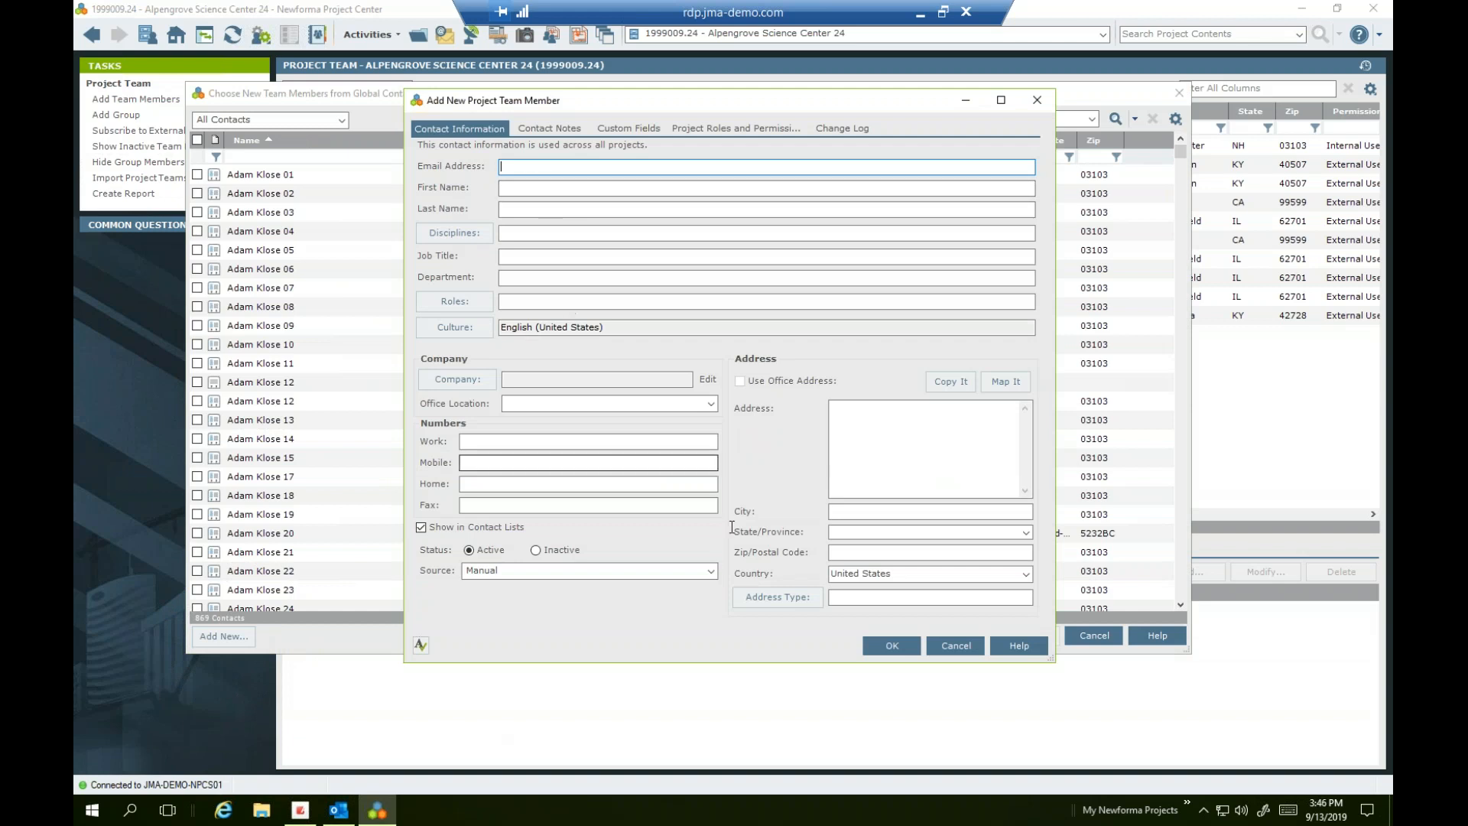
left_click(458, 380)
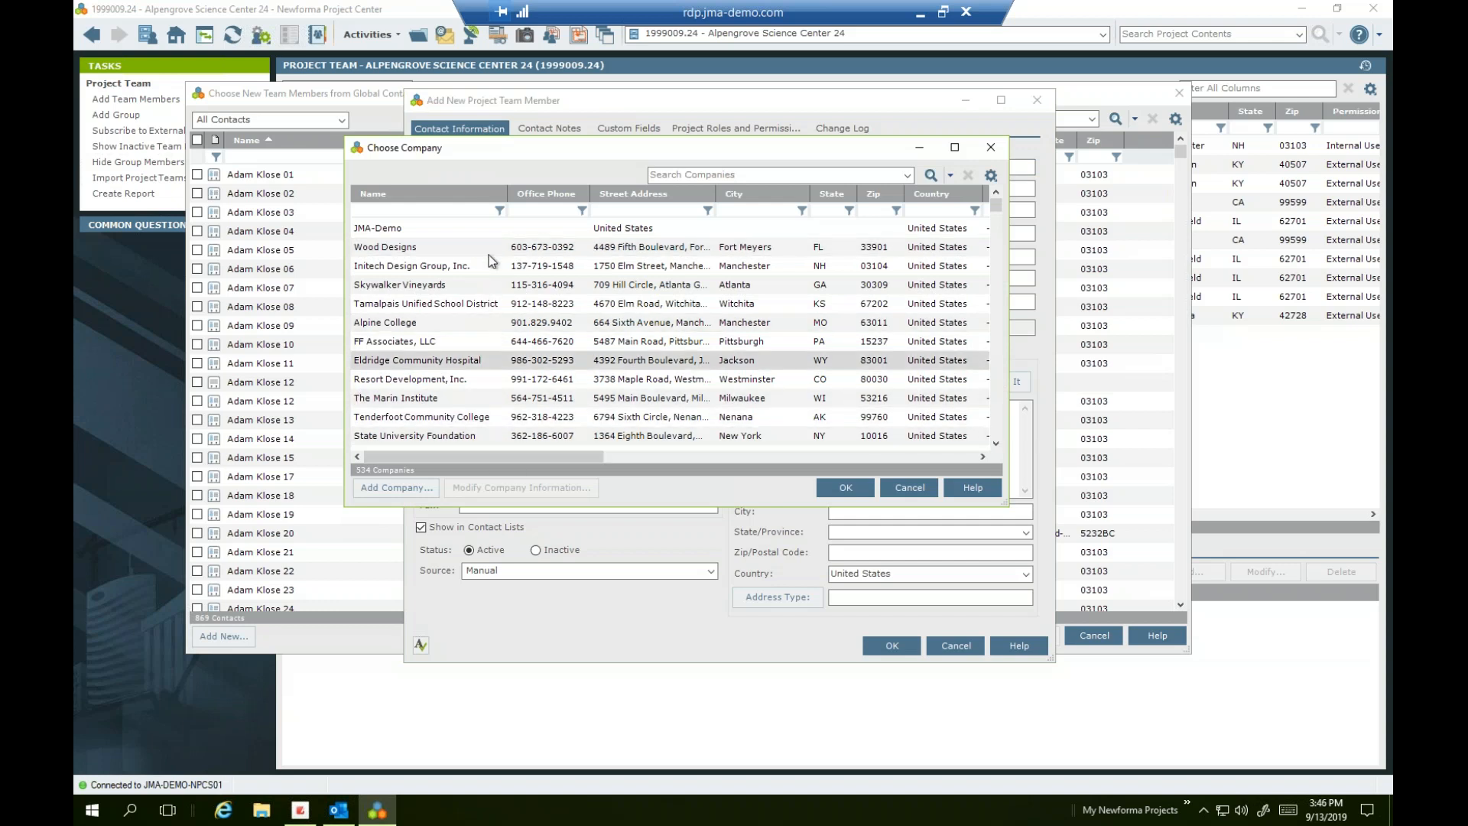
left_click_drag(525, 147, 672, 238)
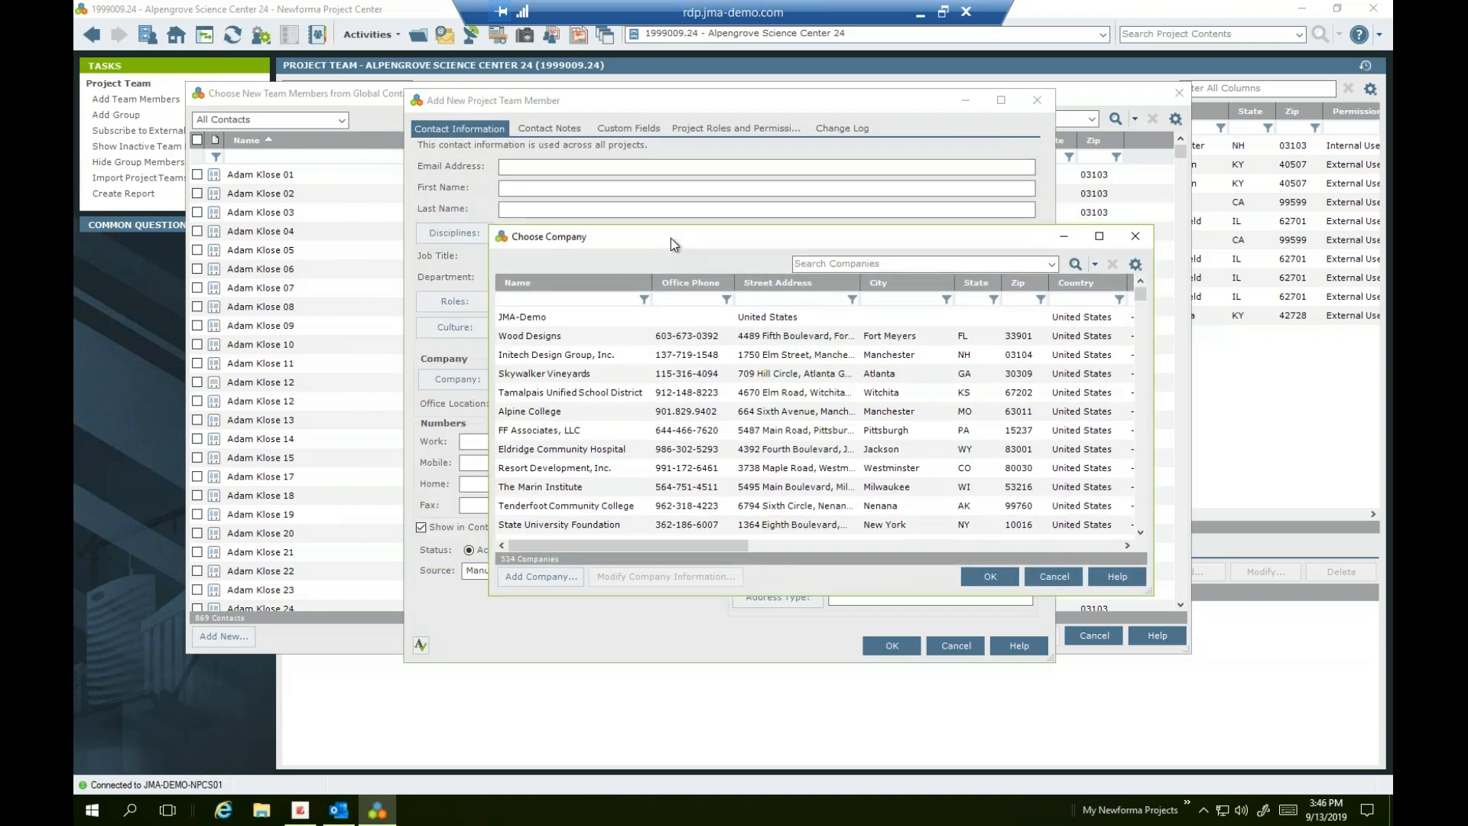
Begin a new company with a new location, then cancel both forms
left_click(529, 581)
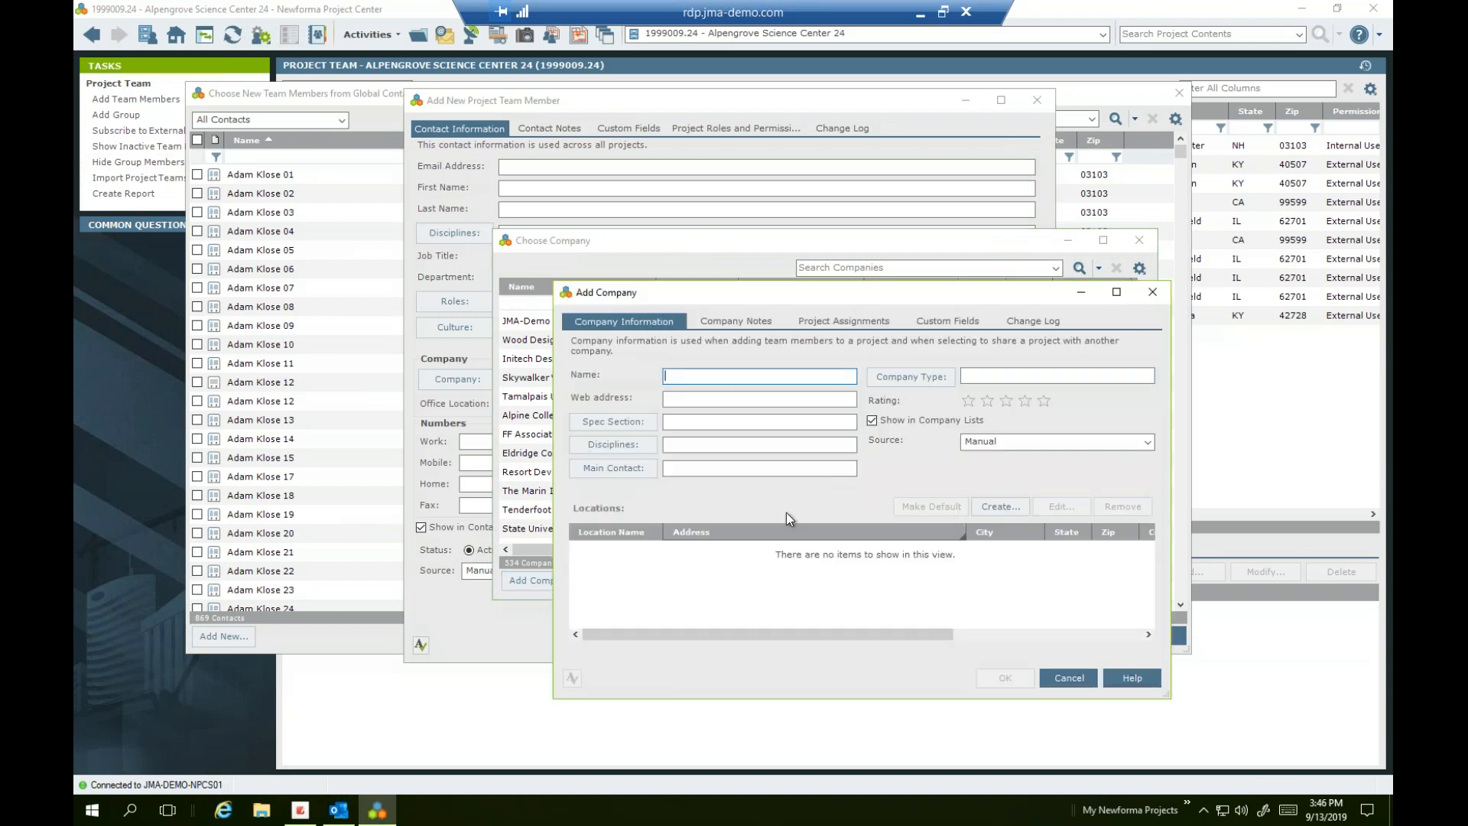
left_click(1008, 505)
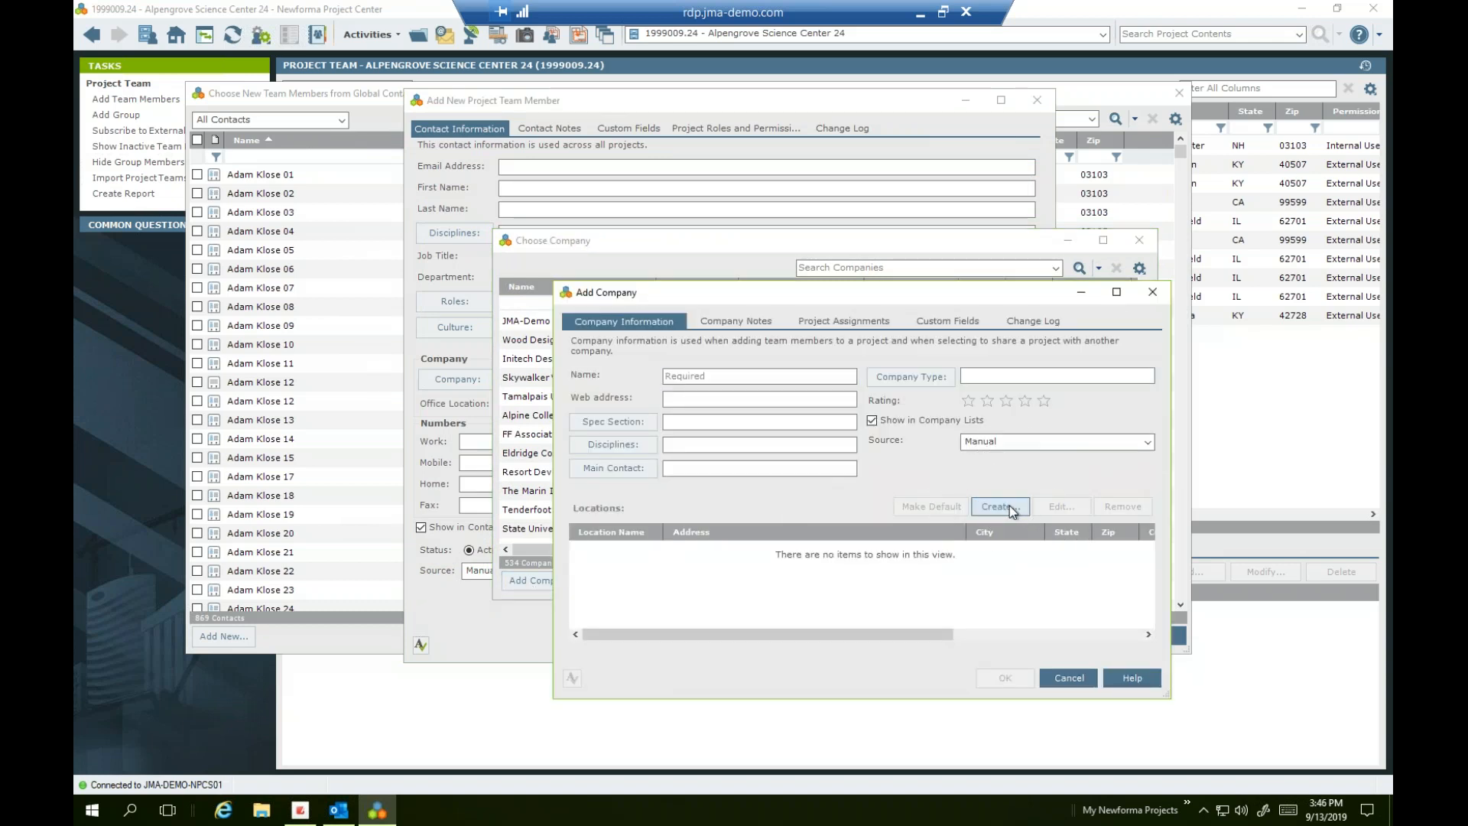
left_click_drag(822, 464, 1158, 536)
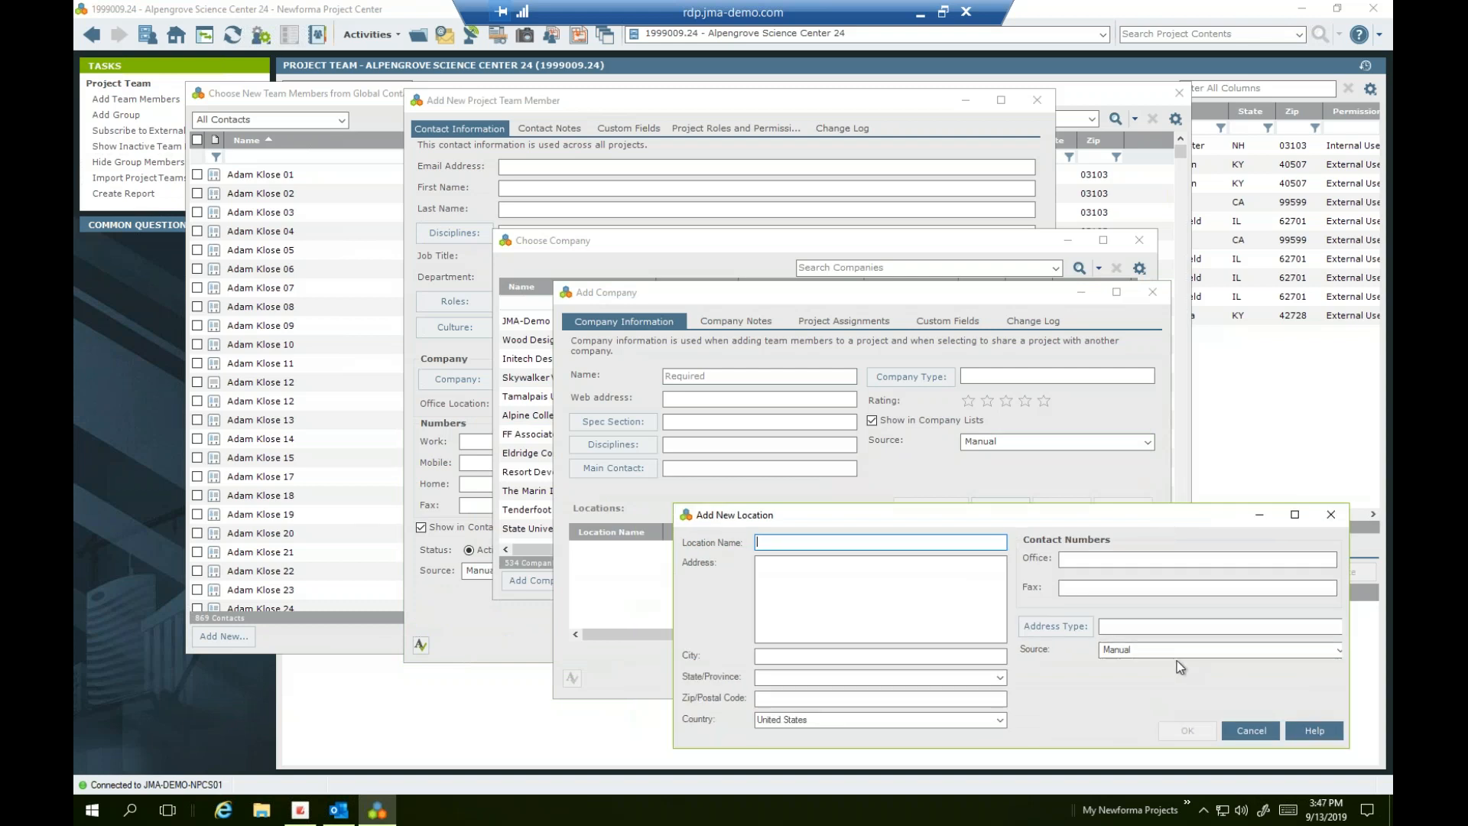
left_click(1254, 732)
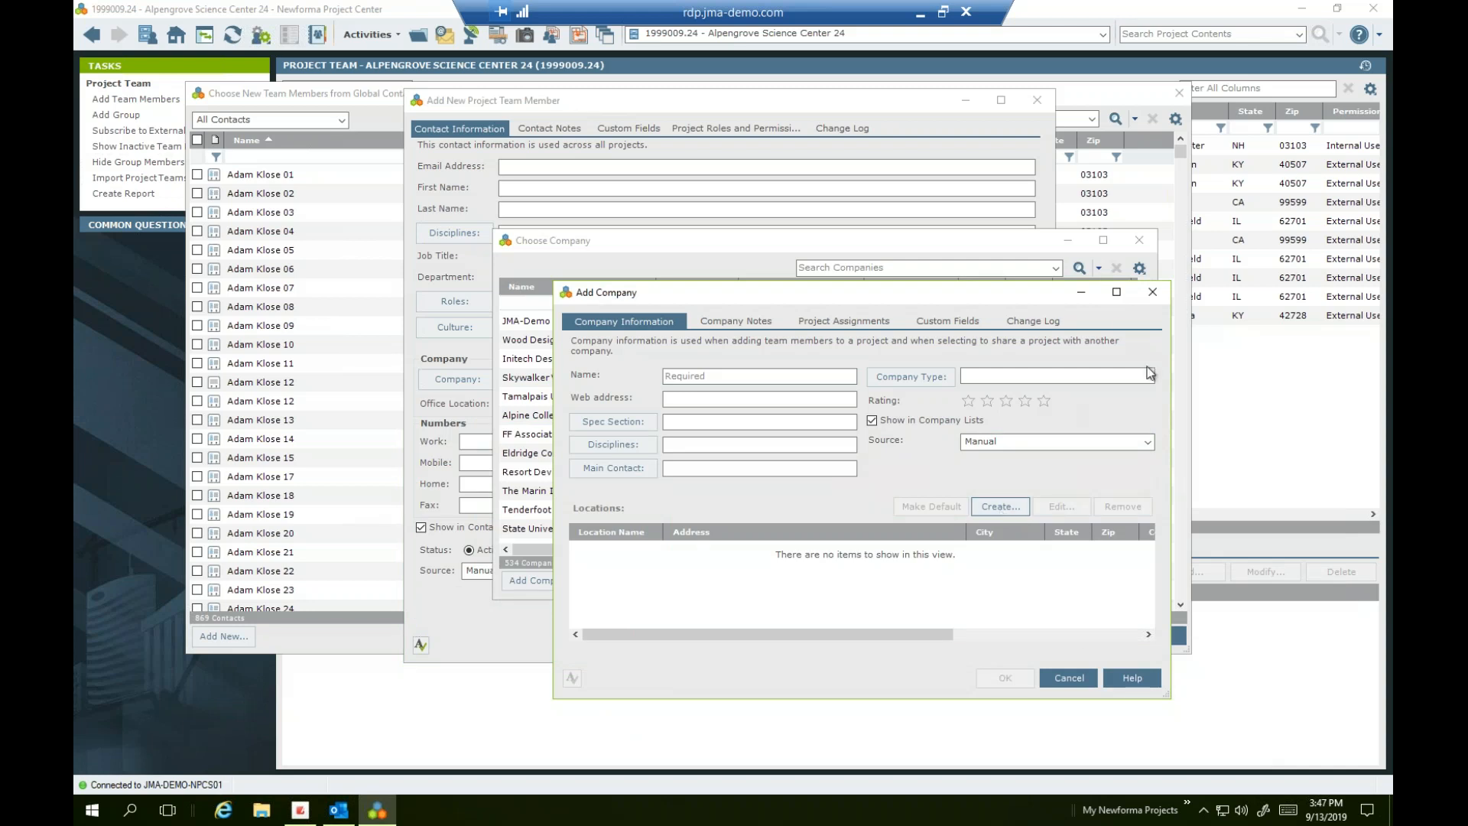
left_click(1078, 681)
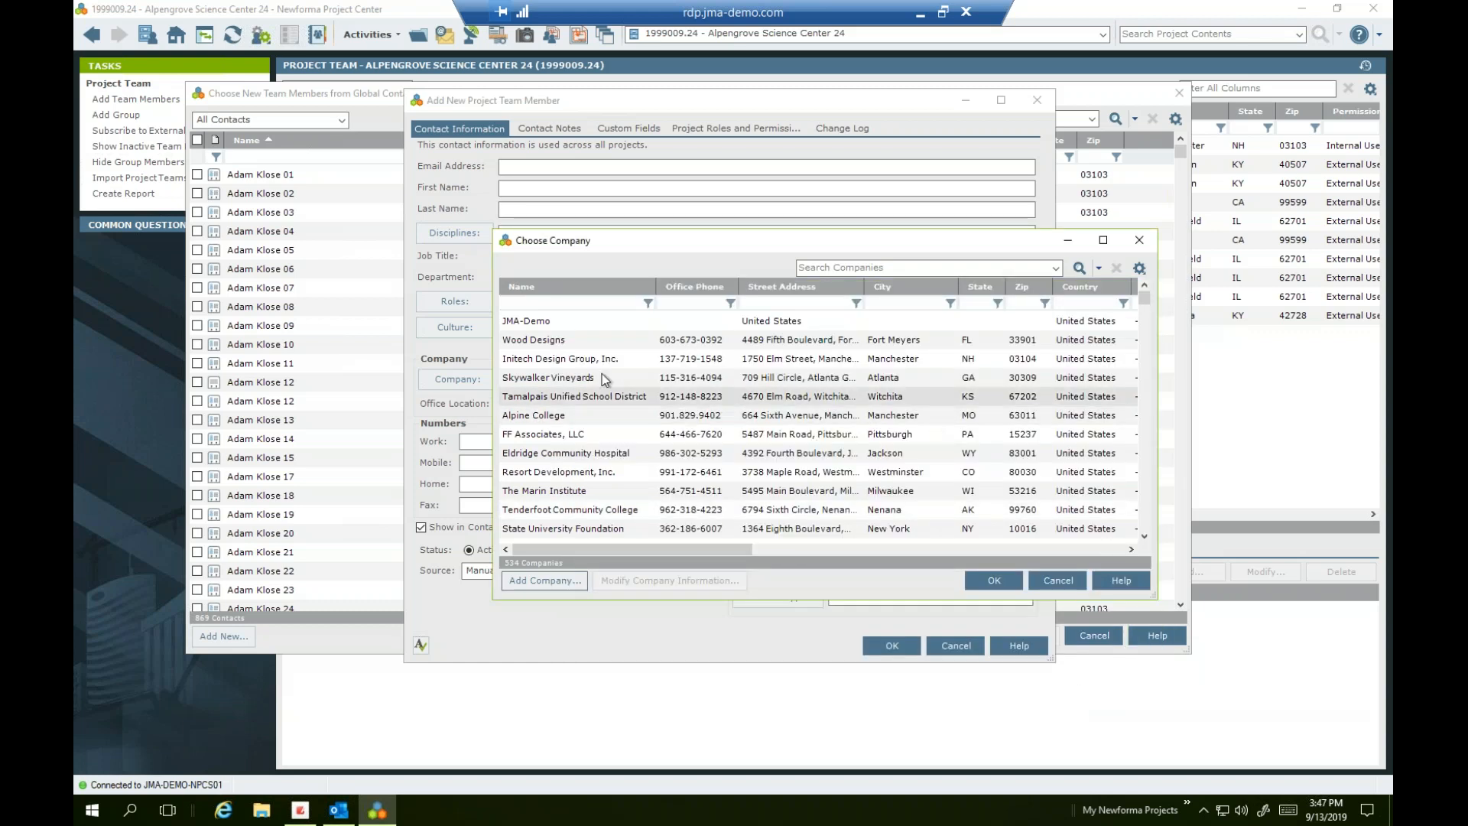
Cancel the Choose Company, Add New Project Team Member and Global Contact List dialogs
left_click(1138, 242)
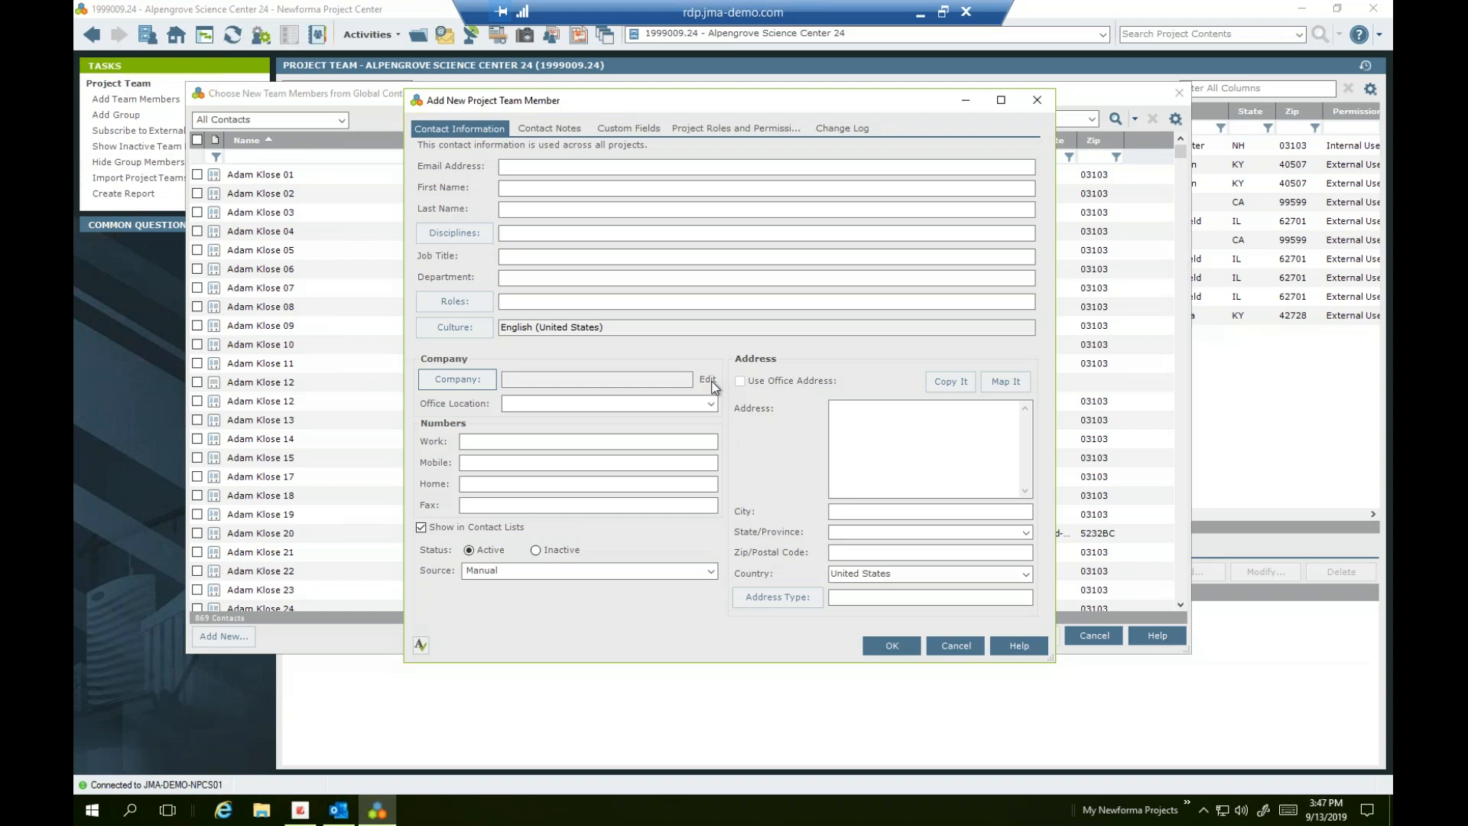
left_click(955, 645)
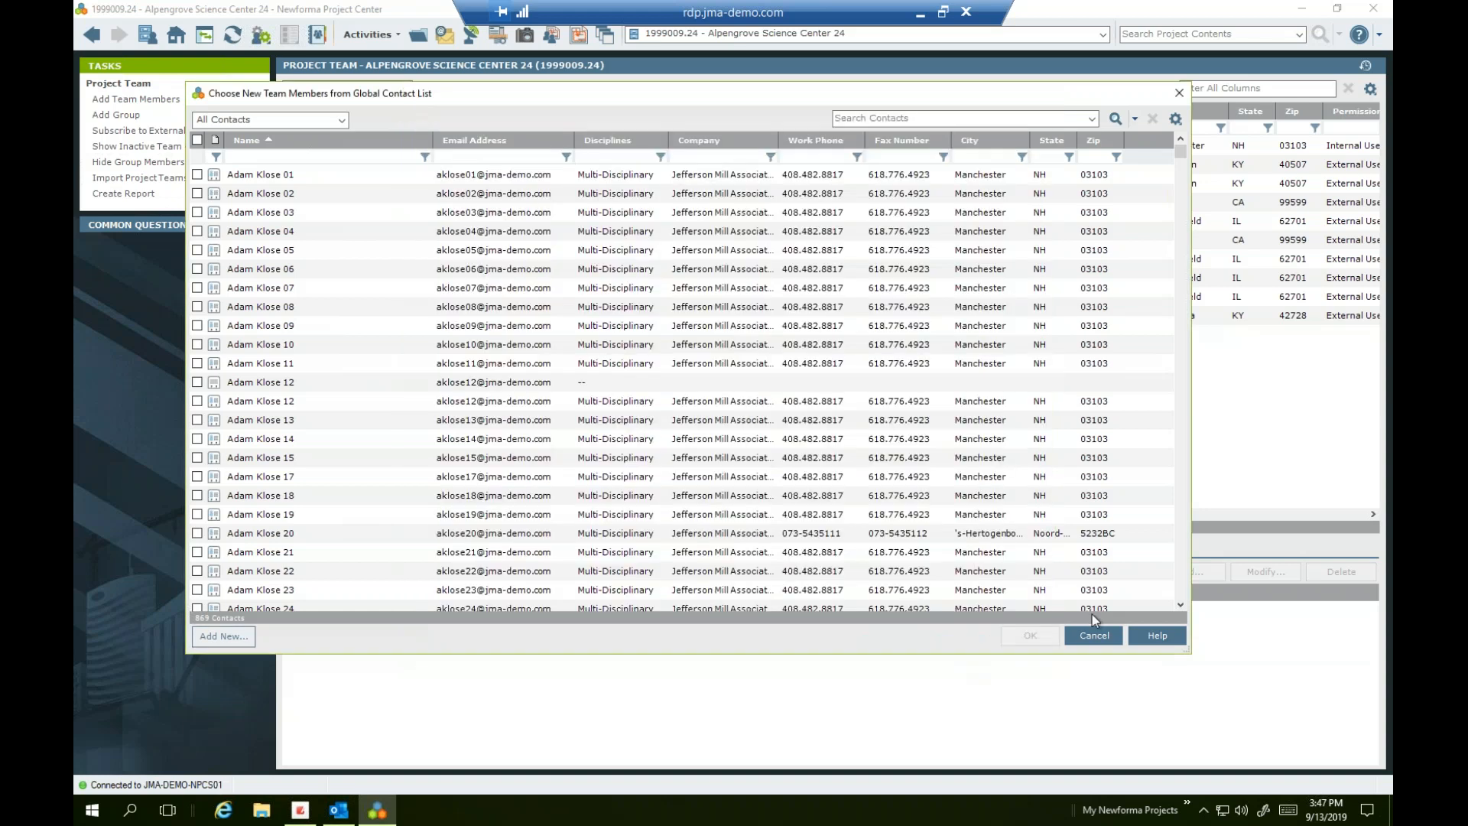
left_click(1110, 635)
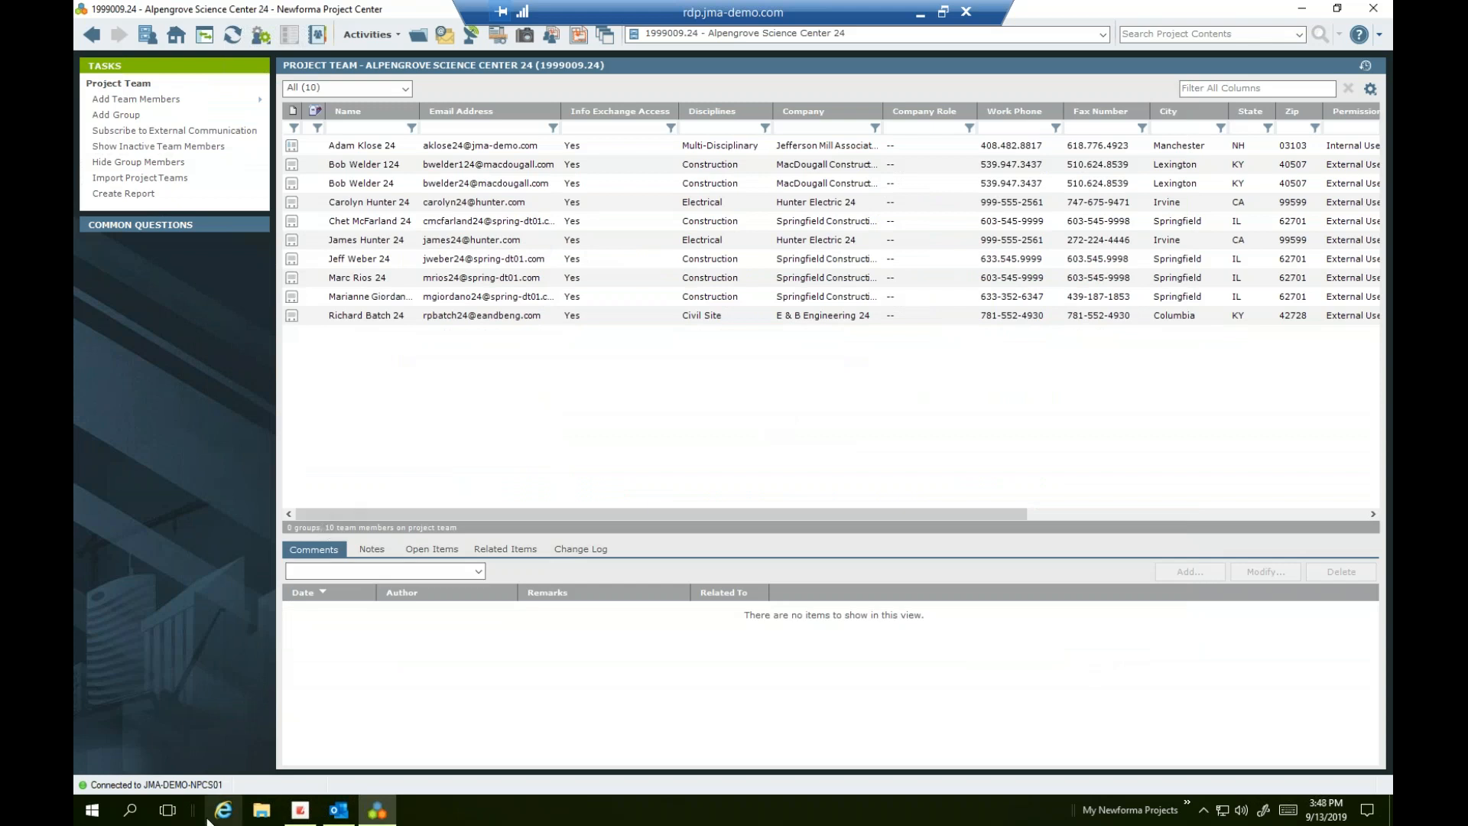
mouse_move(338, 819)
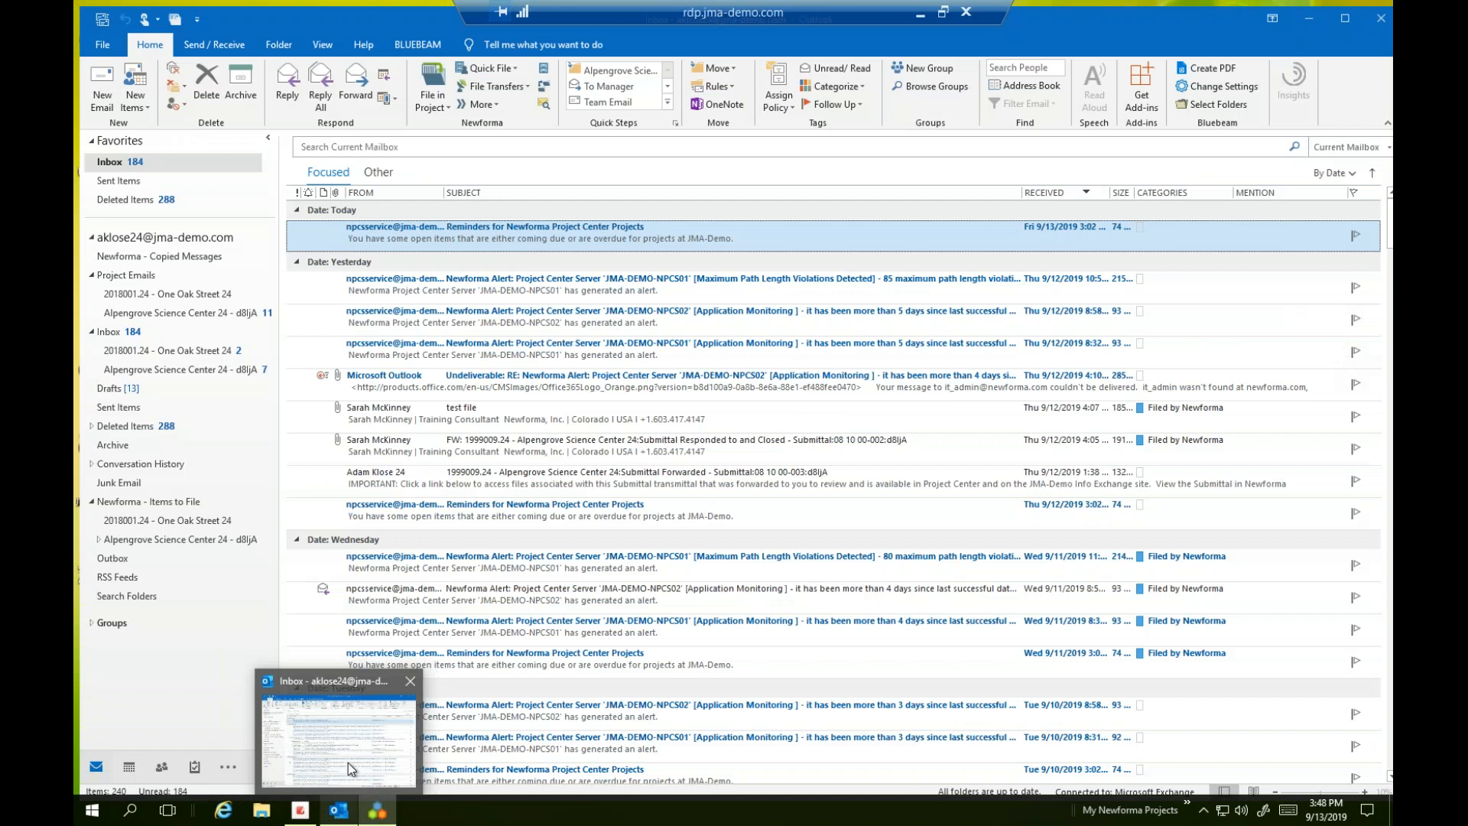
Bring Outlook forward and show the Contacts folder in People view
left_click(348, 764)
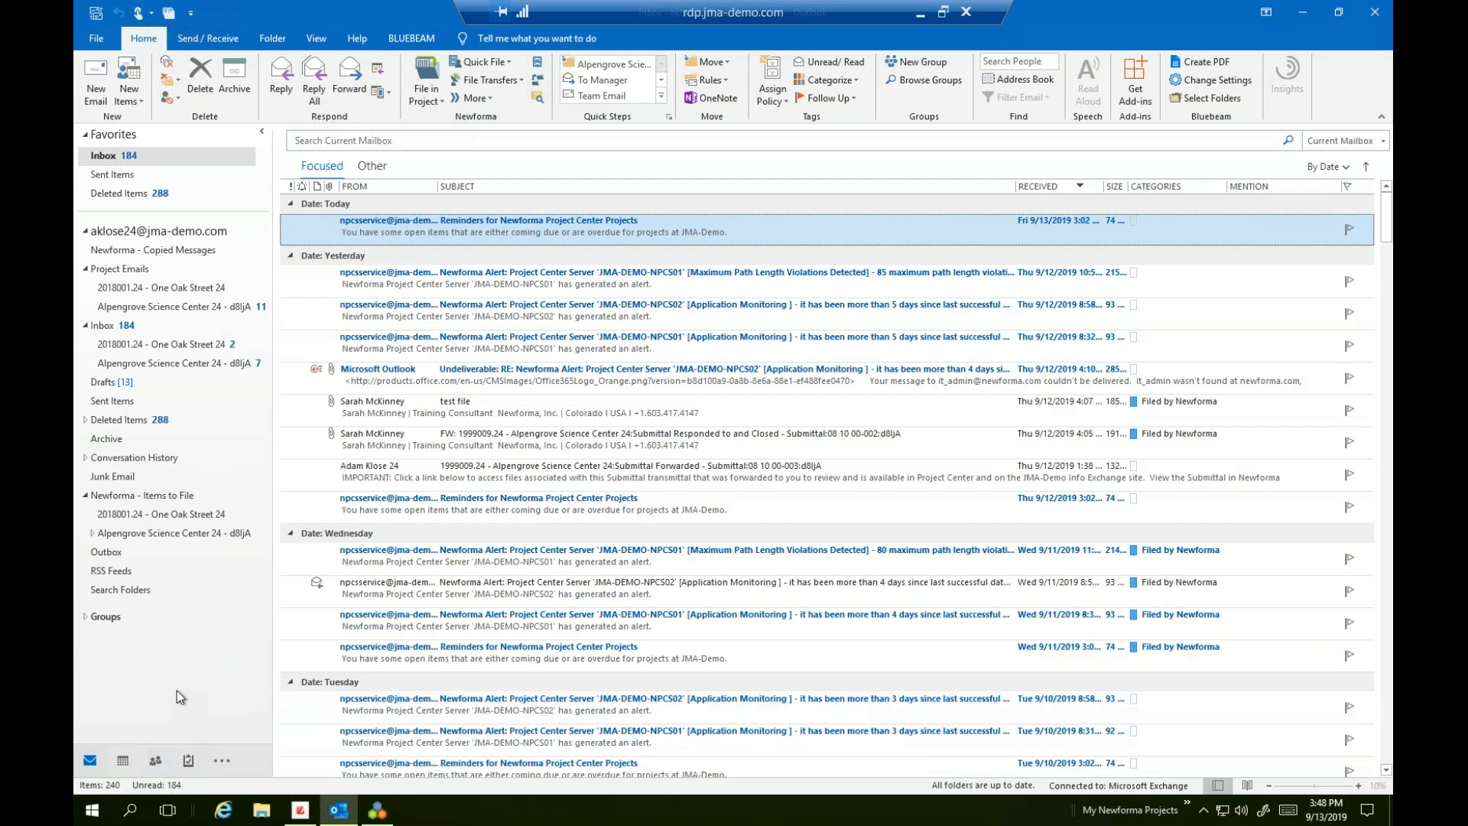
left_click(162, 767)
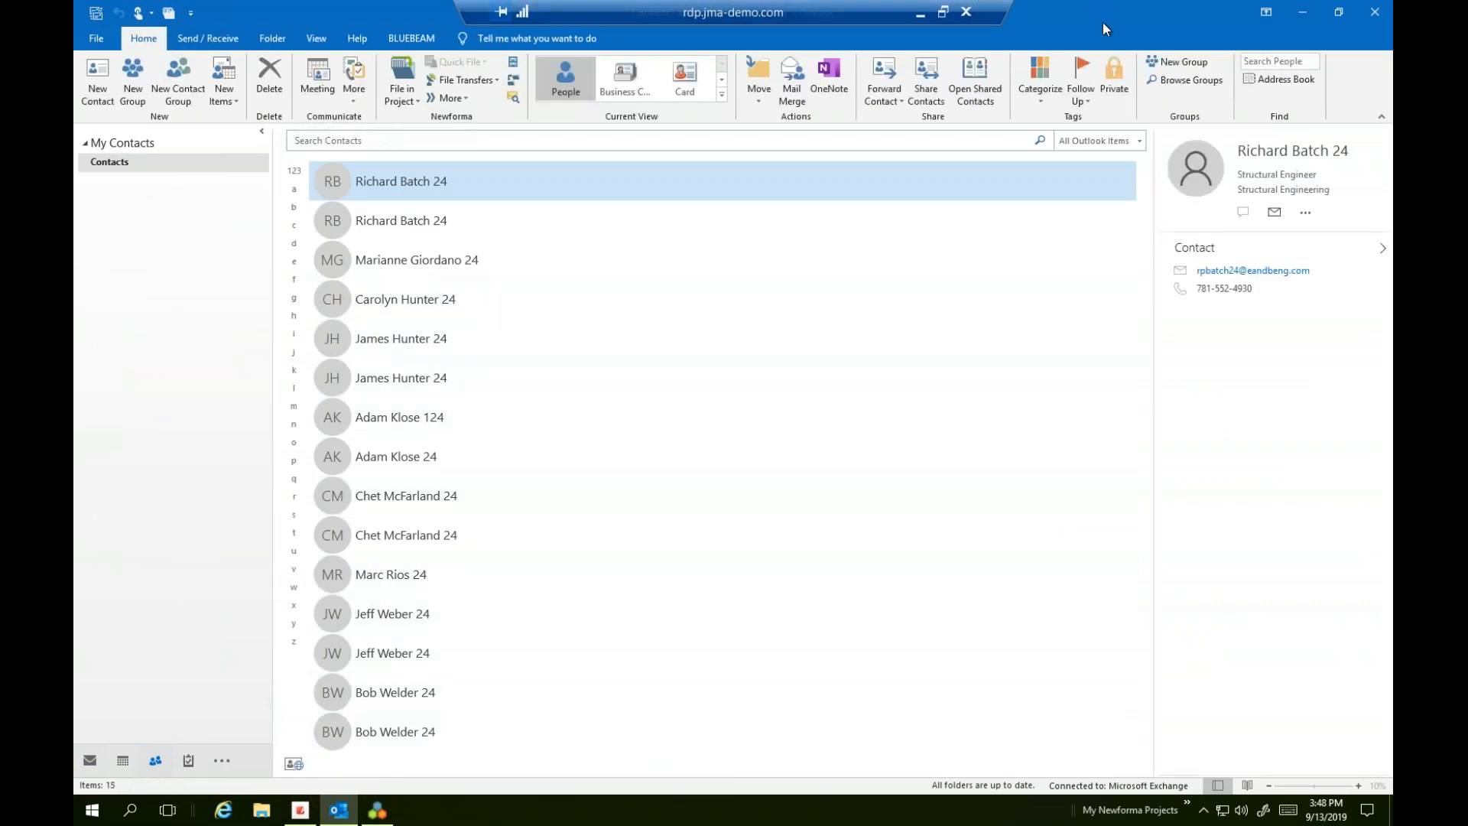
Drag four Outlook contacts onto the Project Team list, answering No, No, Yes to updates
left_click_drag(1102, 21, 1244, 89)
left_click(1121, 378, "shift")
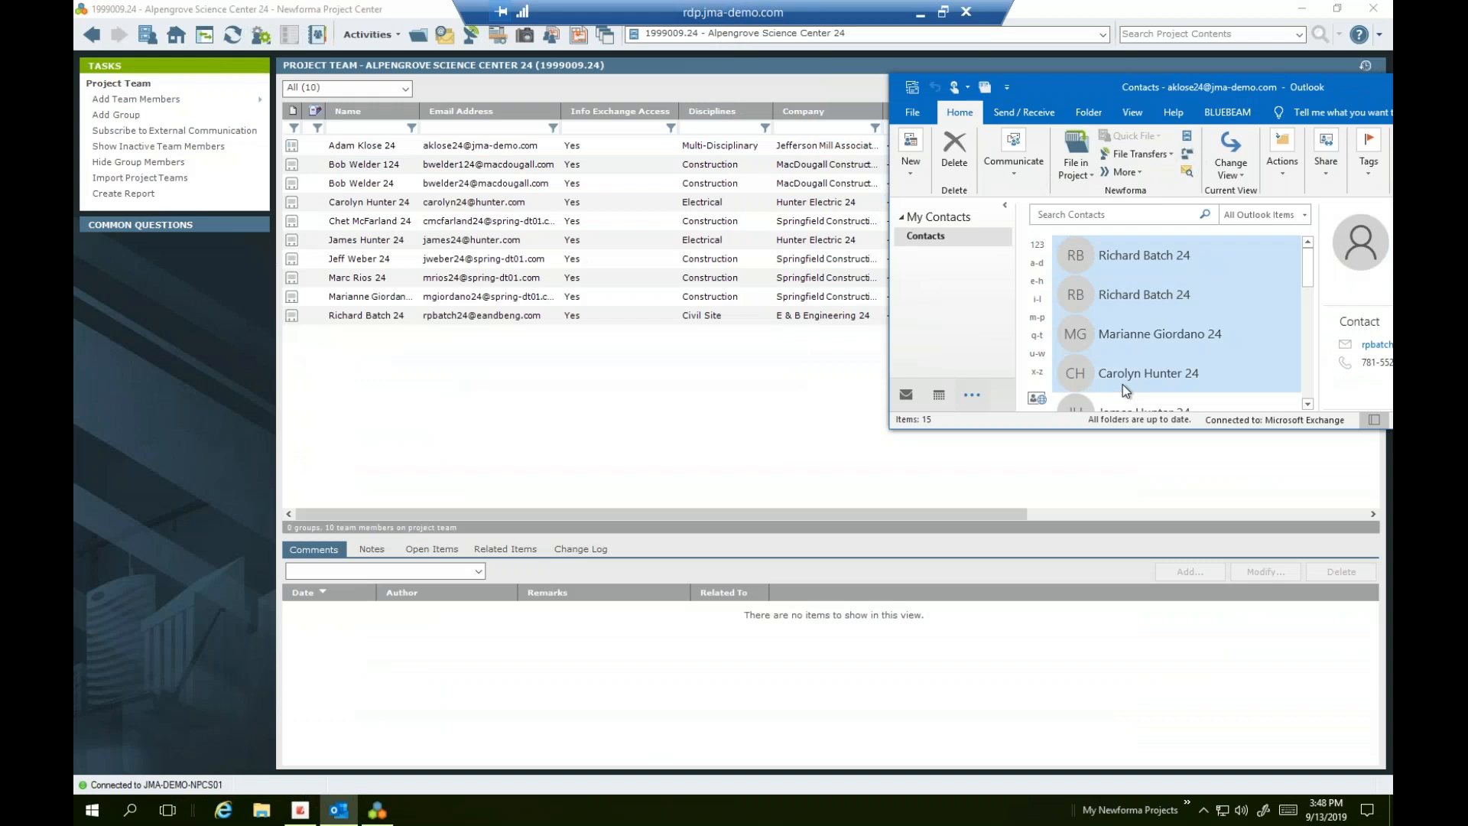
left_click_drag(1121, 375, 641, 508)
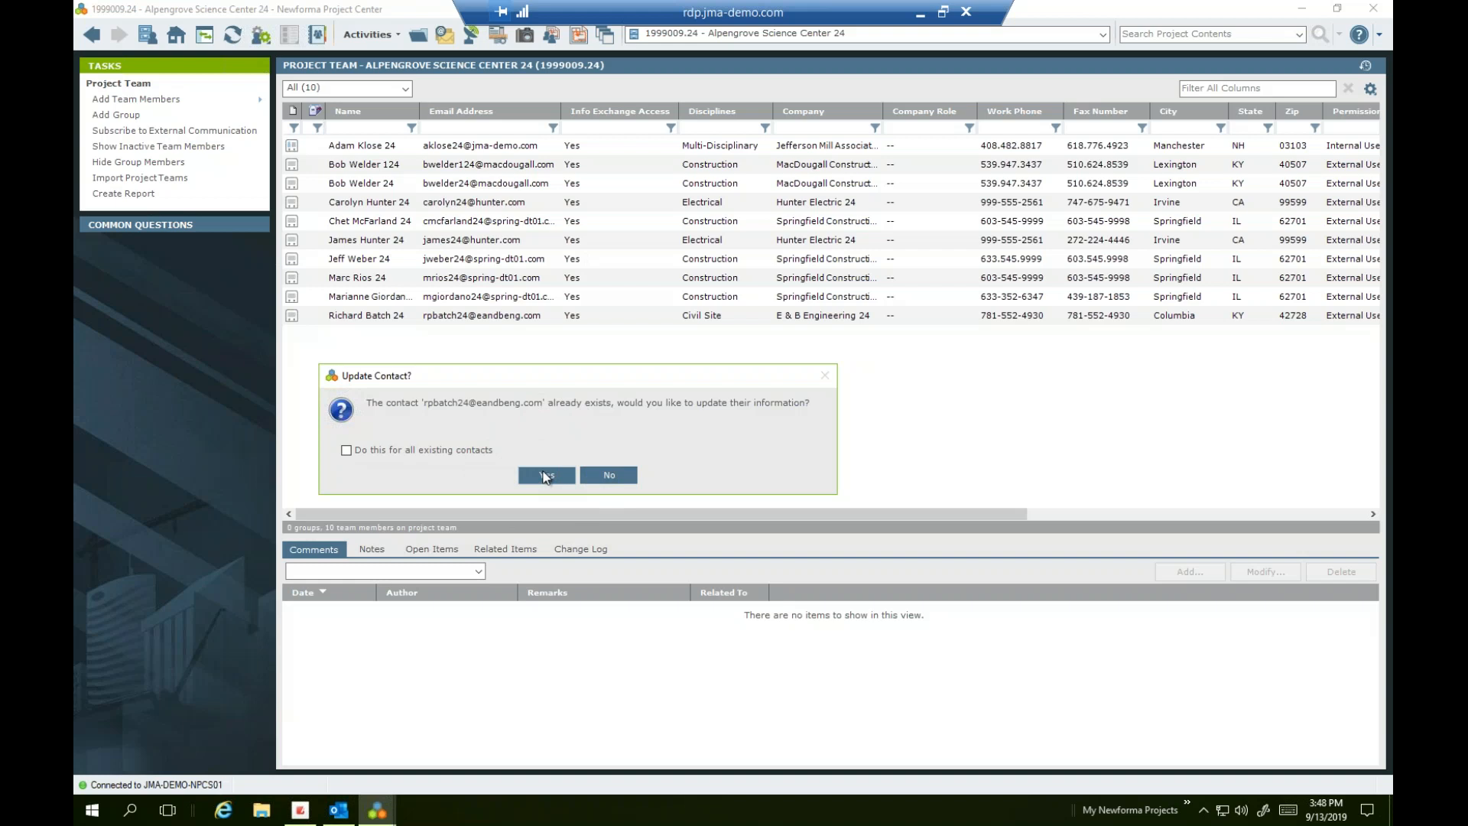
left_click(608, 476)
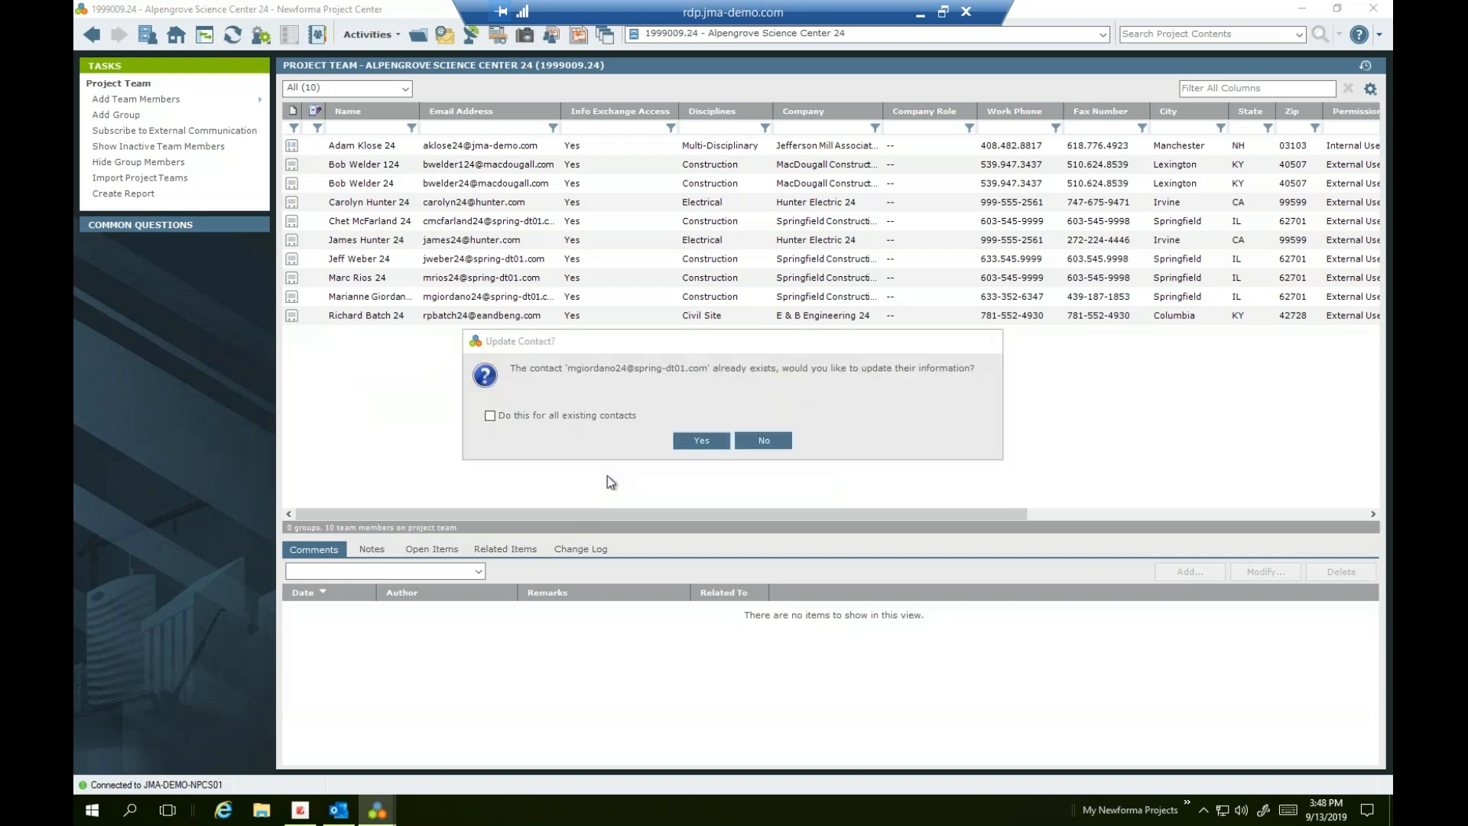
left_click(758, 442)
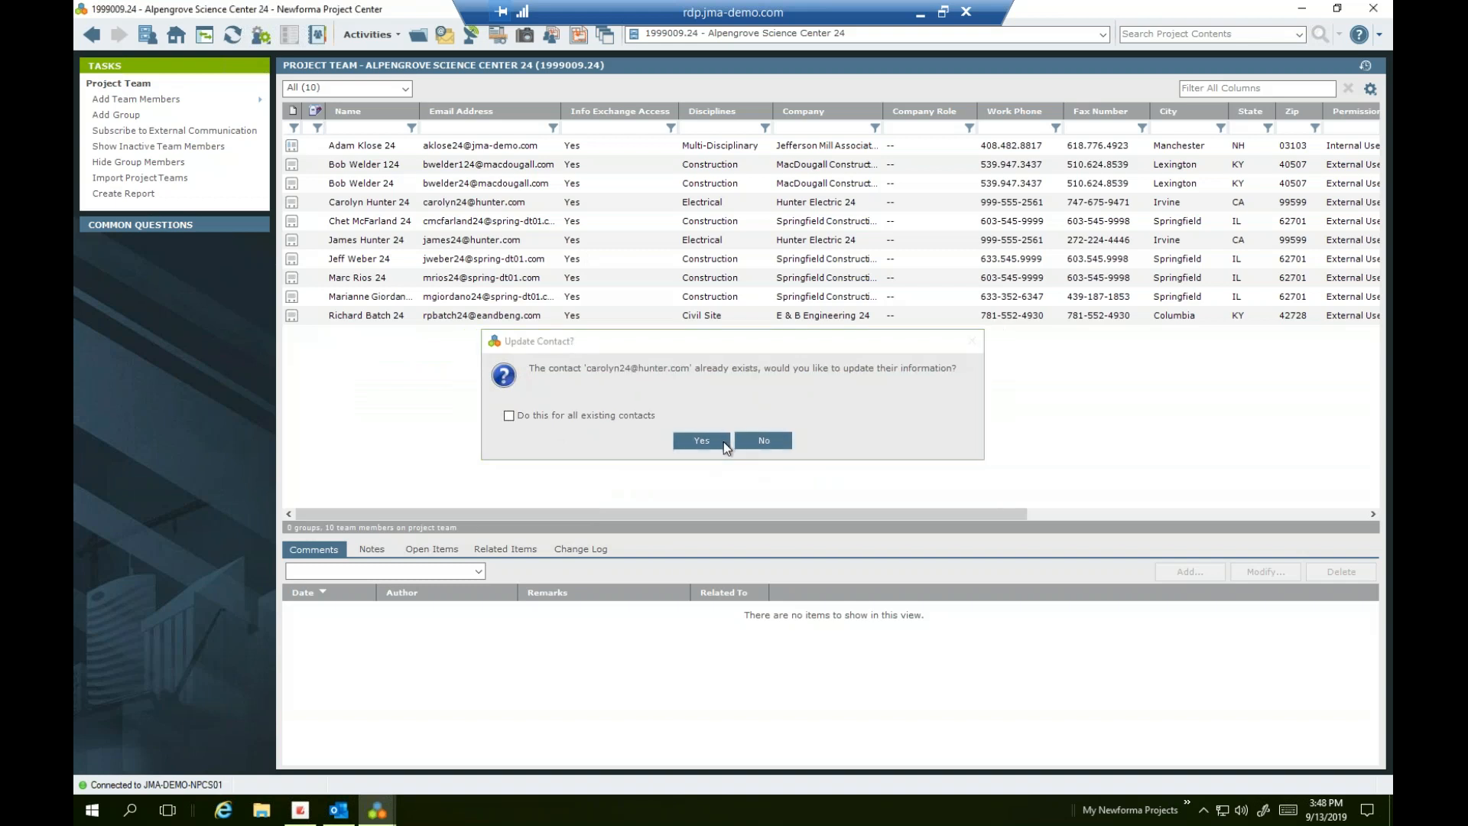
left_click(723, 441)
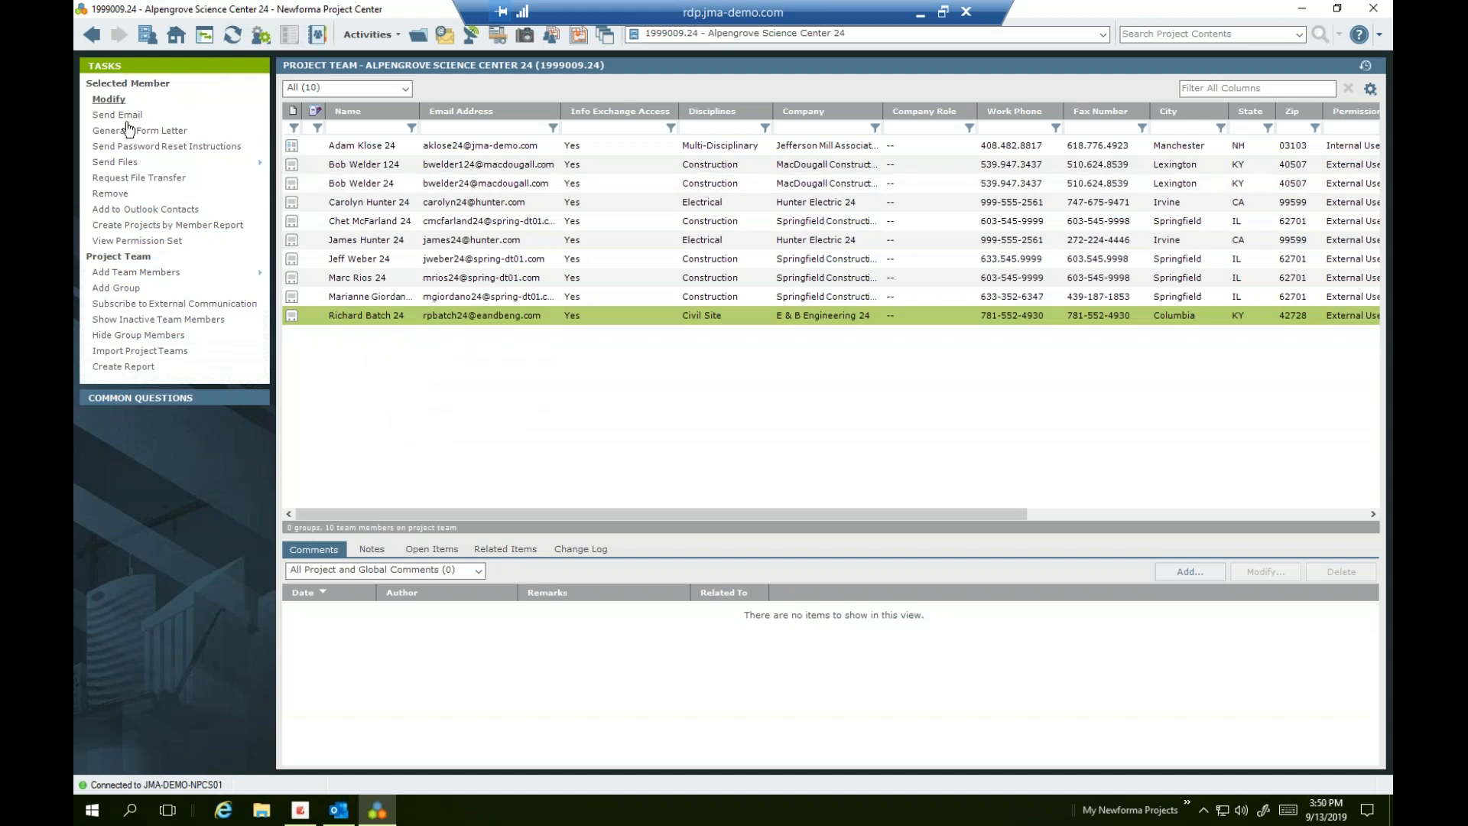
Create a team group named Struct holding both MacDougall Construction members
left_click(130, 297)
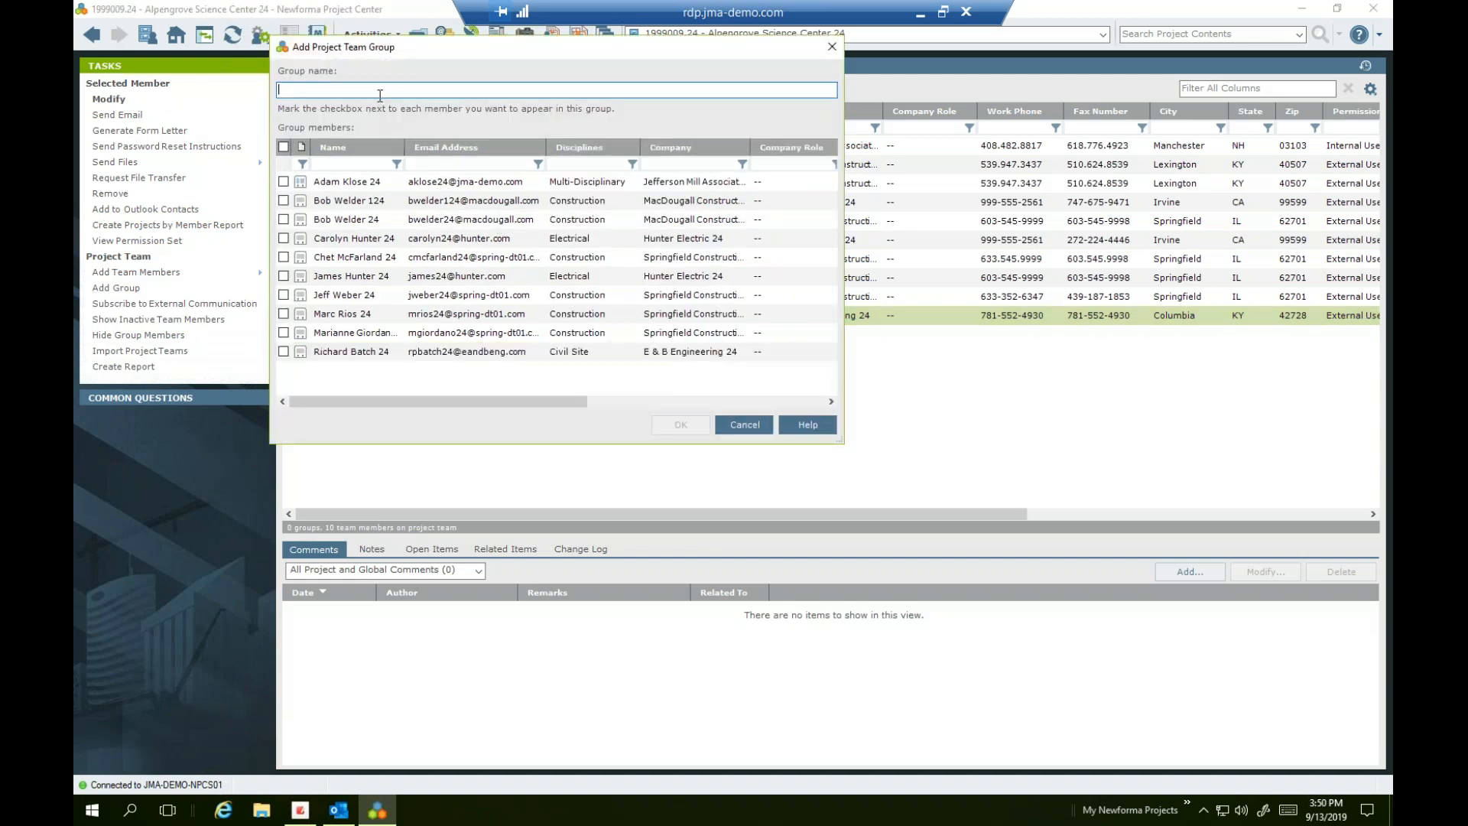
type("Struct")
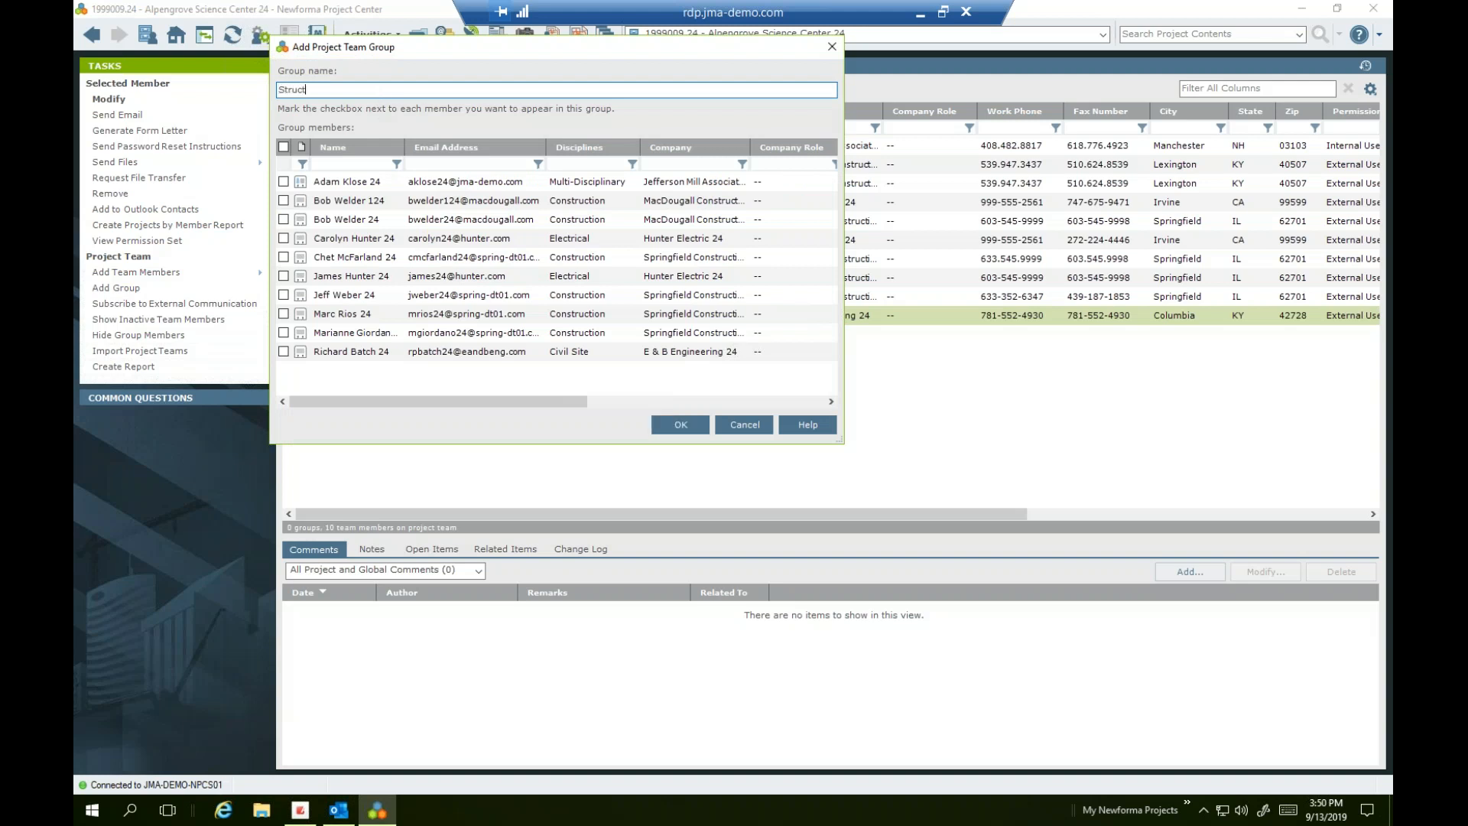
right_click(376, 95)
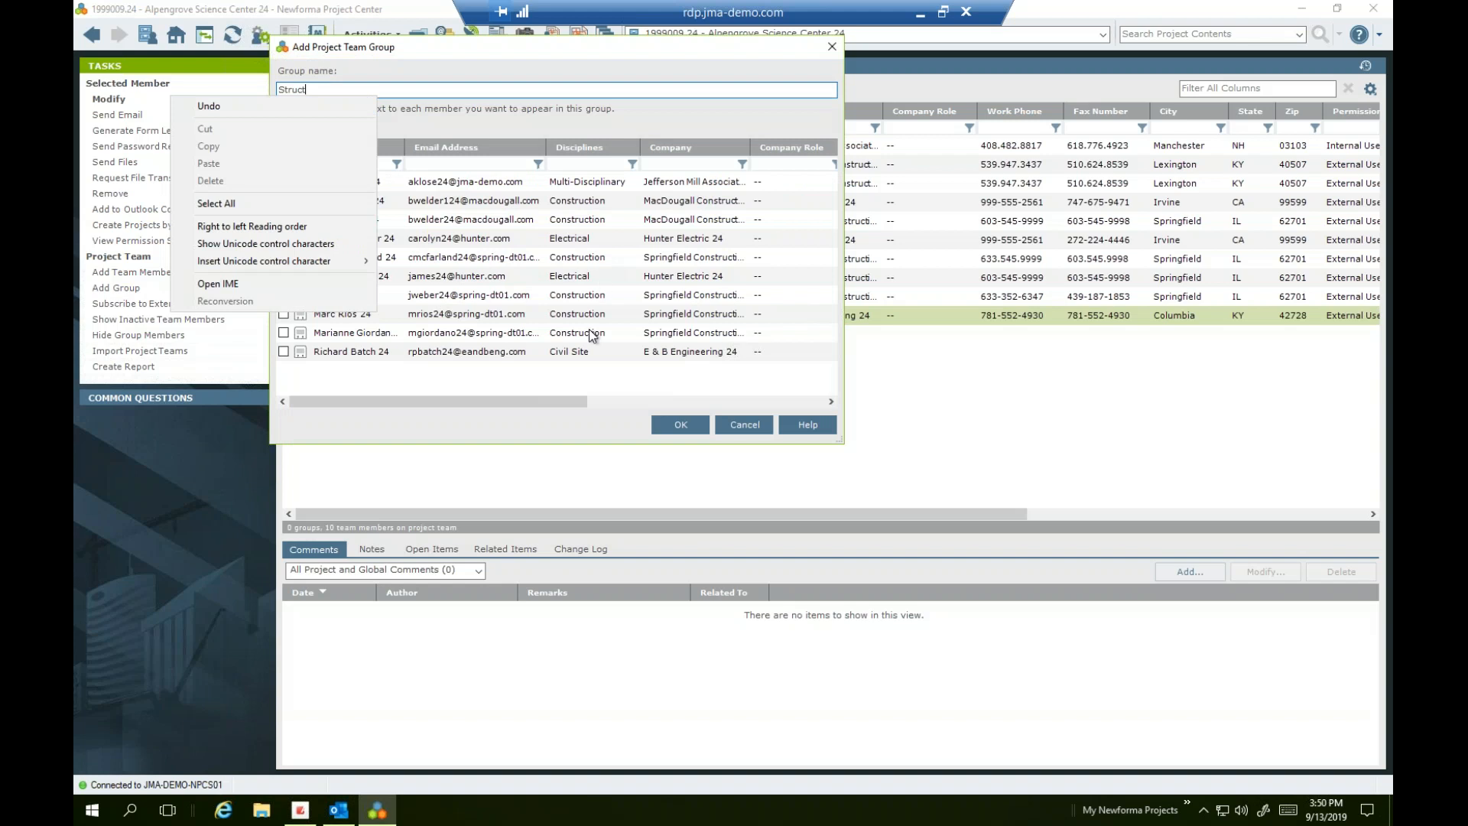
left_click(594, 380)
left_click(283, 200)
left_click(283, 220)
left_click(676, 433)
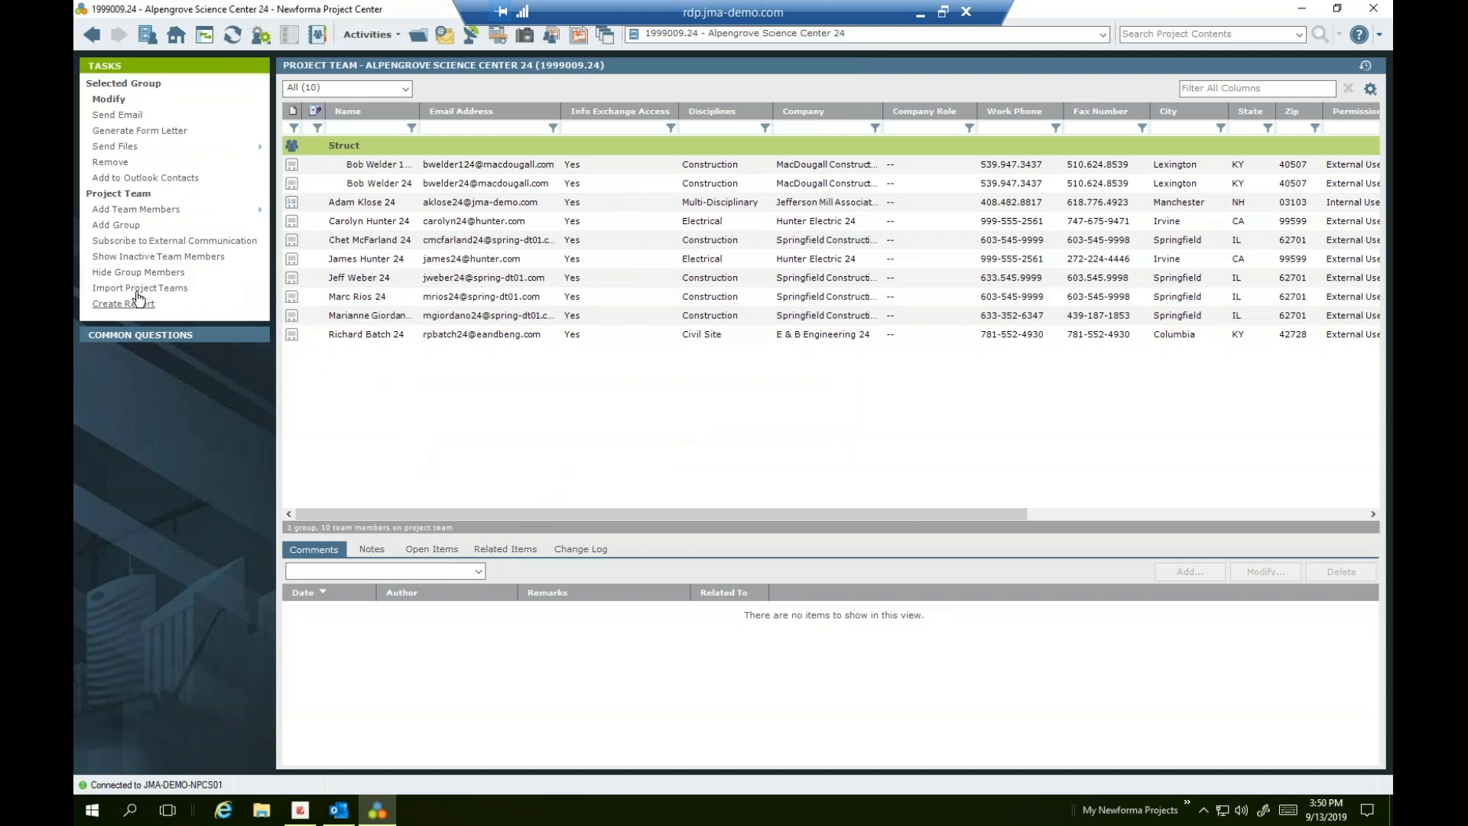
Create a Design Team group containing one MacDougall Construction member
left_click(116, 225)
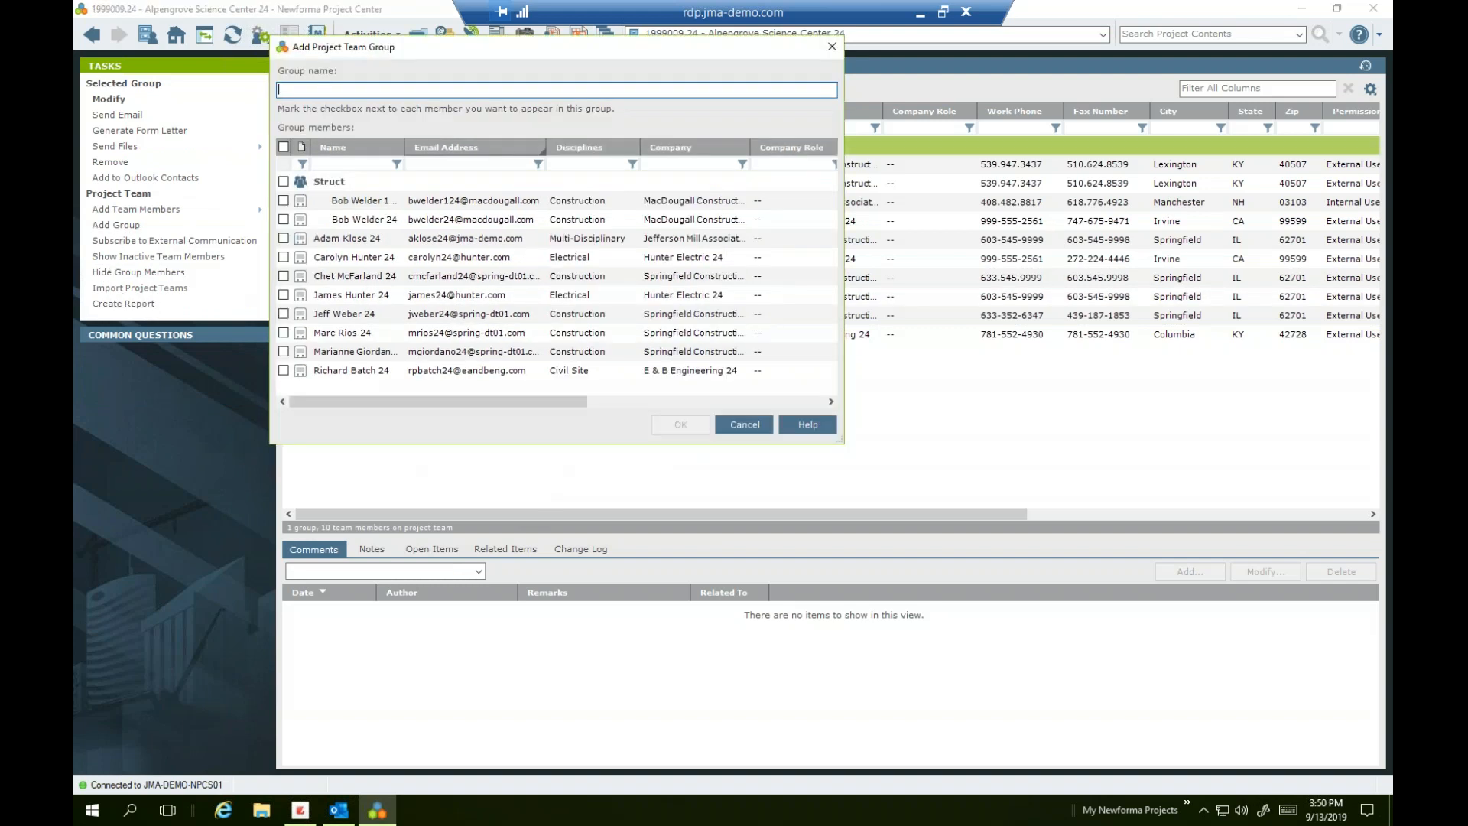
type("Design Tra")
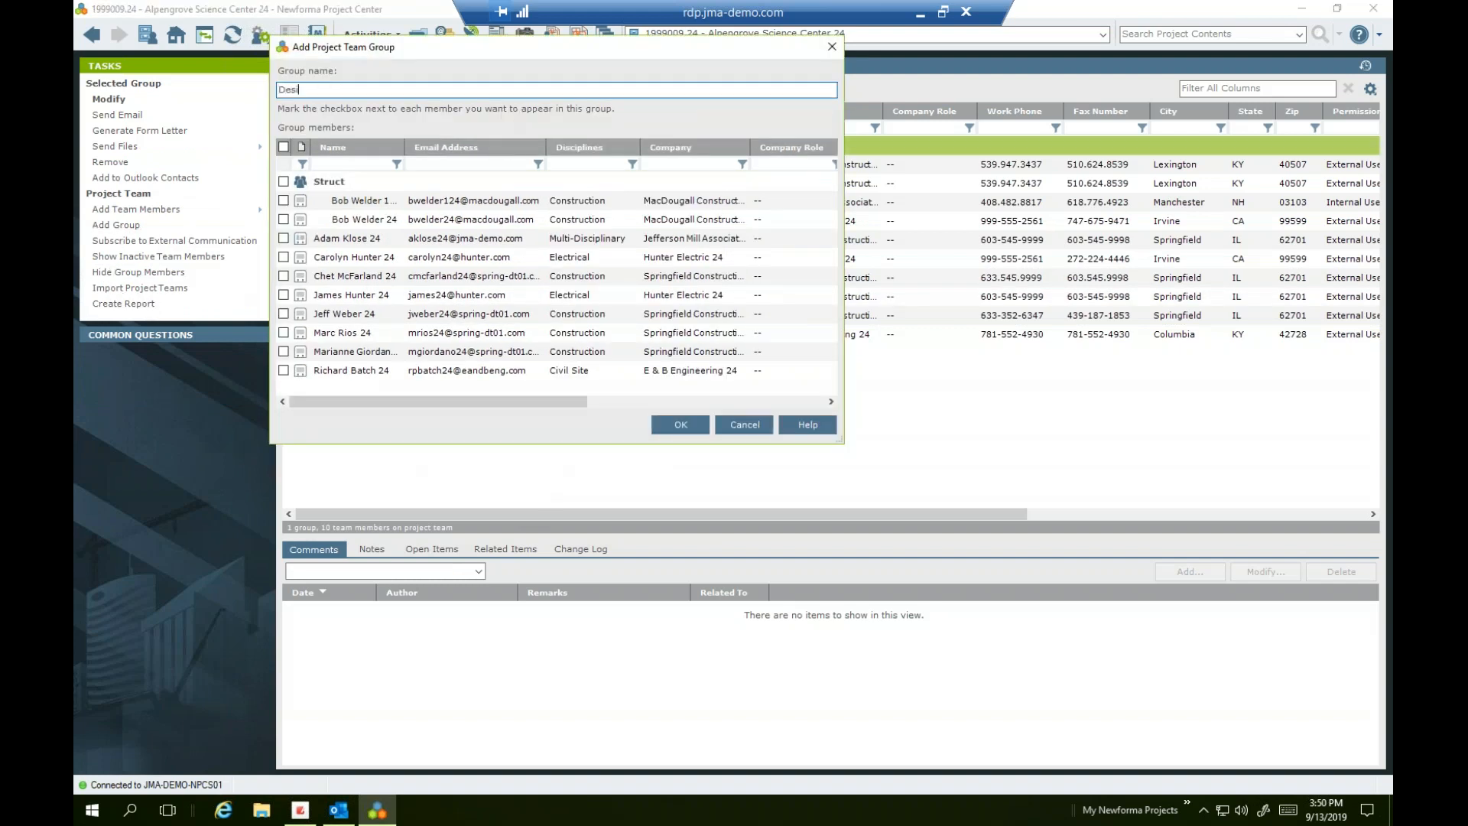
key("BackSpace")
key("BackSpace")
type("eam")
left_click(284, 219)
left_click(283, 332)
left_click(665, 425)
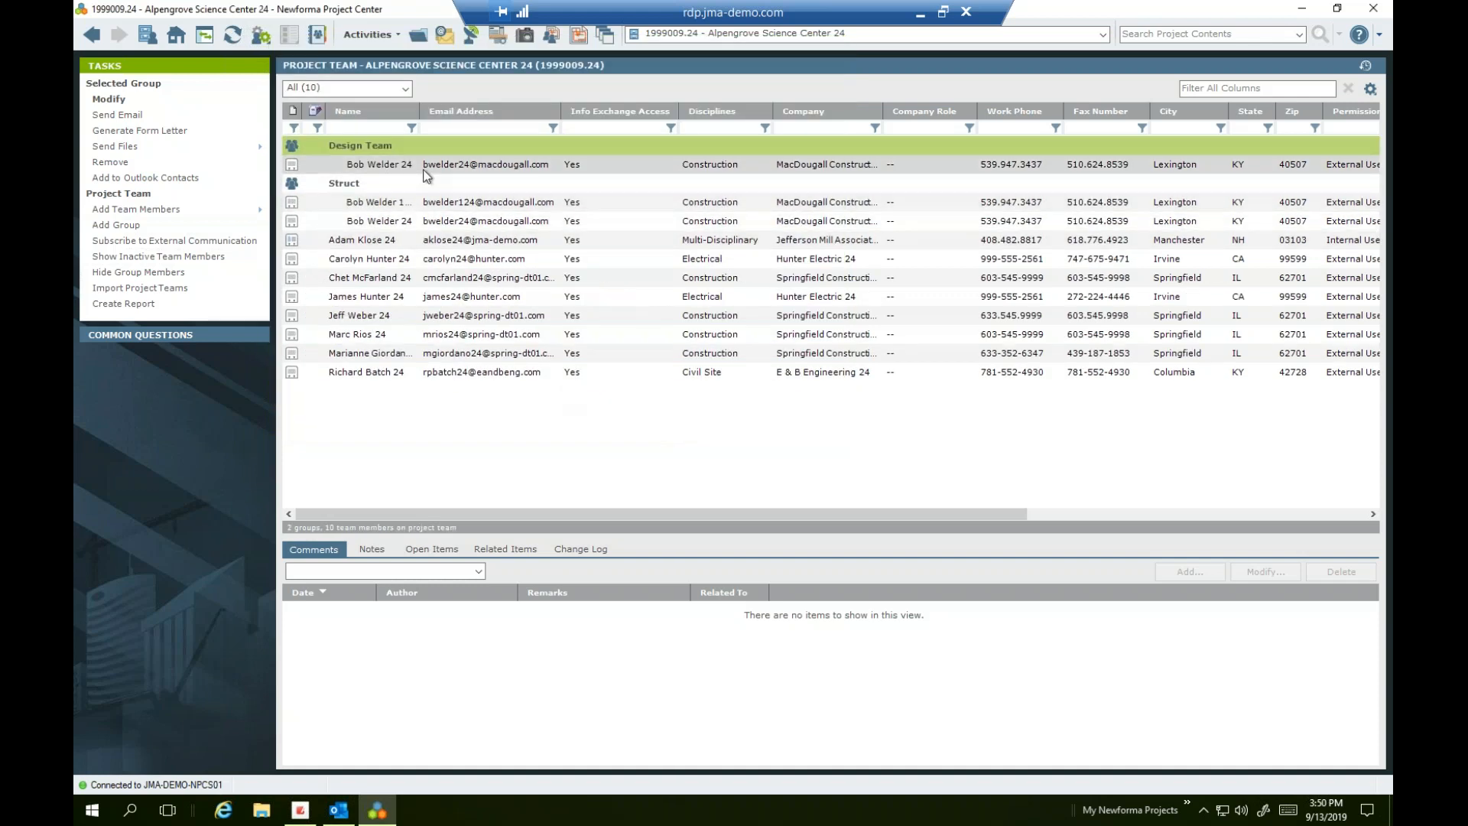
Drag the Springfield Construction member into the Design Team group
left_click(405, 335)
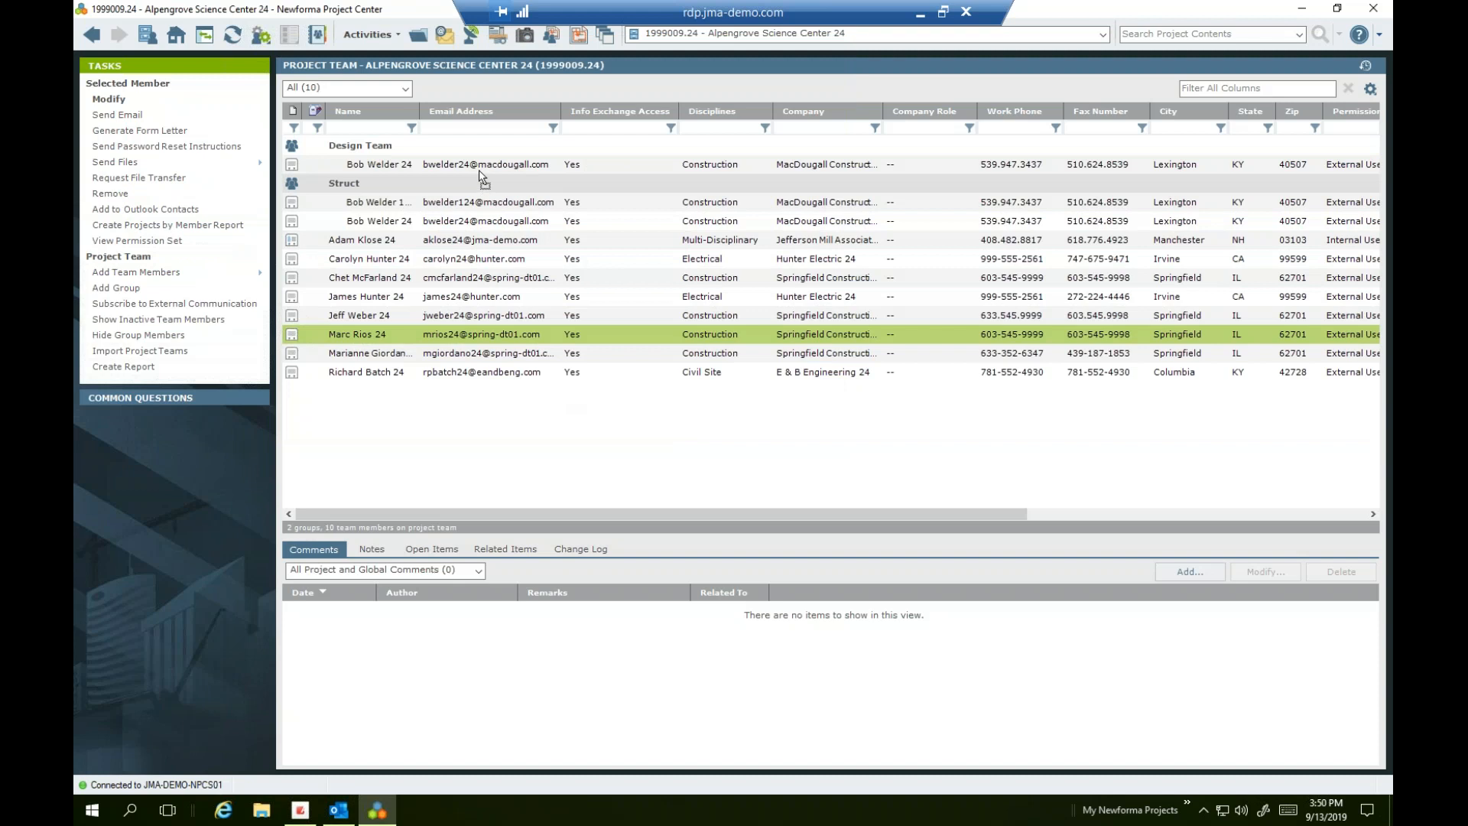
left_click_drag(480, 173, 480, 178)
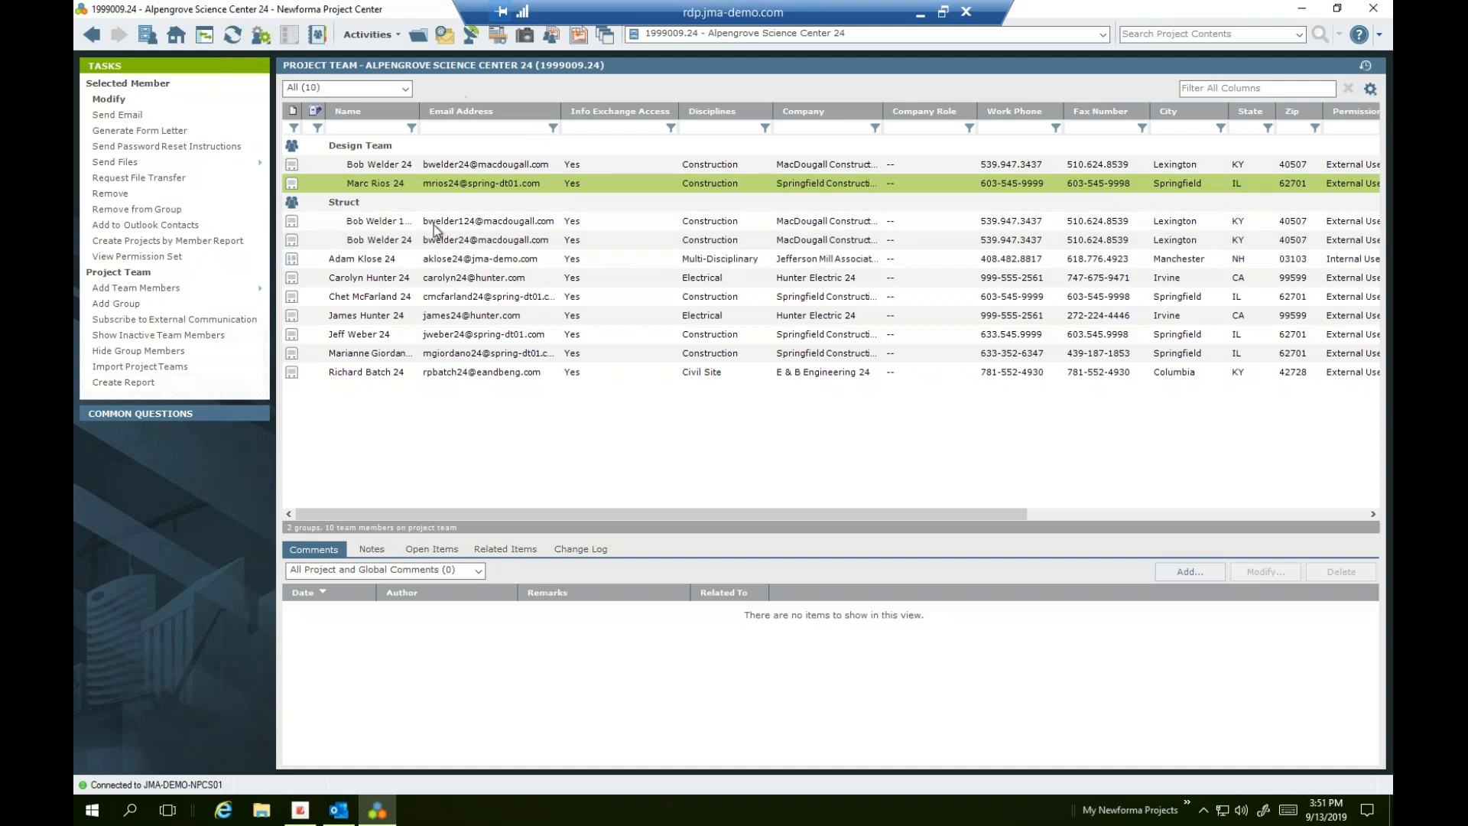
left_click(426, 148)
right_click(426, 147)
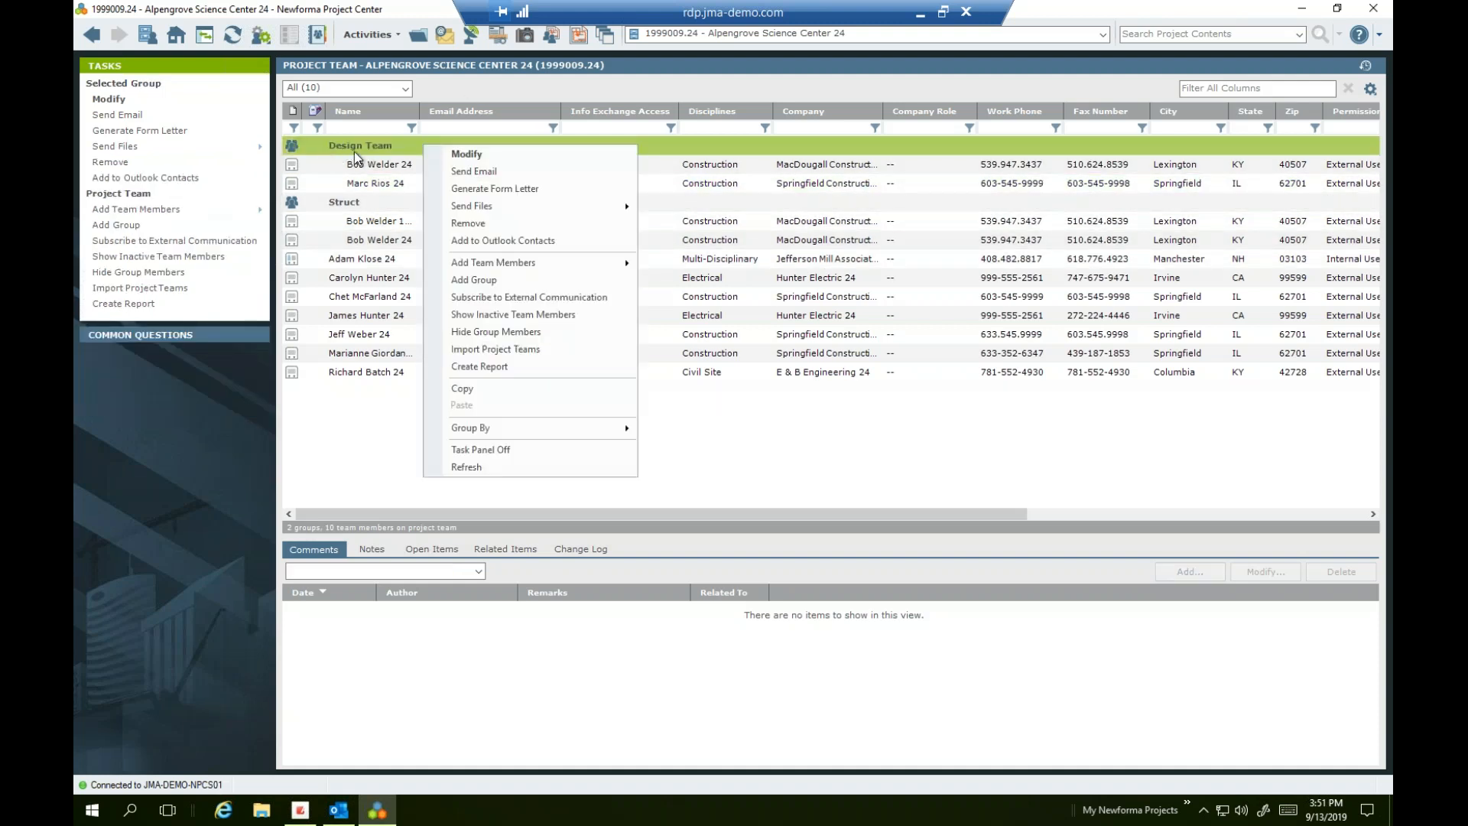
left_click(477, 175)
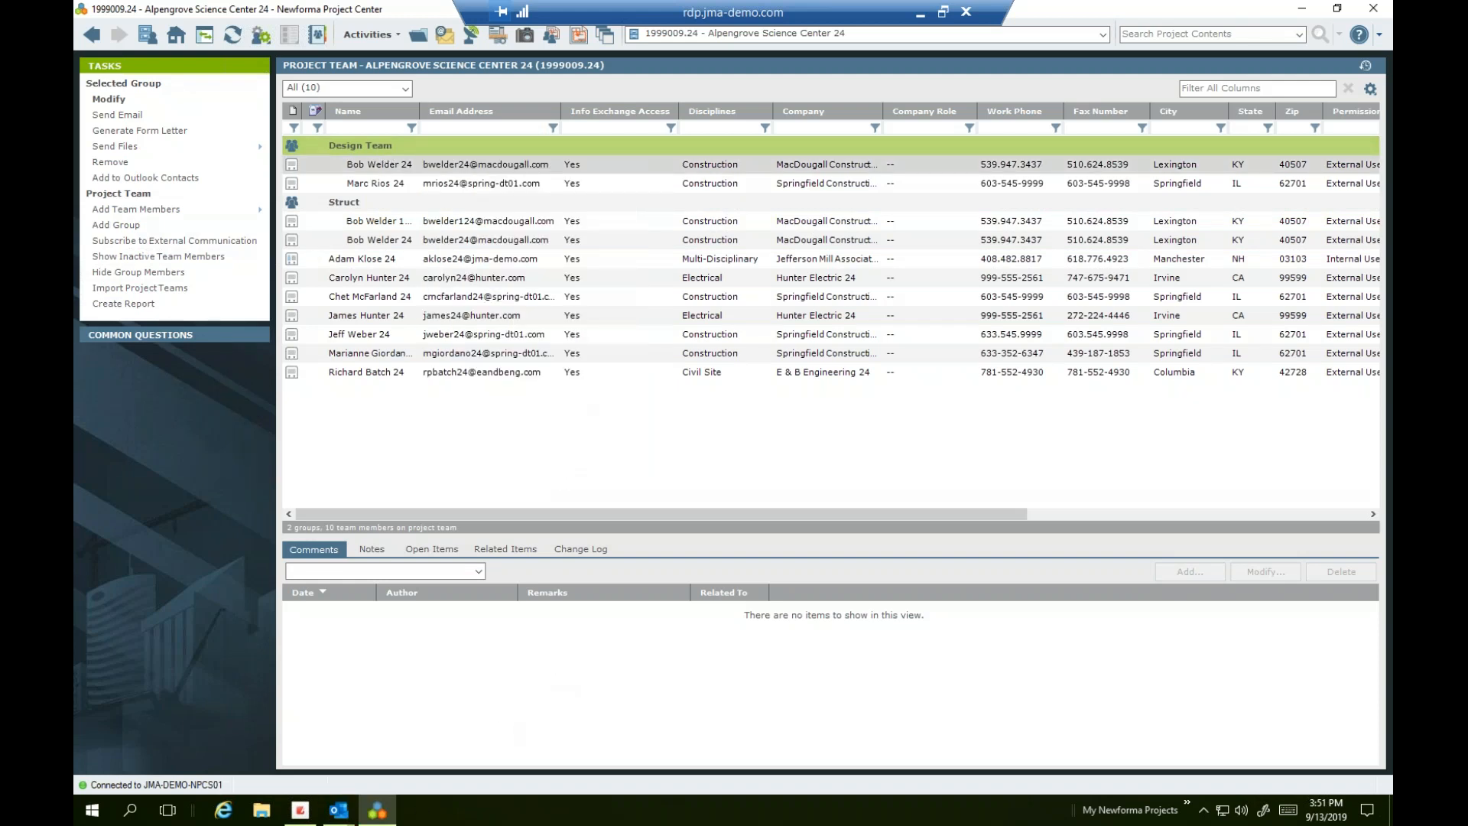
mouse_move(339, 810)
left_click(384, 768)
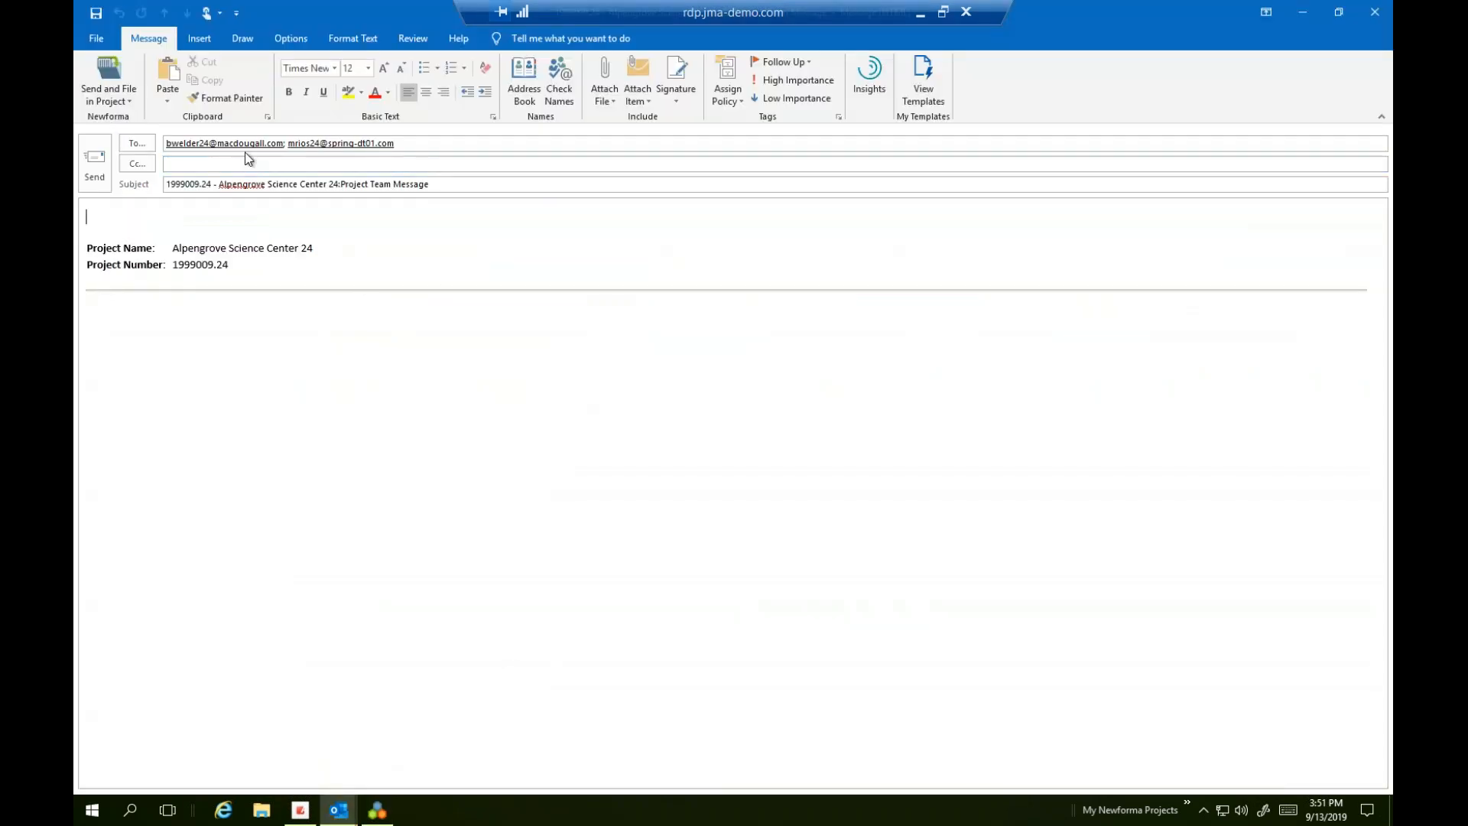
left_click(1374, 11)
left_click(753, 451)
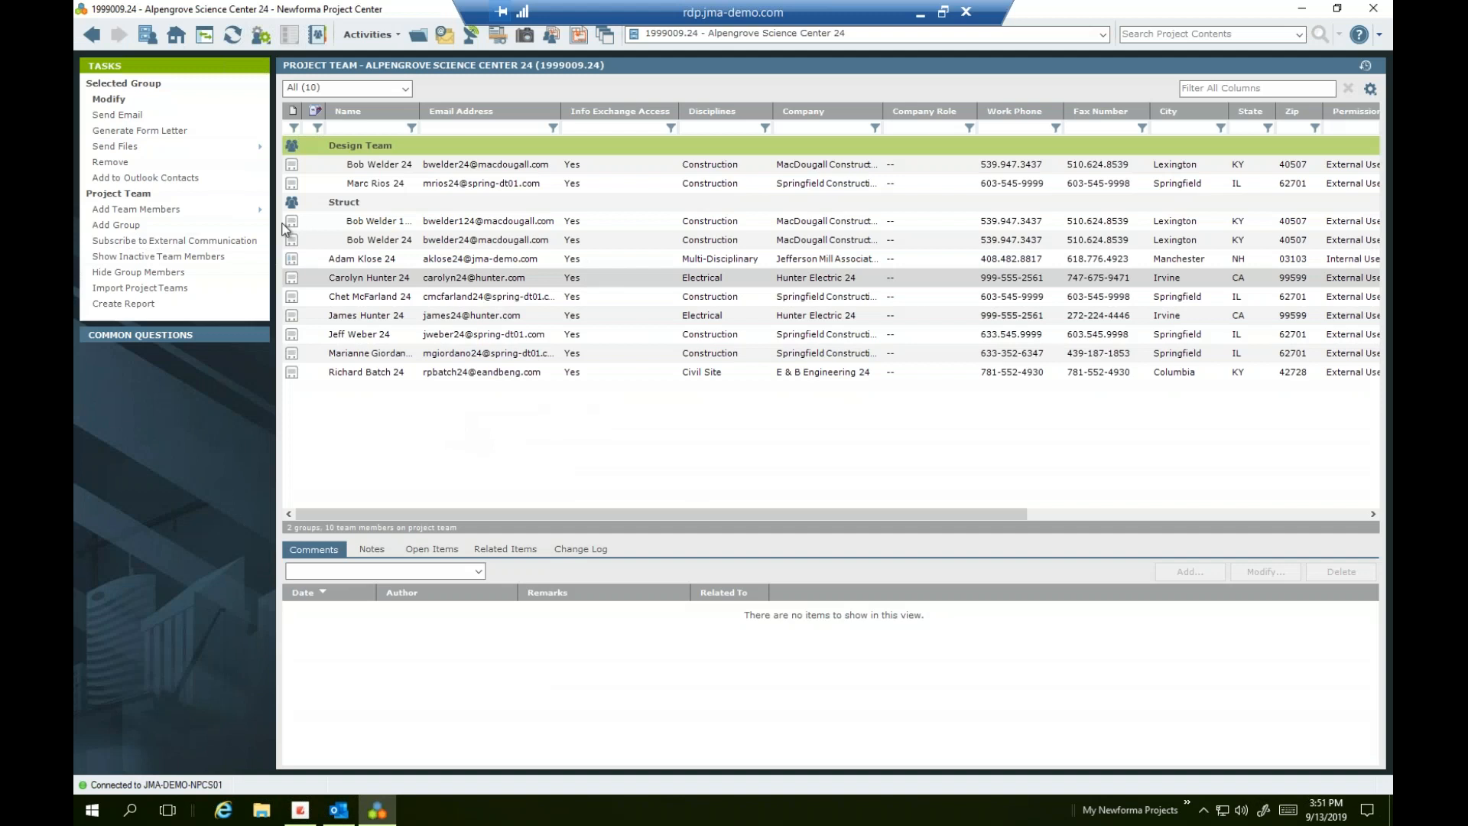
mouse_move(119, 149)
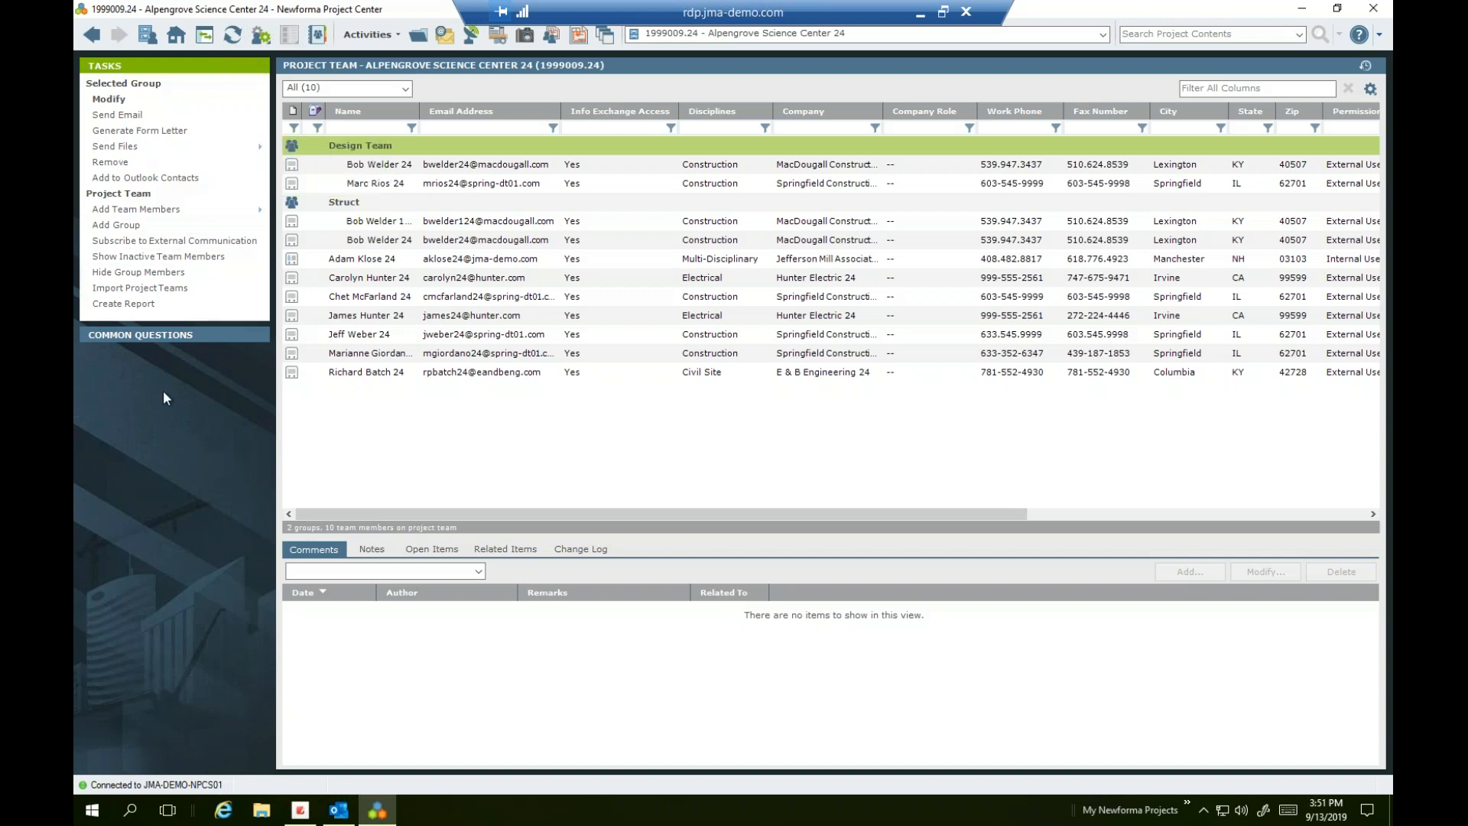
In Info Exchange, switch to all users' transfers and show the All Expired (177) view
left_click(176, 34)
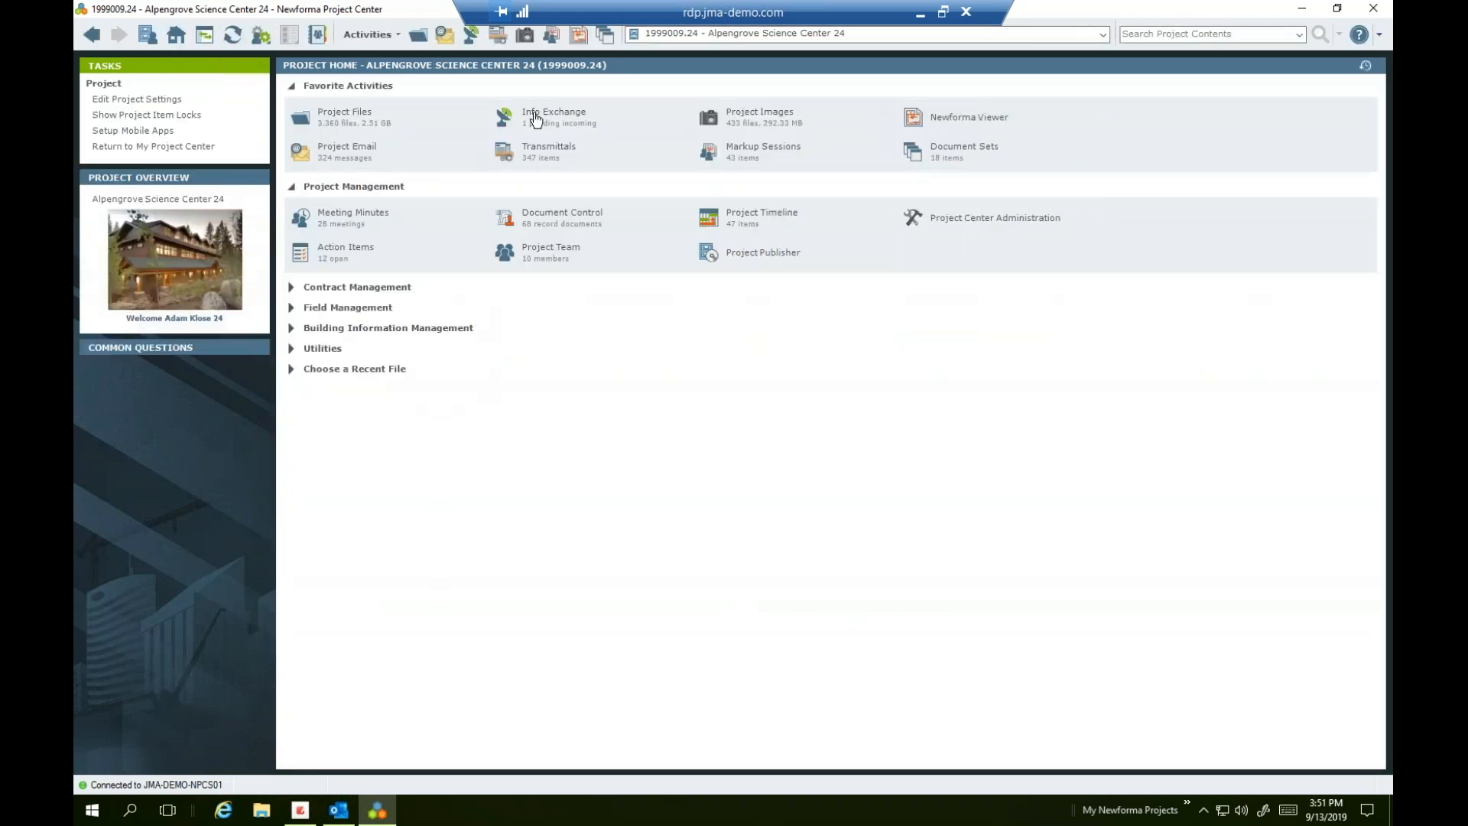
left_click(534, 113)
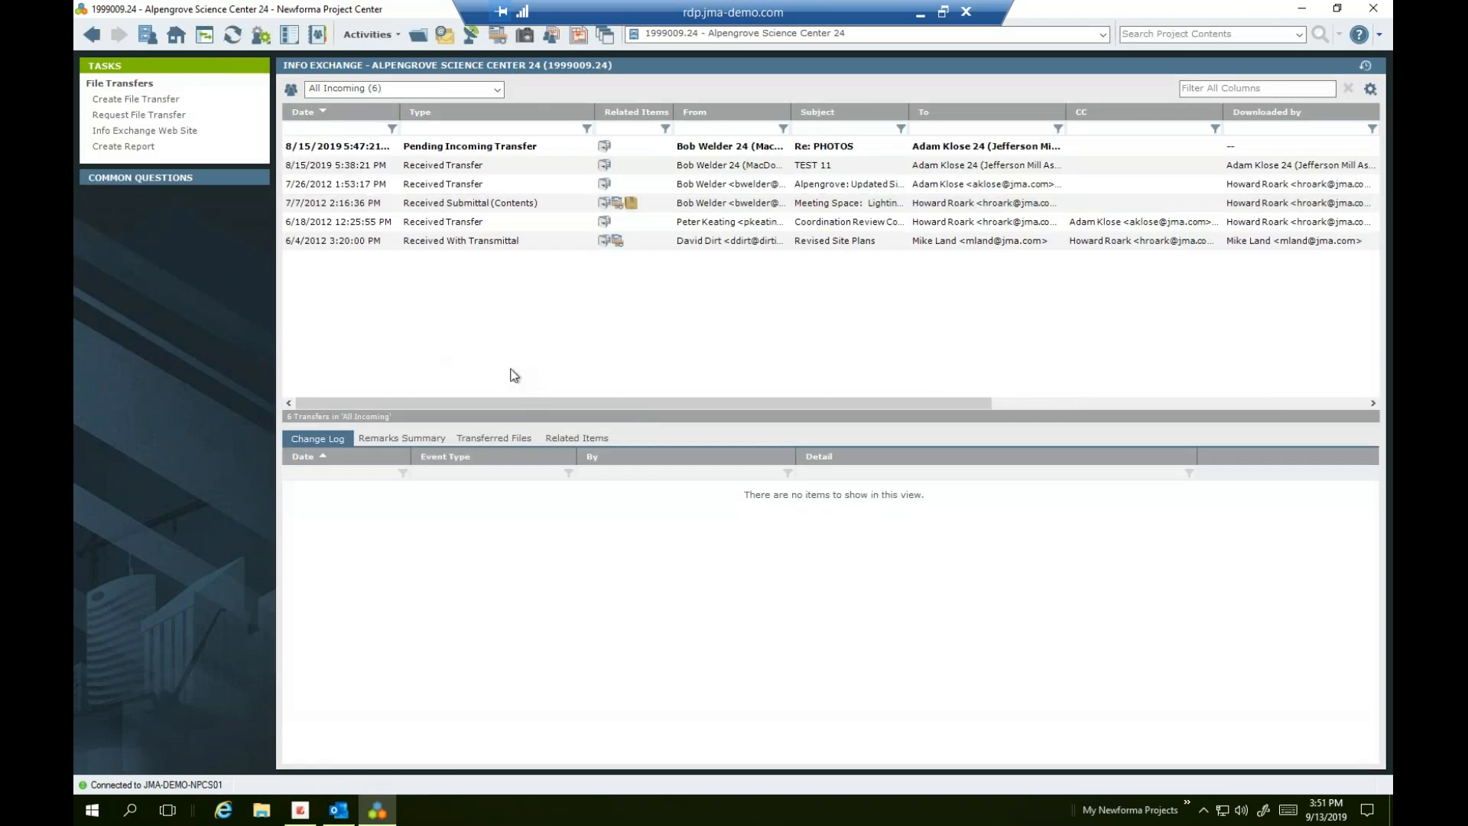
left_click(291, 89)
left_click(417, 89)
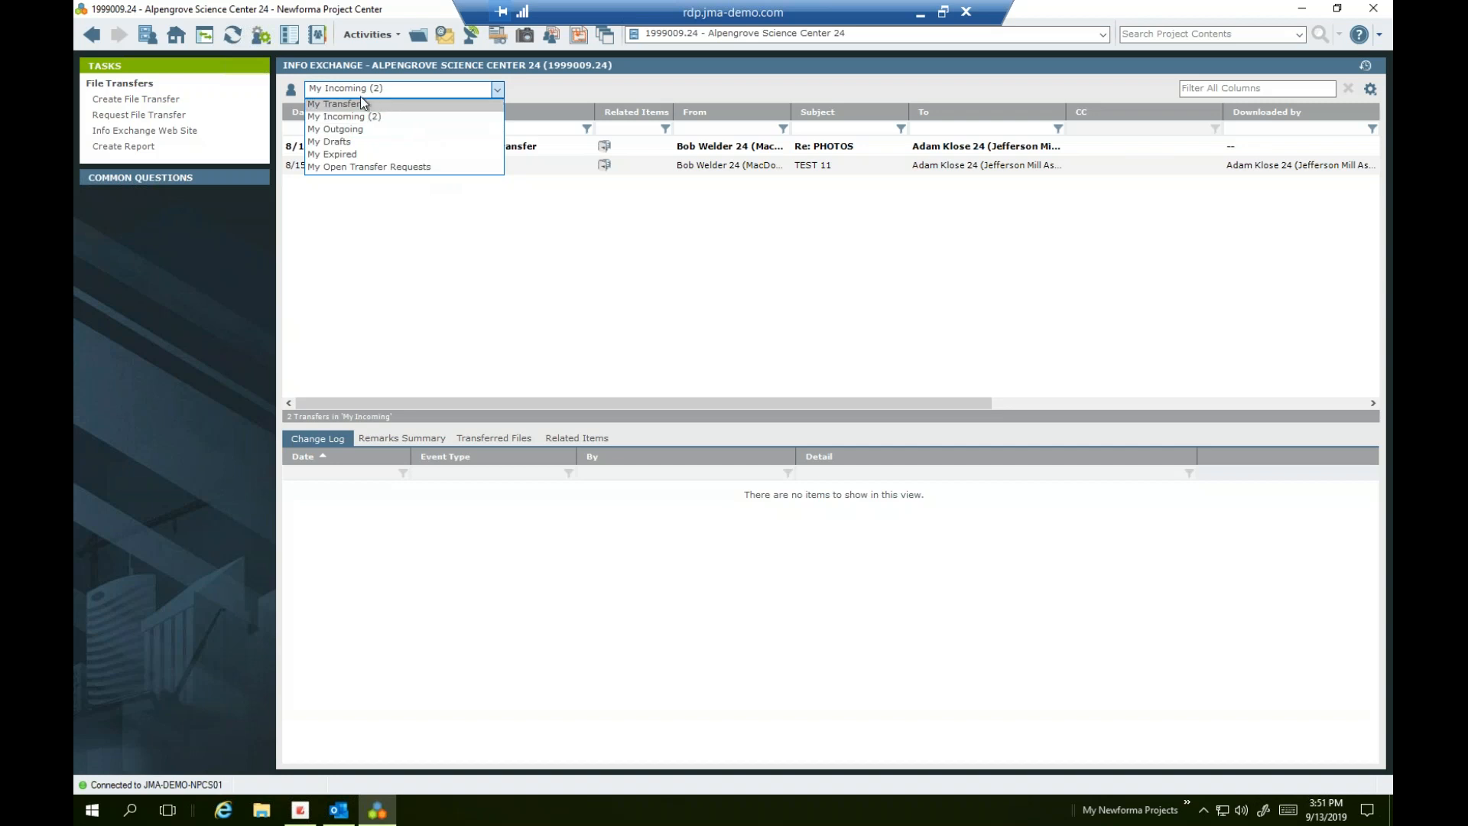
left_click(291, 92)
left_click(290, 92)
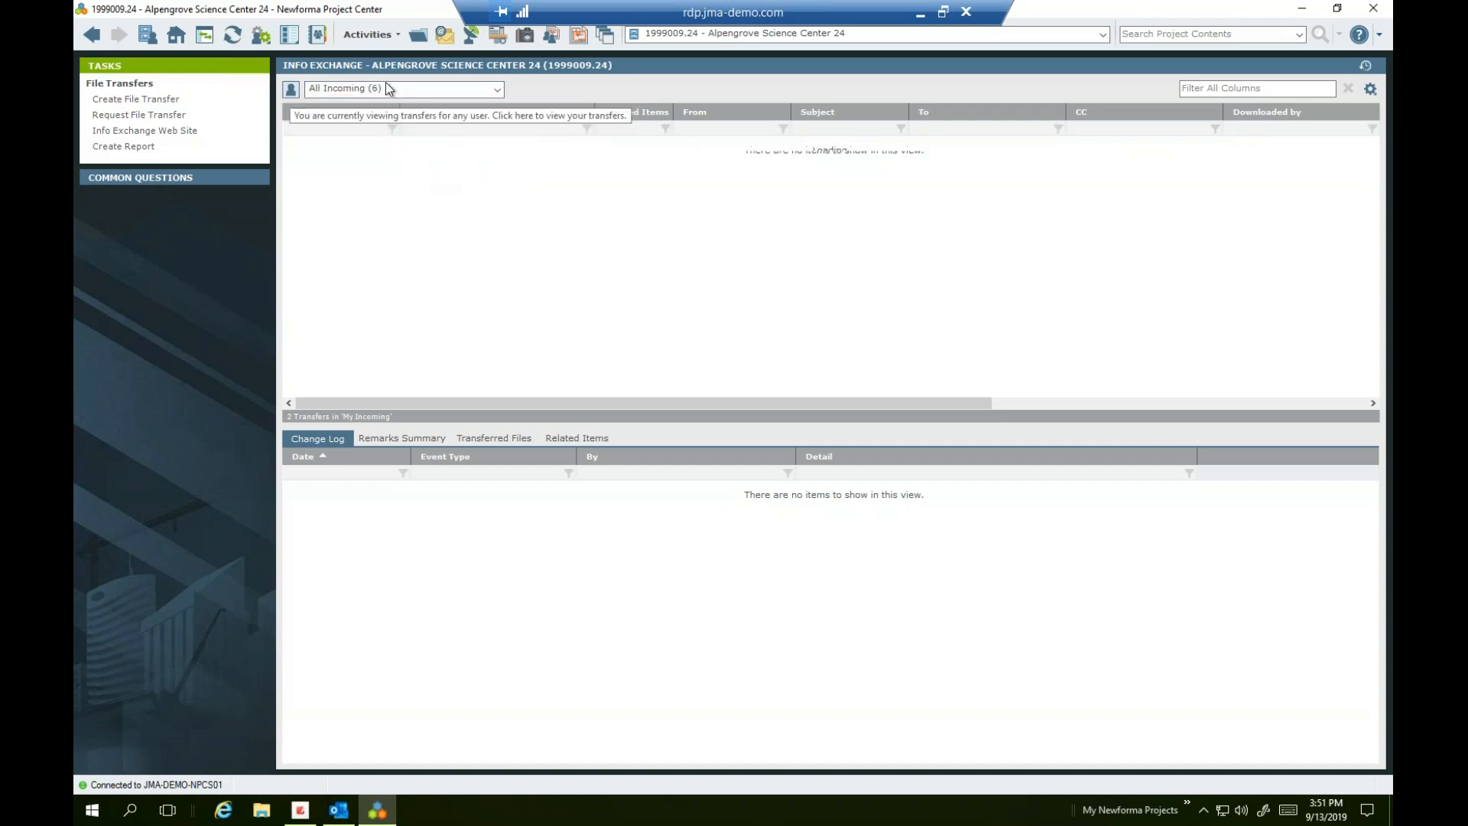
left_click(390, 89)
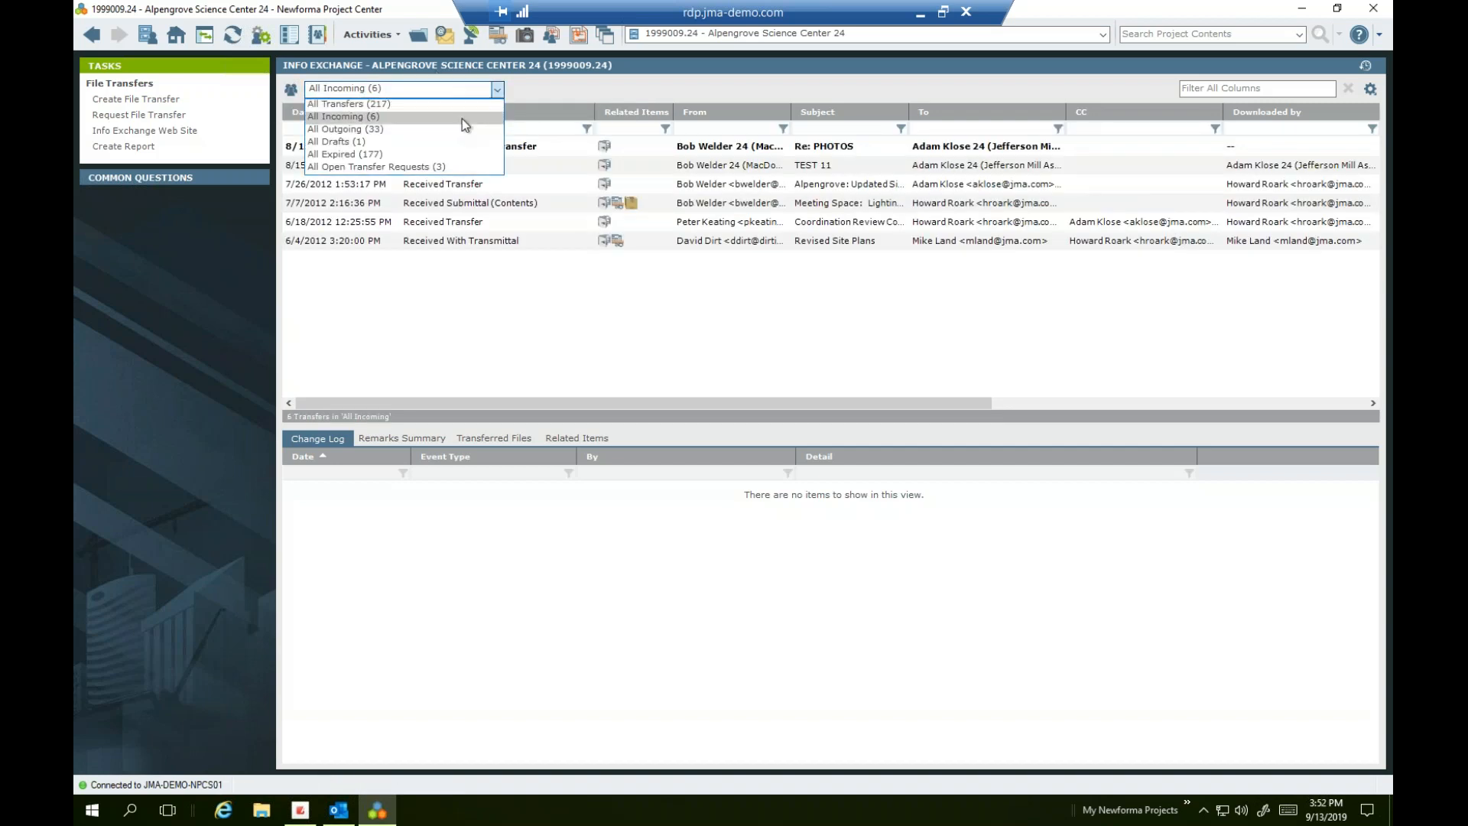
left_click(420, 154)
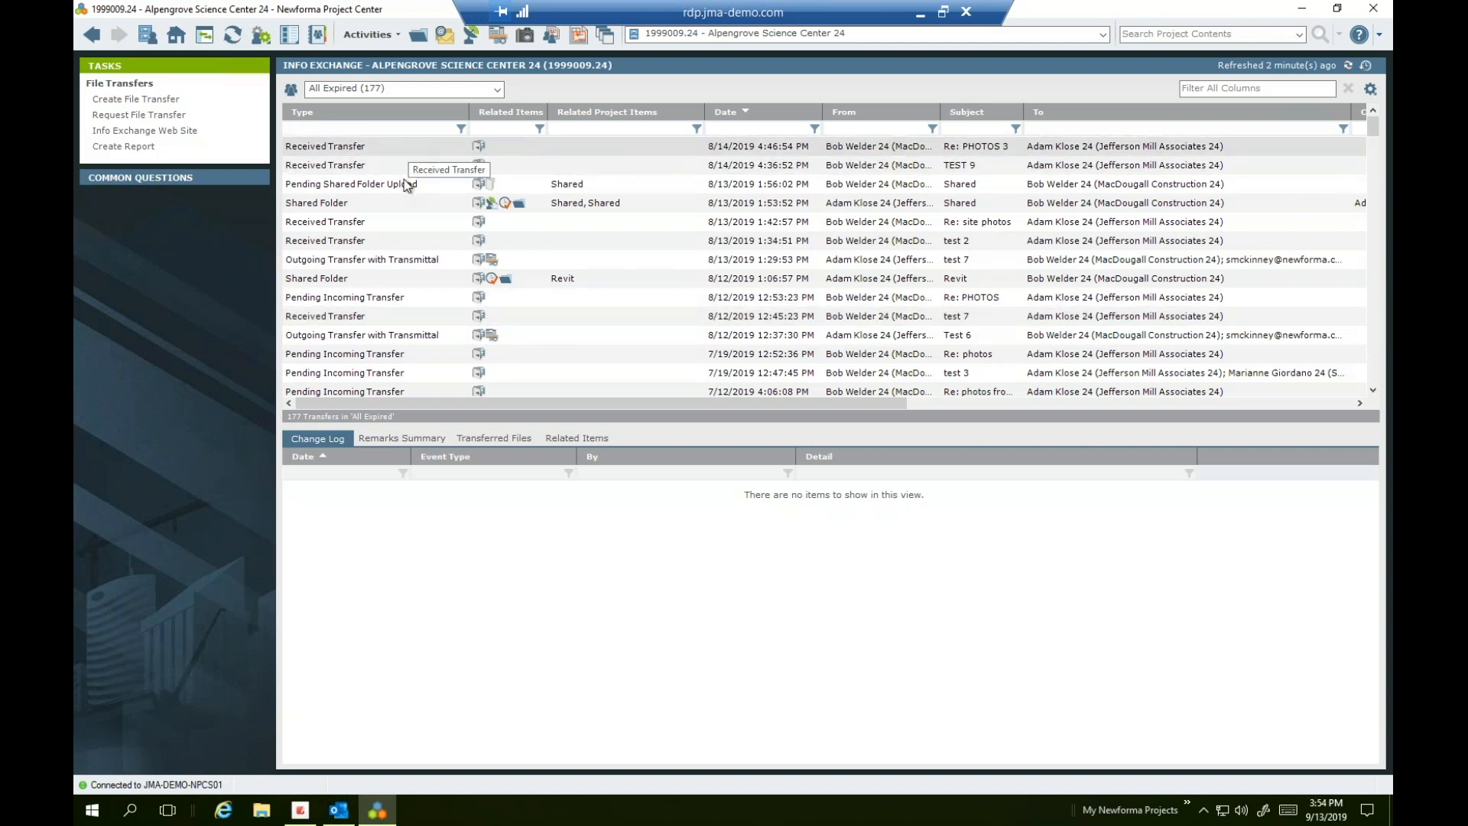
Select the expired 5/13/2019 outgoing test transmittal transfer
scroll(403, 294, "down", 3)
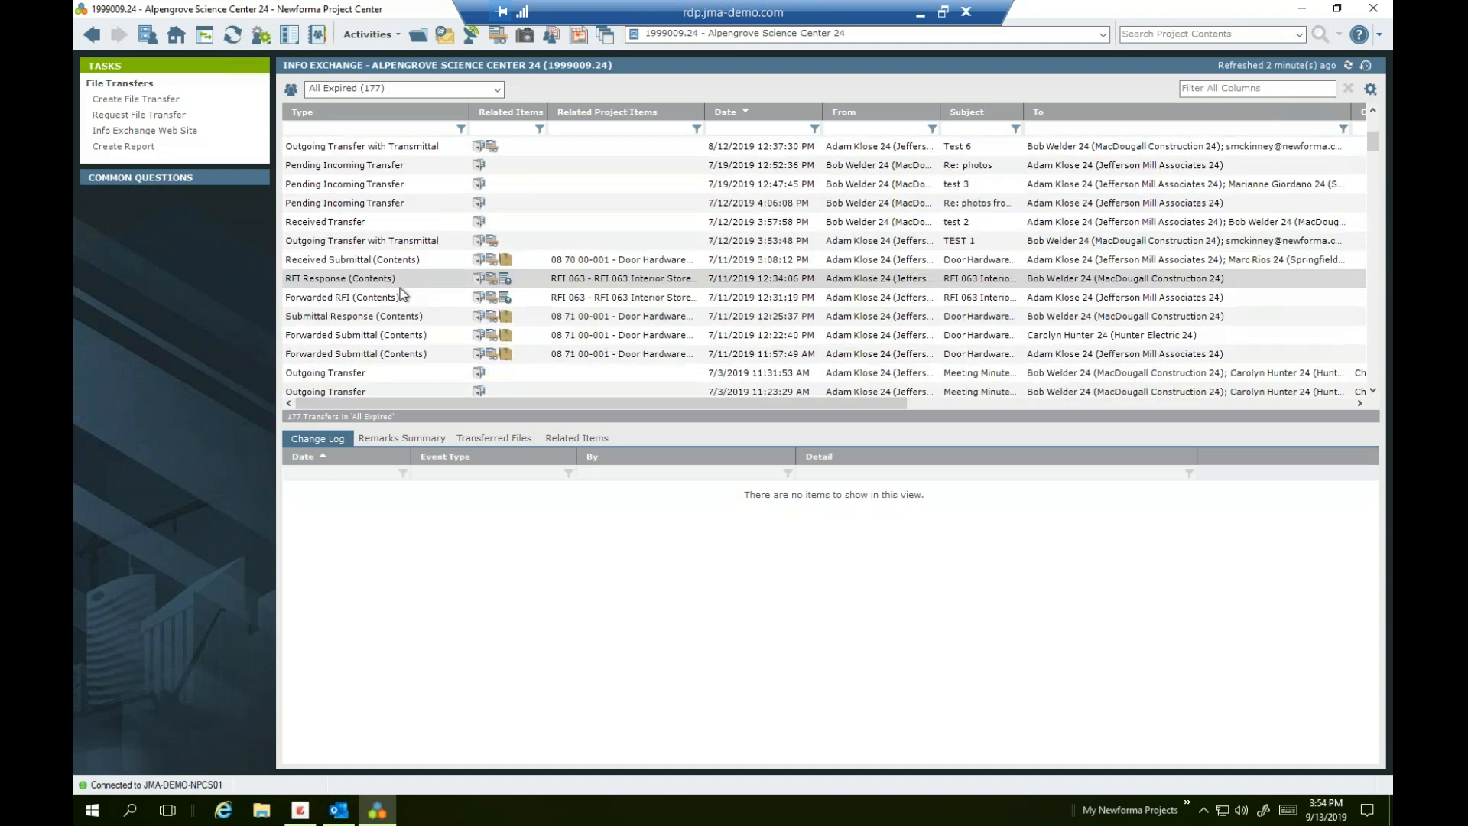
scroll(401, 286, "down", 3)
left_click(395, 374)
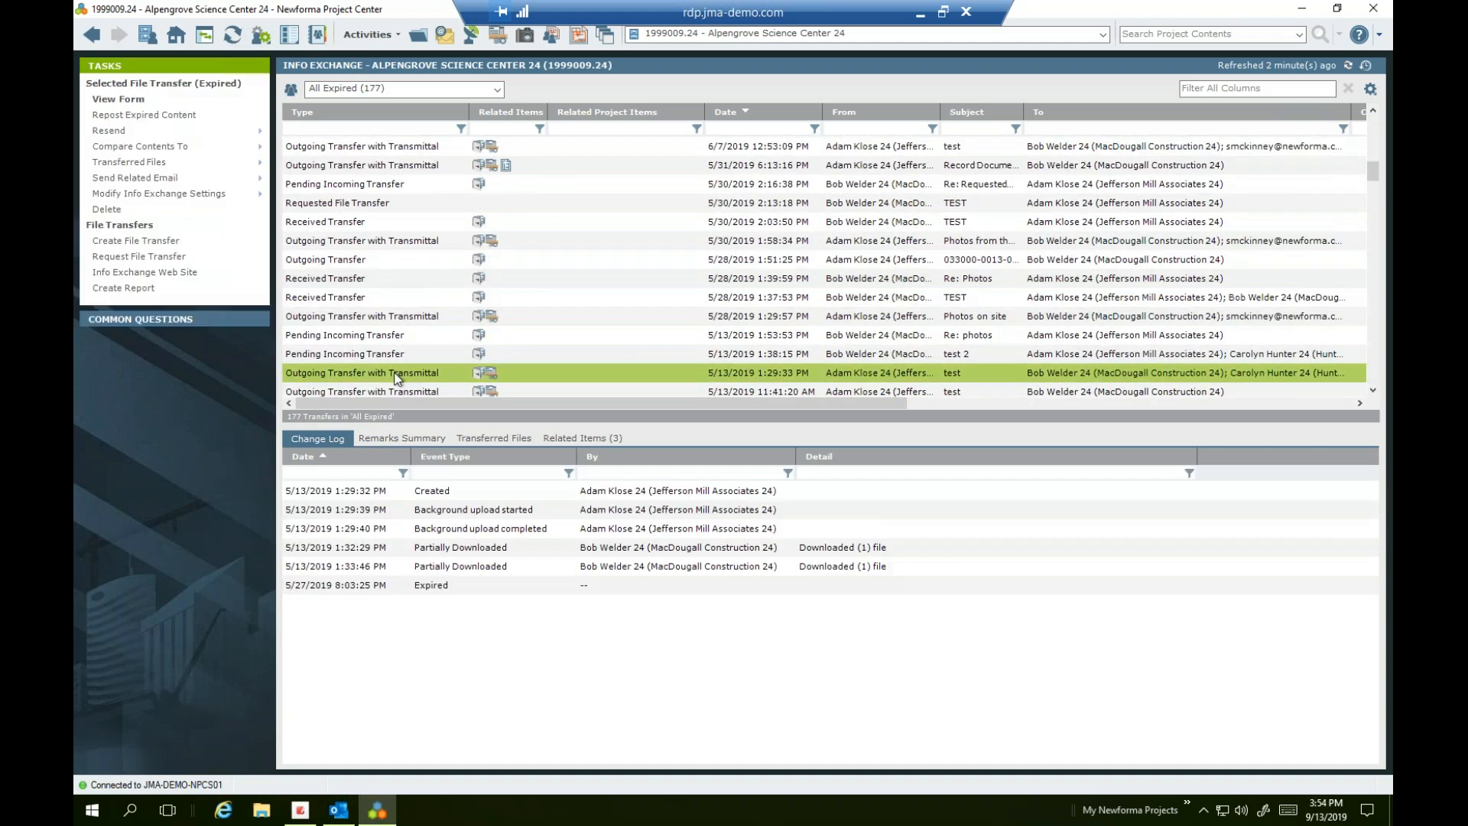
left_click(542, 375)
left_click(328, 440)
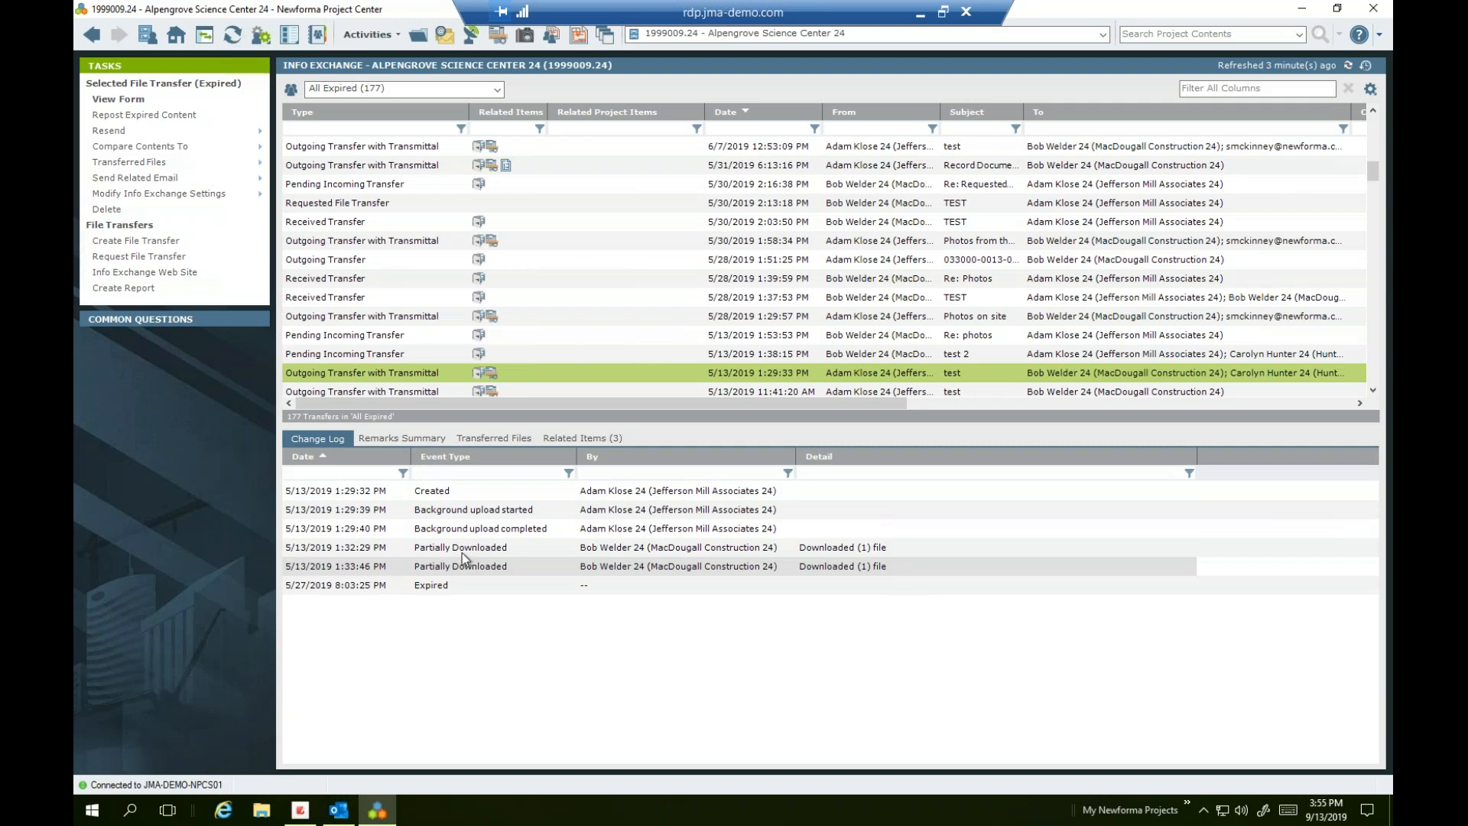
View the first Partially Downloaded event's details, then list the transfer's 10 transferred files
left_click(365, 556)
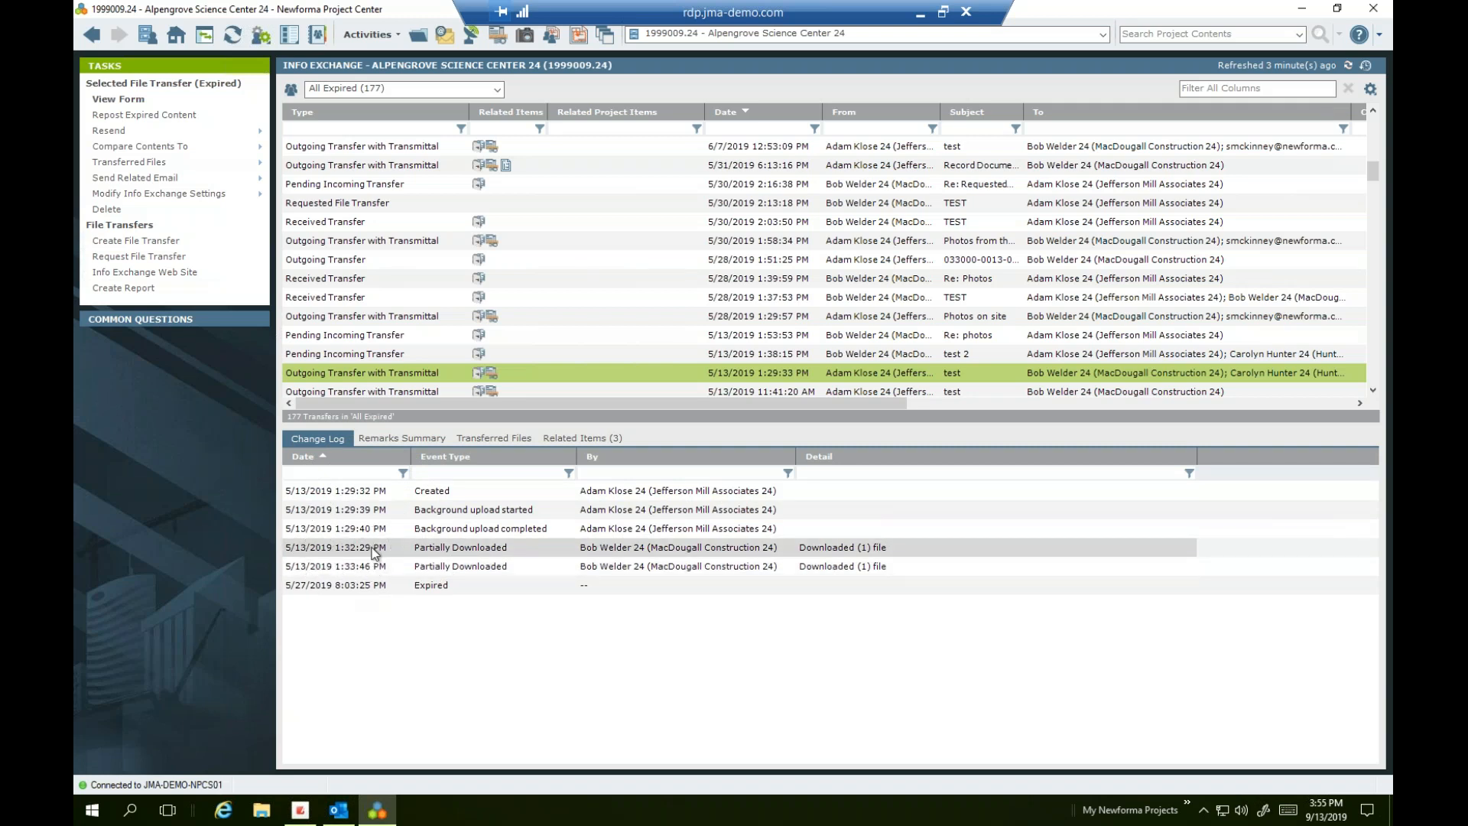
left_click(513, 552)
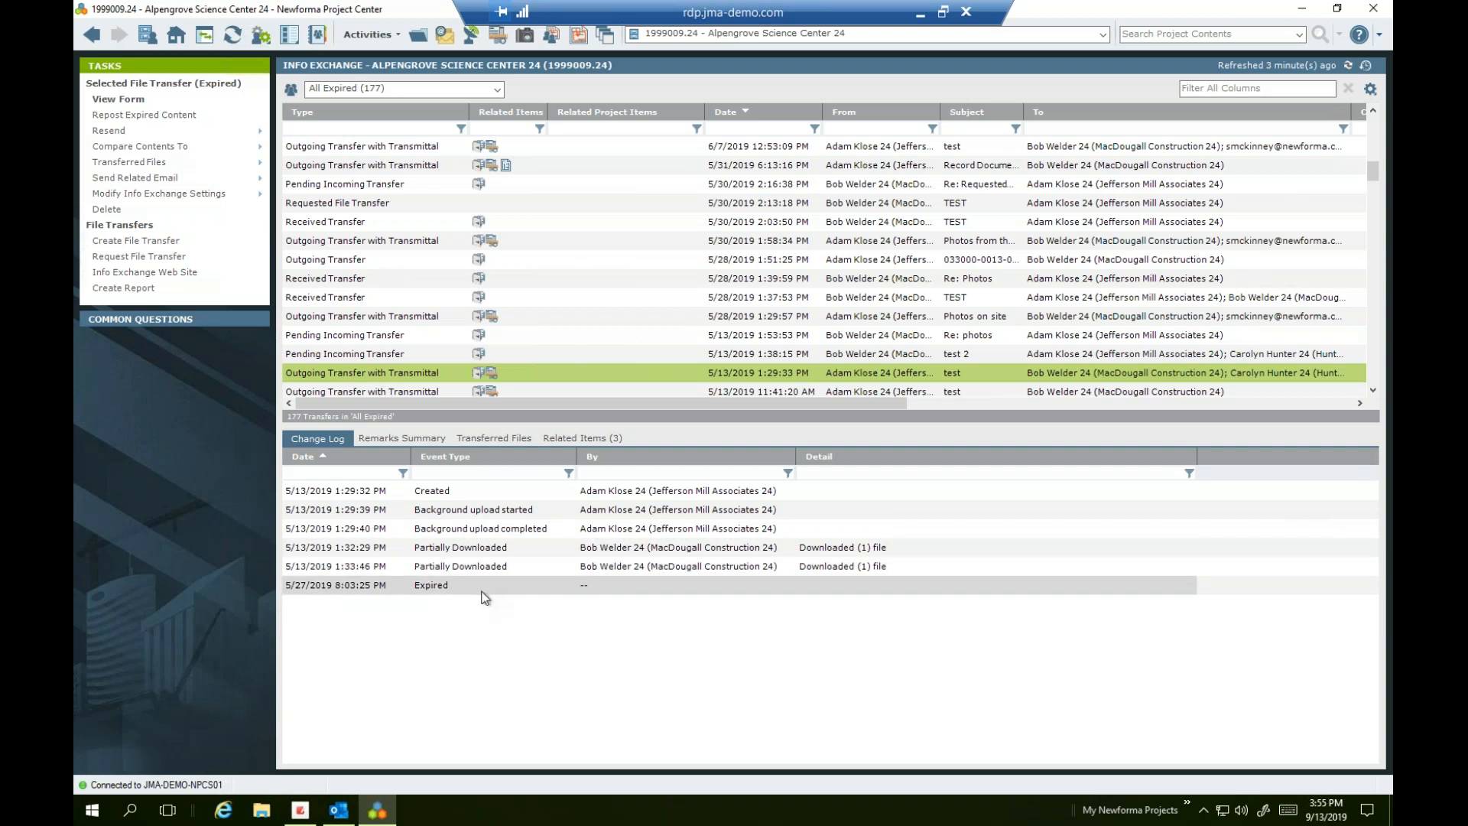
right_click(498, 550)
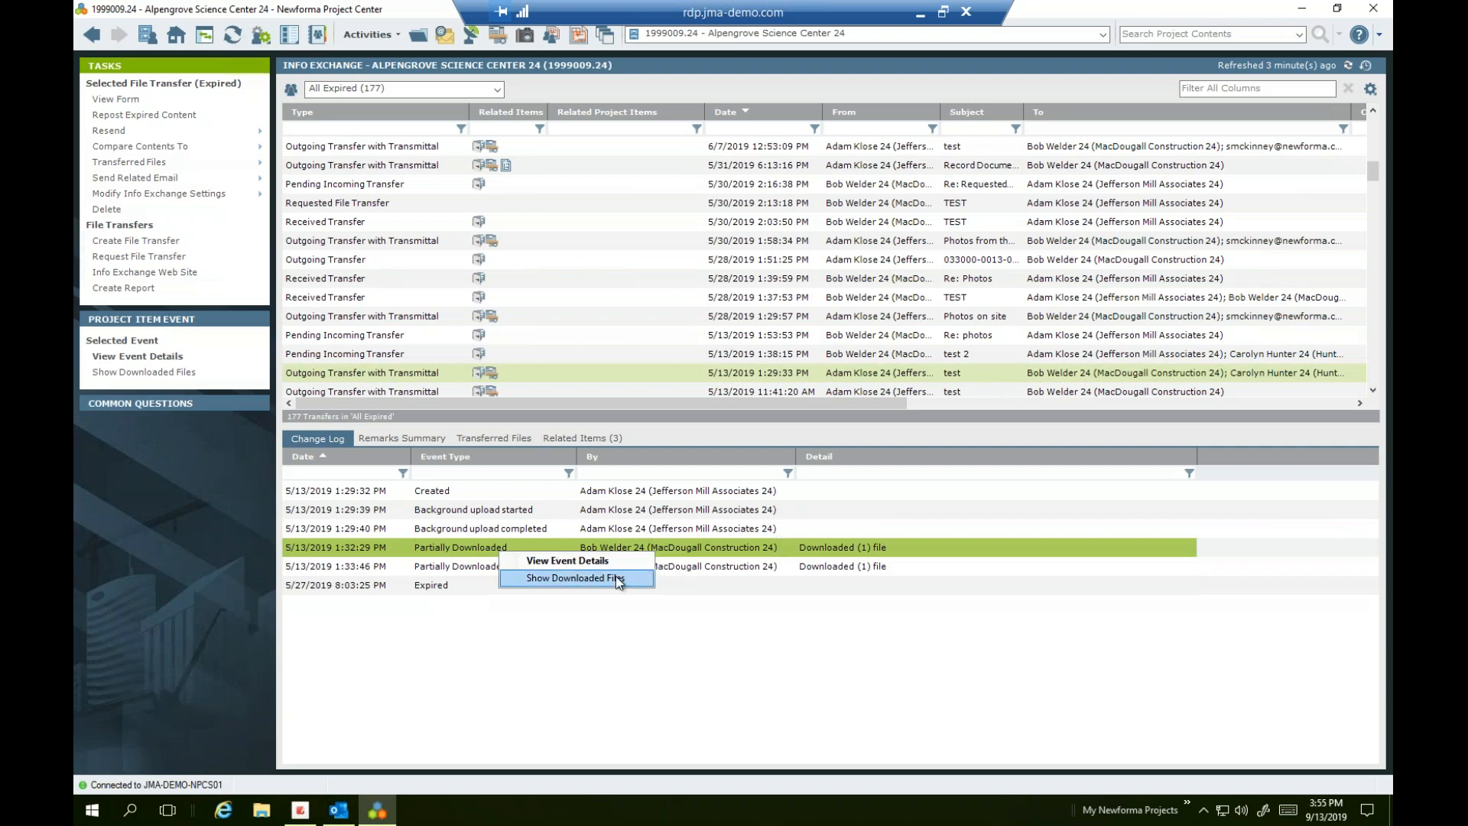
key("ctrl")
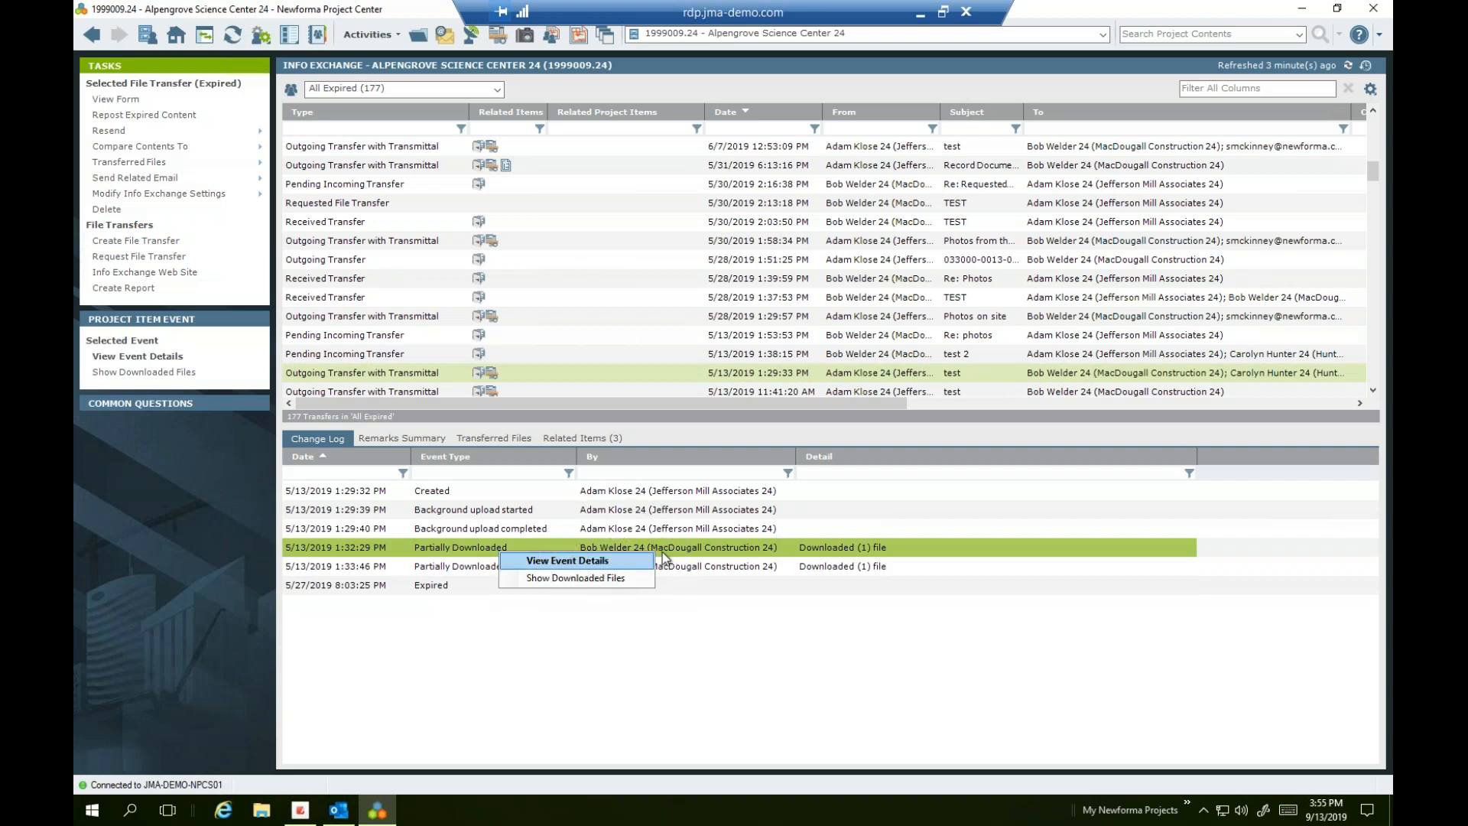
left_click(649, 561)
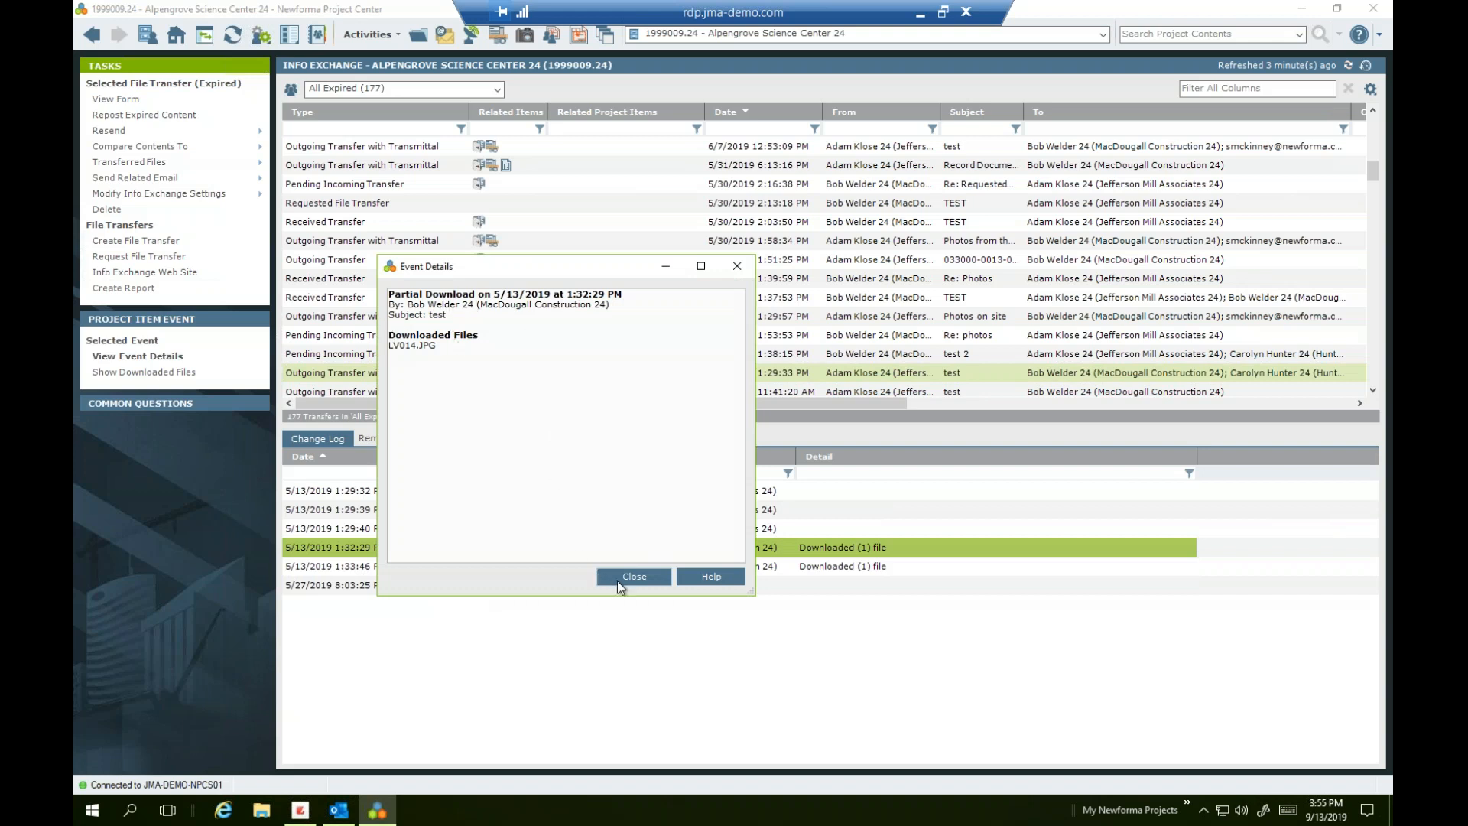
left_click_drag(456, 348, 390, 359)
left_click(622, 578)
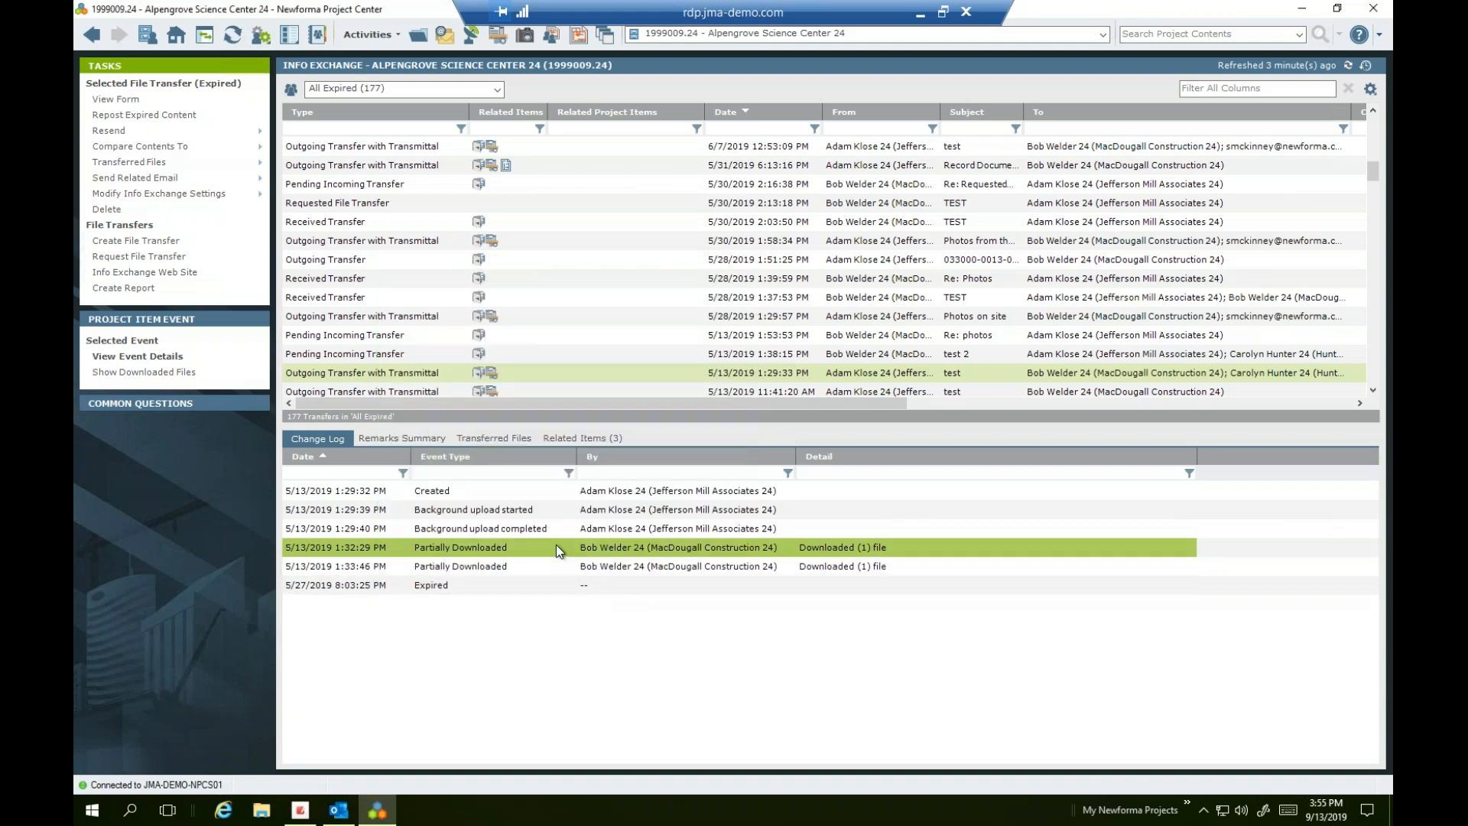
left_click(511, 442)
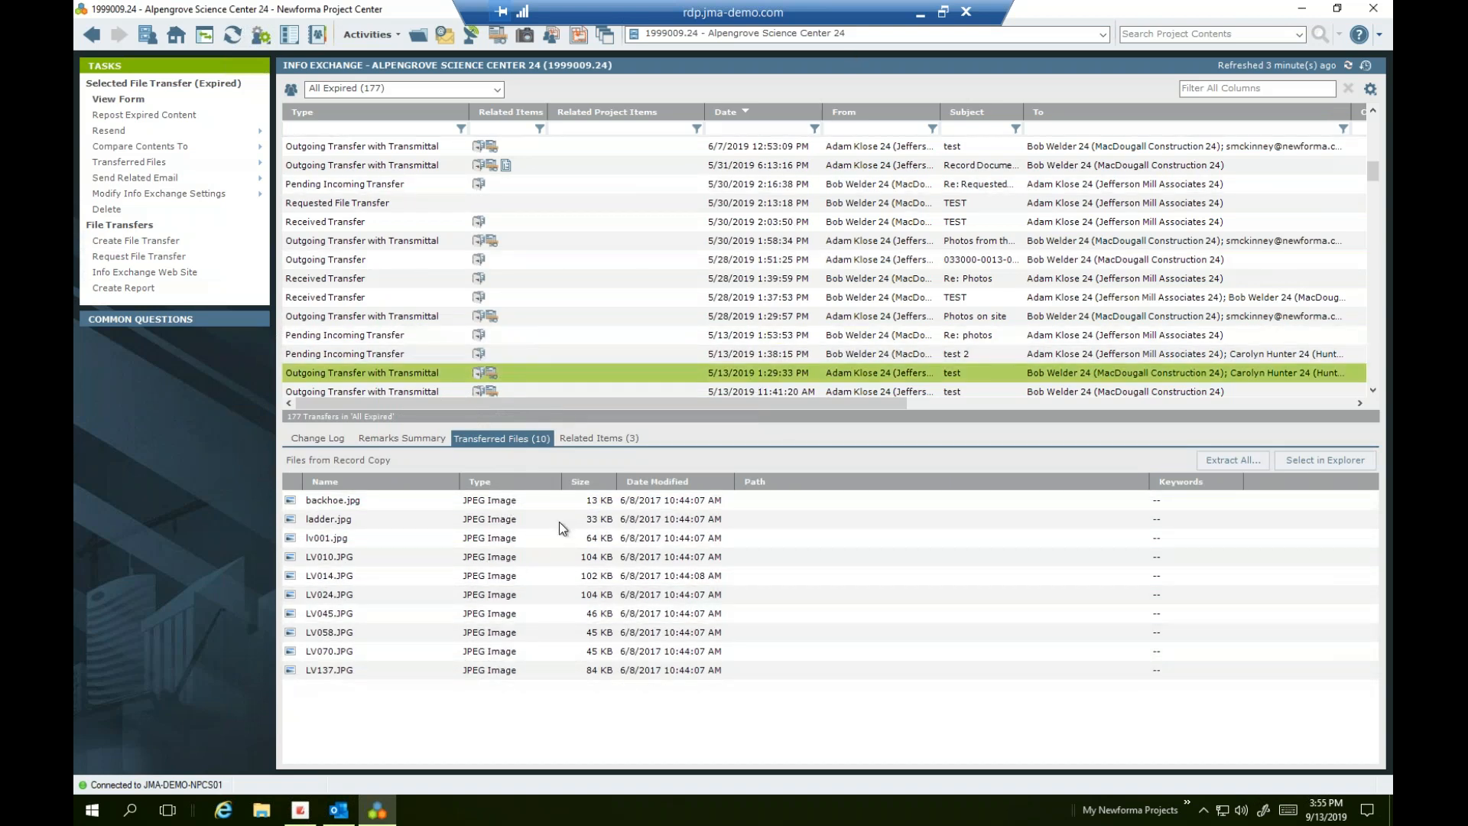
Reveal backhoe.jpg's copy in the 190513_test_1 Transmittals folder, then return to the Change Log
left_click(461, 502)
right_click(461, 501)
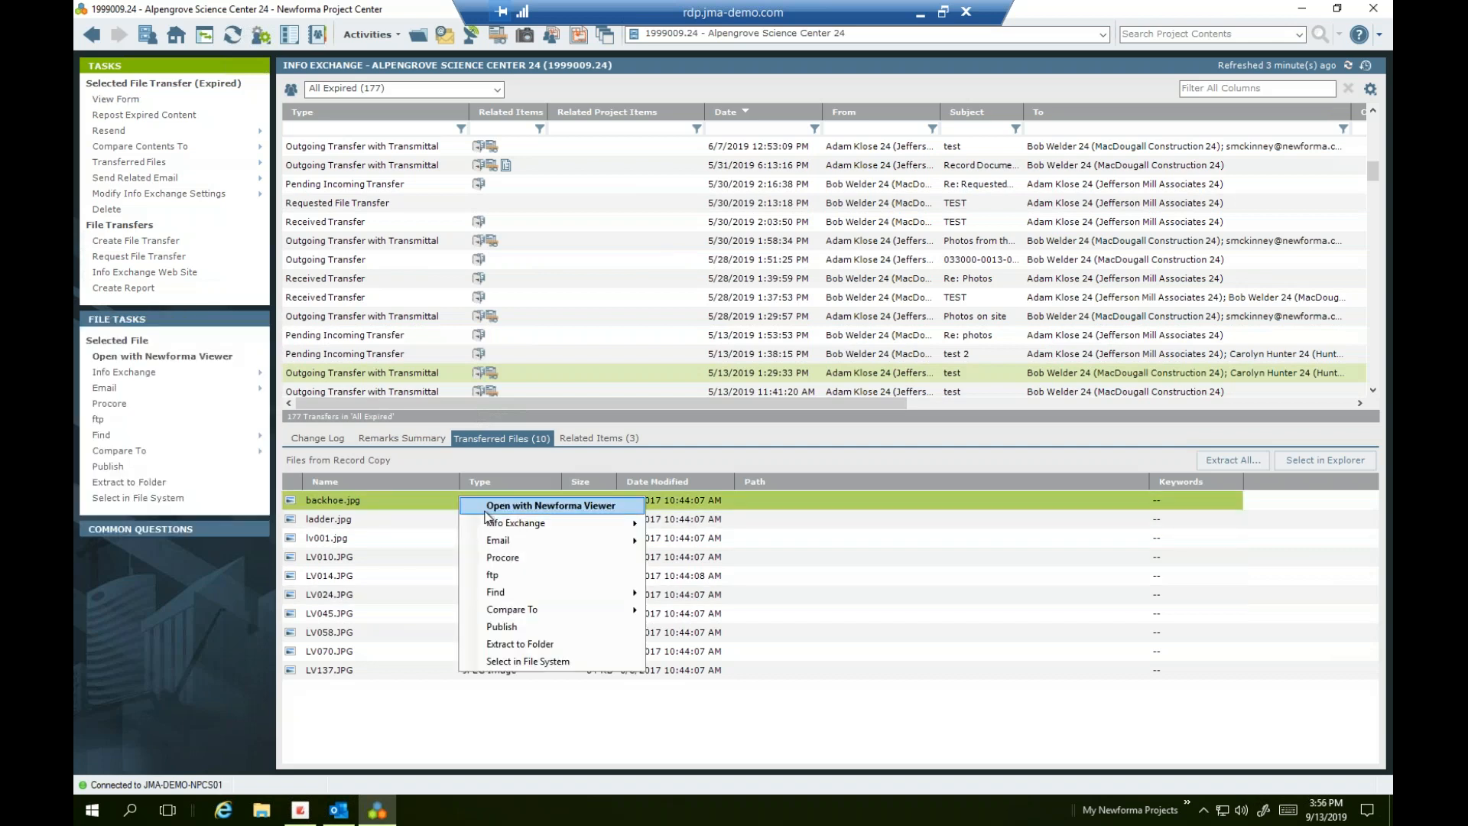
left_click(490, 663)
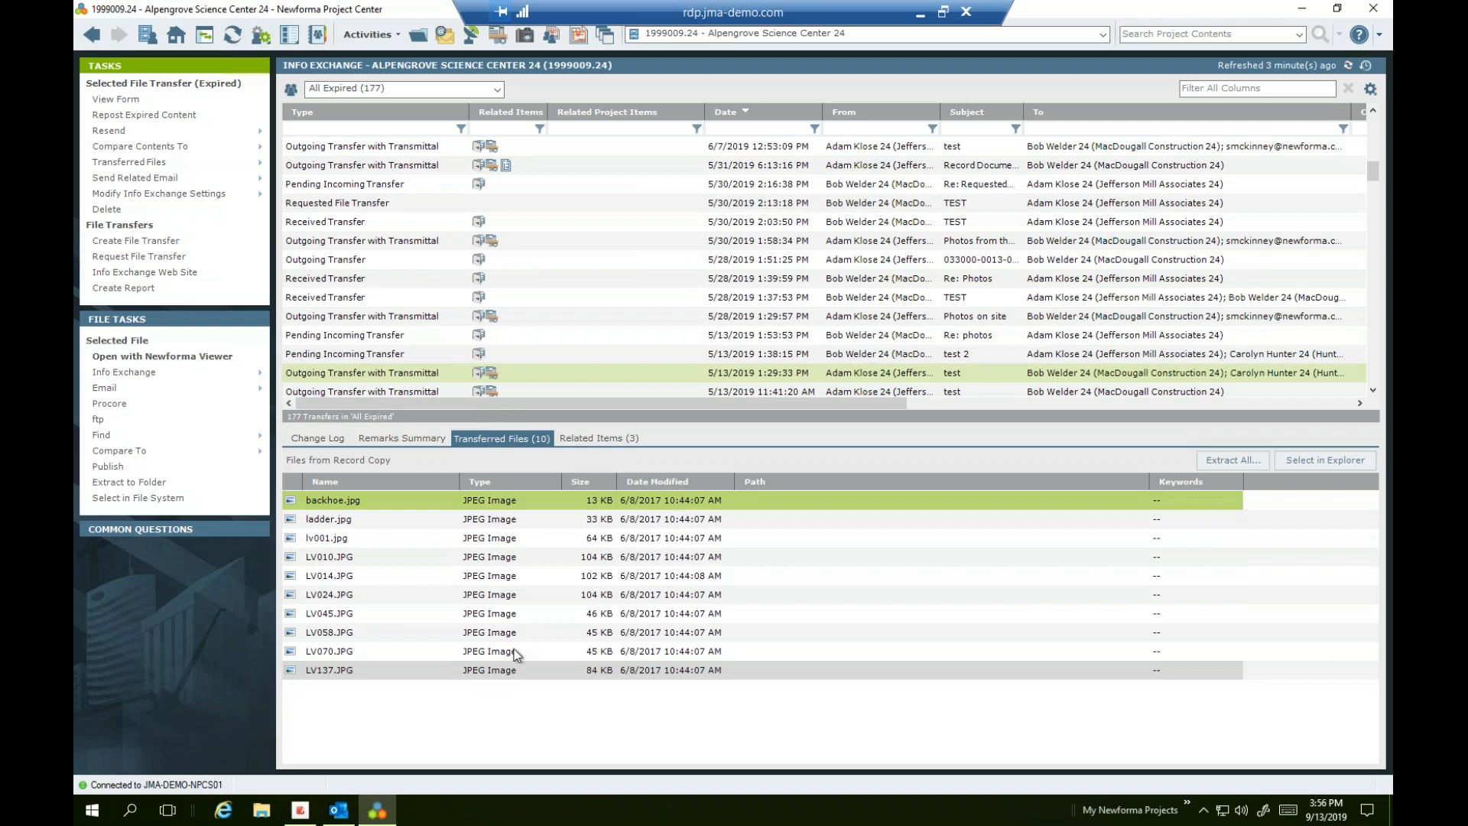
left_click(329, 145)
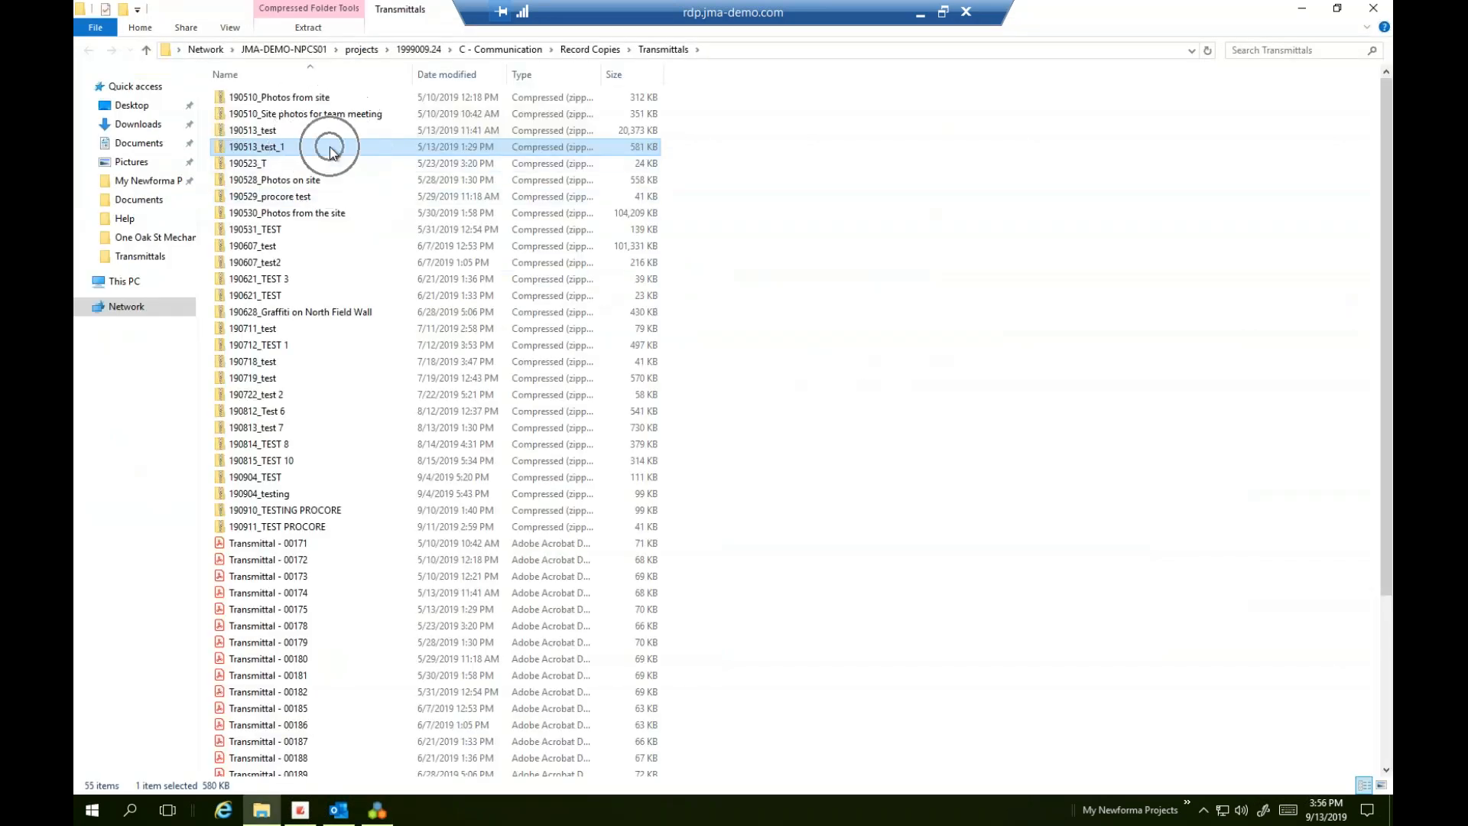
left_click(1296, 7)
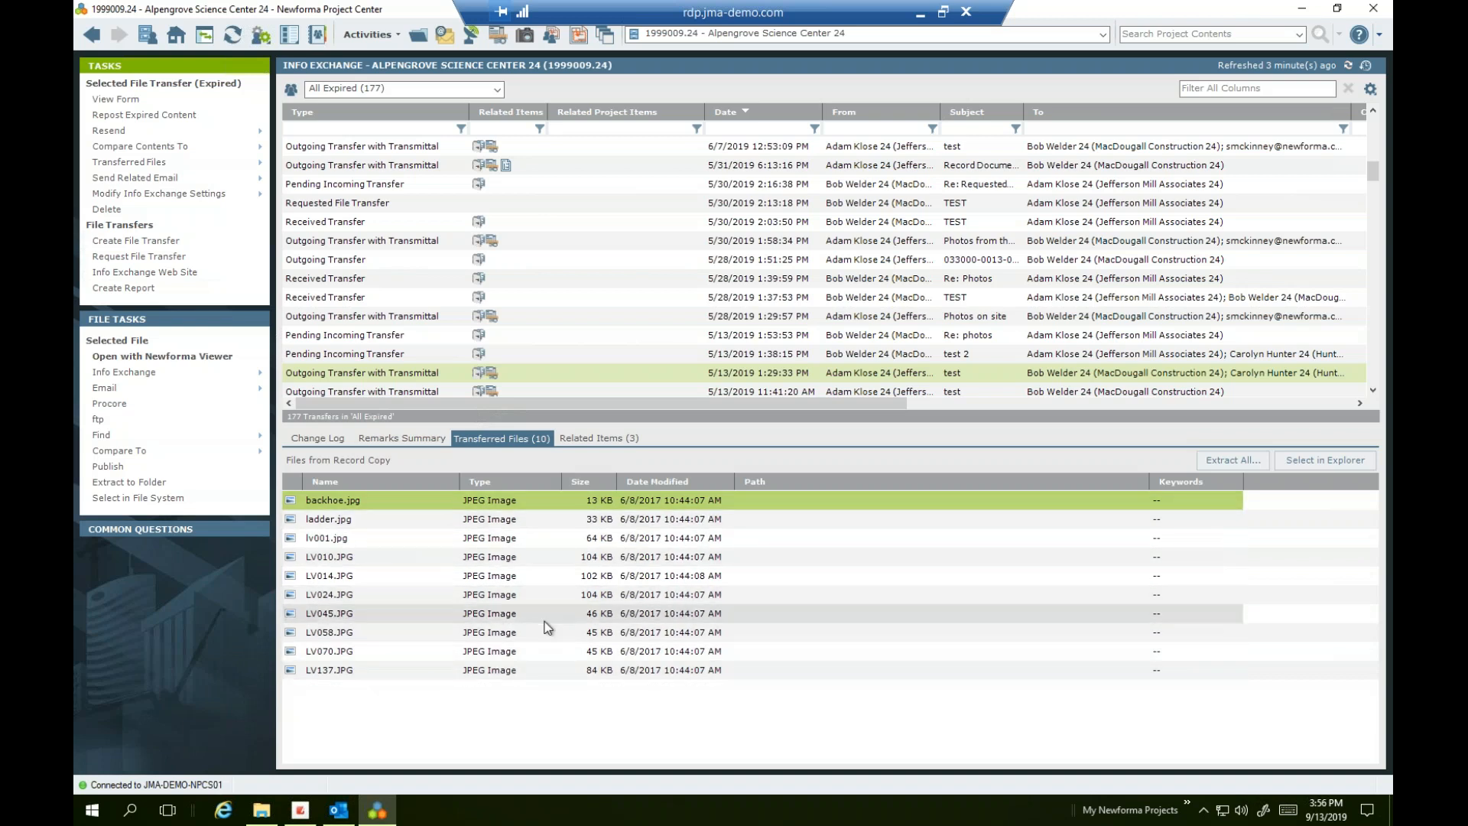
left_click(306, 438)
left_click(410, 546)
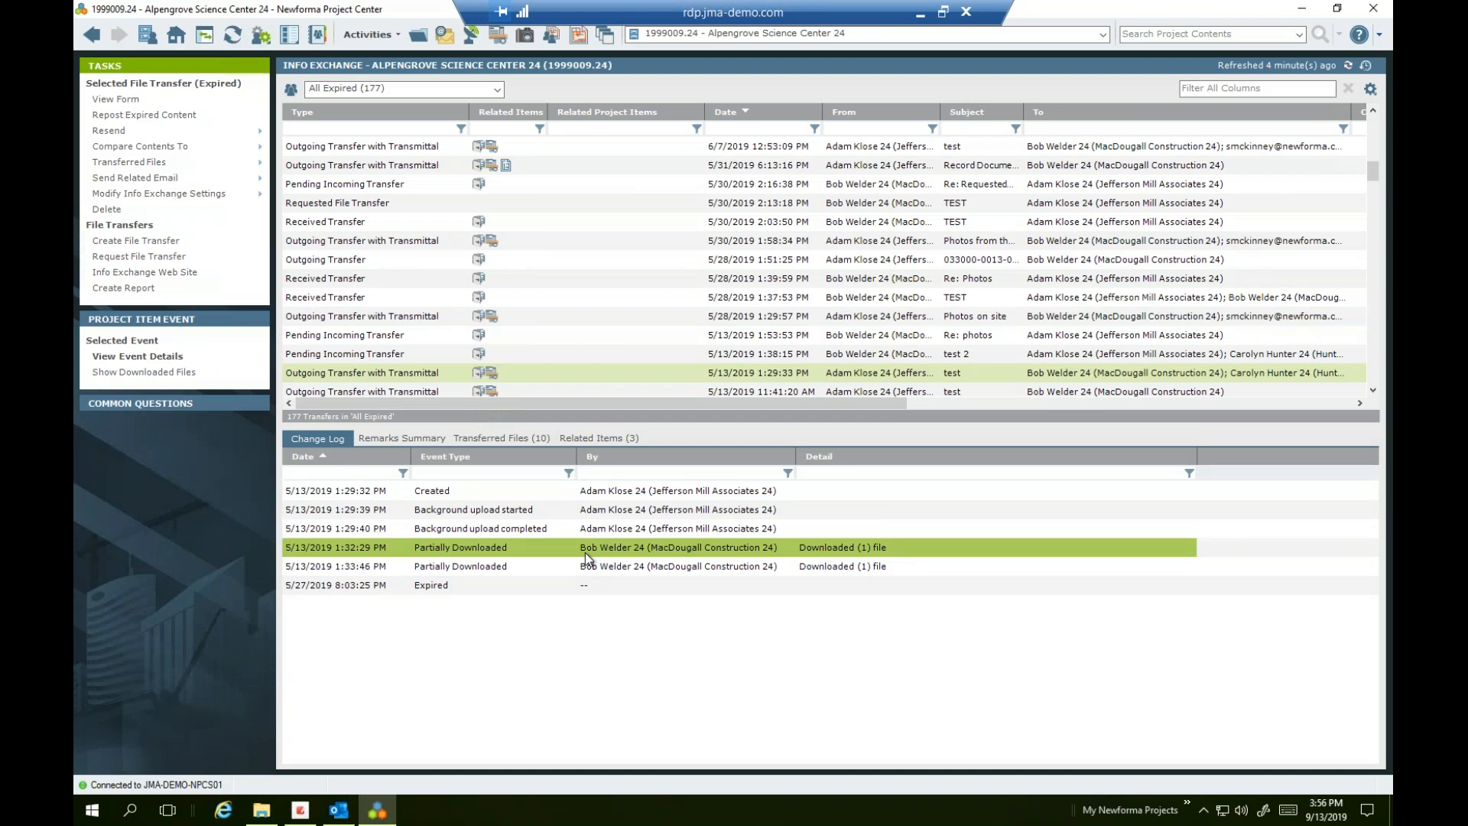
Browse expired transfers, ending on the 5/10/2019 12:21 PM Photos from site transmittal
scroll(563, 282, "down", 3)
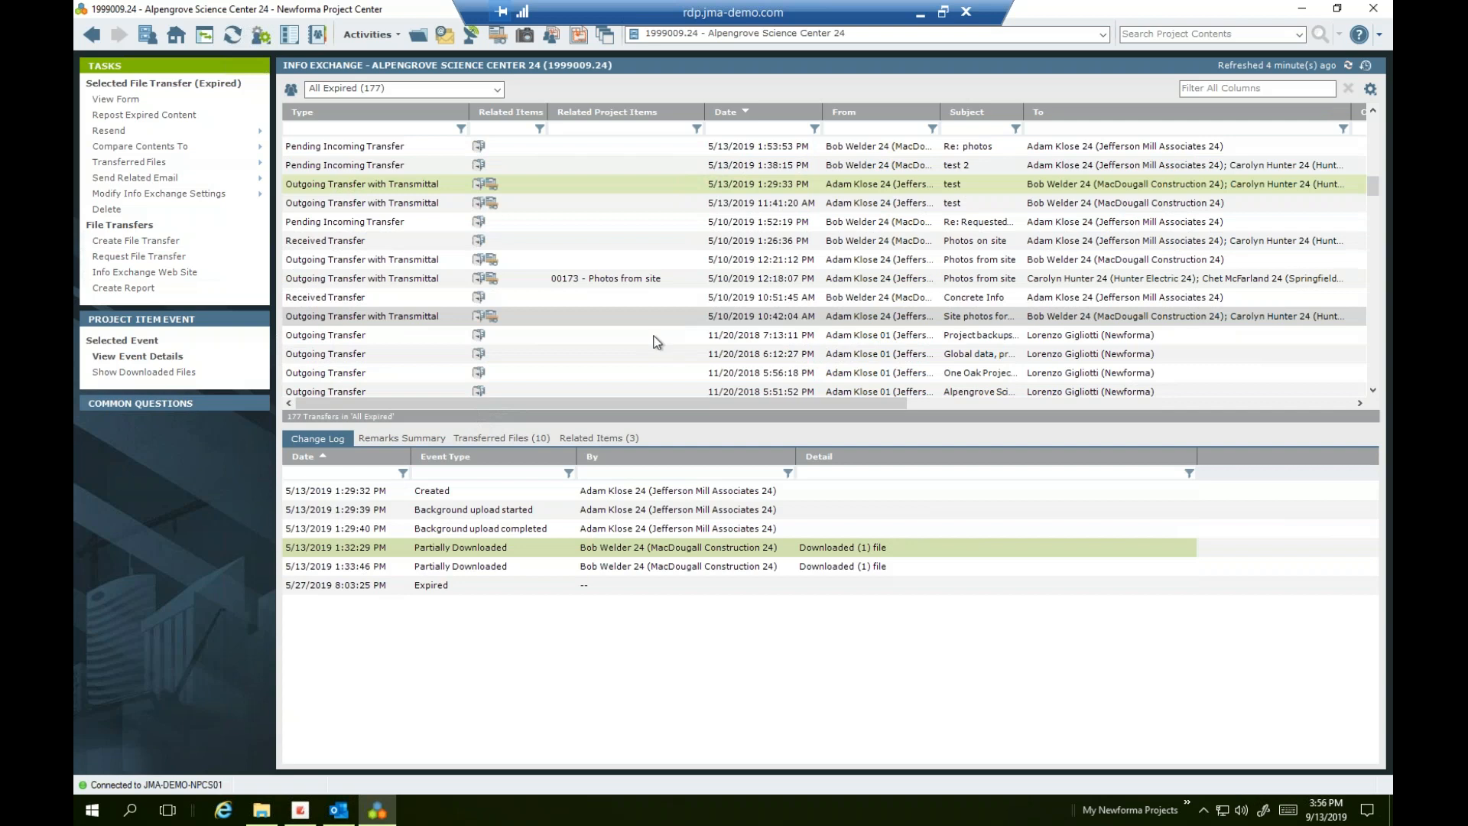
left_click(648, 283)
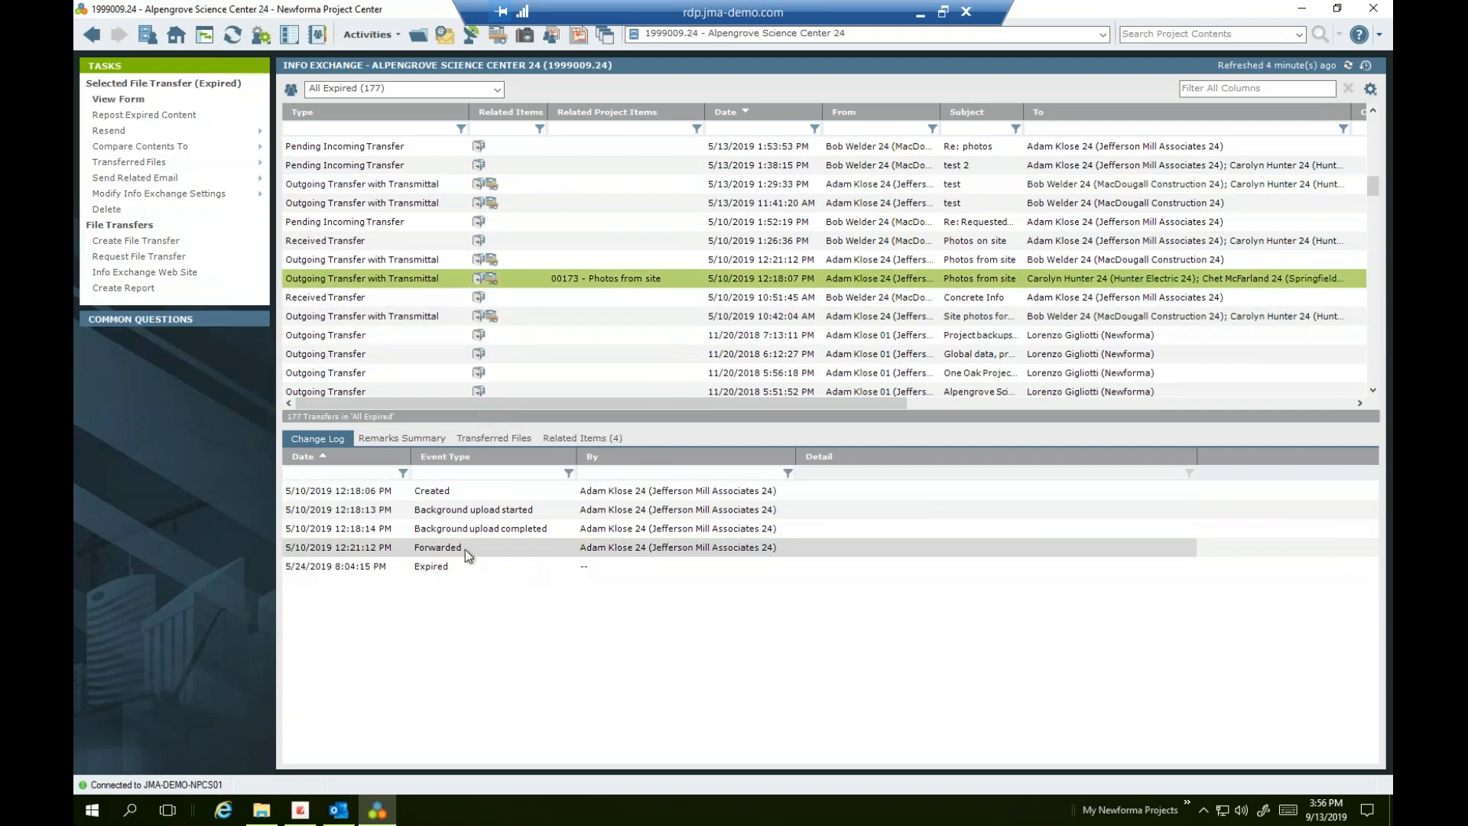
left_click(502, 299)
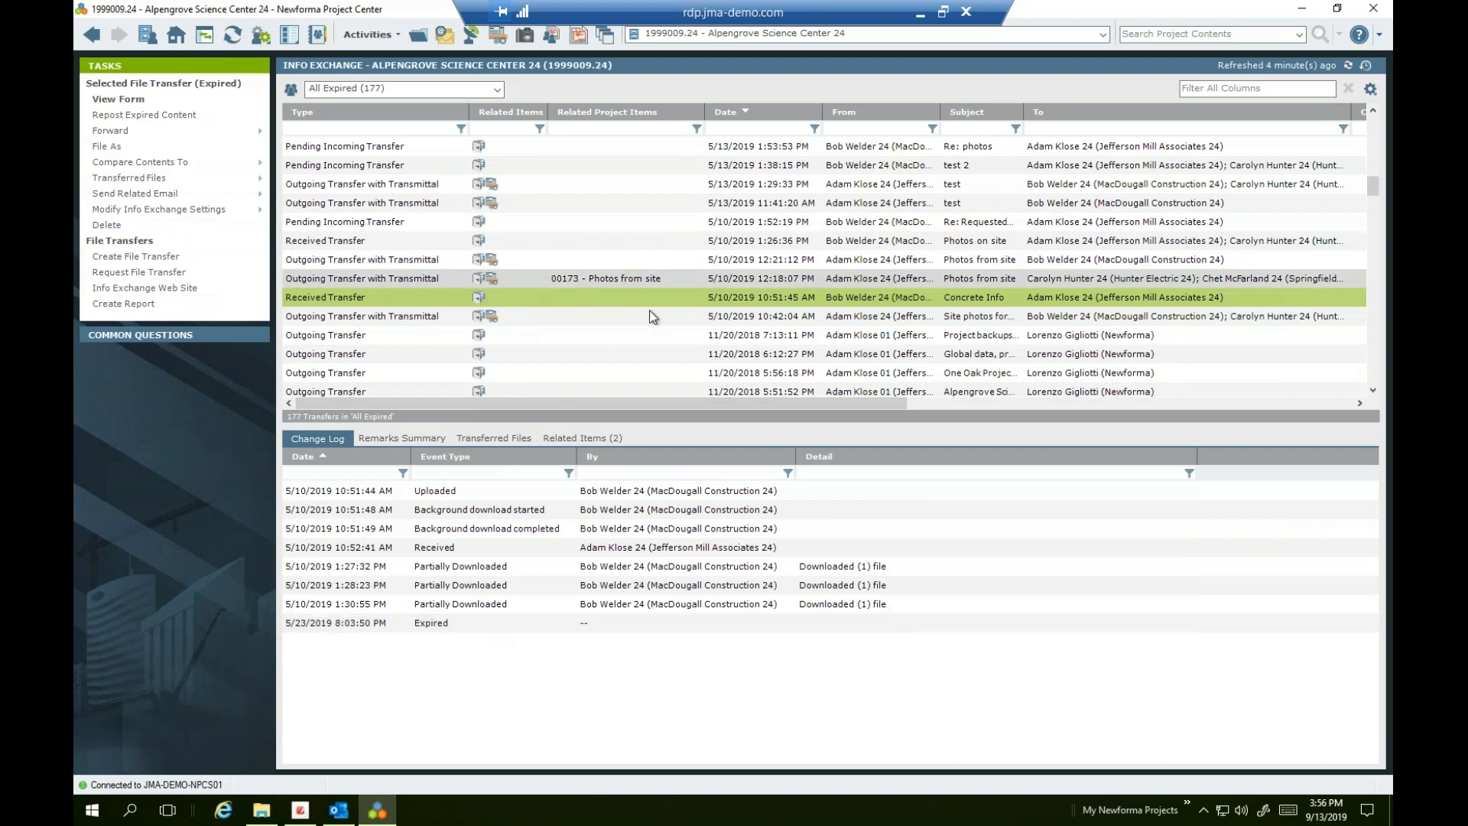
left_click(629, 385)
left_click(613, 359)
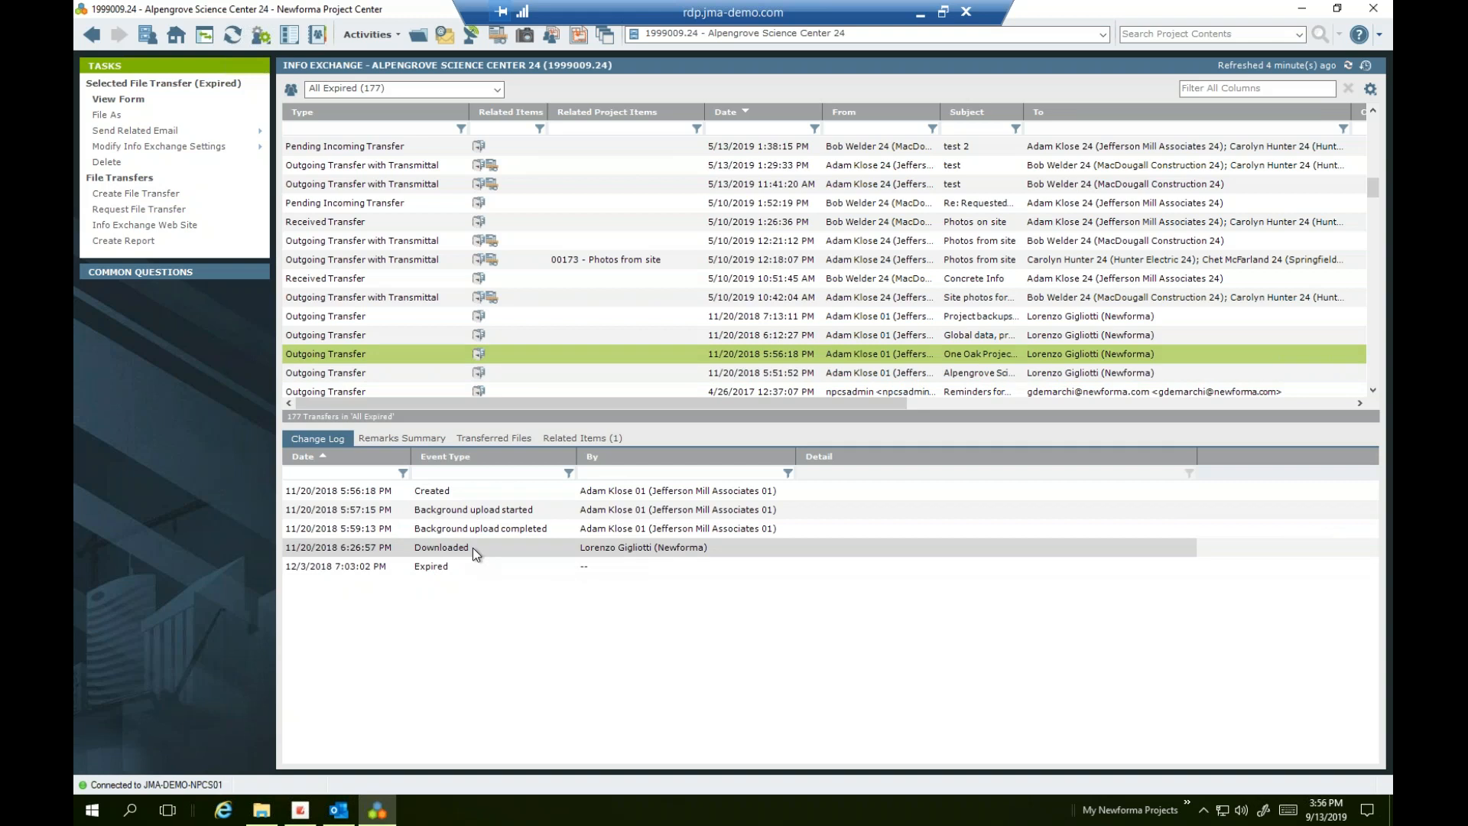
left_click(497, 246)
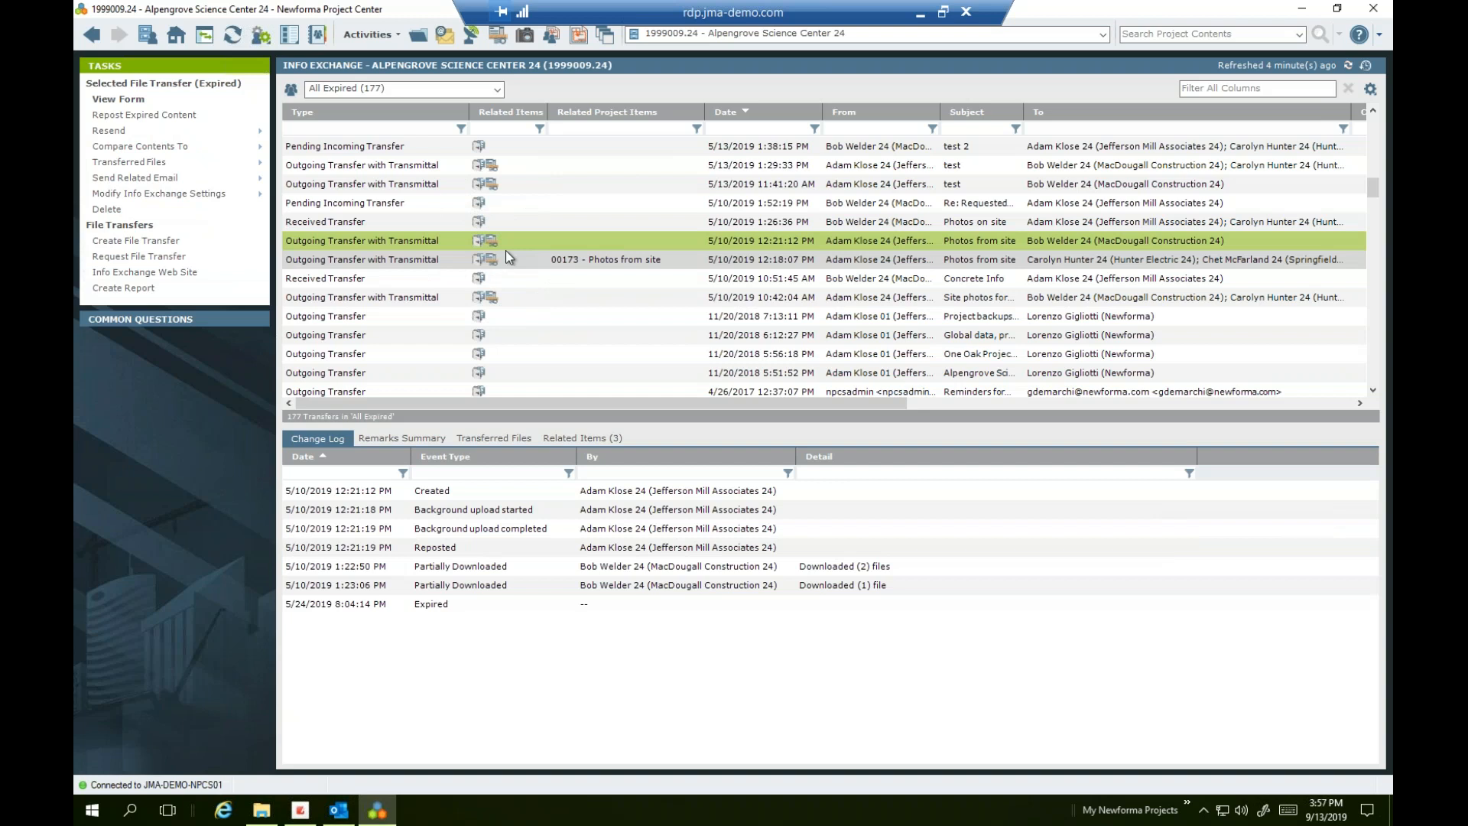
right_click(516, 244)
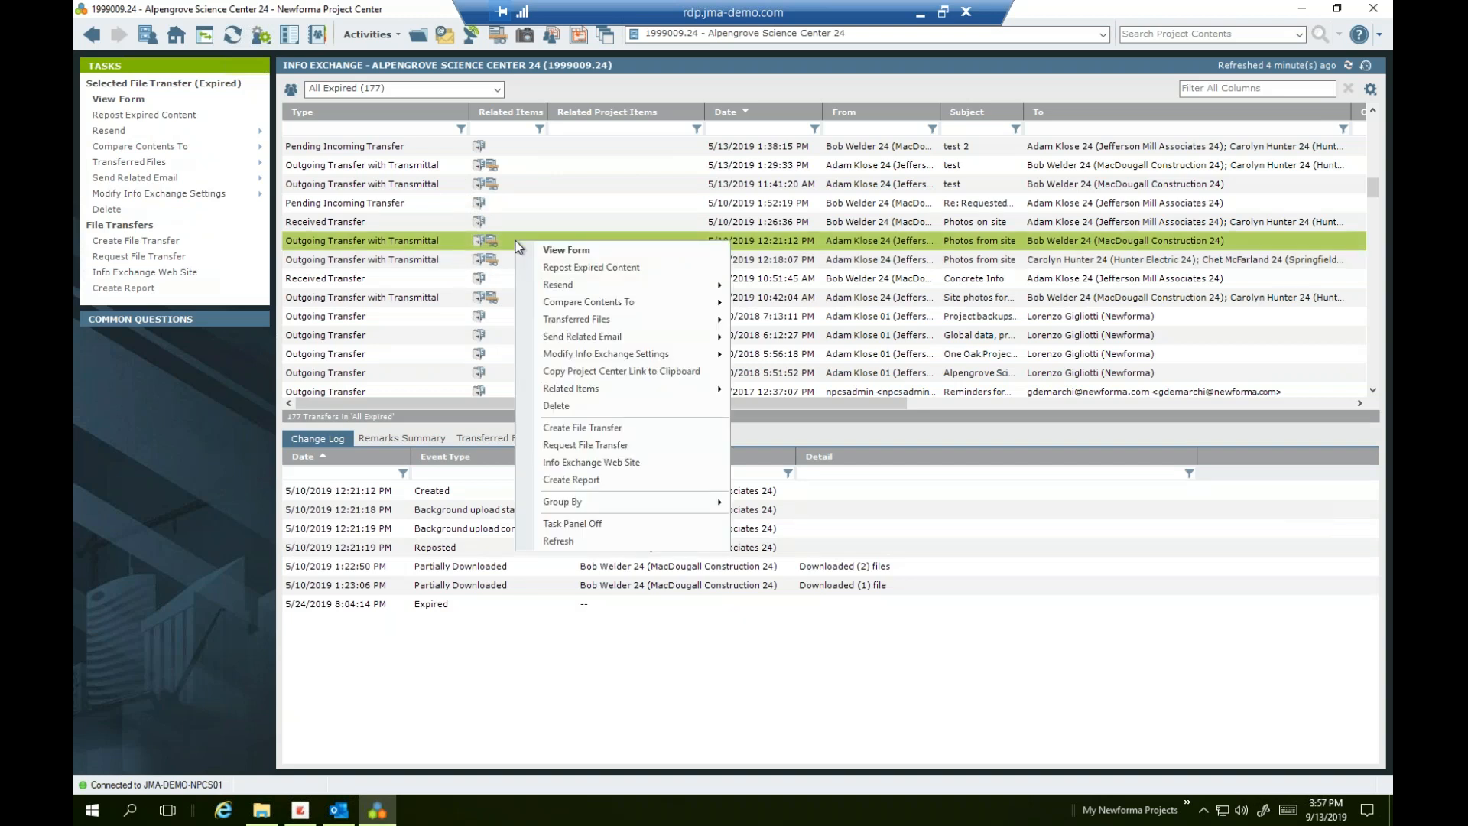
left_click(556, 268)
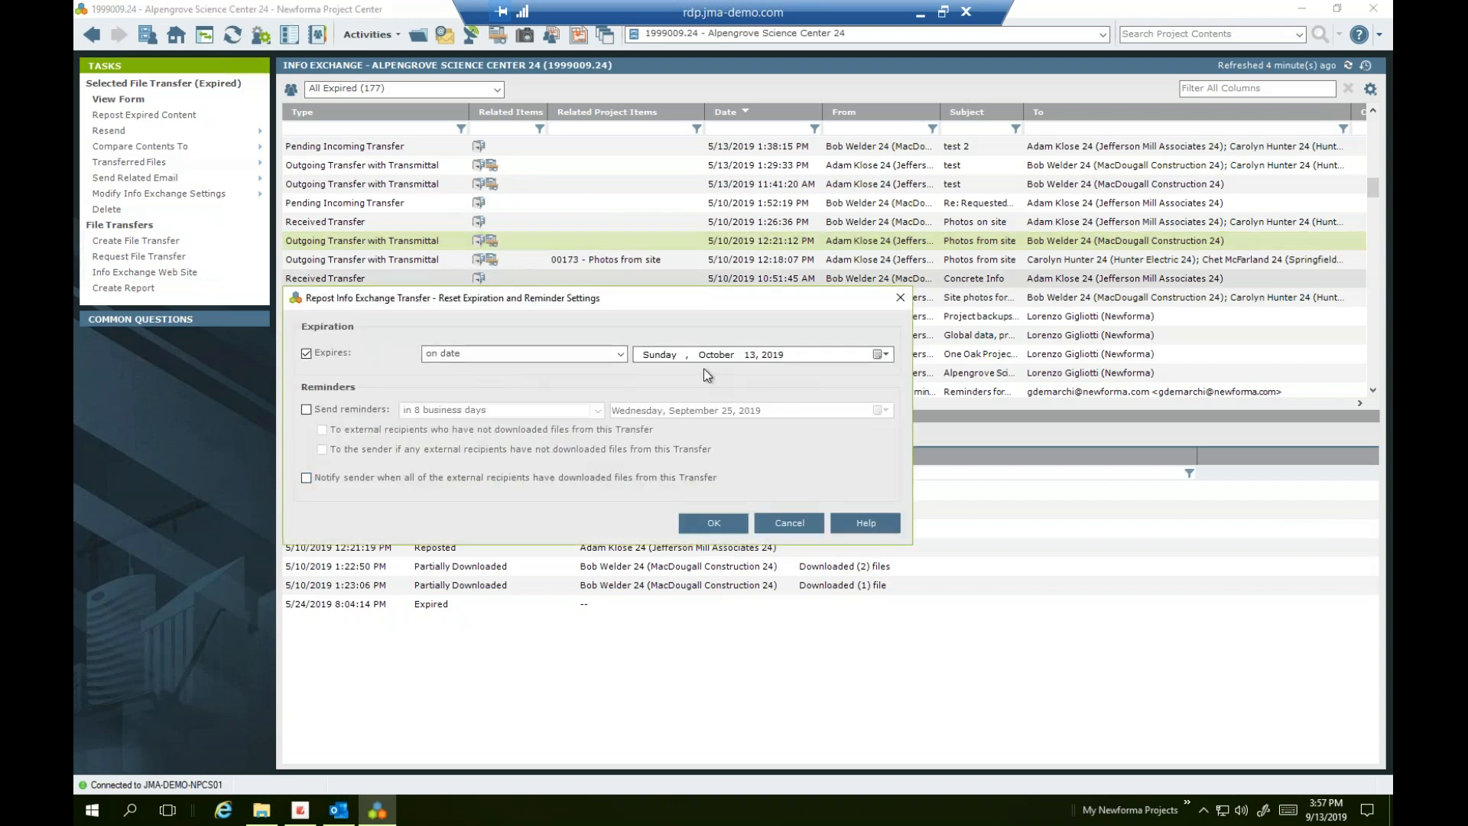
left_click(784, 533)
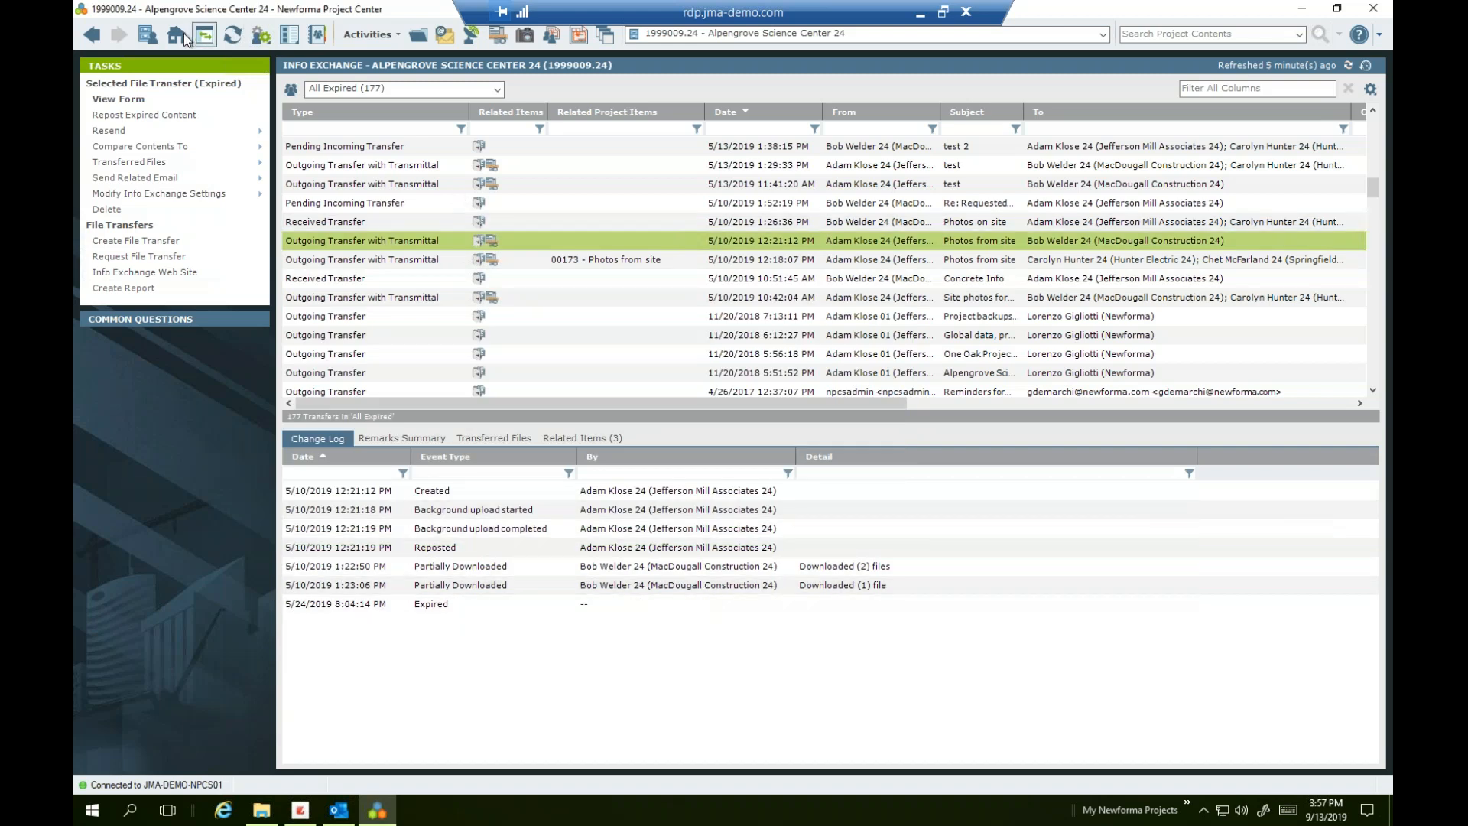
left_click(469, 38)
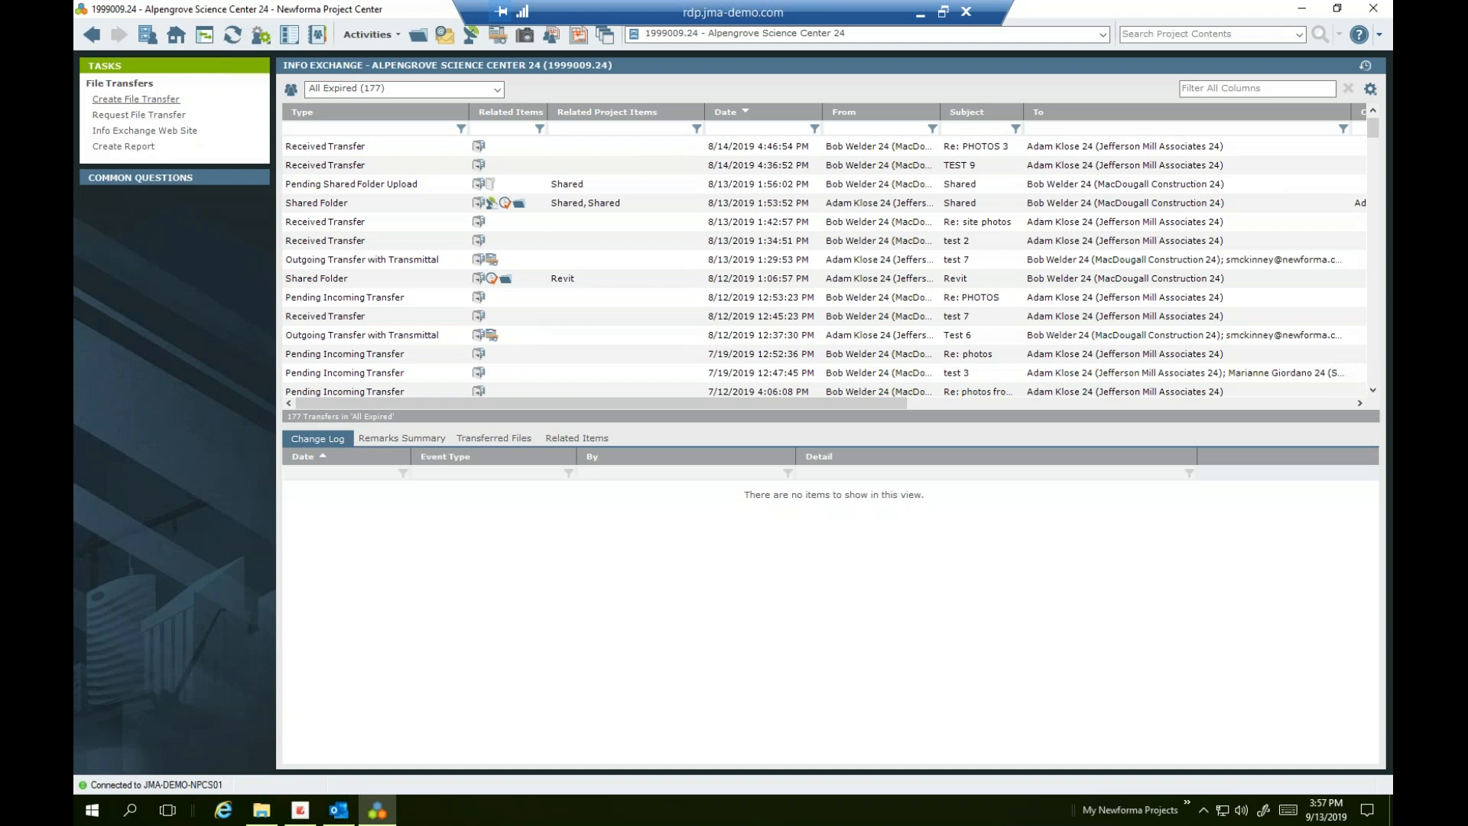
Create a new Info Exchange file transfer that also records a project transmittal
left_click(167, 102)
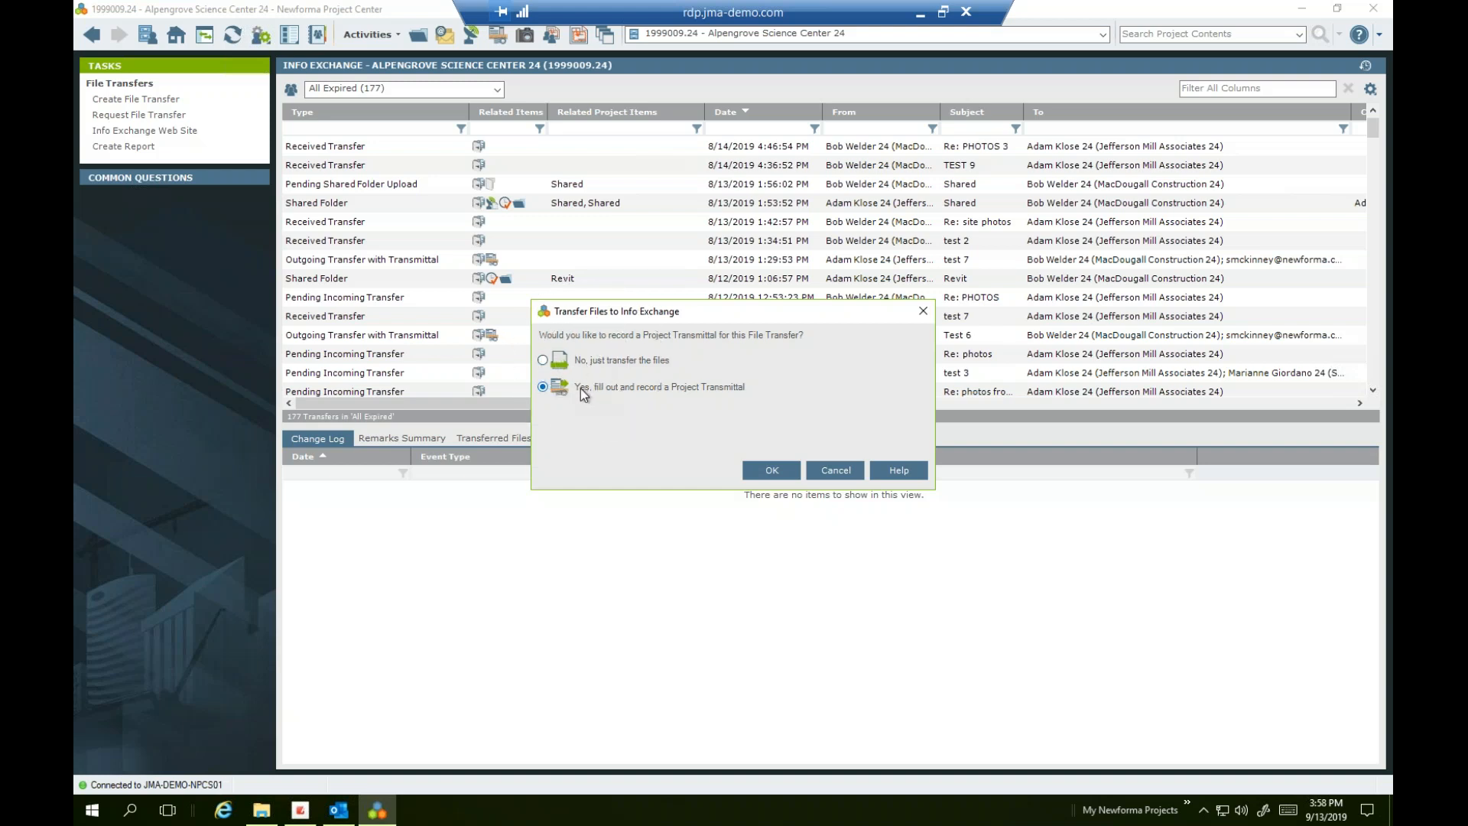
left_click(773, 470)
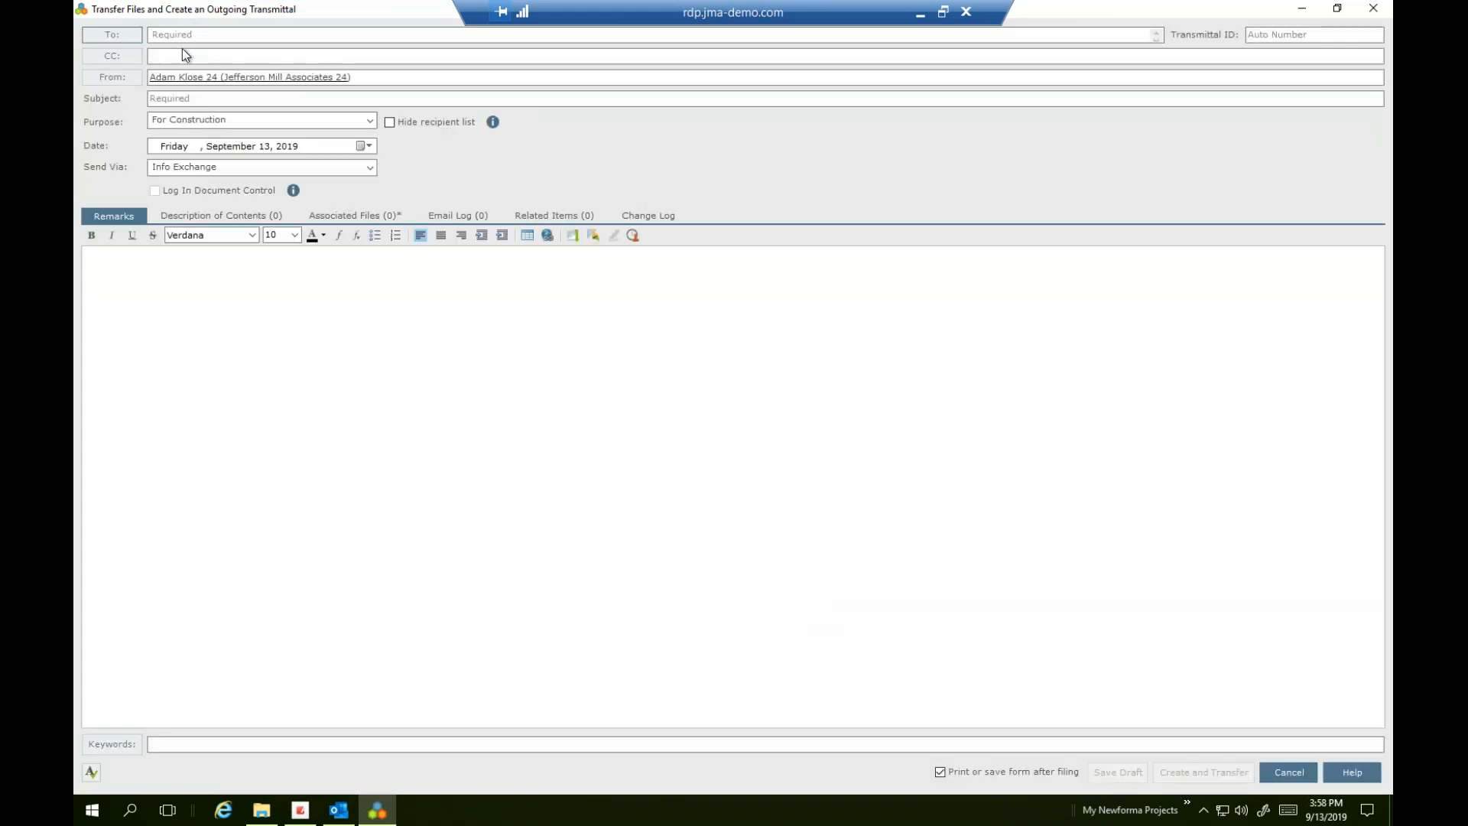
left_click(161, 34)
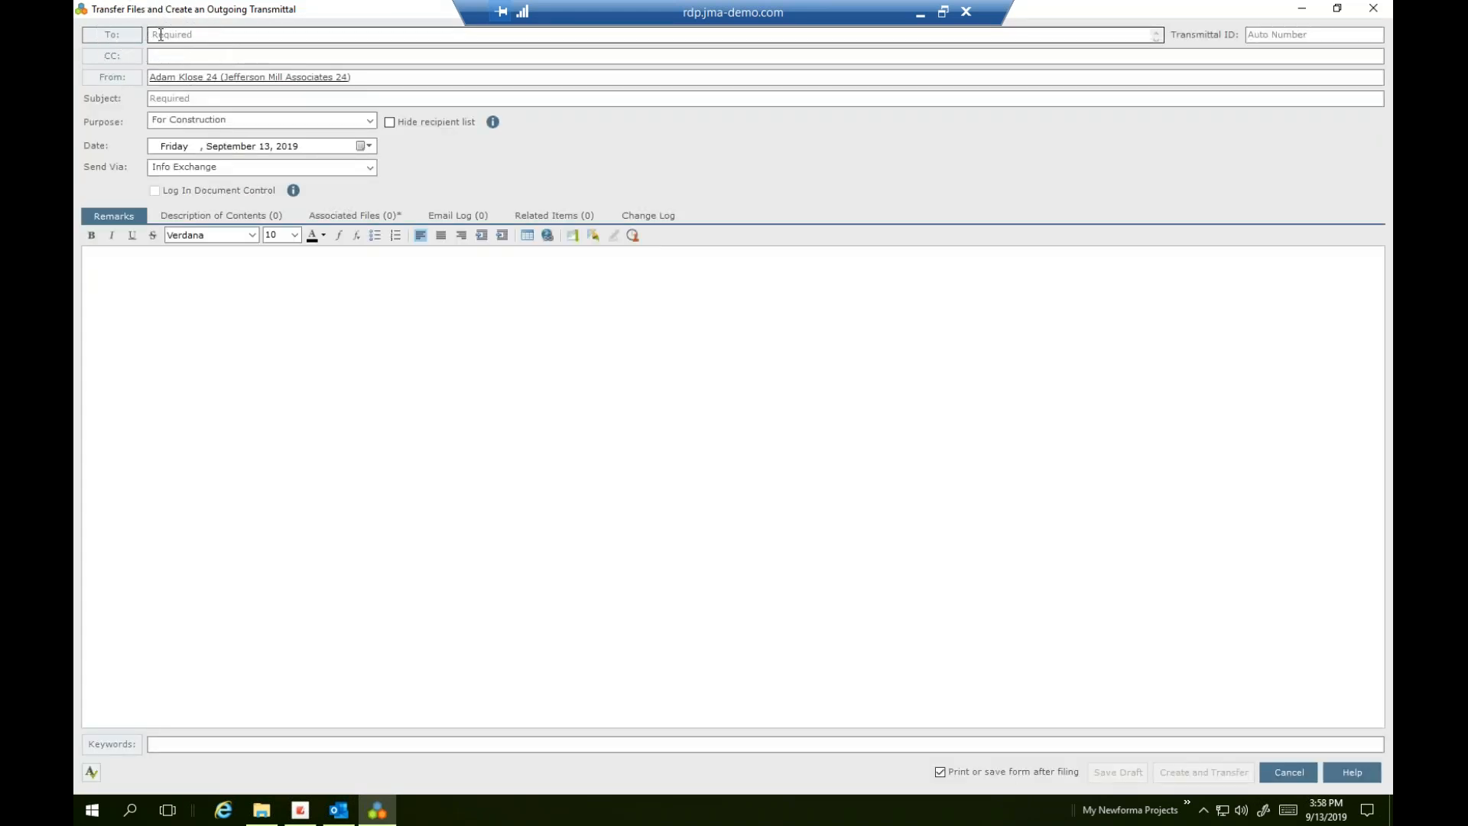
Add the MacDougall Construction contact to To by typing their initials
left_click(161, 34)
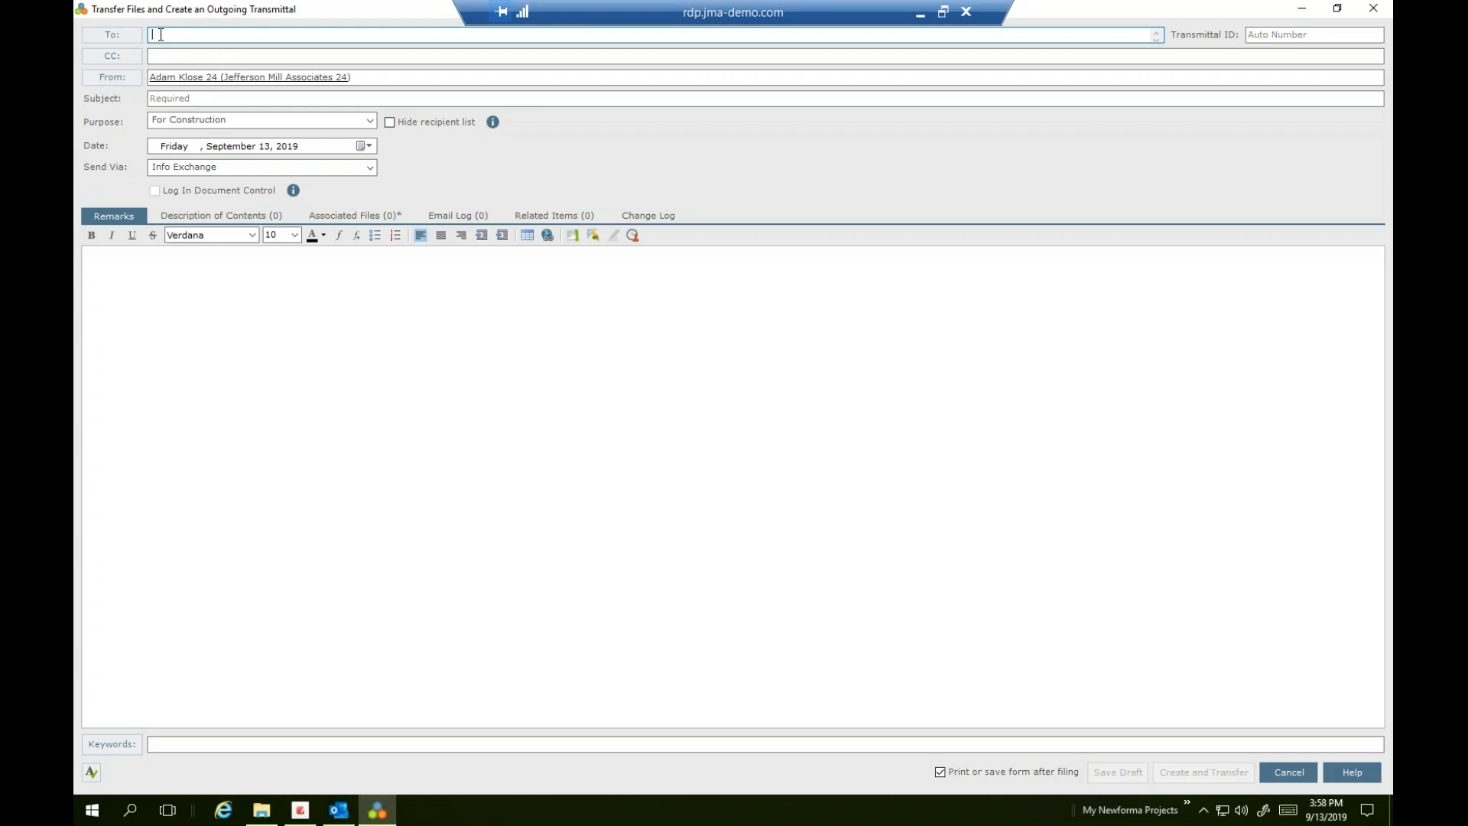
type("bwe")
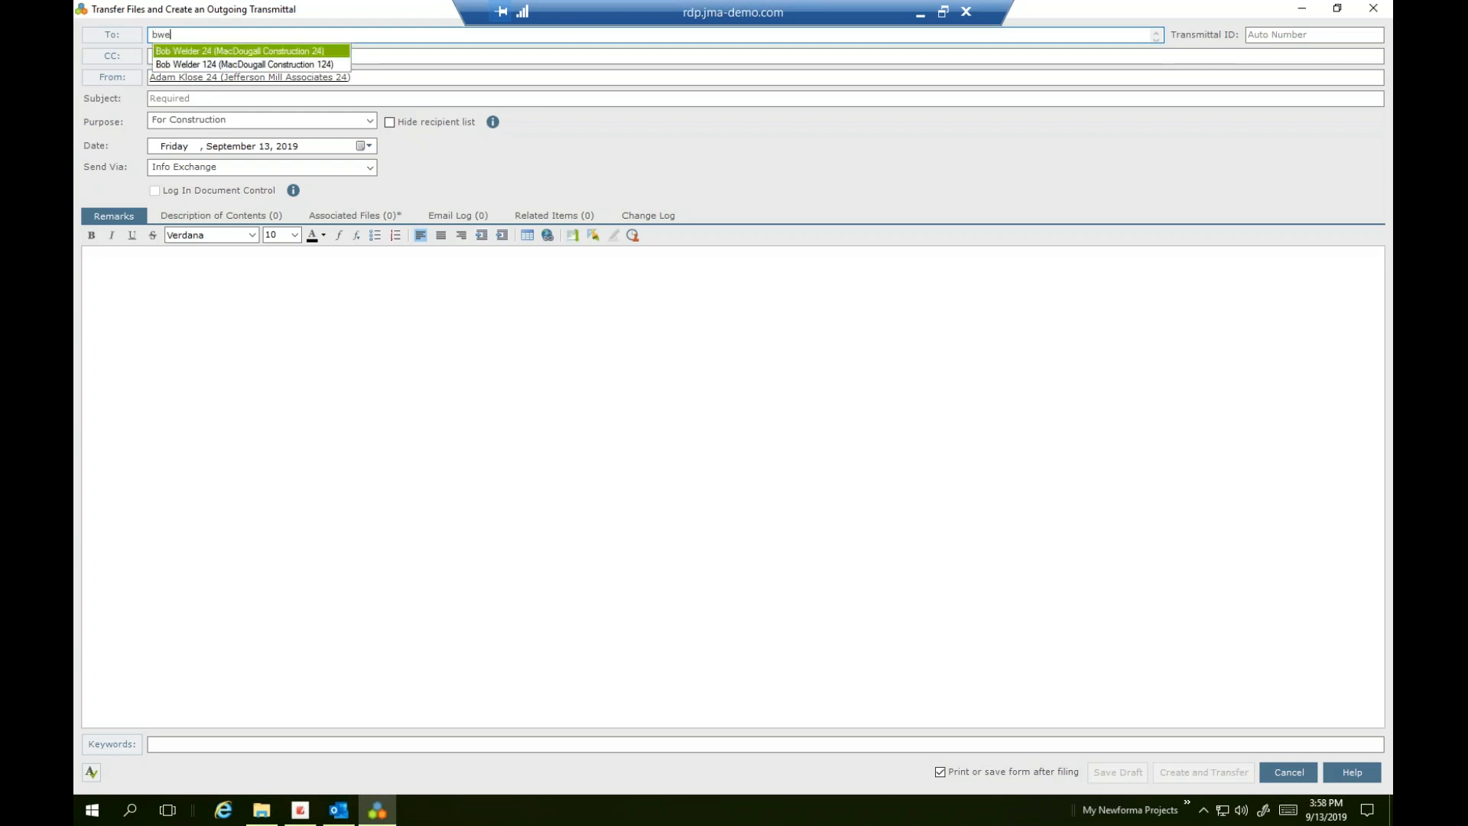
key("Return")
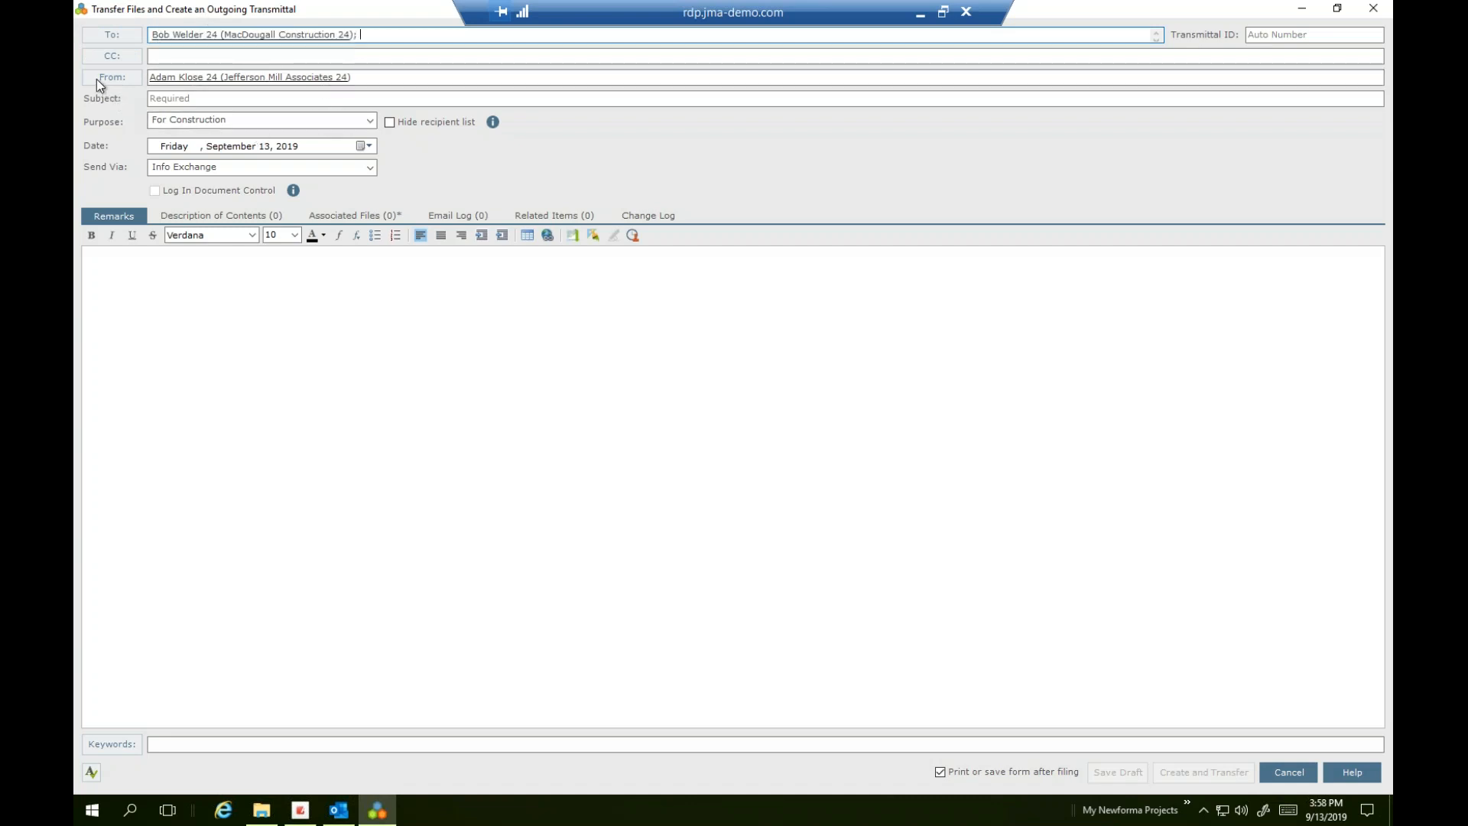
Add the Jefferson Mill Associates and Springfield Construction members via the team picker
left_click(117, 35)
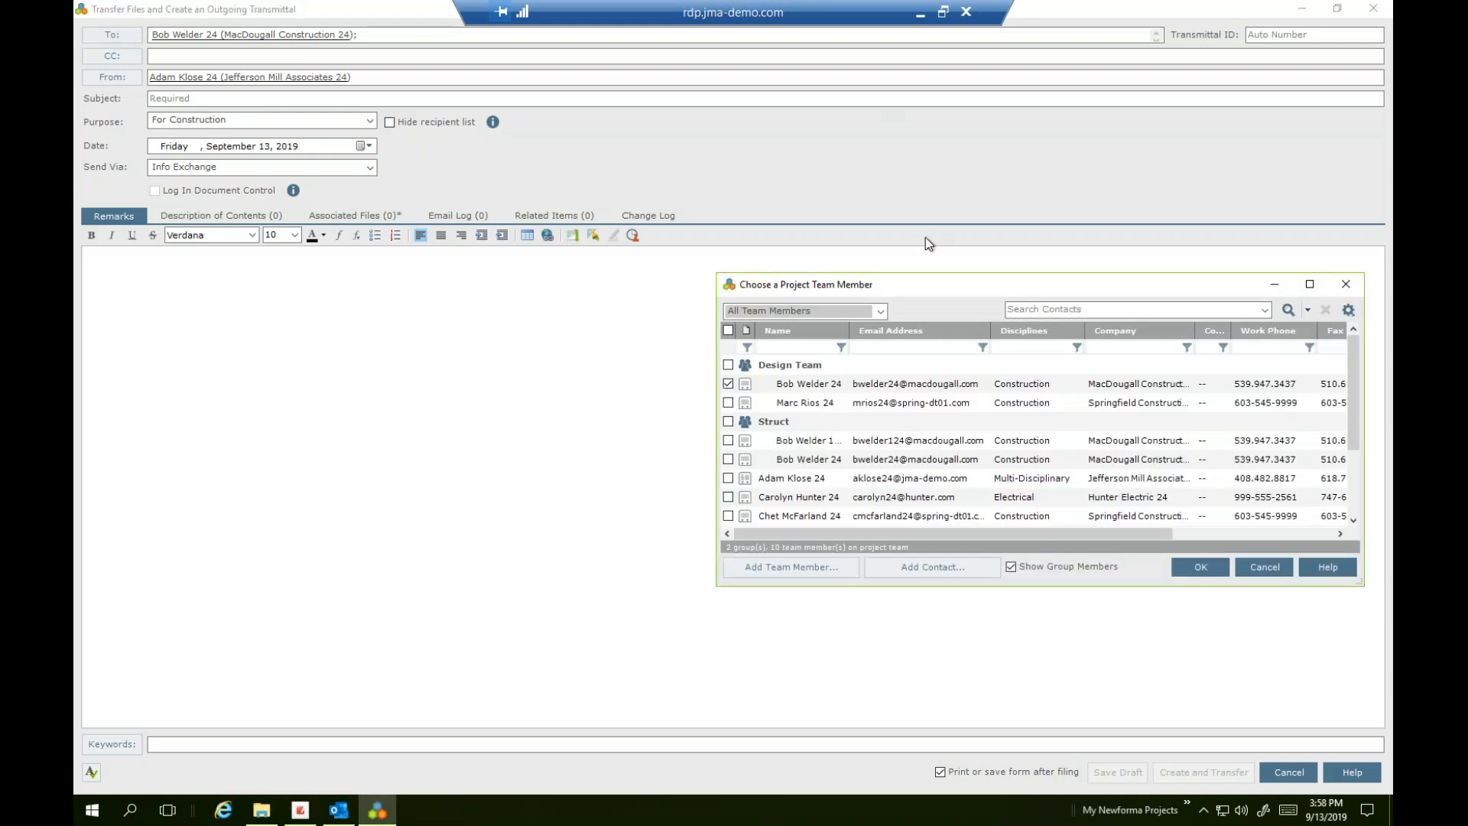
left_click_drag(924, 282, 589, 197)
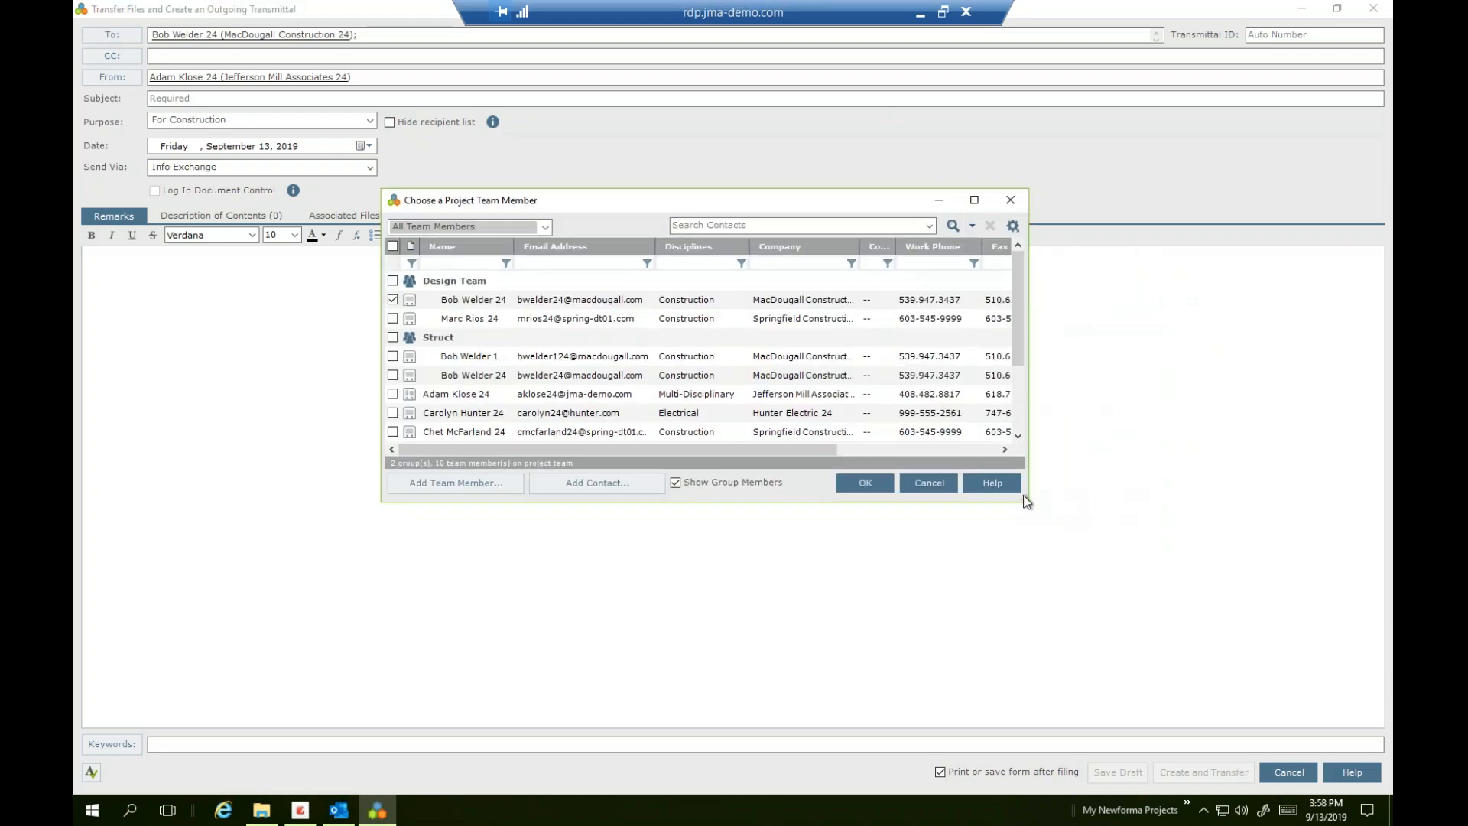
left_click_drag(1024, 500, 1178, 621)
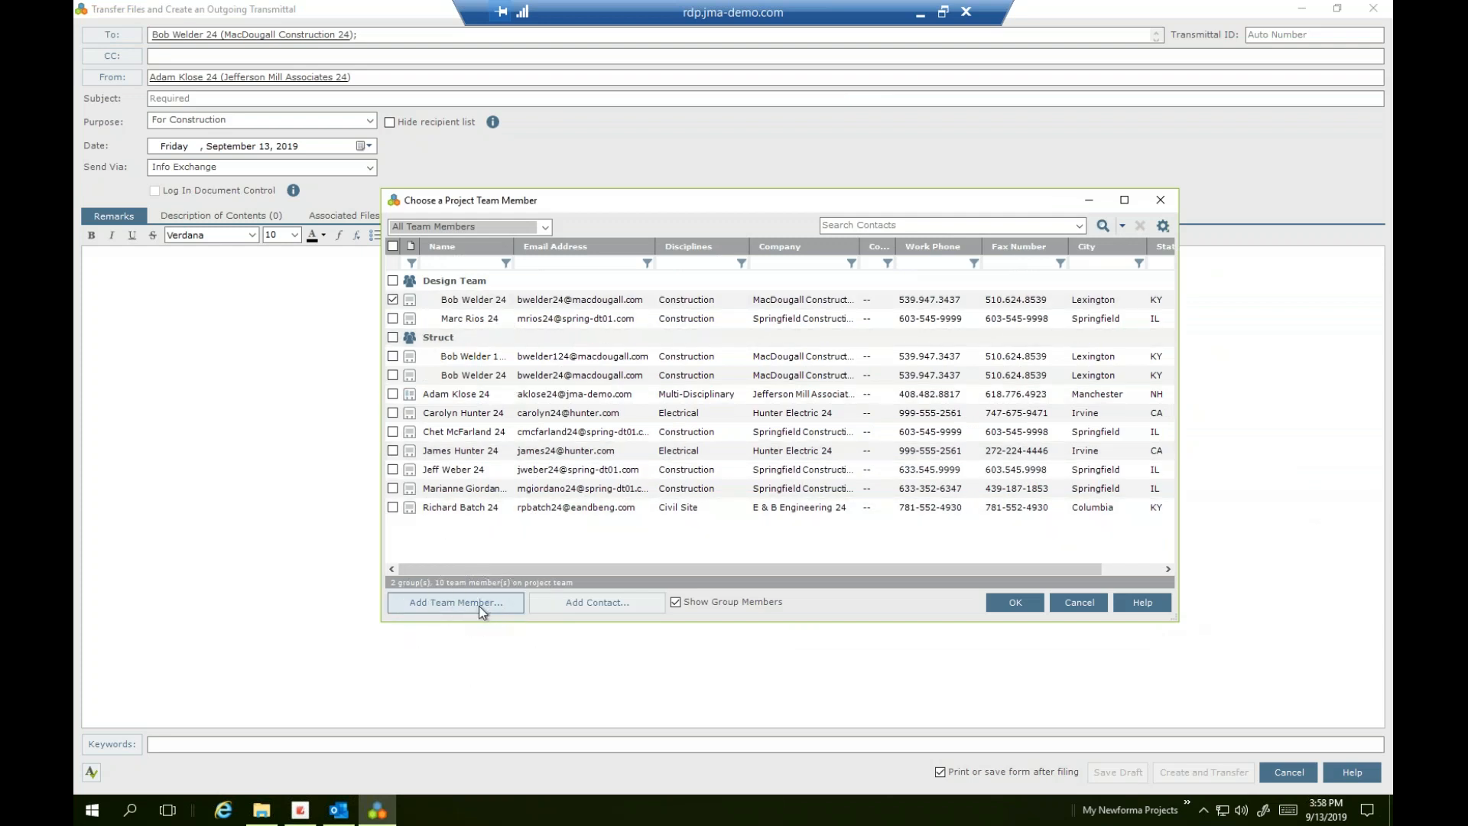
left_click(545, 228)
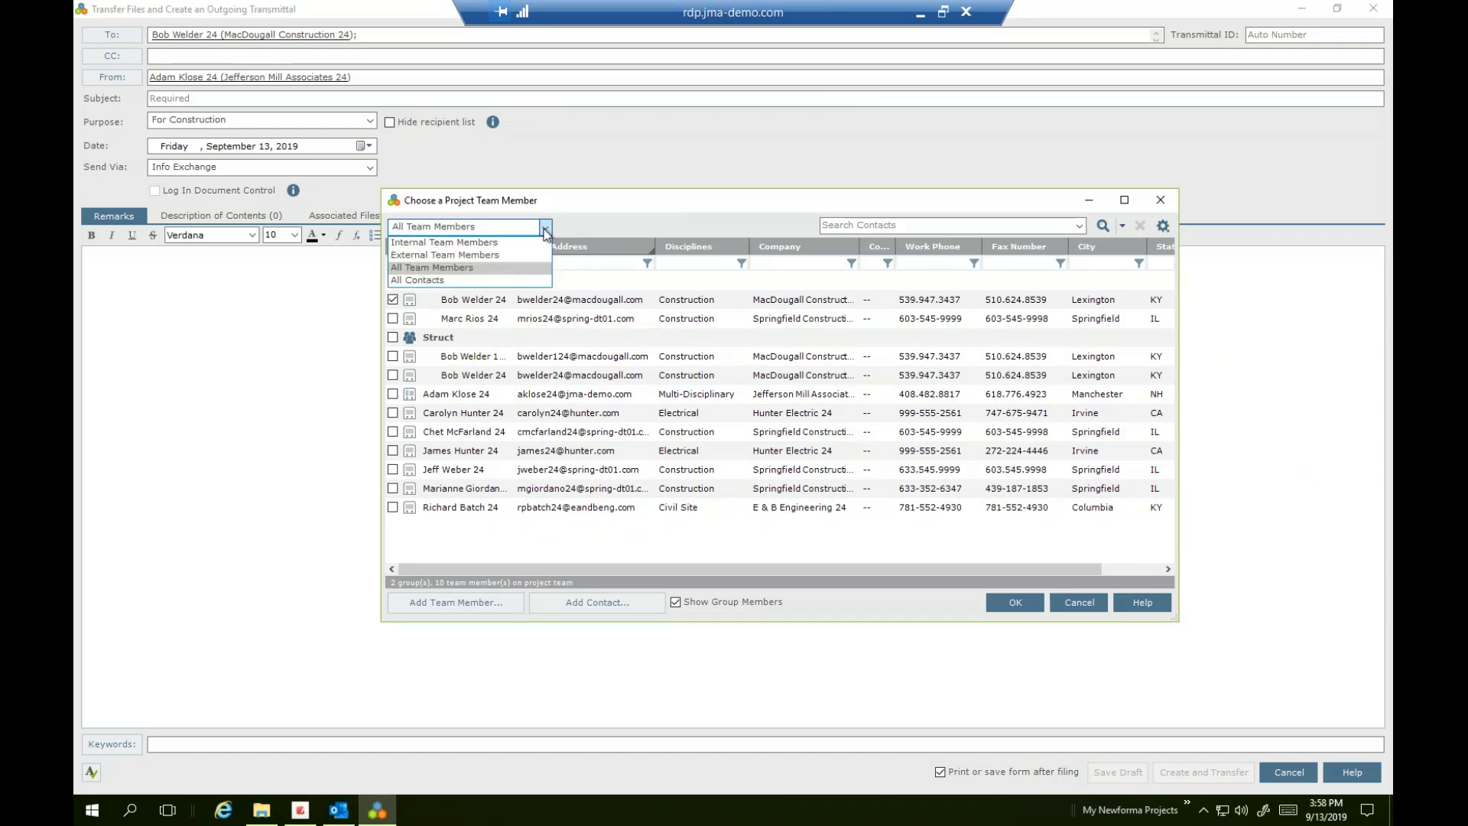
left_click(504, 280)
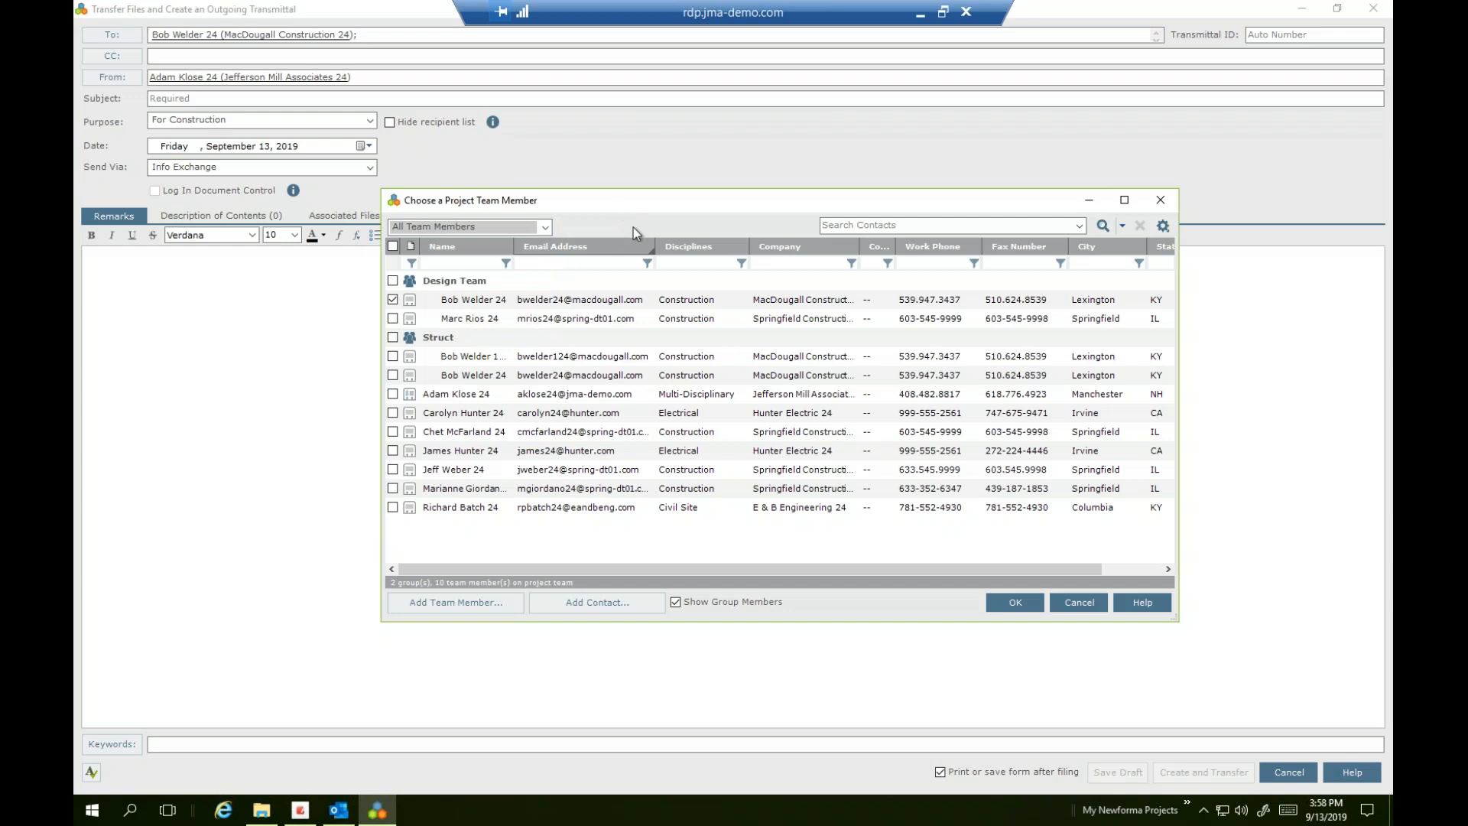
left_click(392, 394)
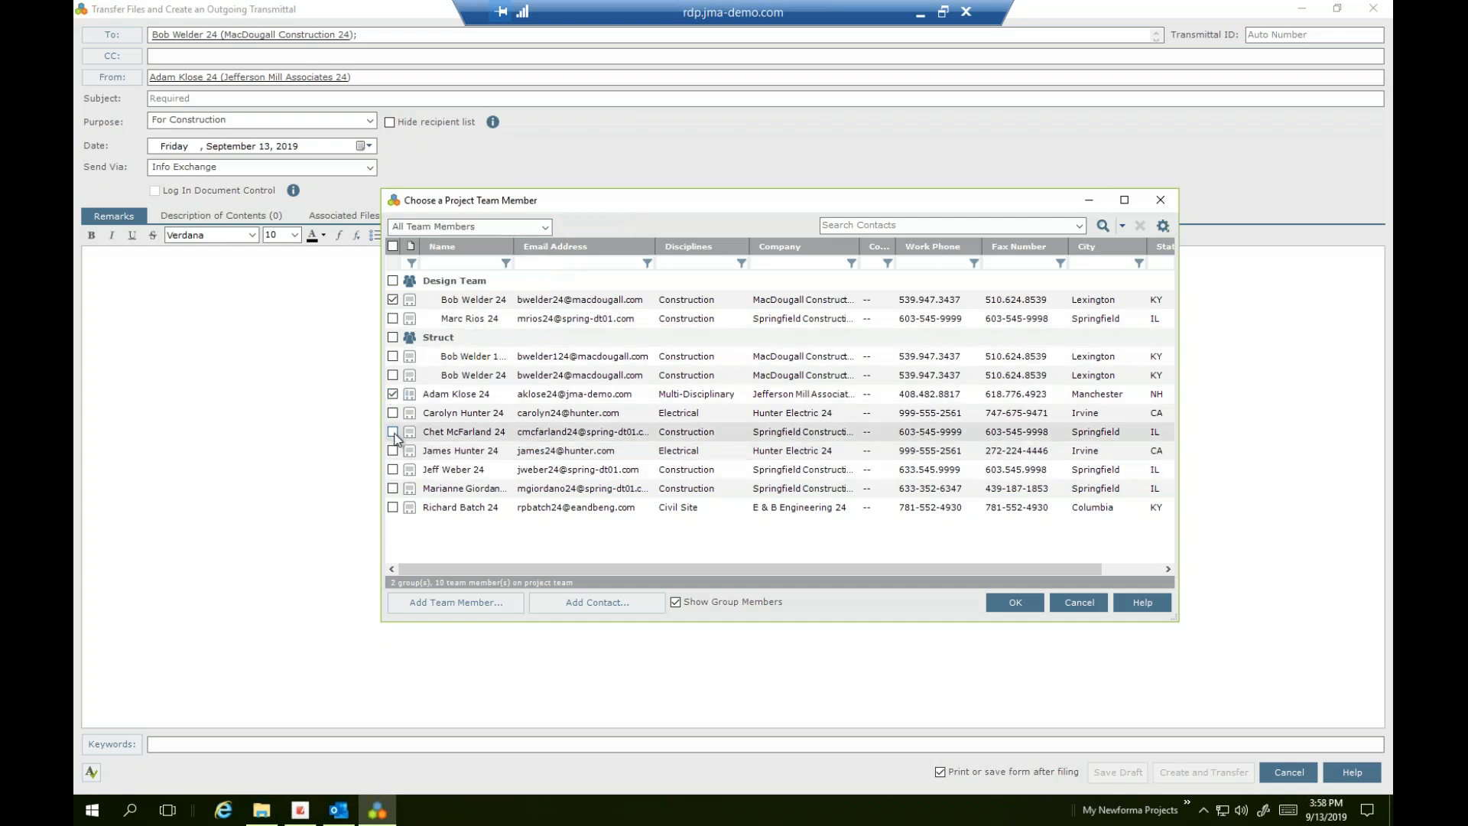
left_click(1017, 603)
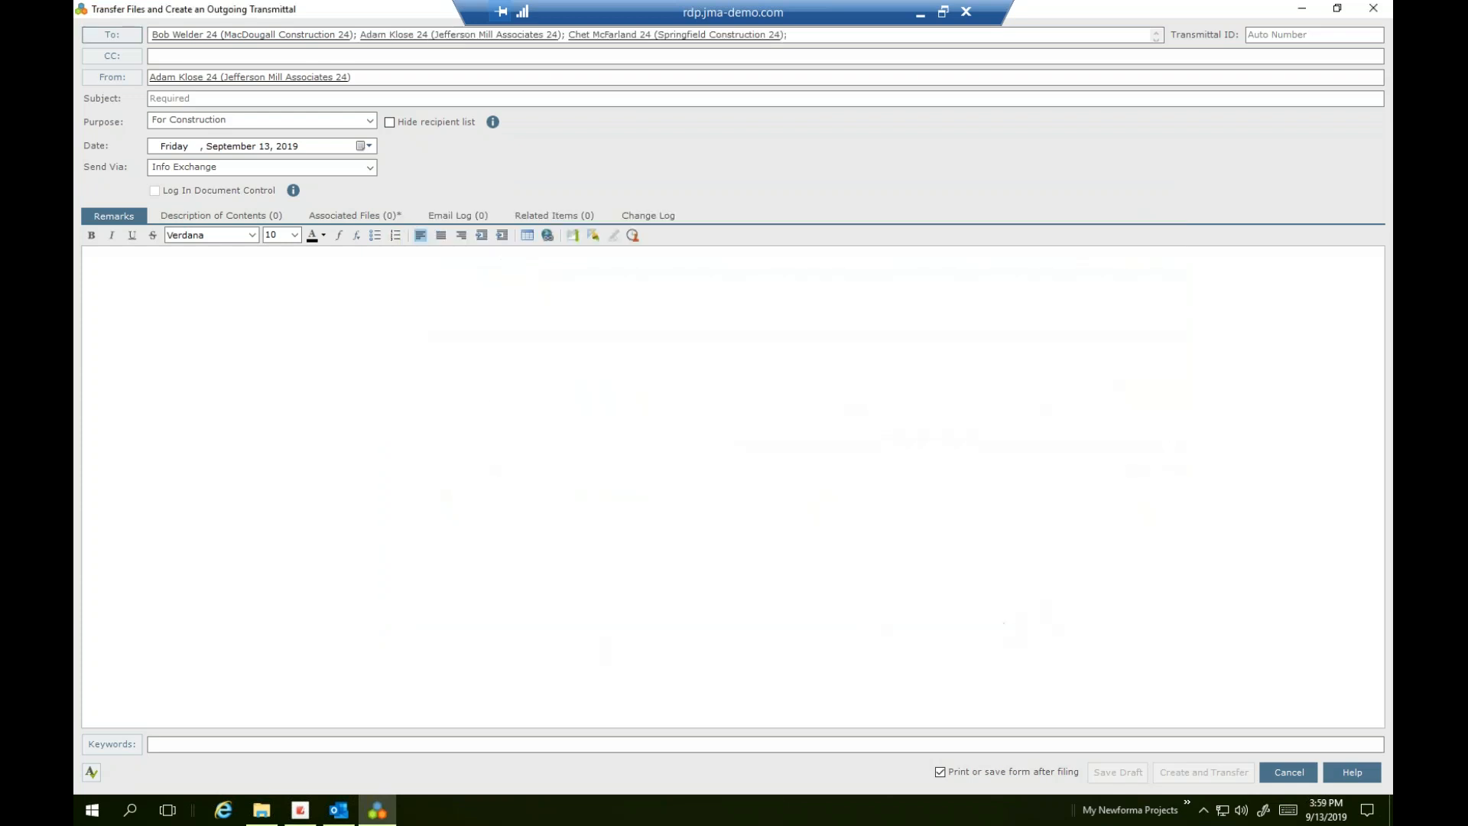
left_click(815, 39)
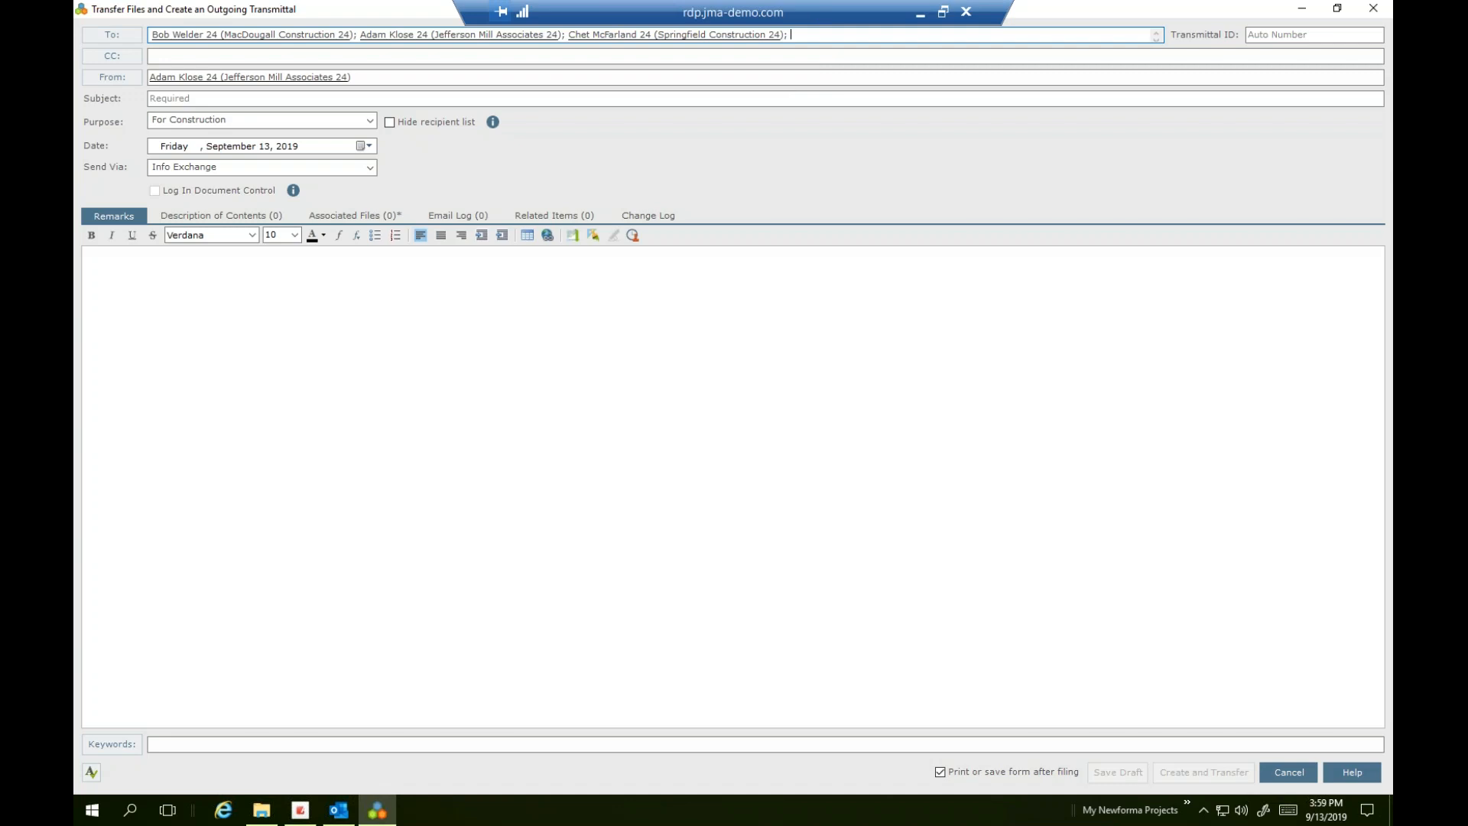
Add an external recipient's e-mail address and remove the Jefferson Mill and Springfield recipients
key("Tab")
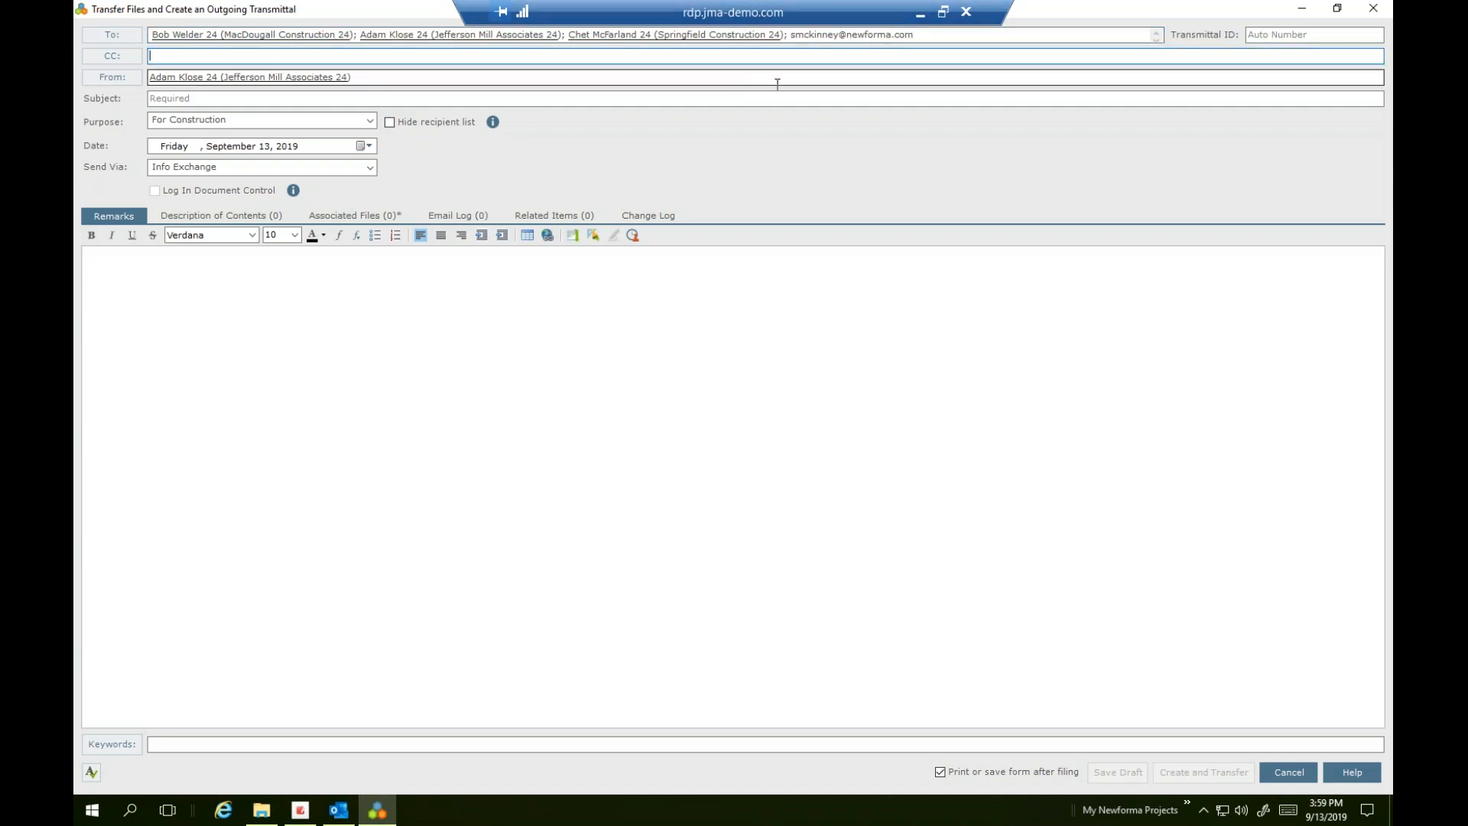
left_click(789, 34)
key("BackSpace")
key("BackSpace")
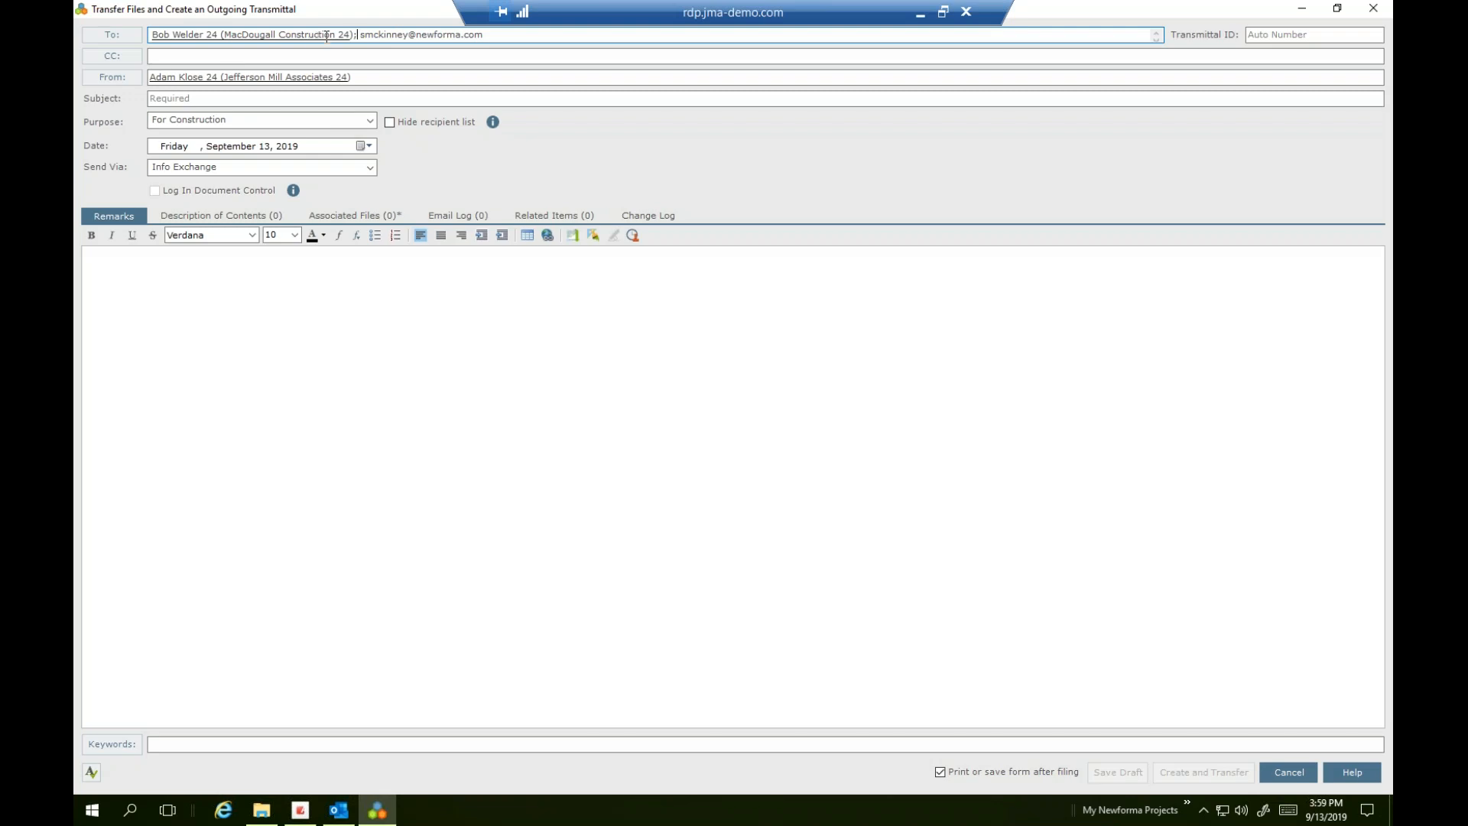
left_click_drag(359, 33, 505, 34)
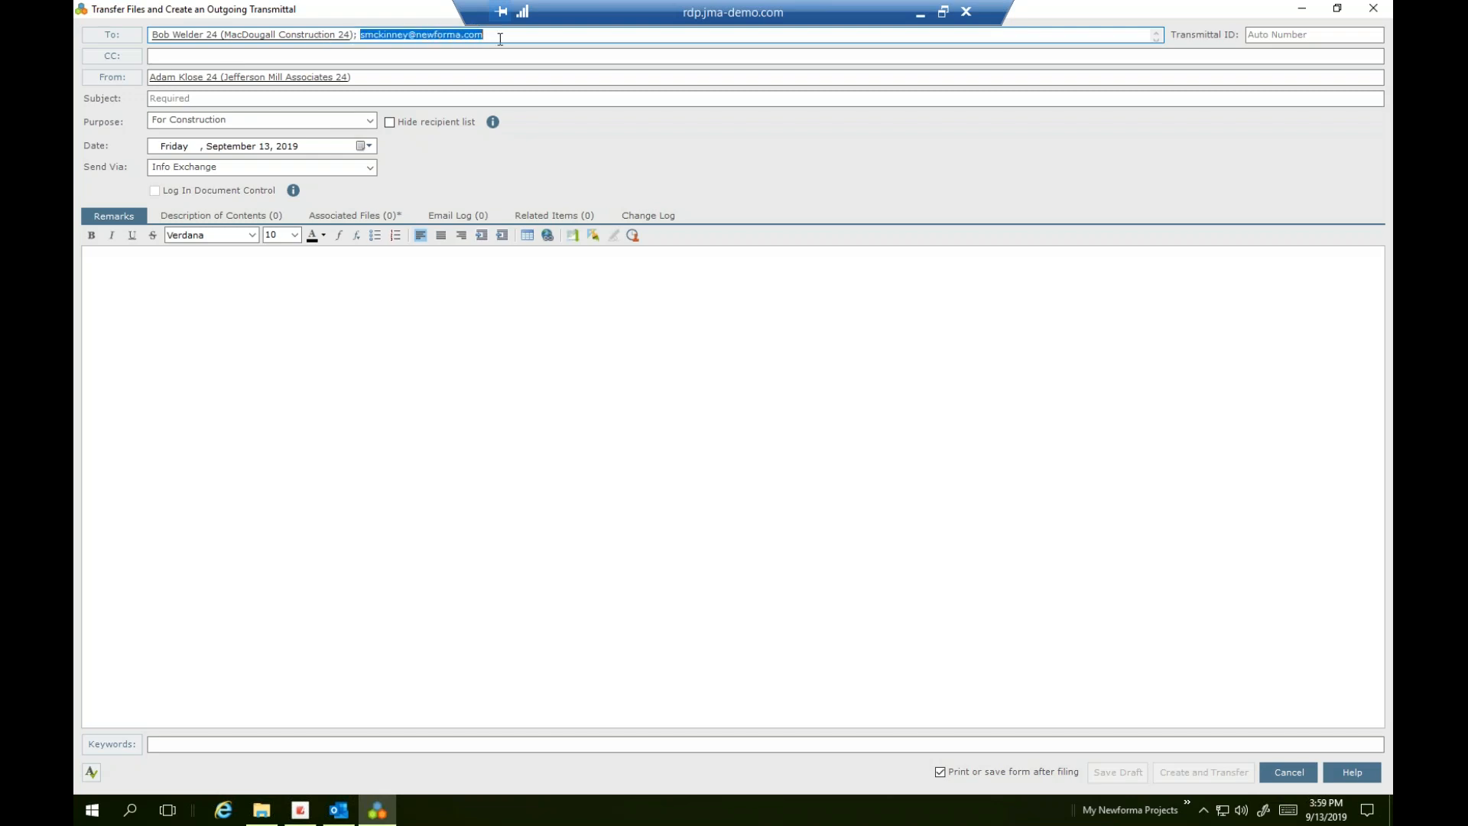
left_click(472, 98)
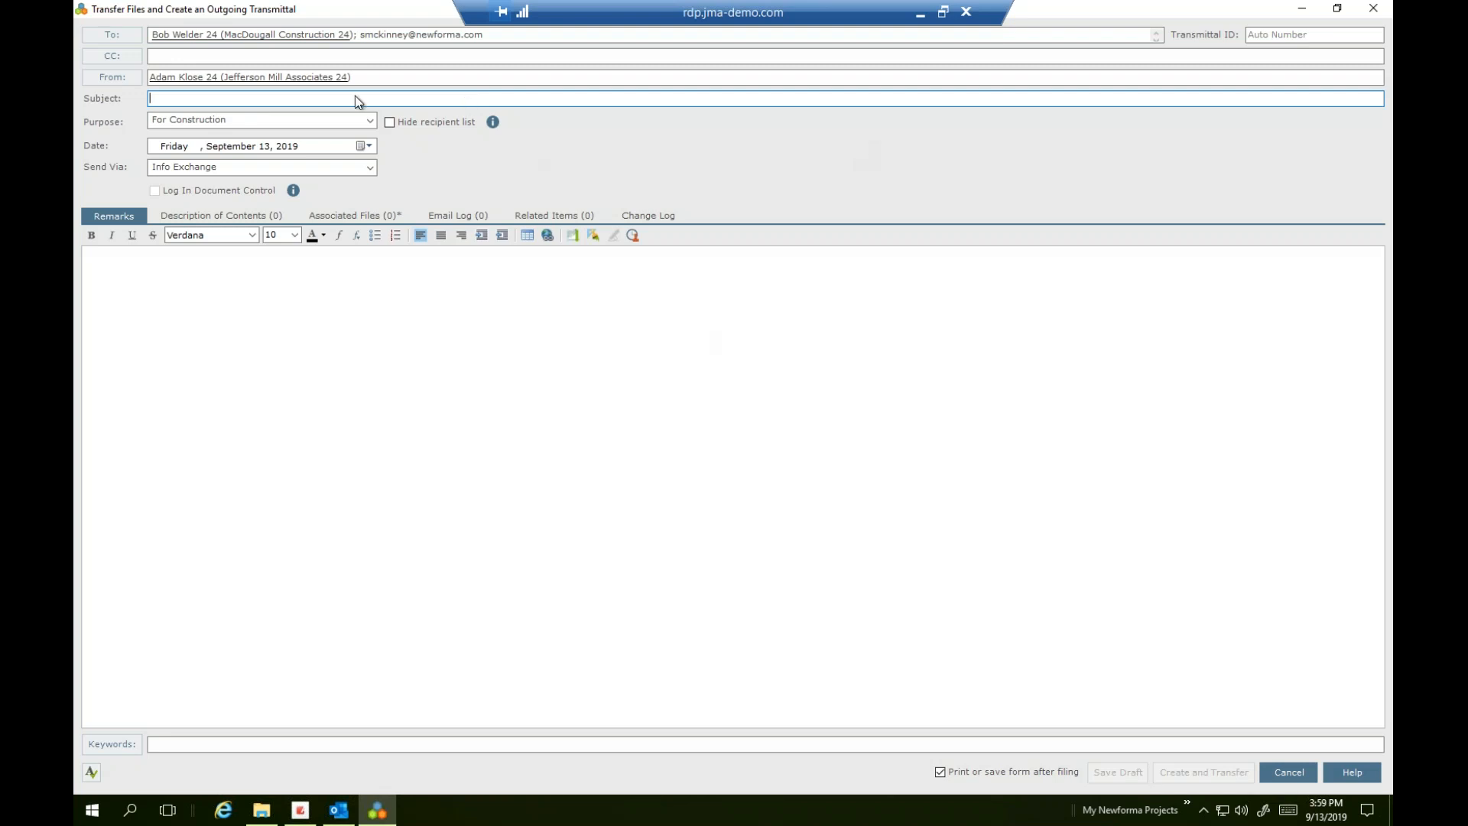
Enter 'File Transfer Test' as the transmittal subject
type("File ")
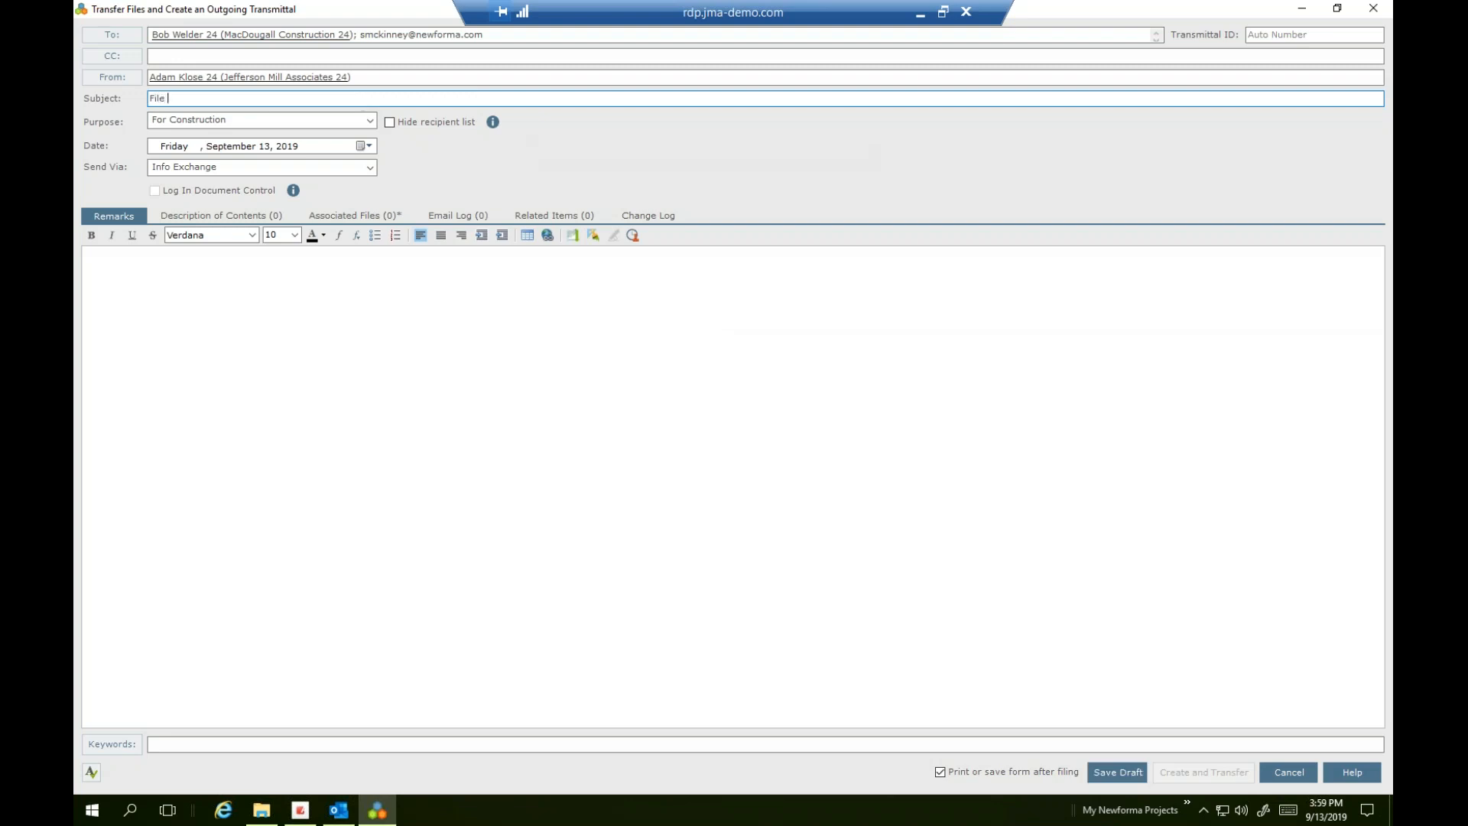
type("Transfer Test")
left_click(425, 499)
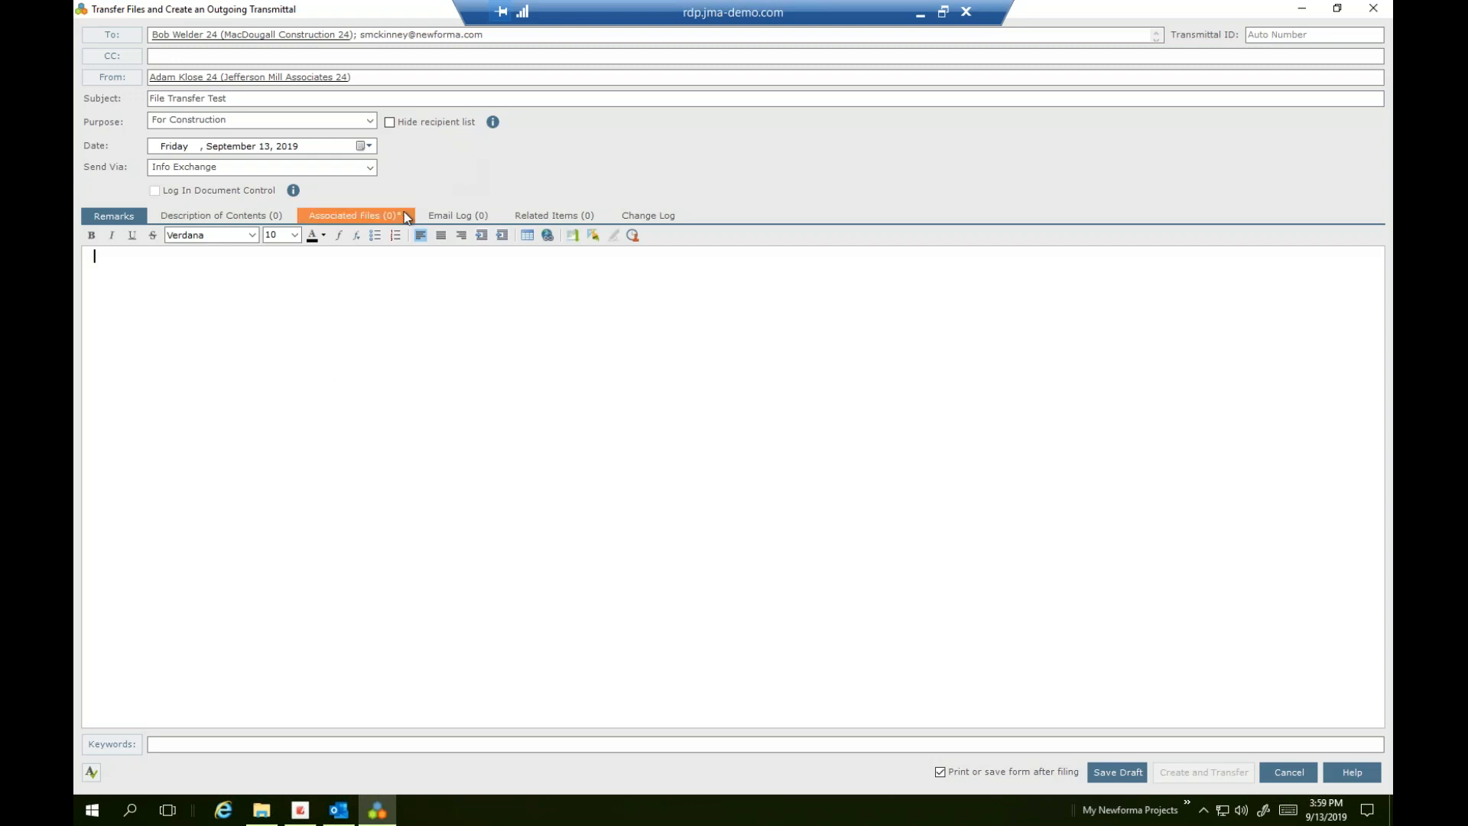
Write the remarks 'Sending requested files.' then 'Thanks,' and the sender's name as signature
type("sENDING")
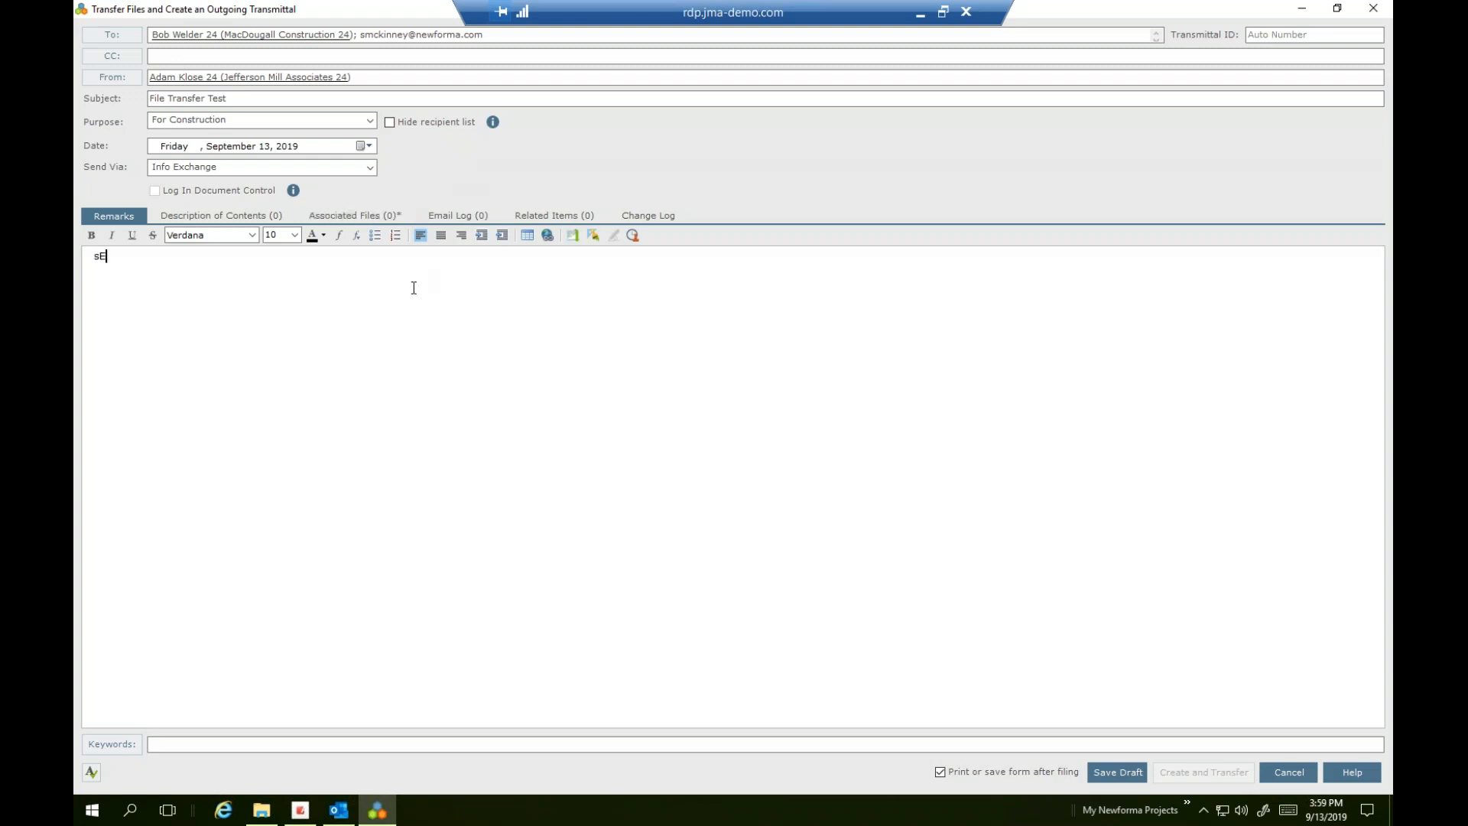
key("ctrl+BackSpace")
type("Sen")
type("ding requested f")
type("iled")
key("BackSpace")
type("s.")
key("Return")
key("Return")
type("Thanks,")
key("Return")
type("Adam")
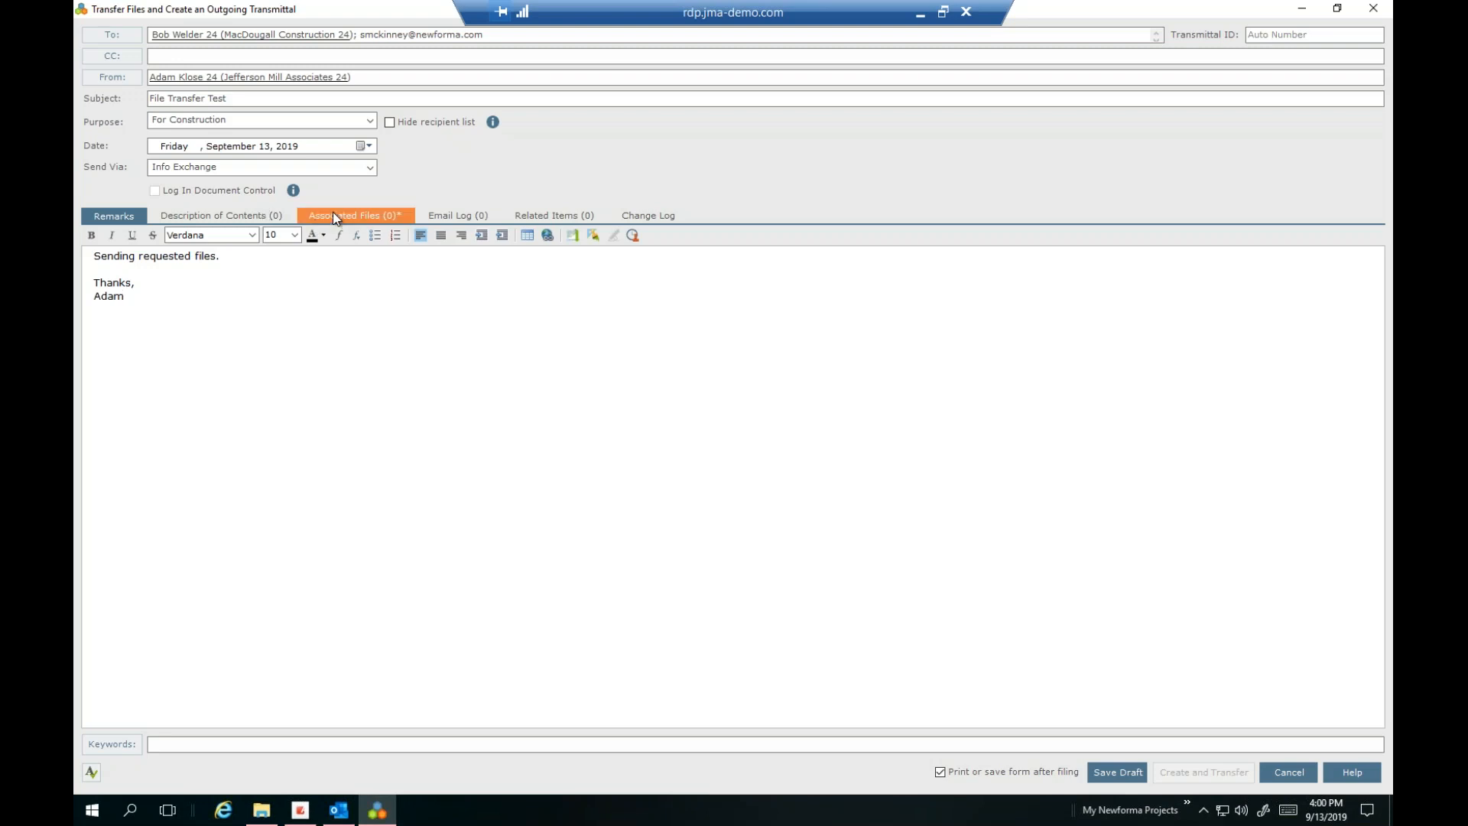
Show the empty Associated Files list and start adding a folder of files
left_click(406, 216)
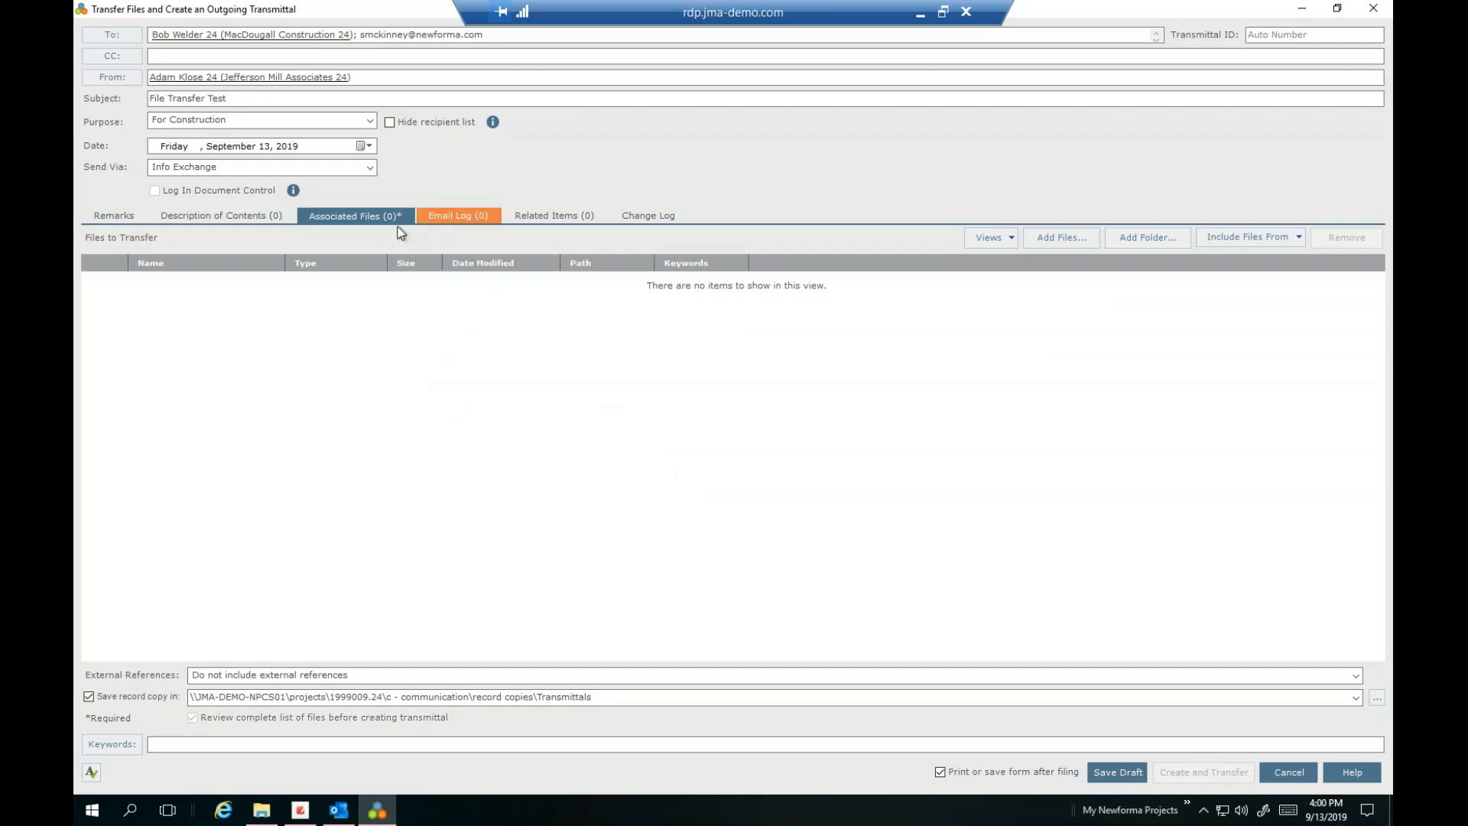
key("ctrl")
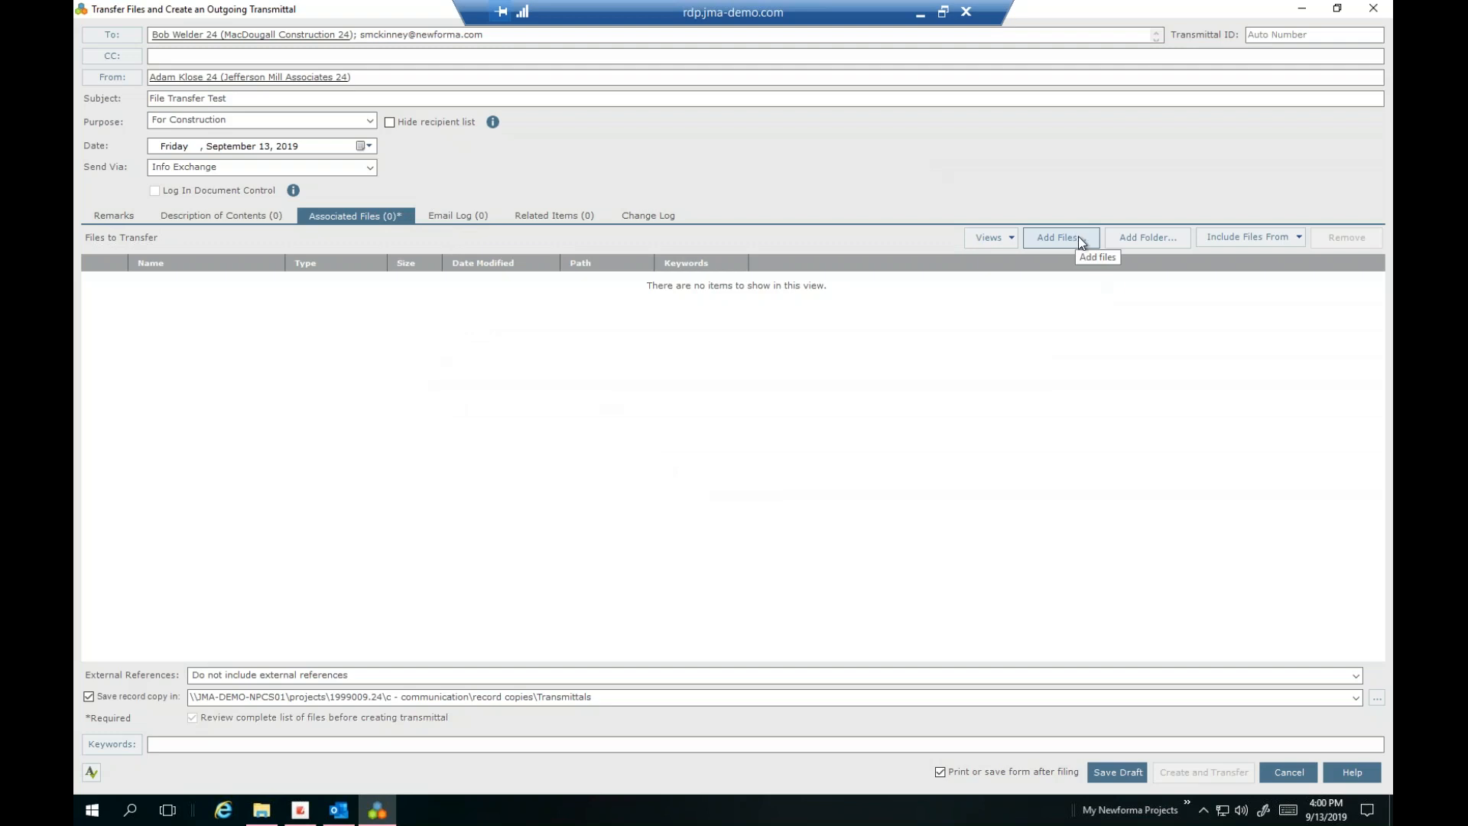
left_click(1145, 241)
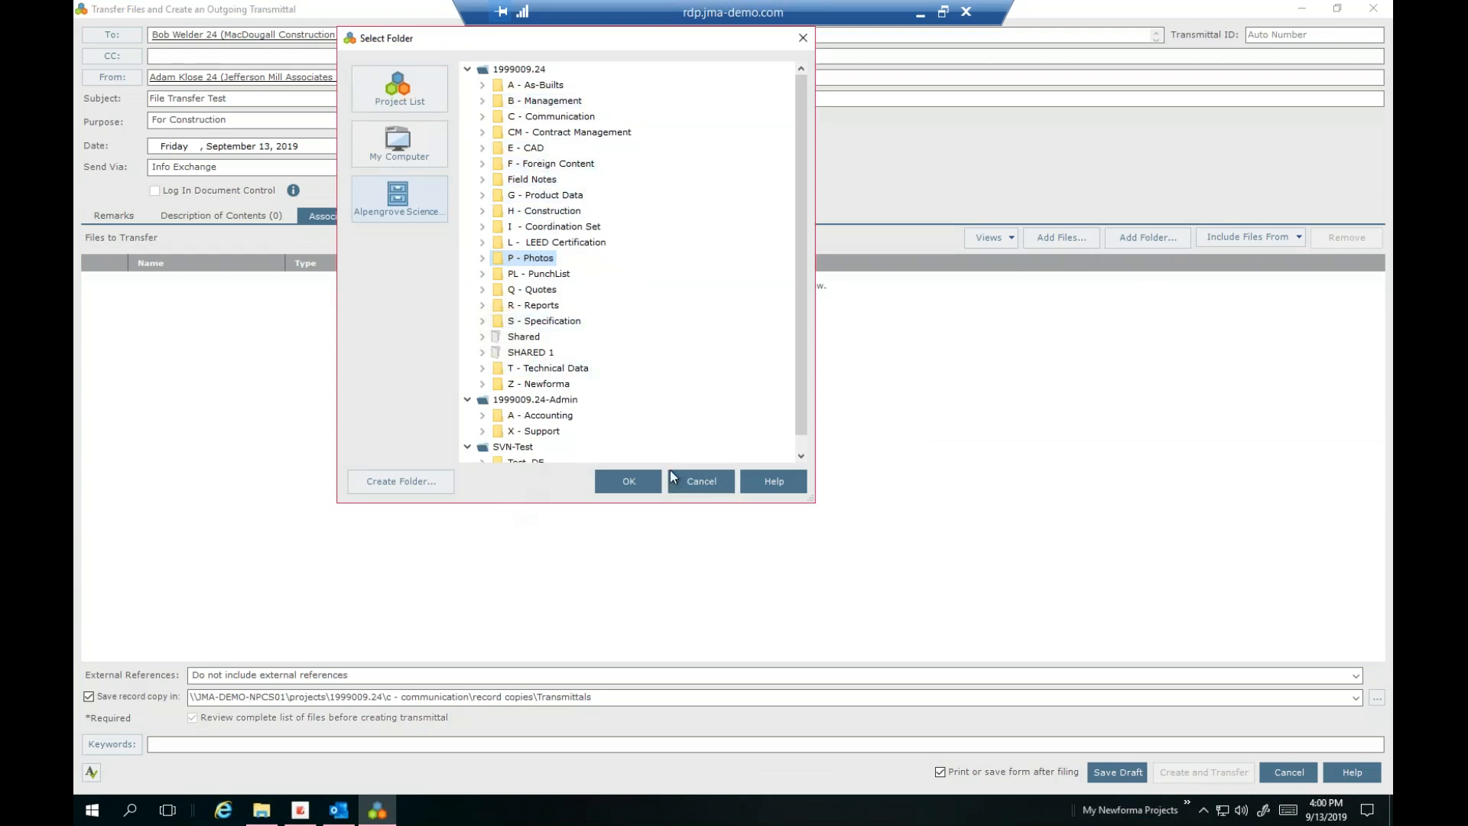
Attach aerial lift.jpg, As_Built_Images.pdf and backhoe.jpg from P - Photos as individual files
left_click(700, 480)
left_click(1076, 238)
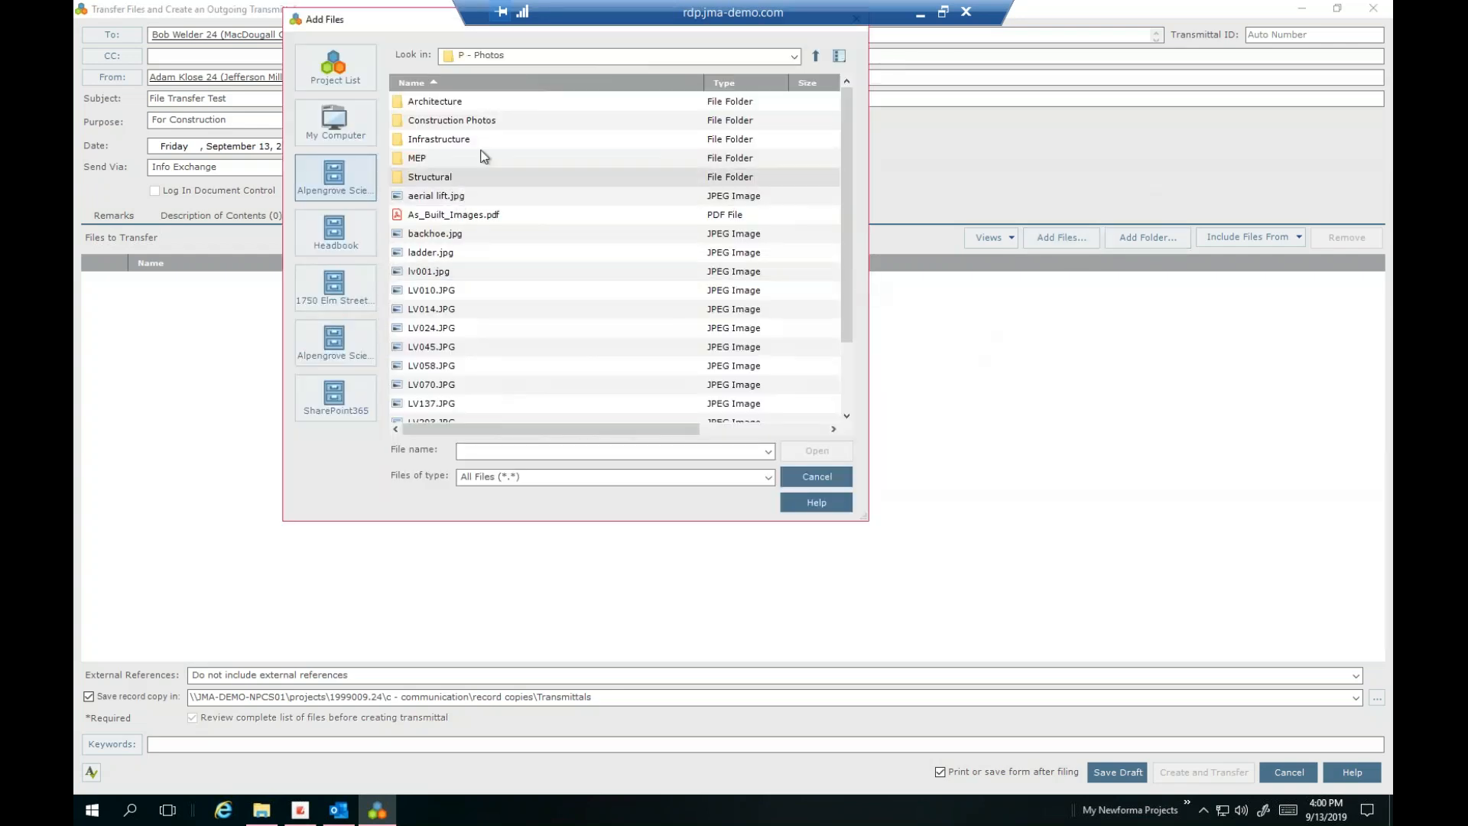
left_click(467, 220)
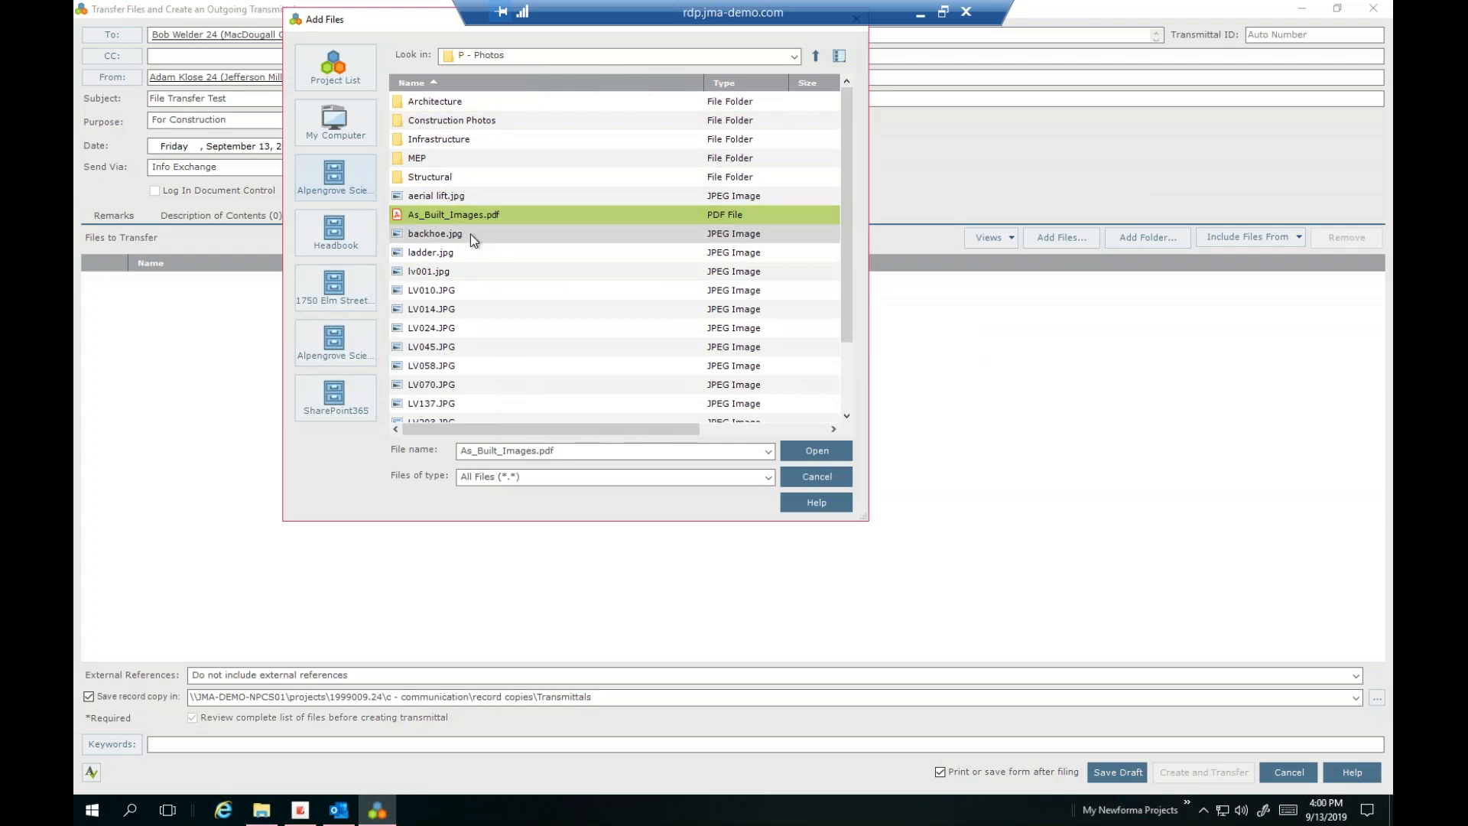
left_click(471, 237)
left_click(475, 197, "shift")
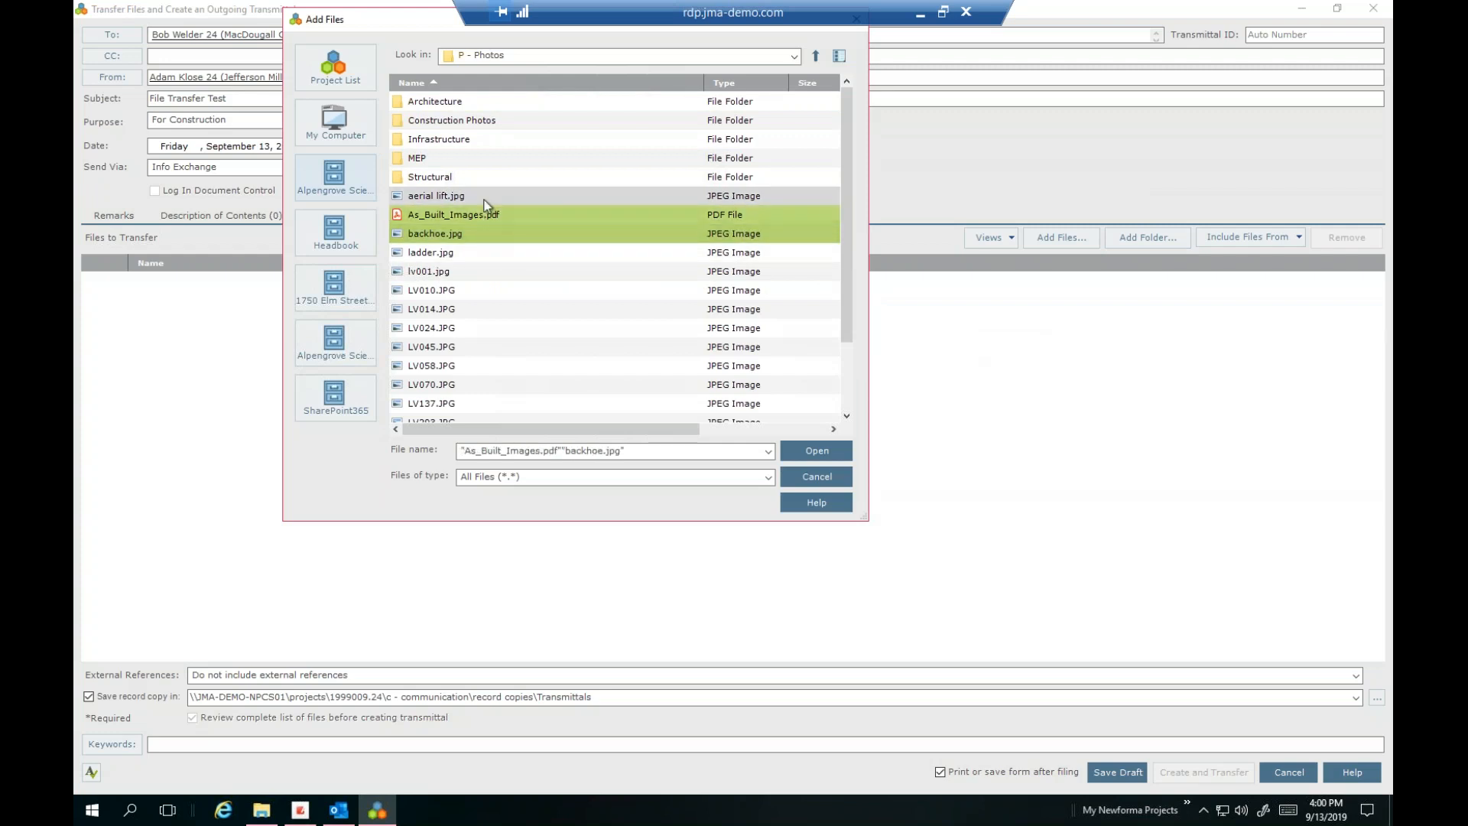
left_click(817, 450)
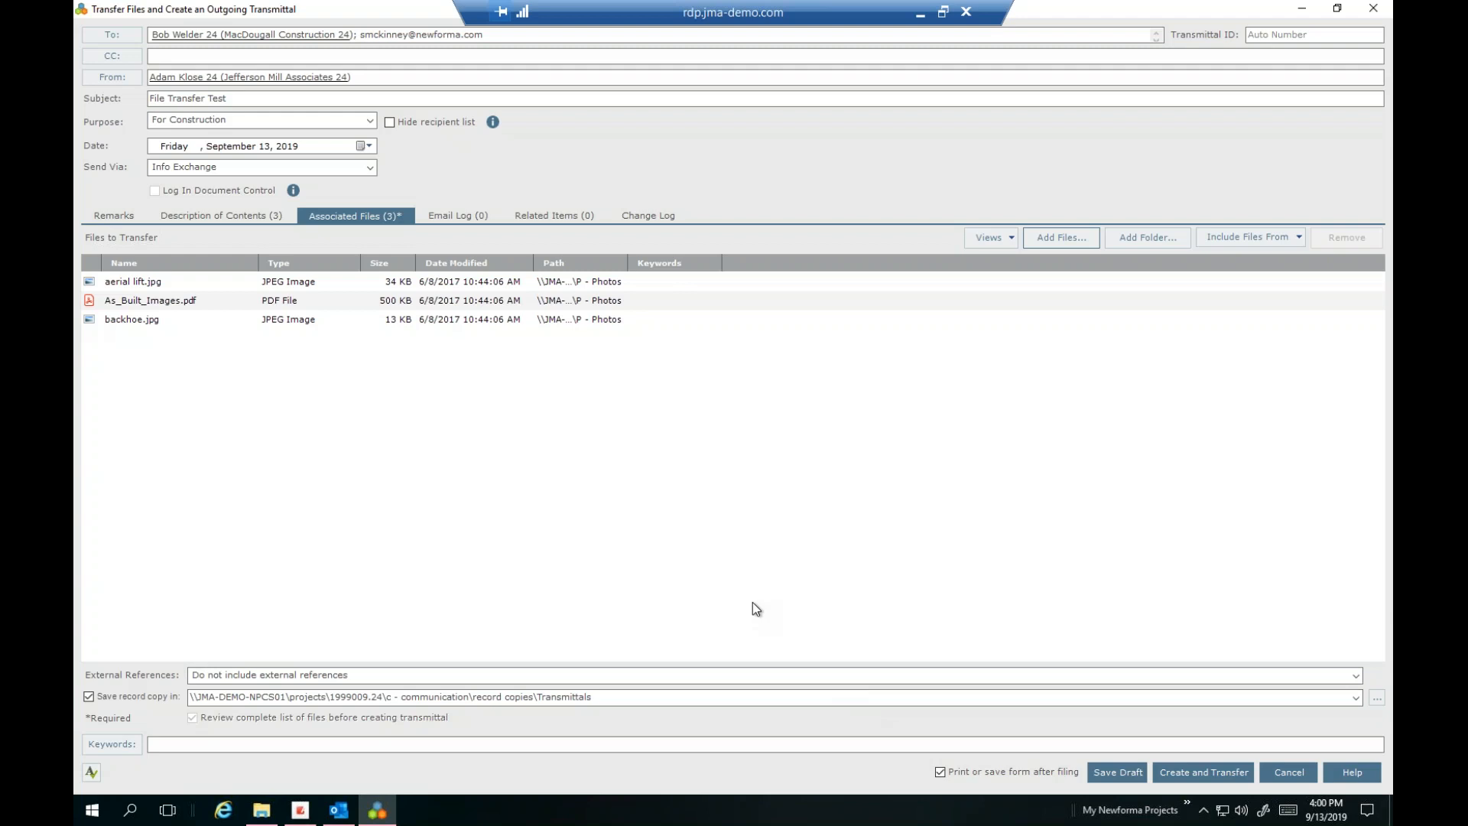
left_click(466, 214)
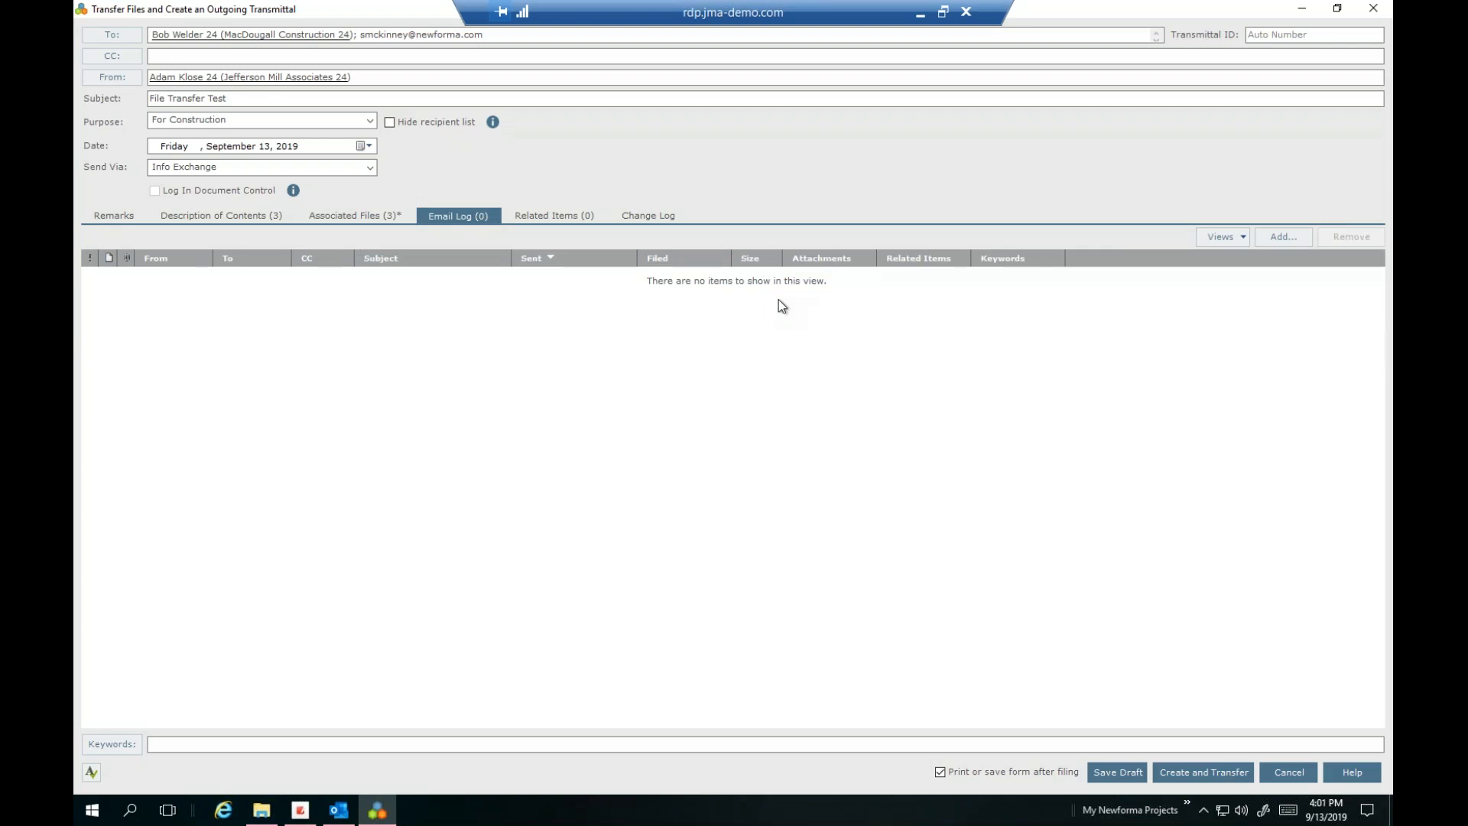
Review the Related Items, then the Description of Contents listing the three attached files
left_click(555, 216)
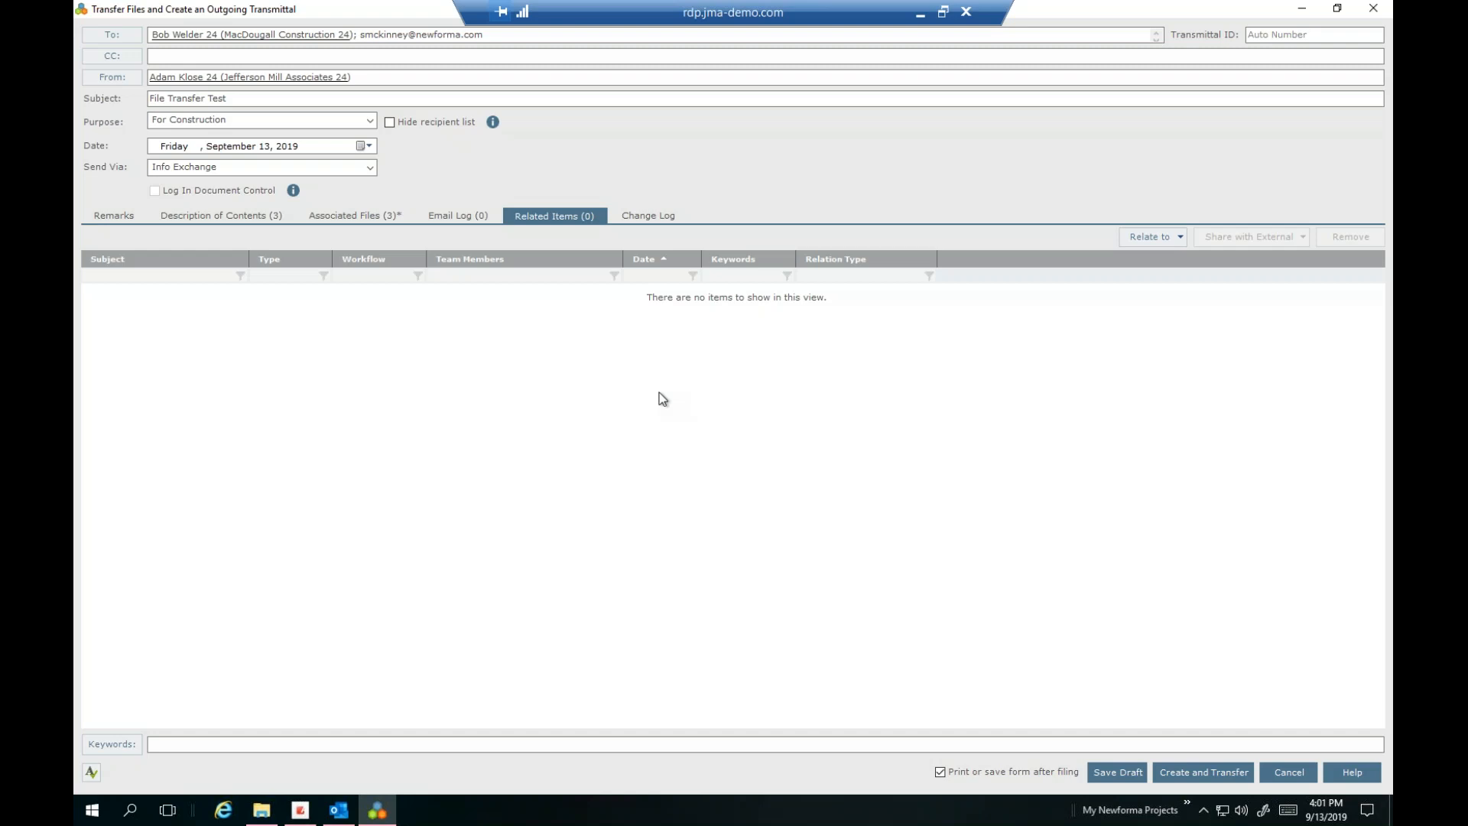
left_click(222, 216)
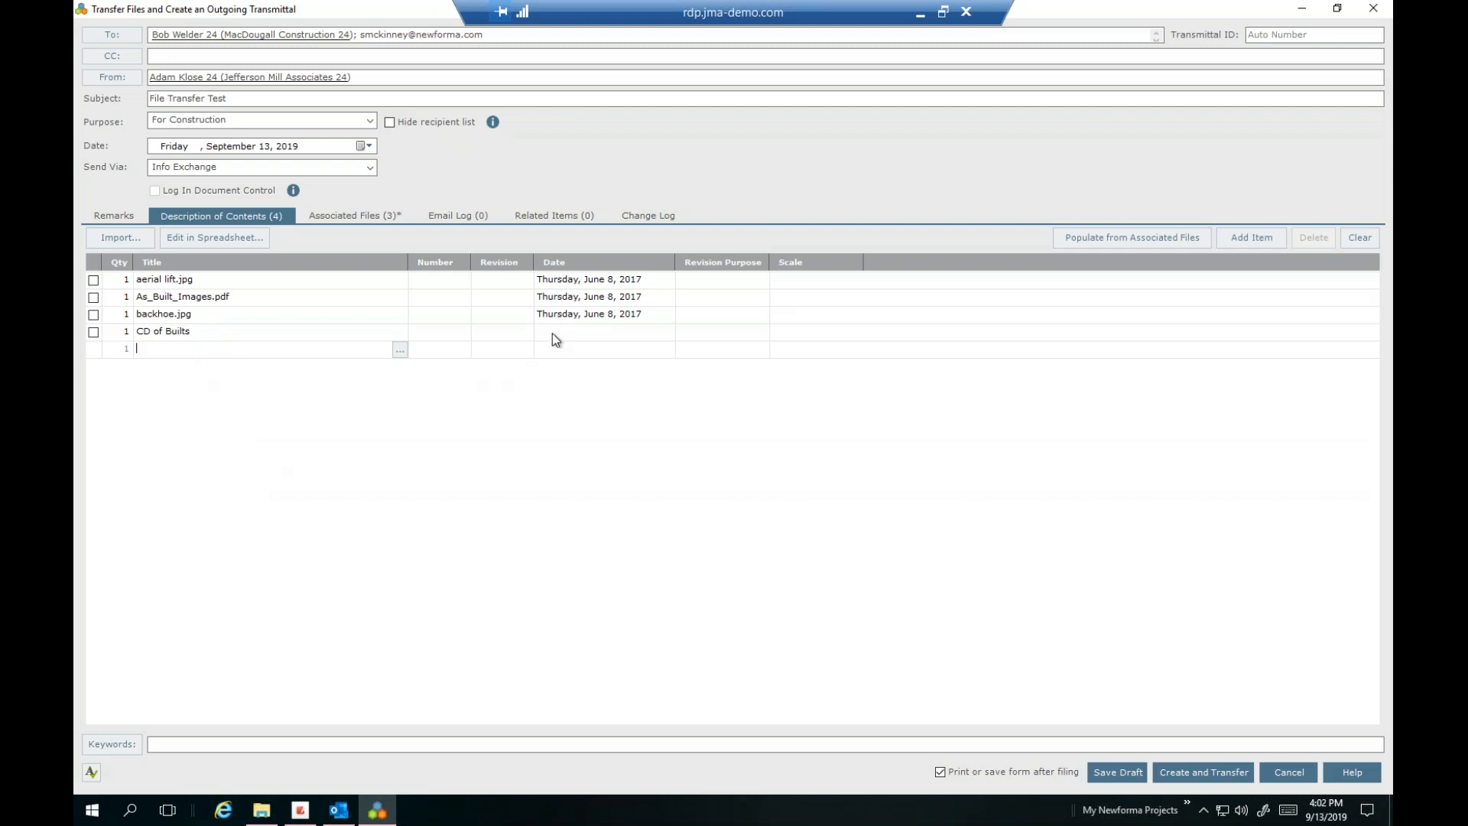
Delete the CD of Builts row from the transmittal contents, leaving its date blank
left_click(590, 329)
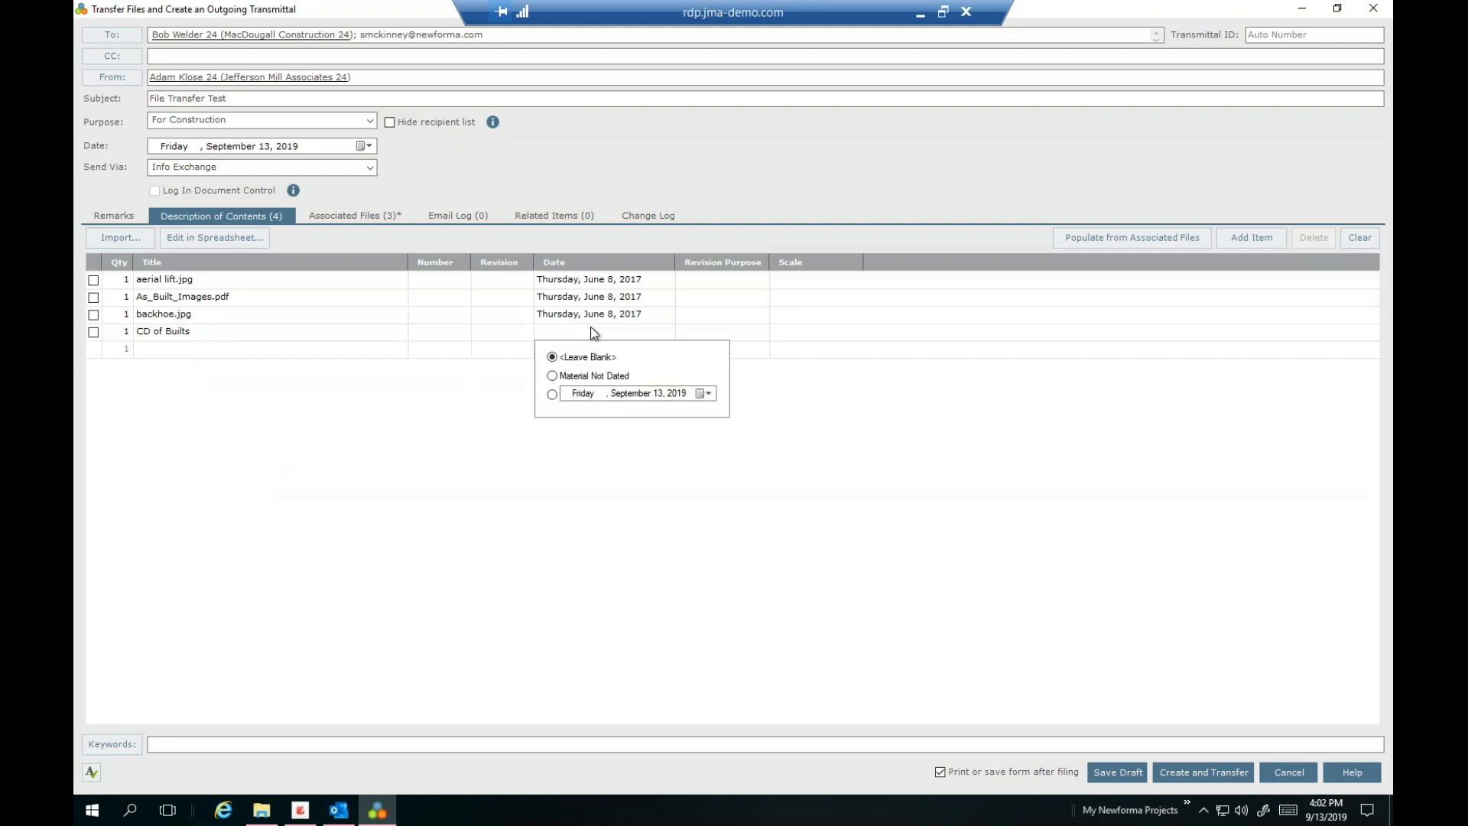
left_click(841, 487)
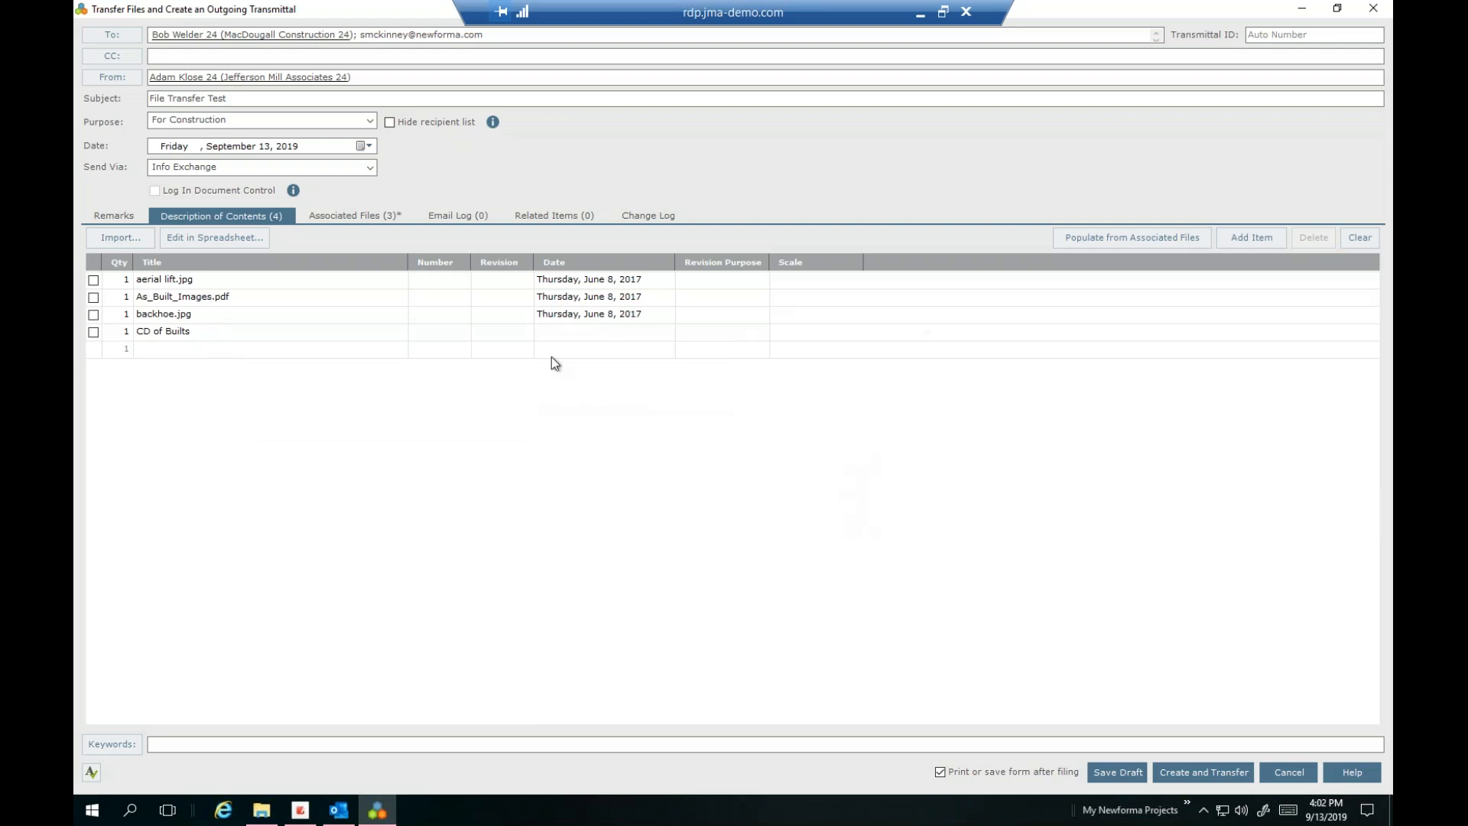
left_click(93, 332)
left_click(1314, 238)
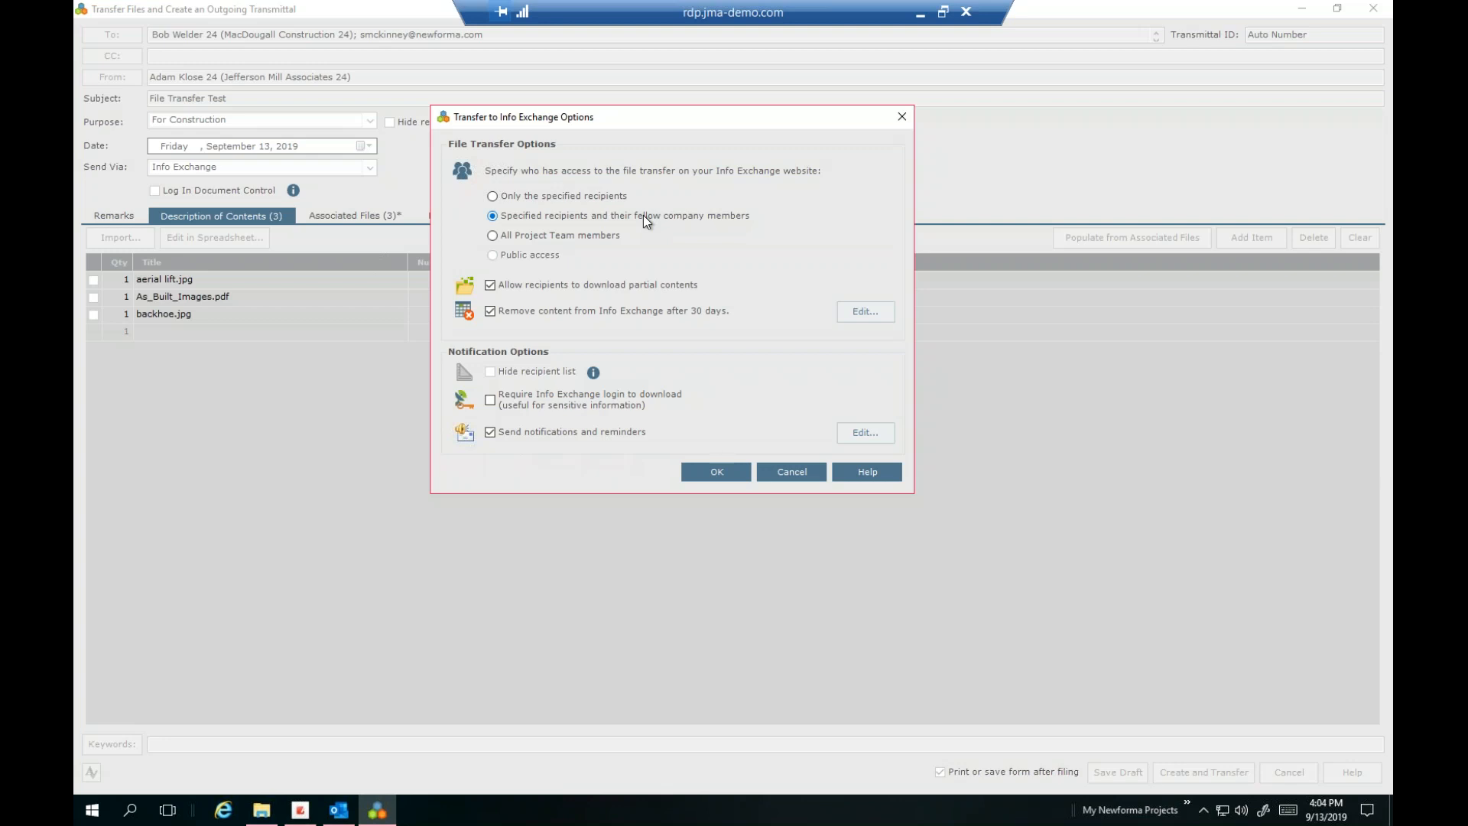
left_click(546, 234)
left_click(597, 217)
left_click(558, 288)
left_click(869, 311)
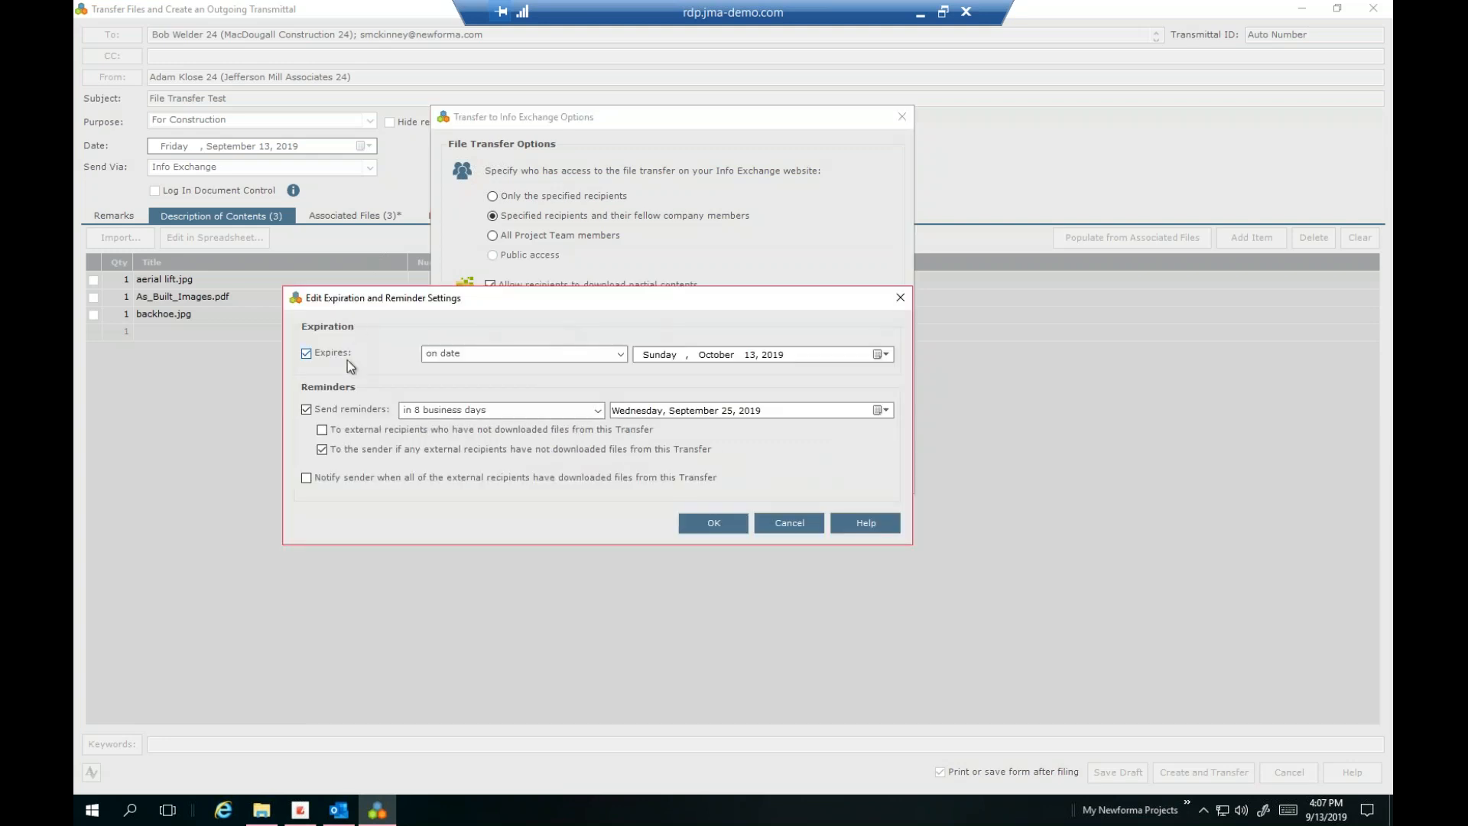
Turn off transfer reminders while keeping the October 13, 2019 expiration date
left_click(307, 409)
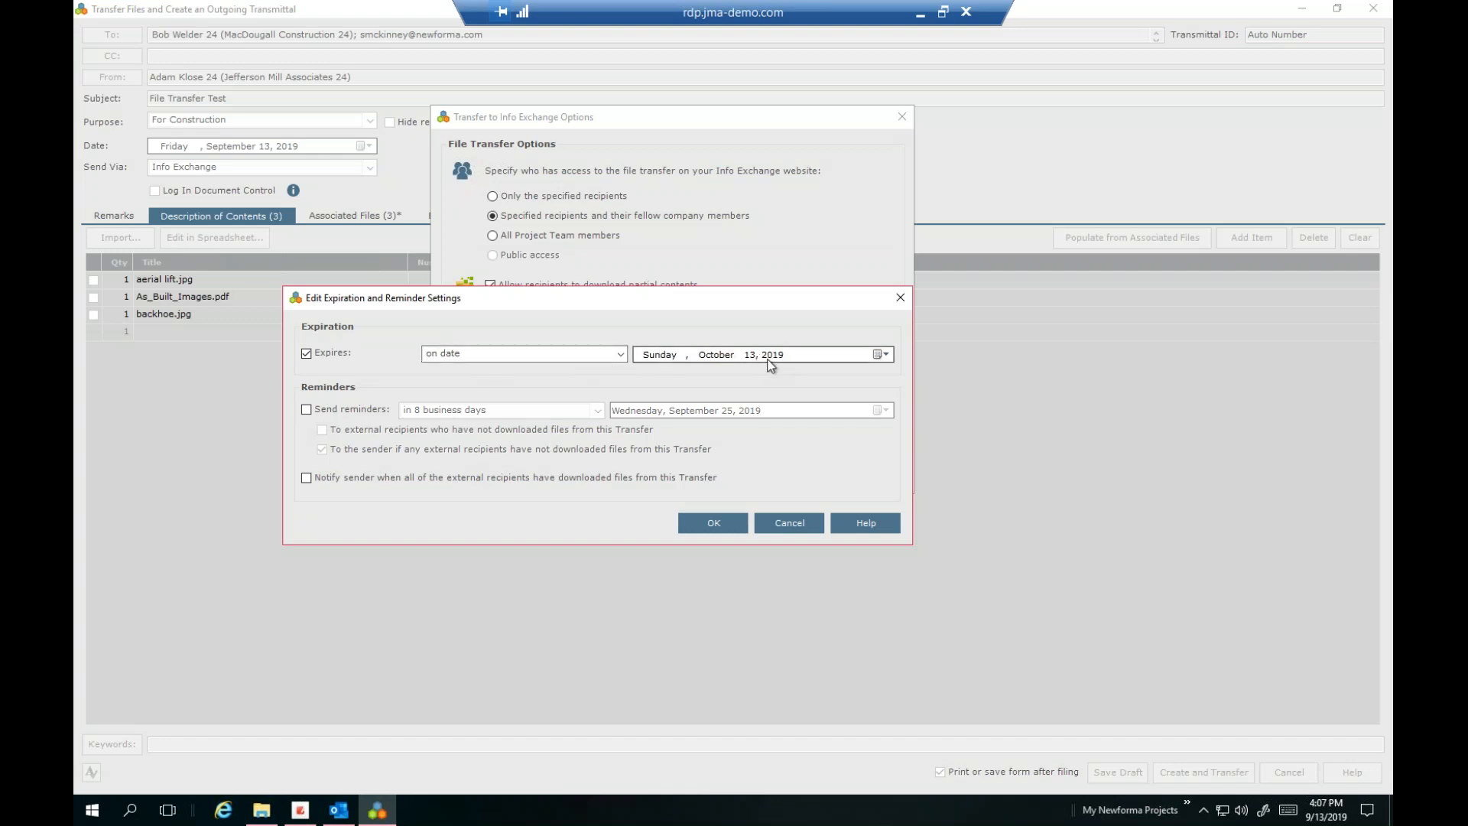
left_click(879, 353)
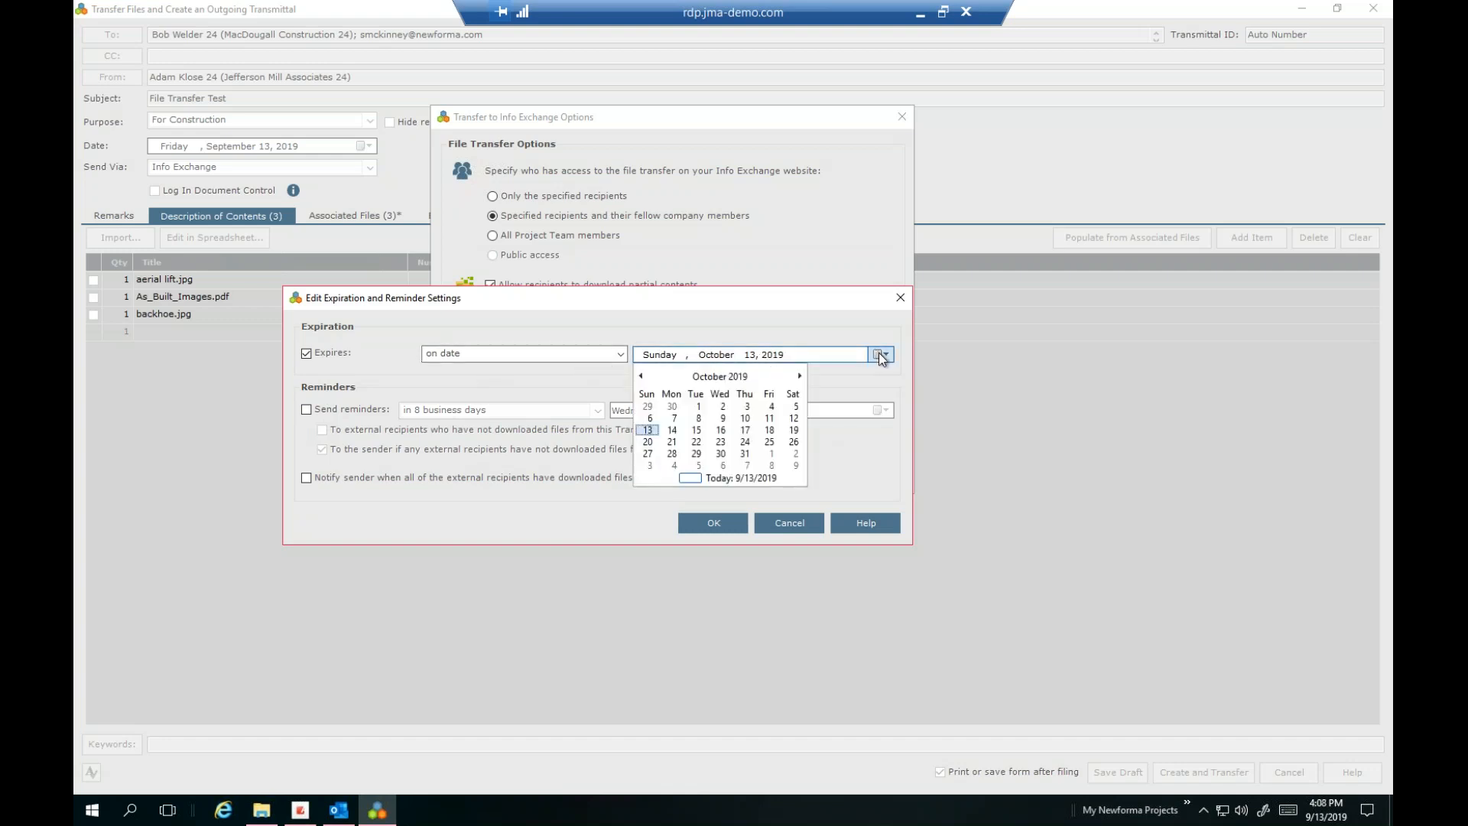
left_click(805, 319)
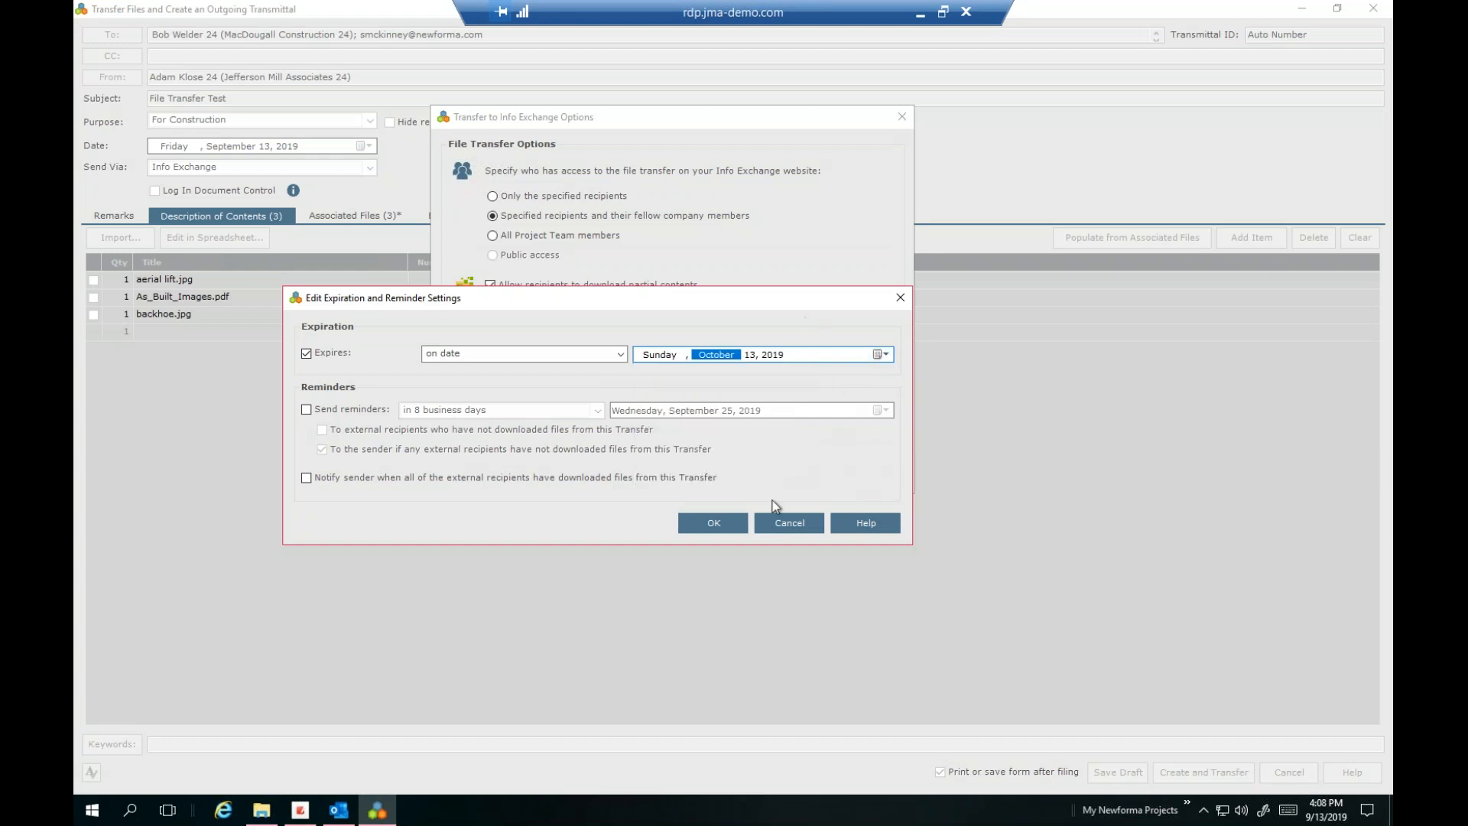
left_click(731, 526)
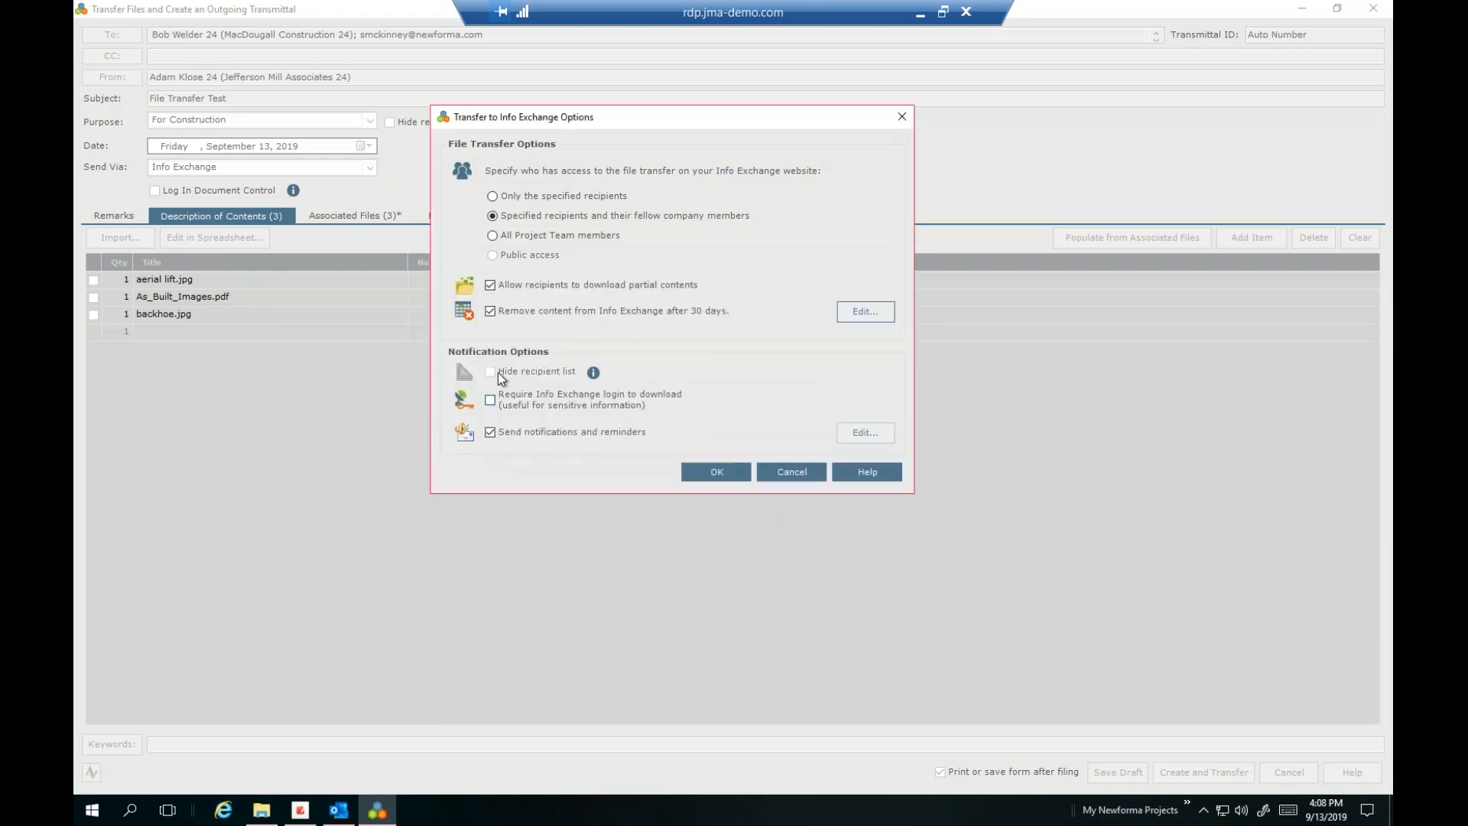
Check why hiding the recipient list is unavailable, then drop the Info Exchange login requirement
left_click(593, 373)
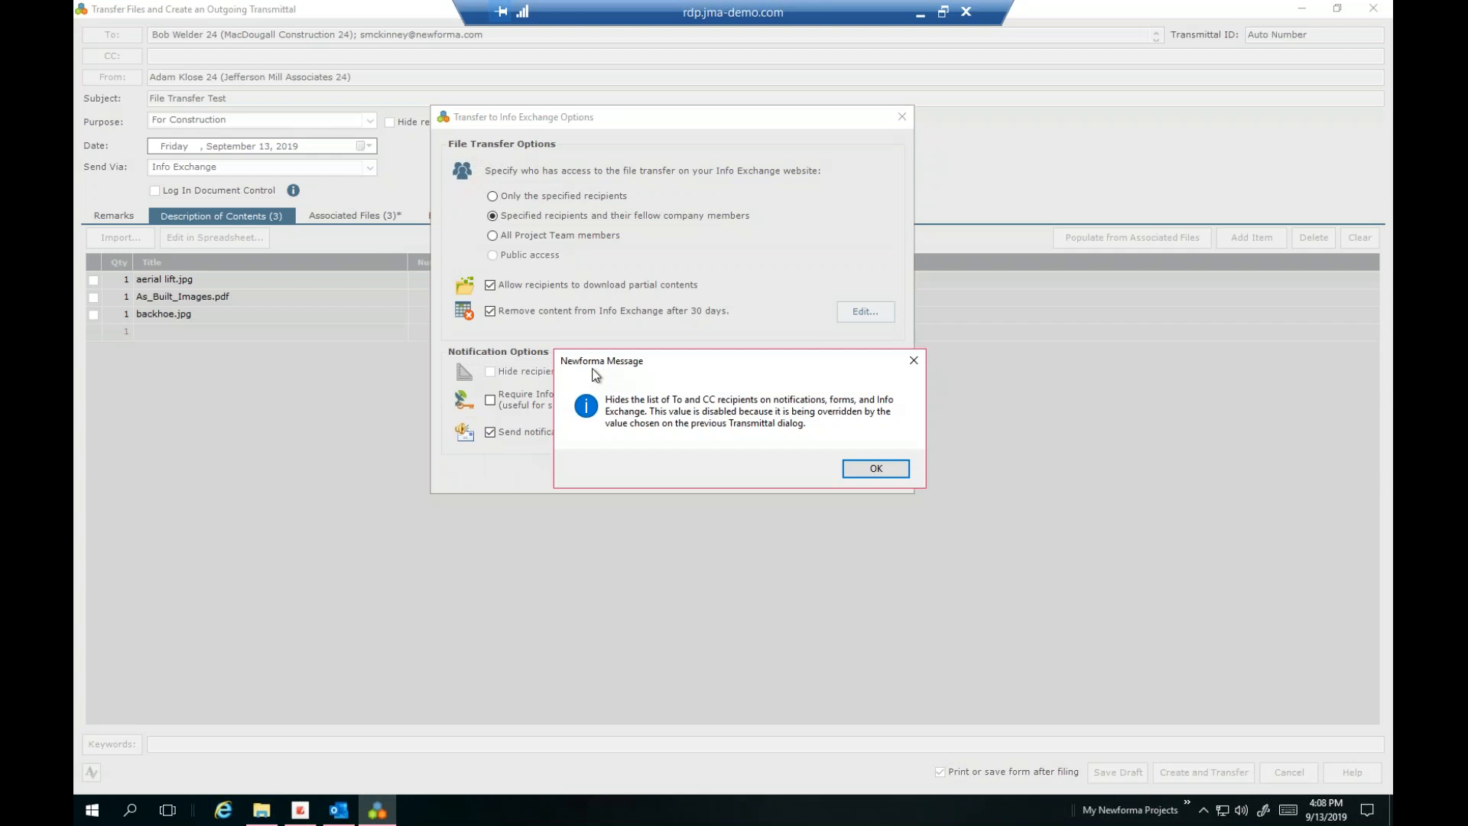
left_click(887, 471)
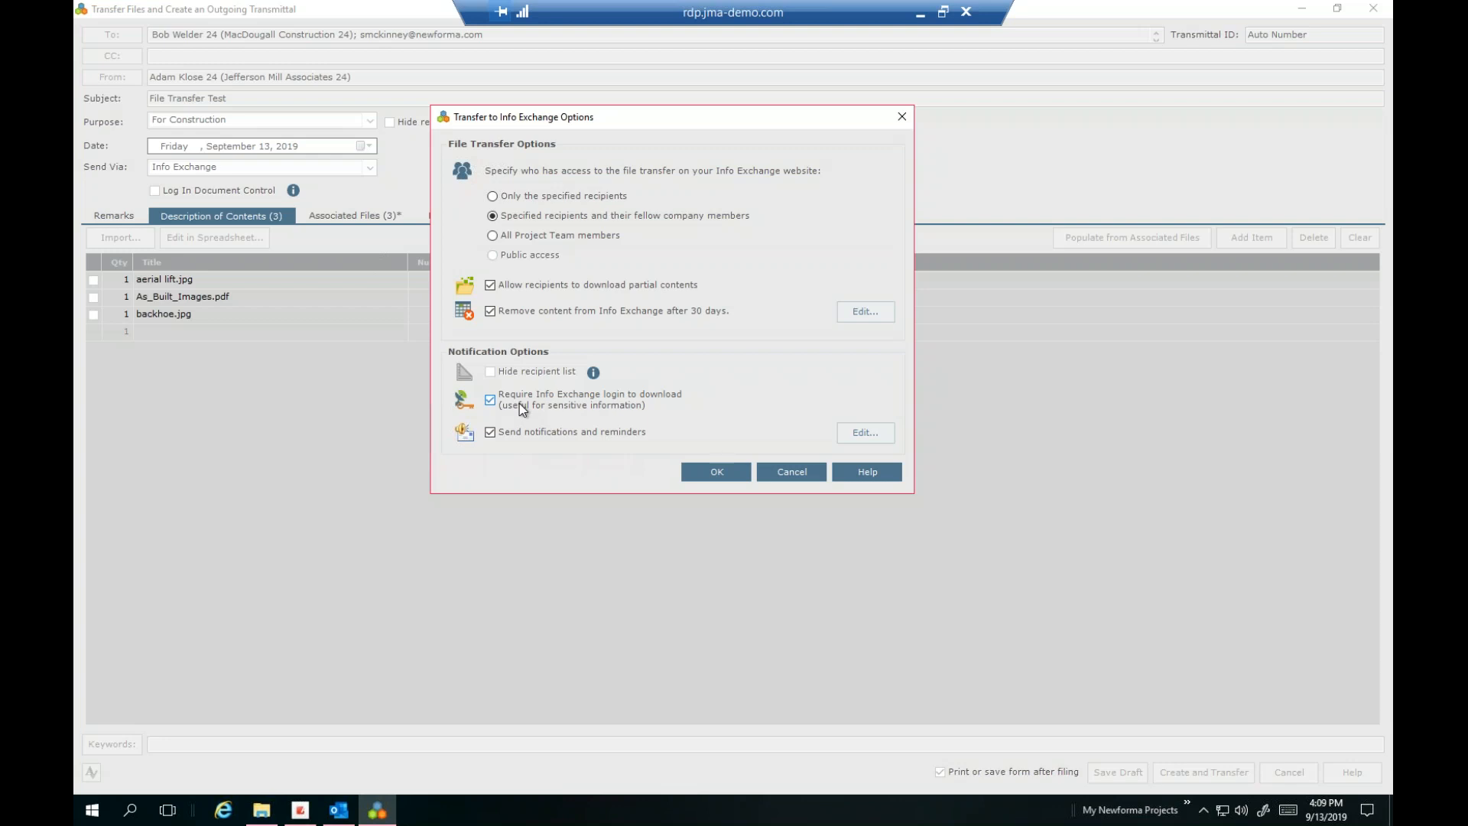
left_click(520, 404)
Open the notification and reminder settings and leave them unchanged
left_click(863, 435)
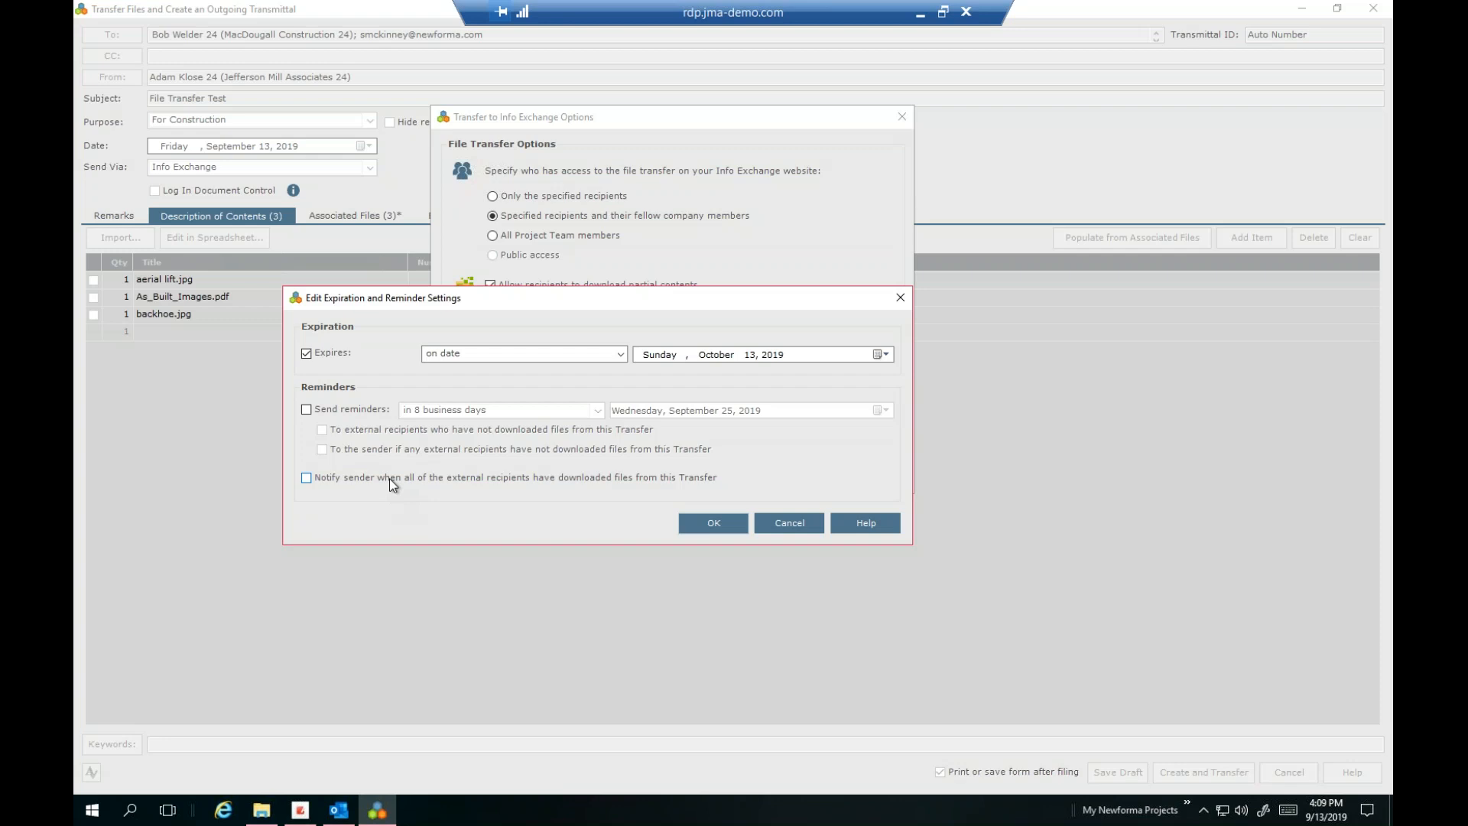
left_click(795, 521)
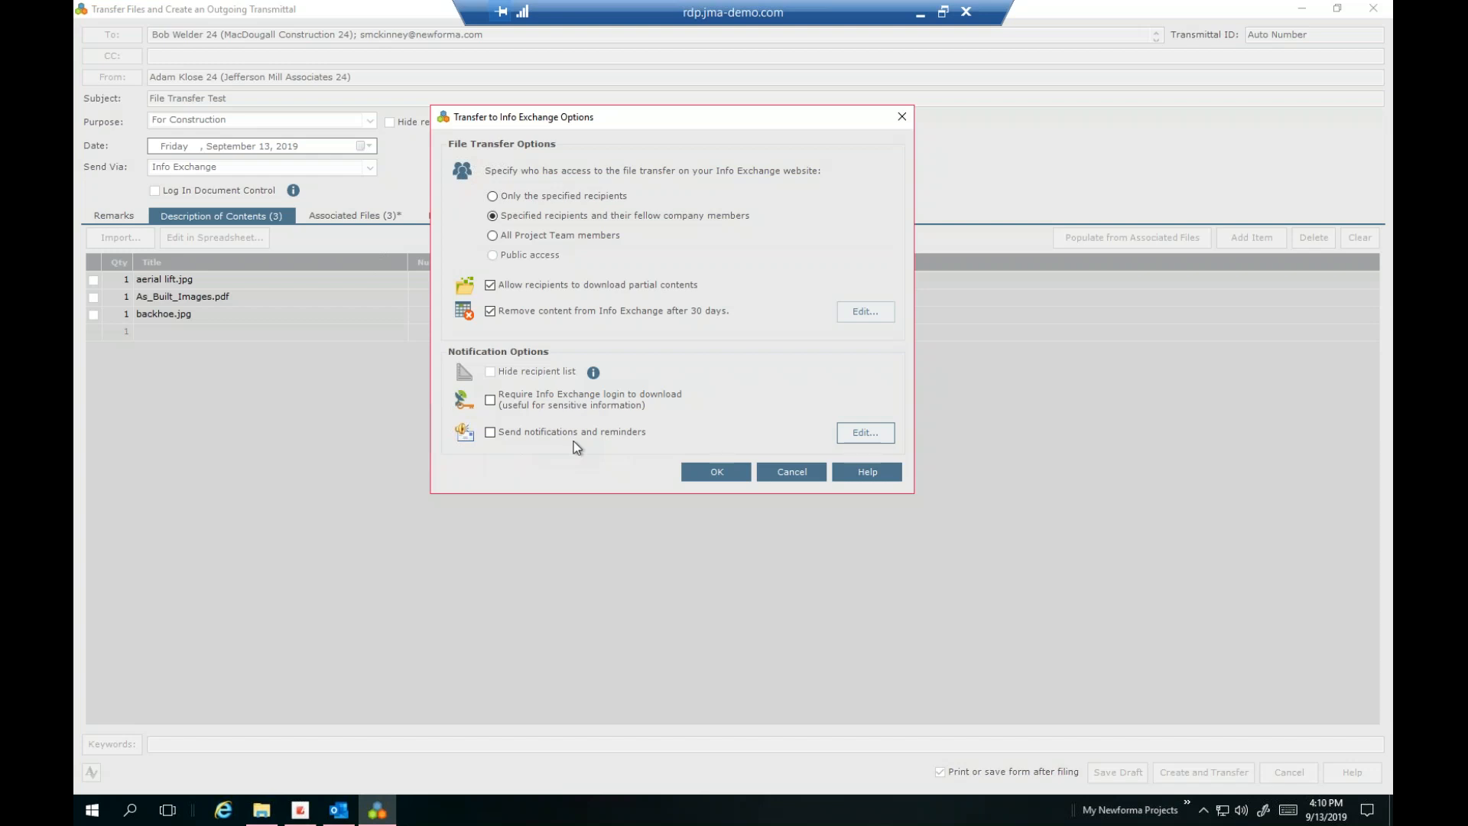
Confirm the transfer options so File Transfer Test is sent, then switch to the webmail browser
left_click(720, 477)
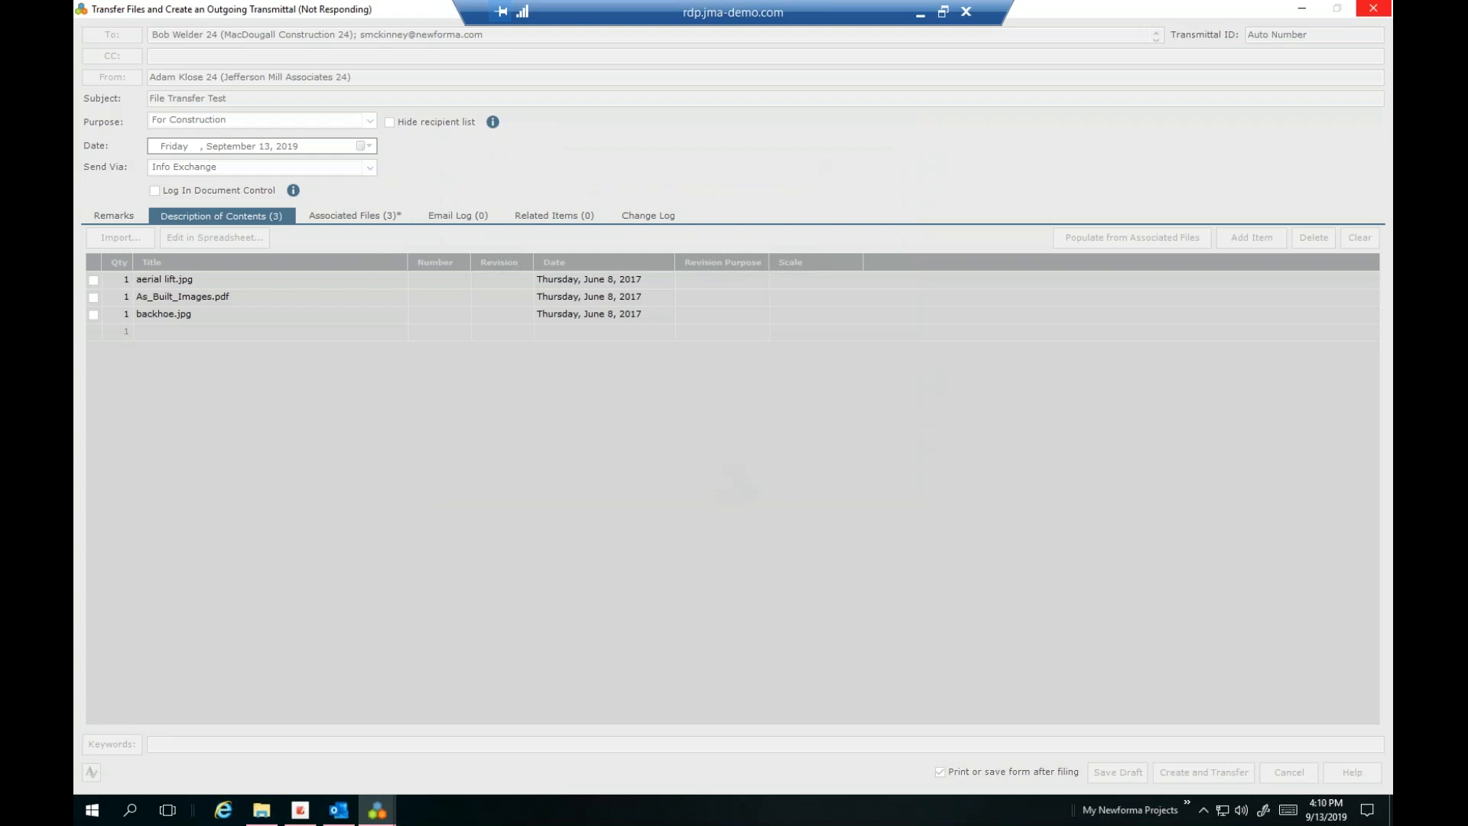
left_click(295, 817)
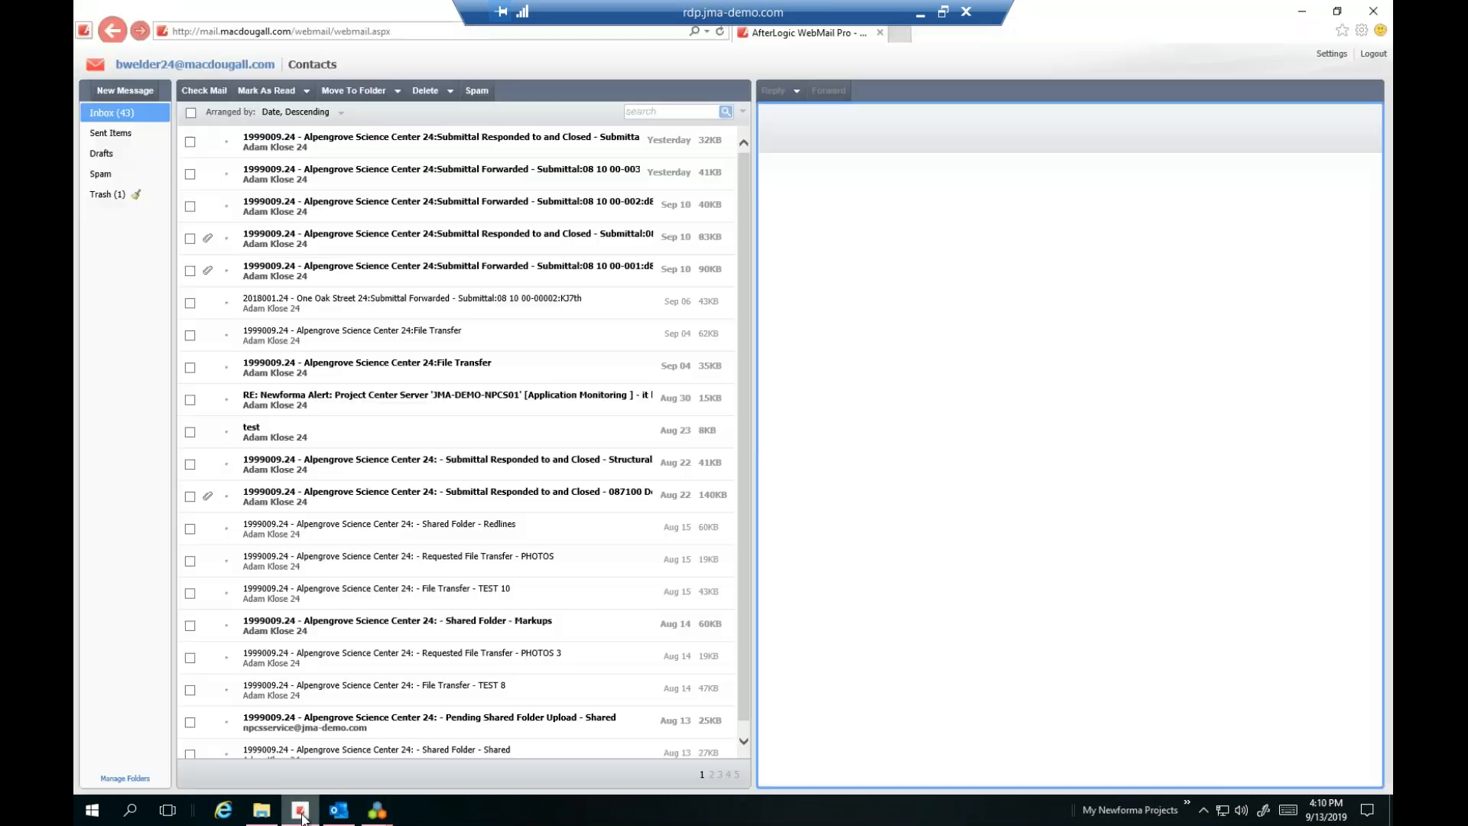
Reload the WebMail inbox until the File Transfer message arrives, then open it
left_click(369, 34)
key("Return")
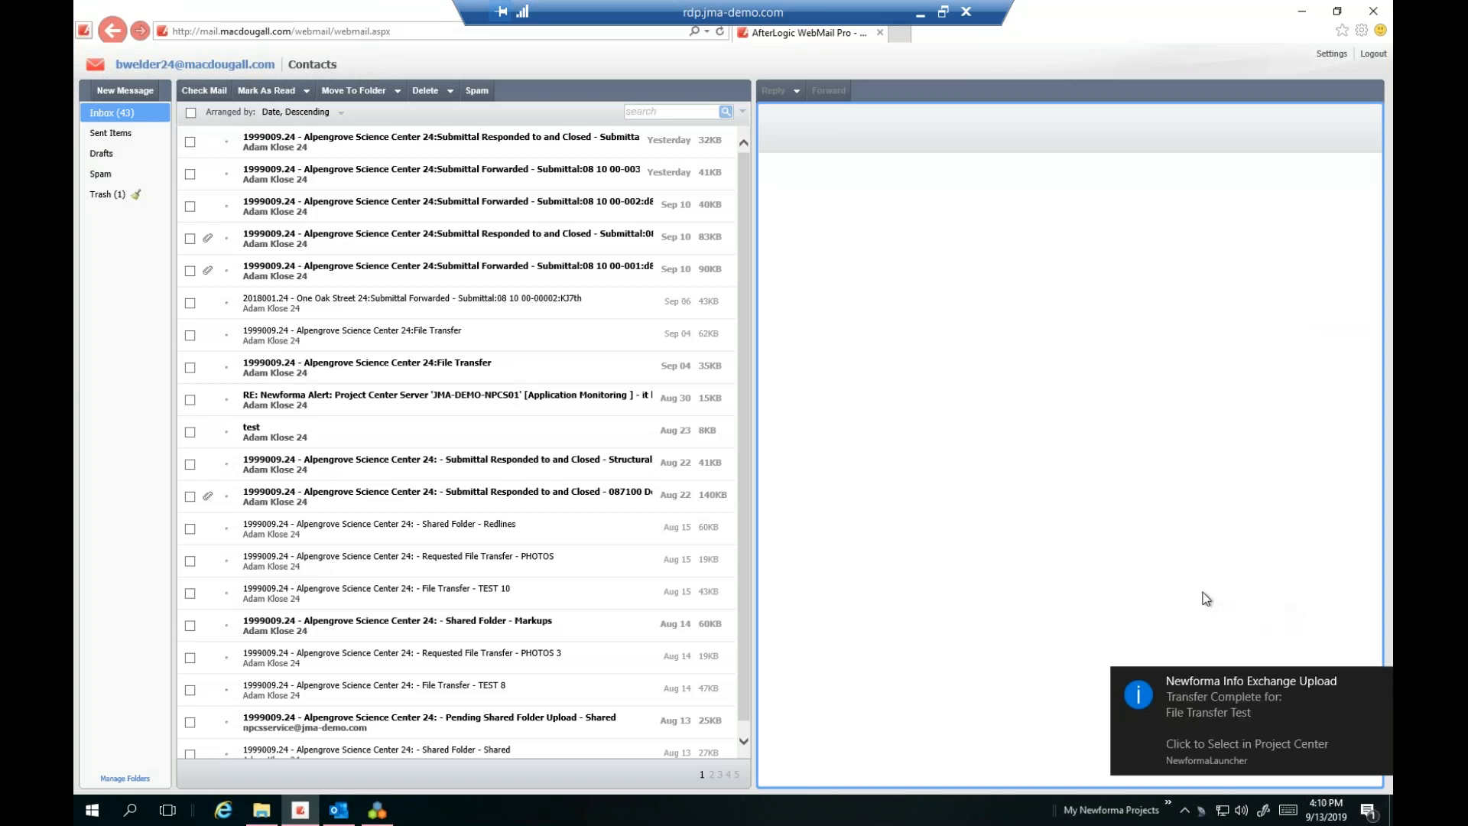
left_click(1372, 671)
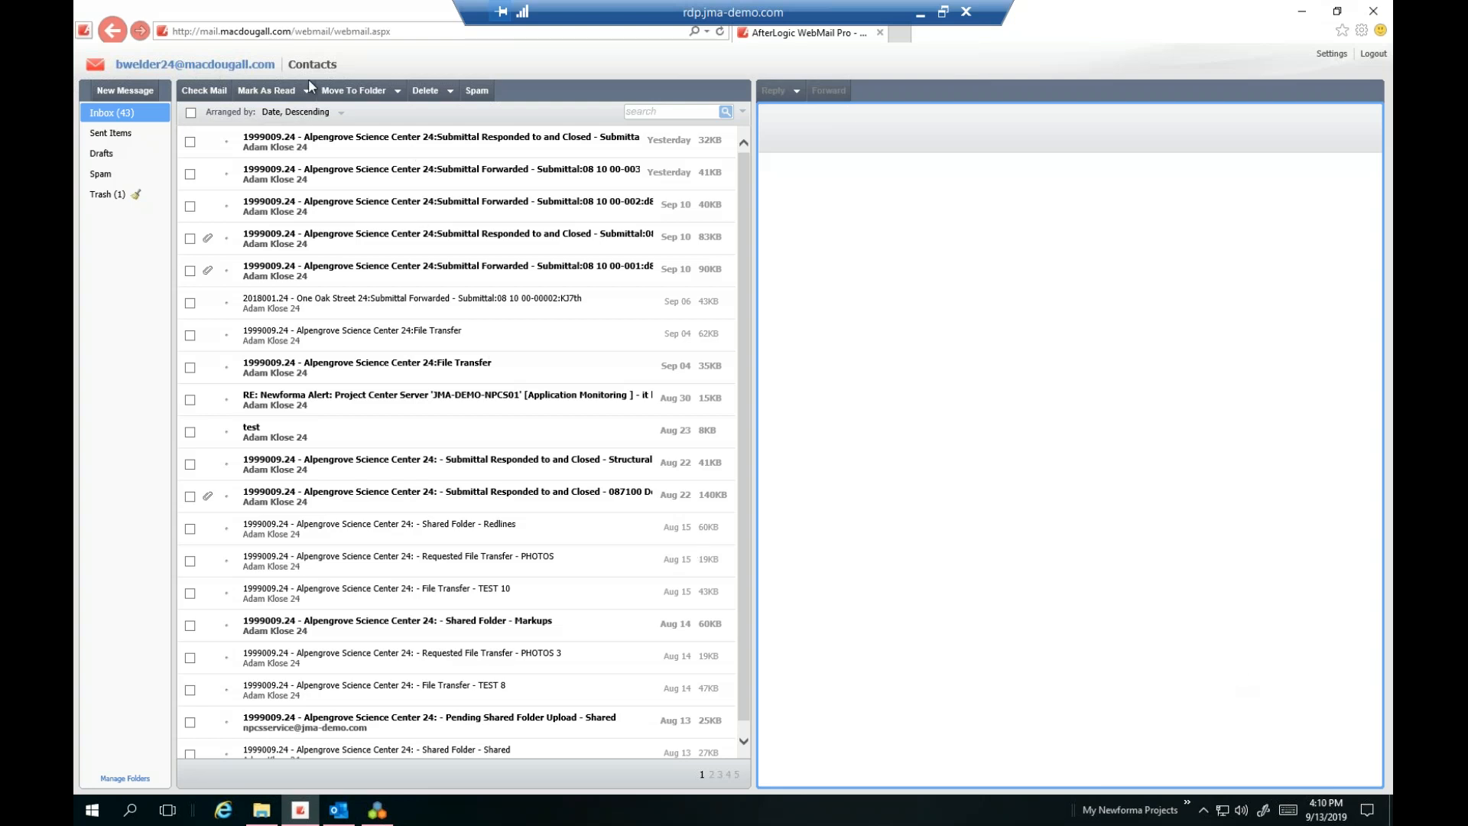
left_click(306, 32)
key("Return")
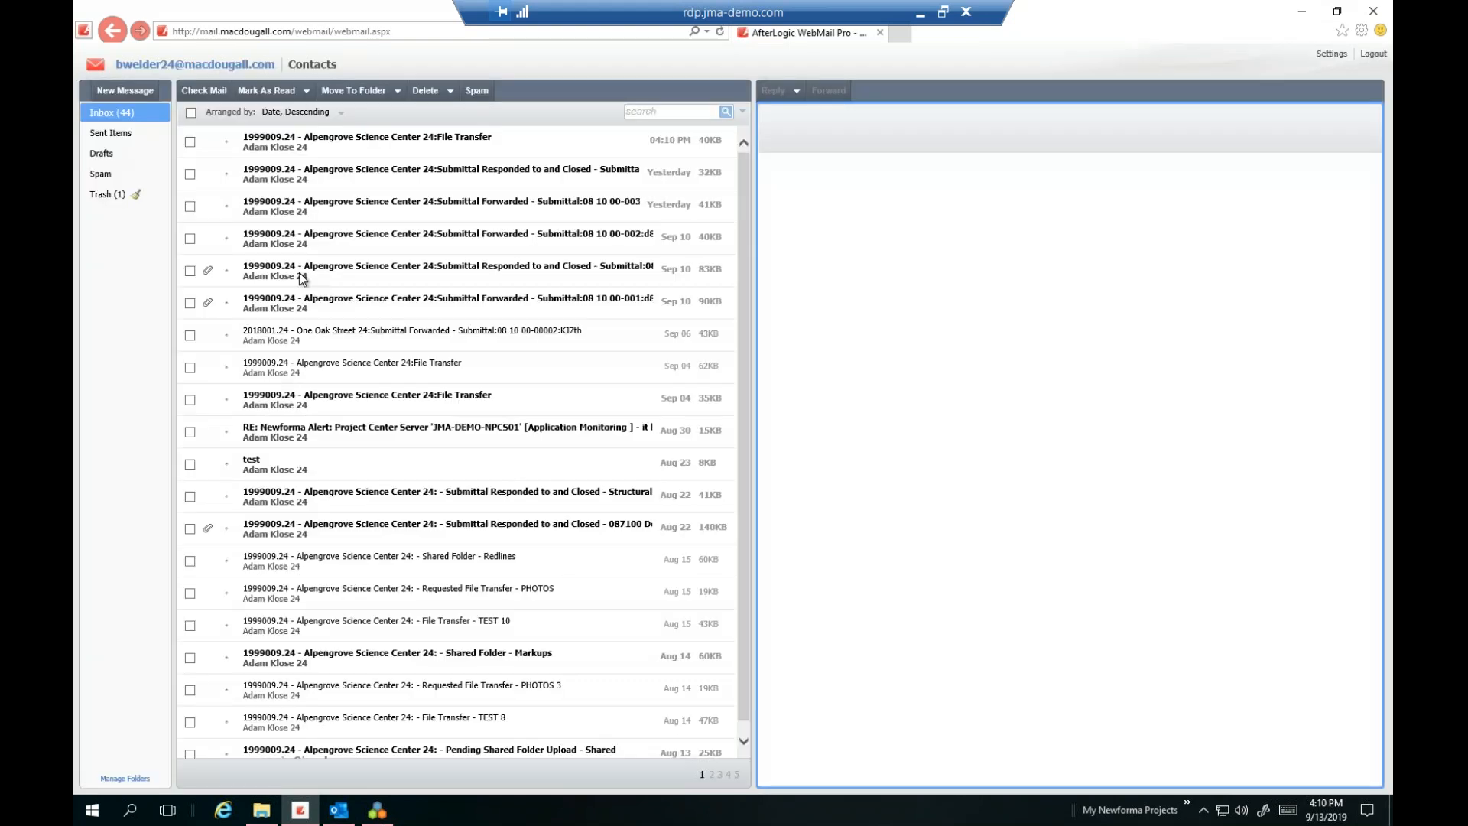
left_click(330, 146)
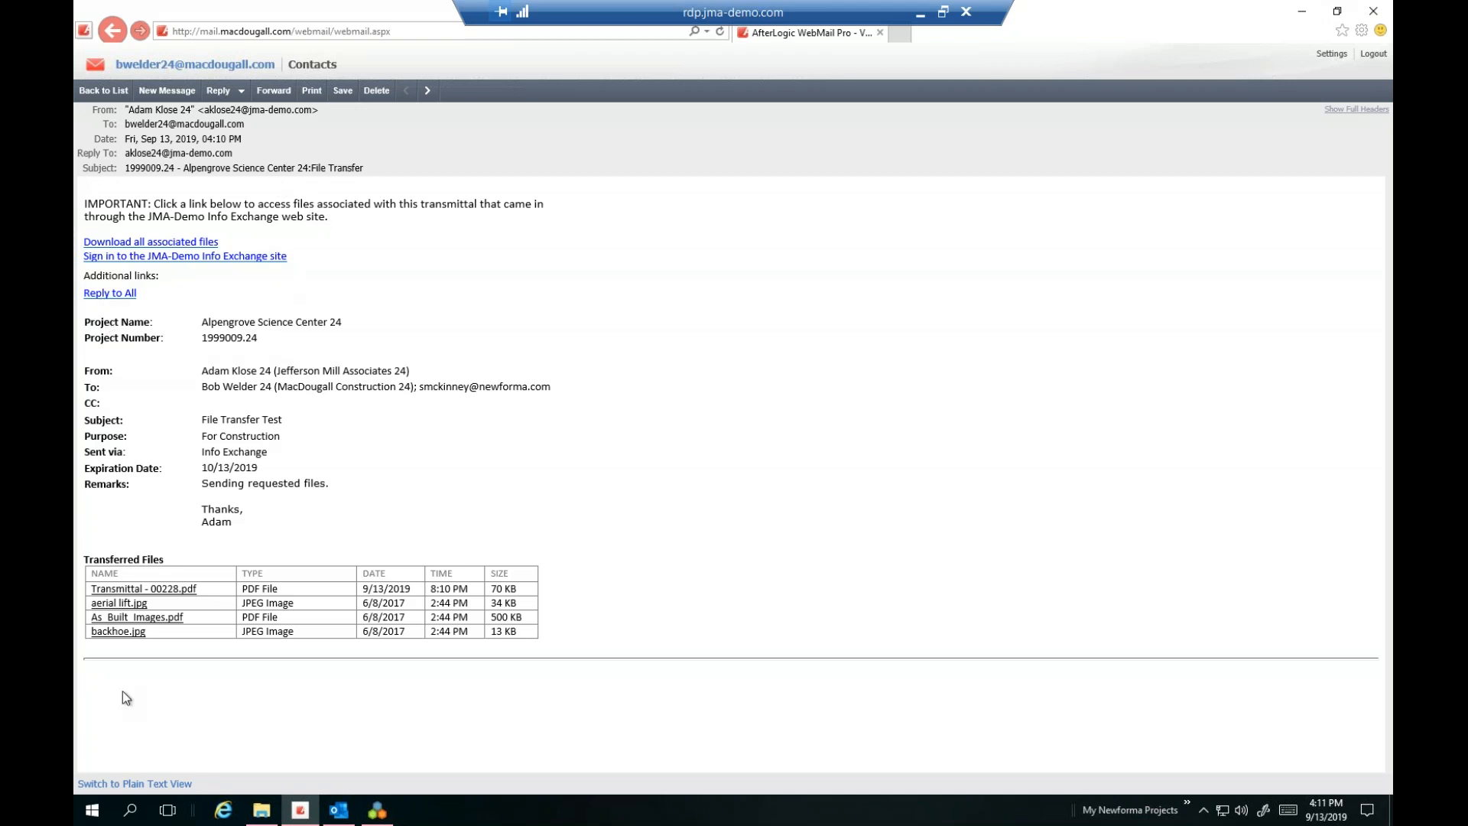
Download backhoe.jpg, close the Info Exchange download tab, and bring the Outlook copy alongside
left_click(117, 631)
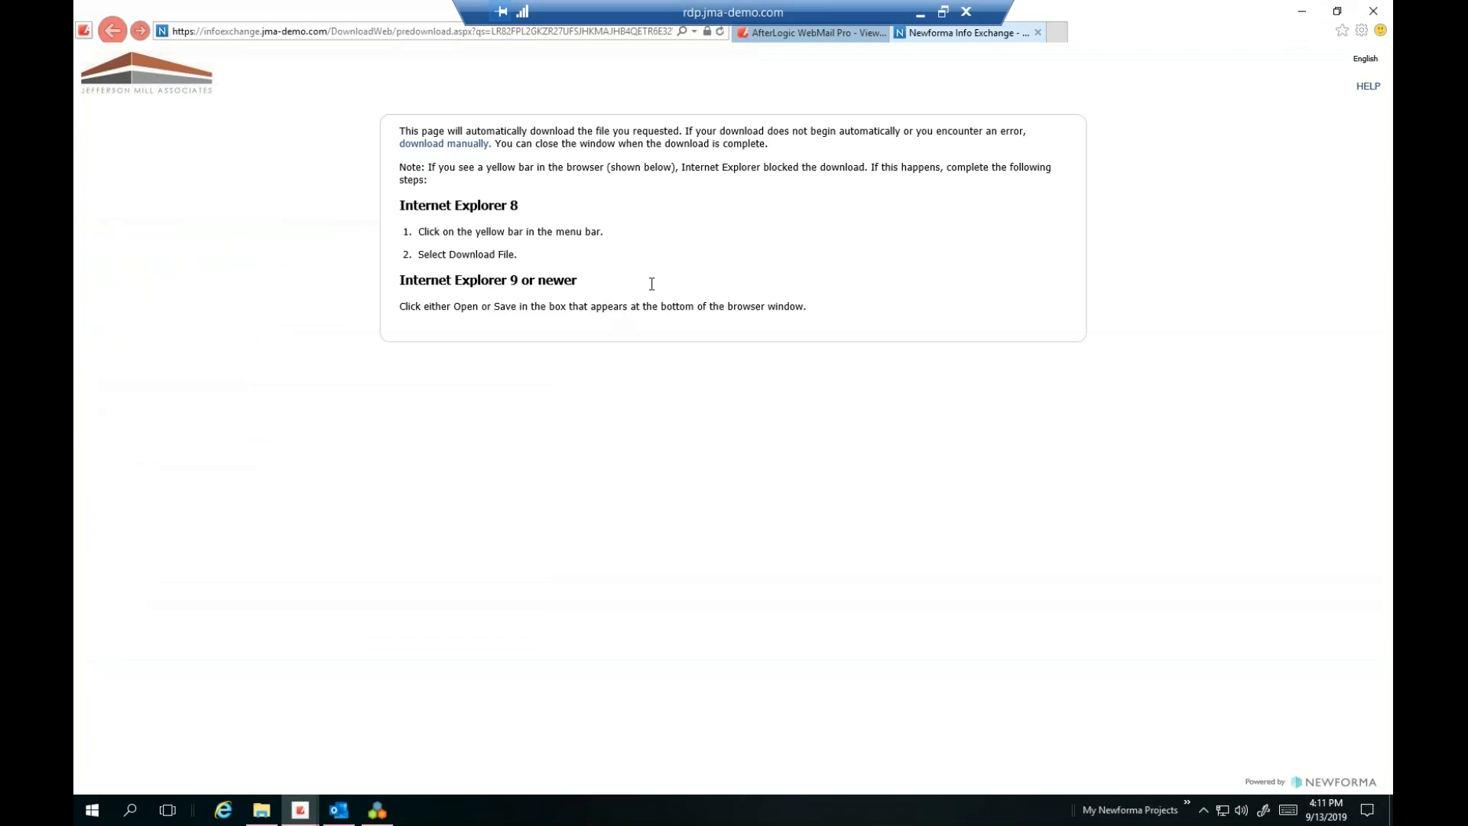
left_click(824, 34)
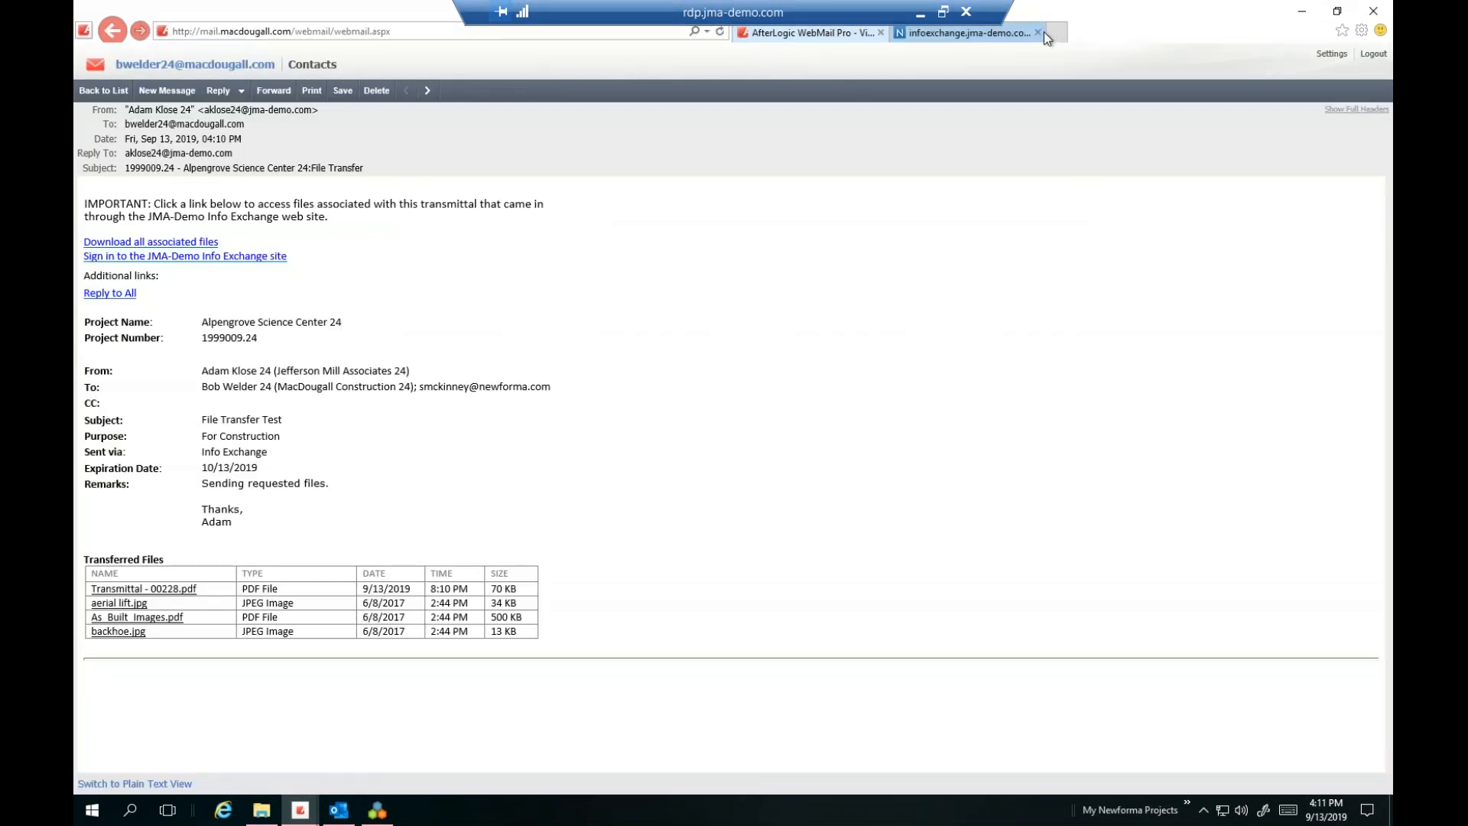
left_click(1038, 32)
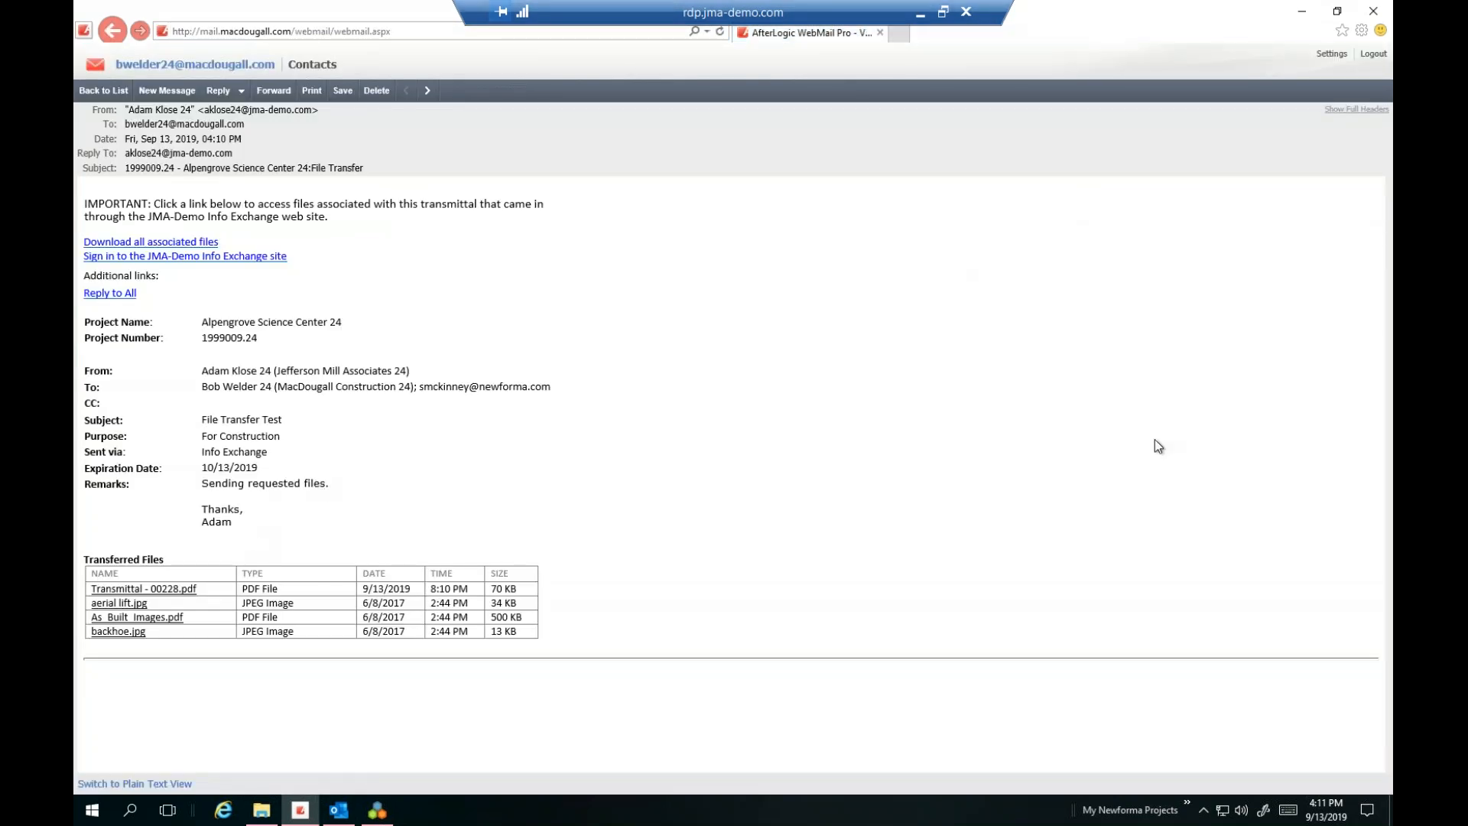
left_click_drag(1392, 138, 716, 170)
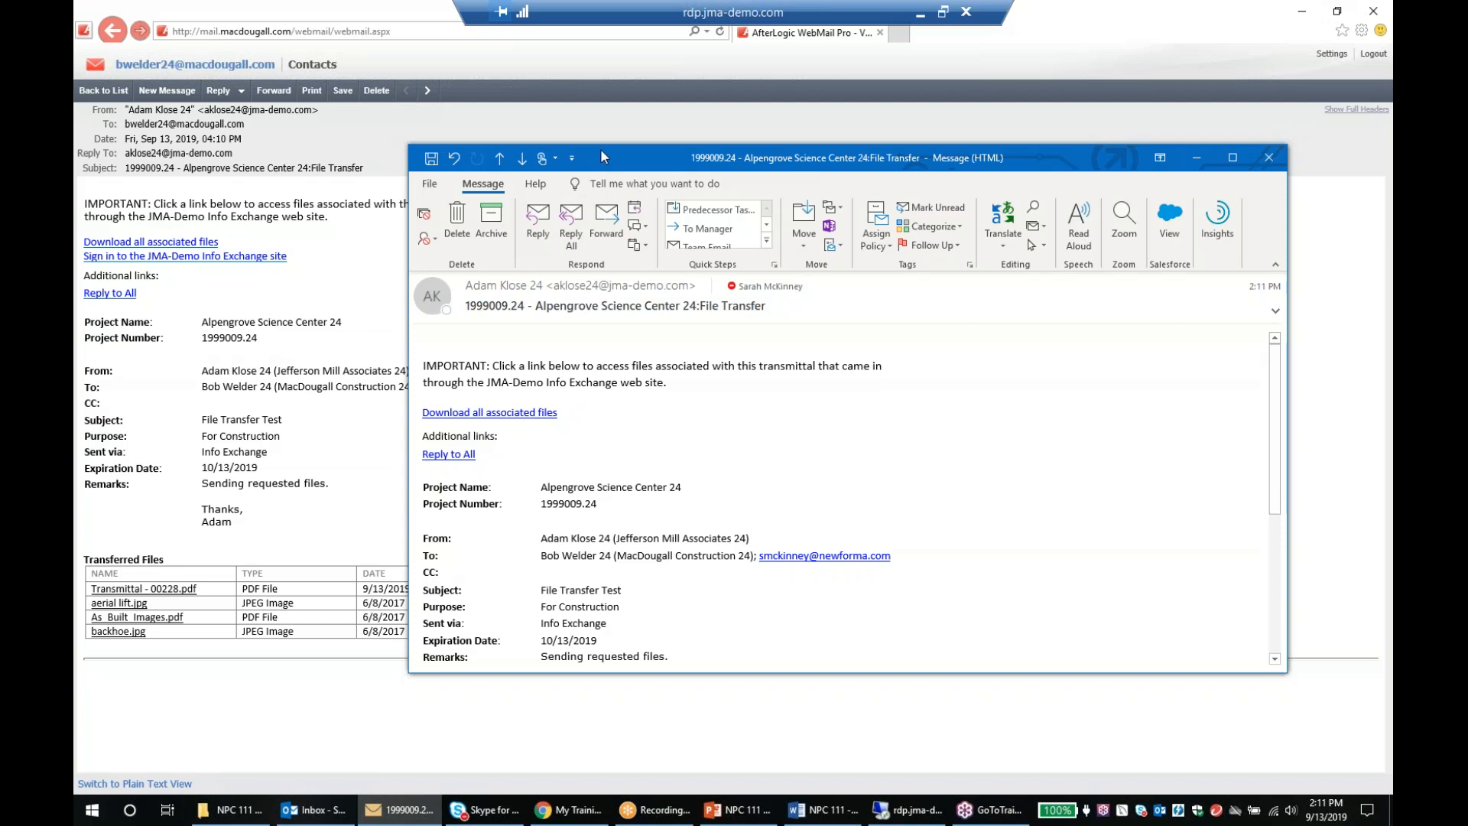
Stretch the Outlook message window taller so all four transferred files are listed
left_click_drag(599, 144, 586, 7)
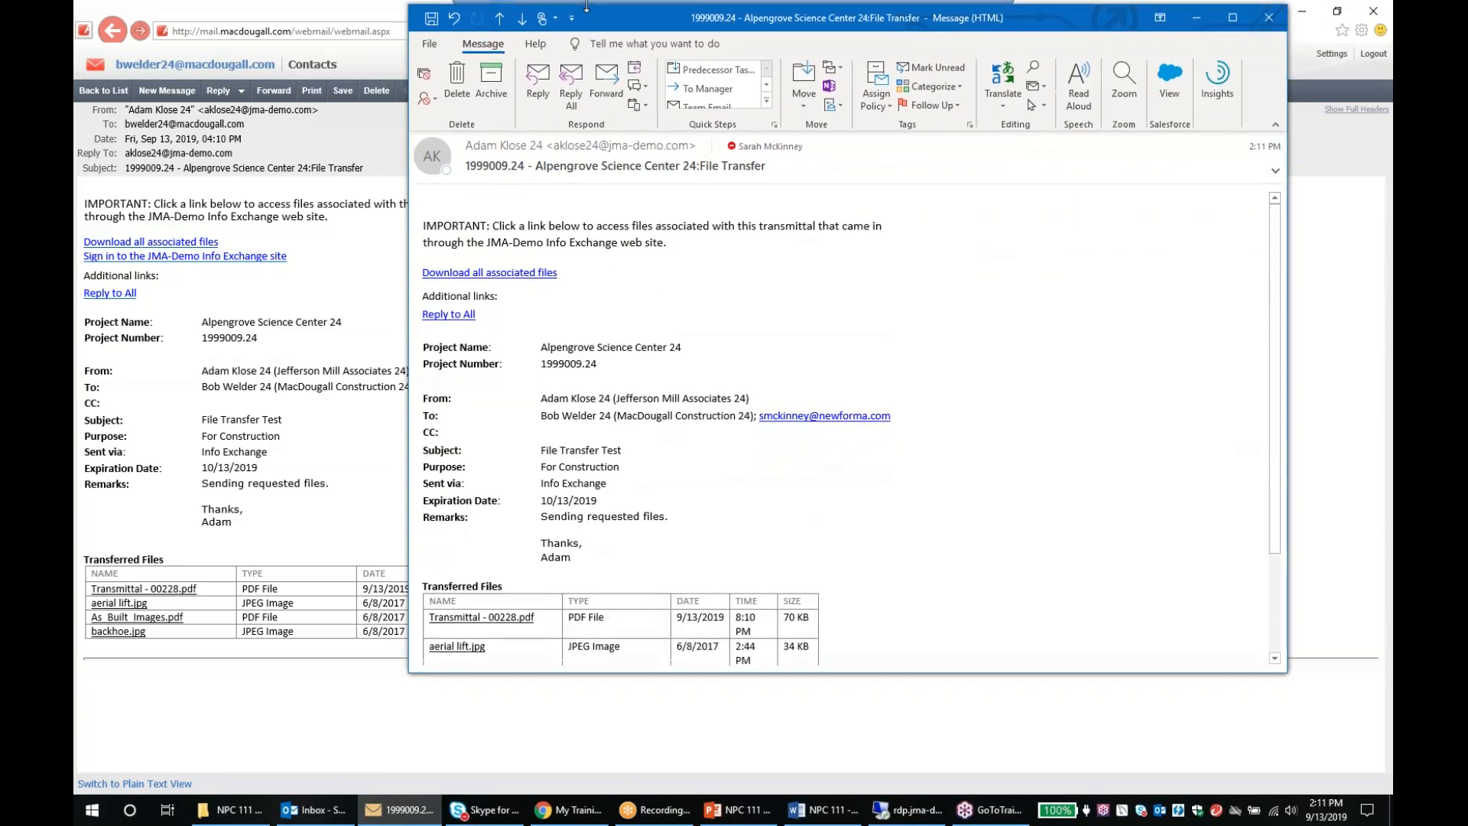
left_click_drag(971, 675, 925, 755)
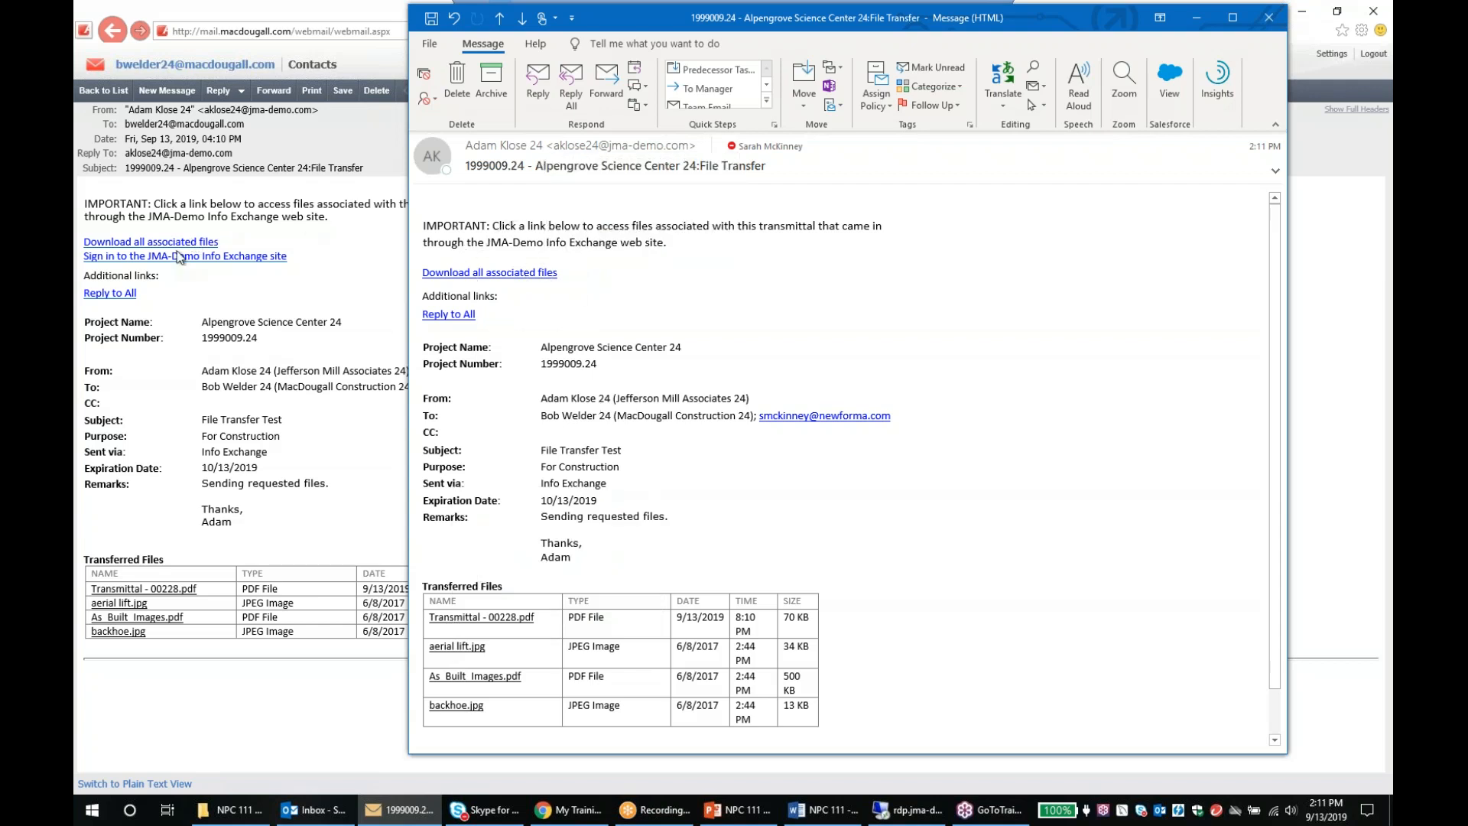
key("ctrl")
Close the Outlook copy and sign in to the JMA-Demo Info Exchange site from the email link
left_click(1267, 17)
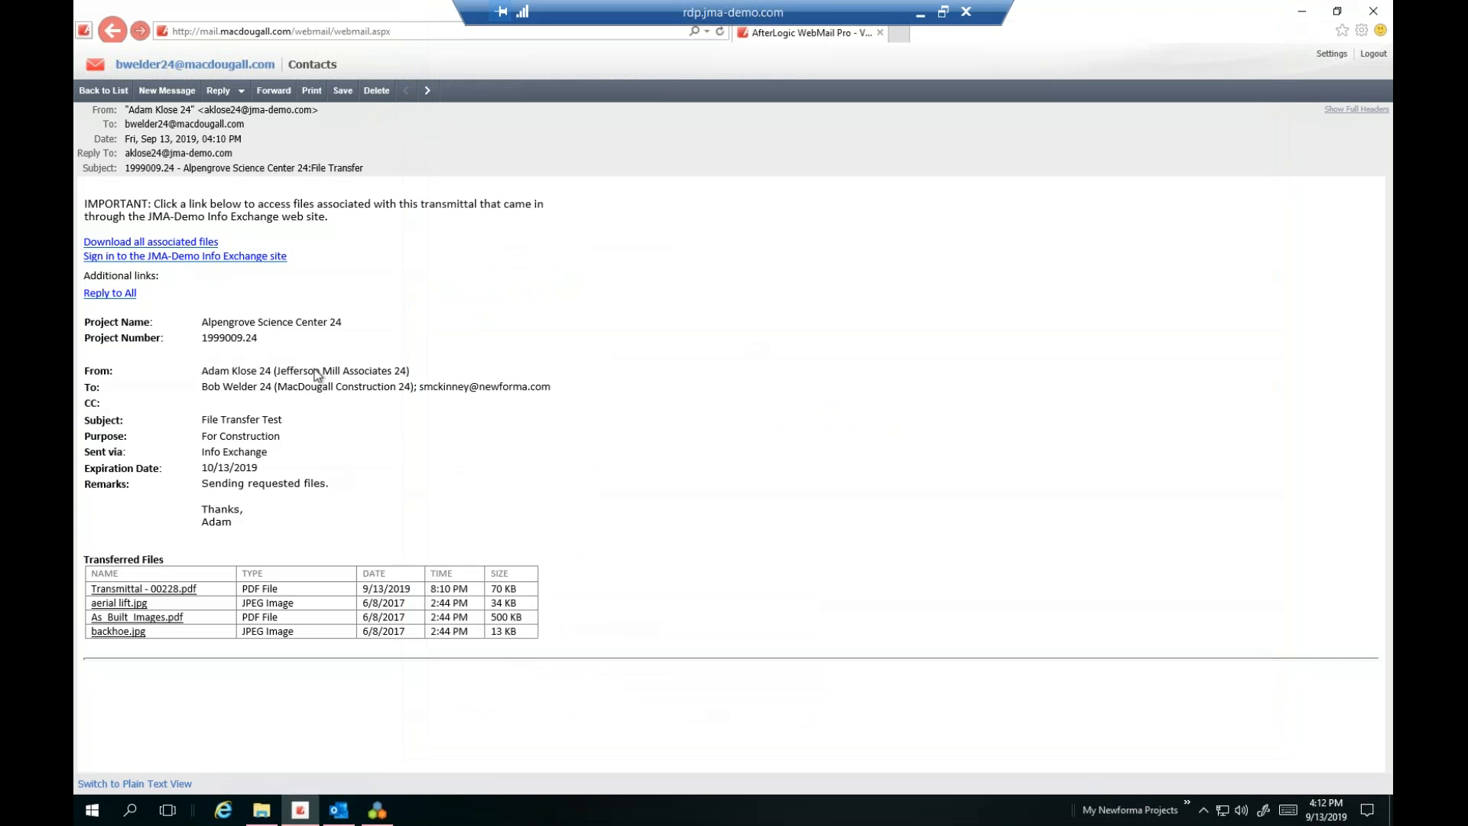
left_click(264, 257)
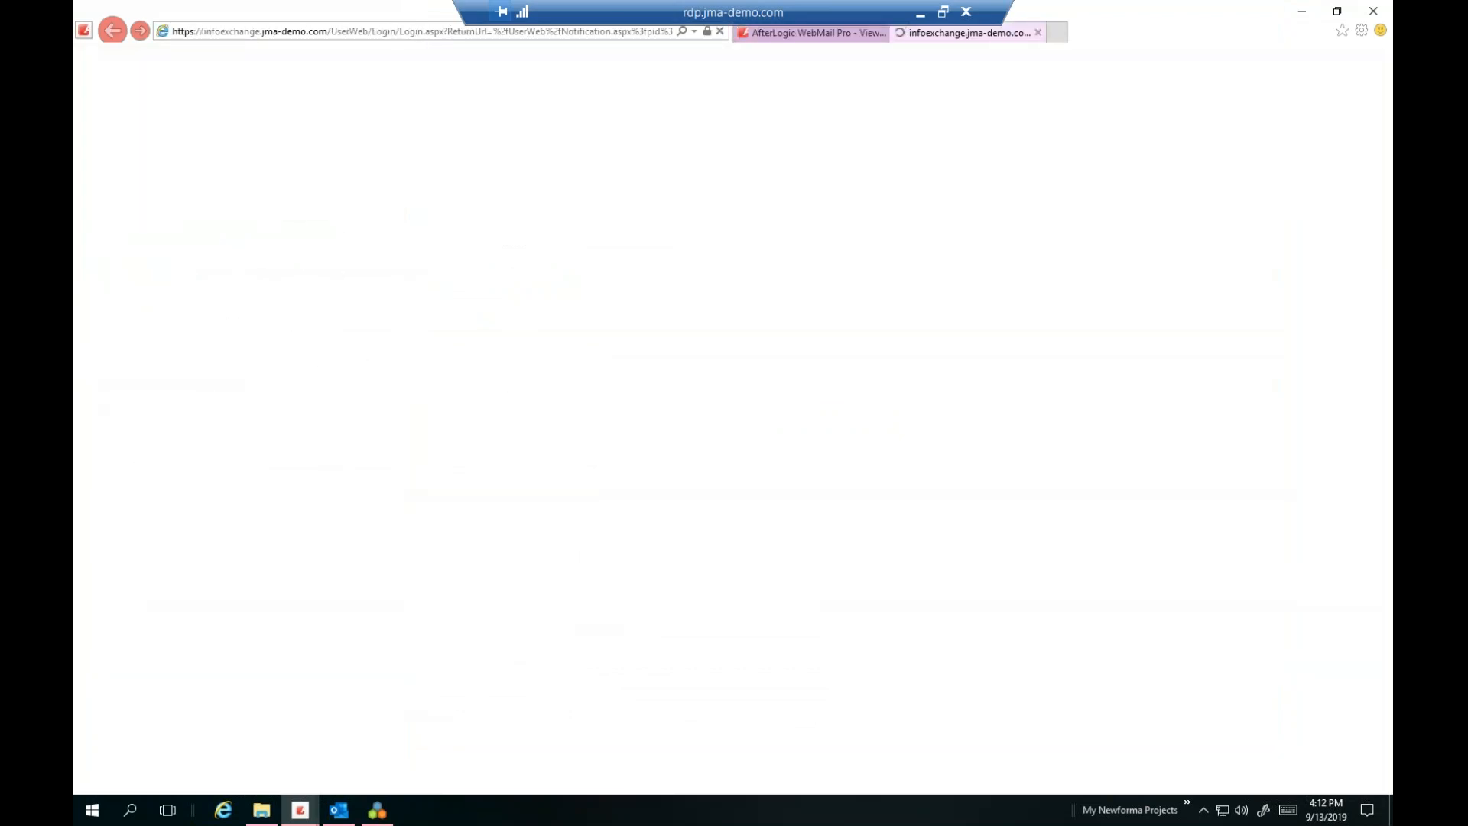
left_click(882, 321)
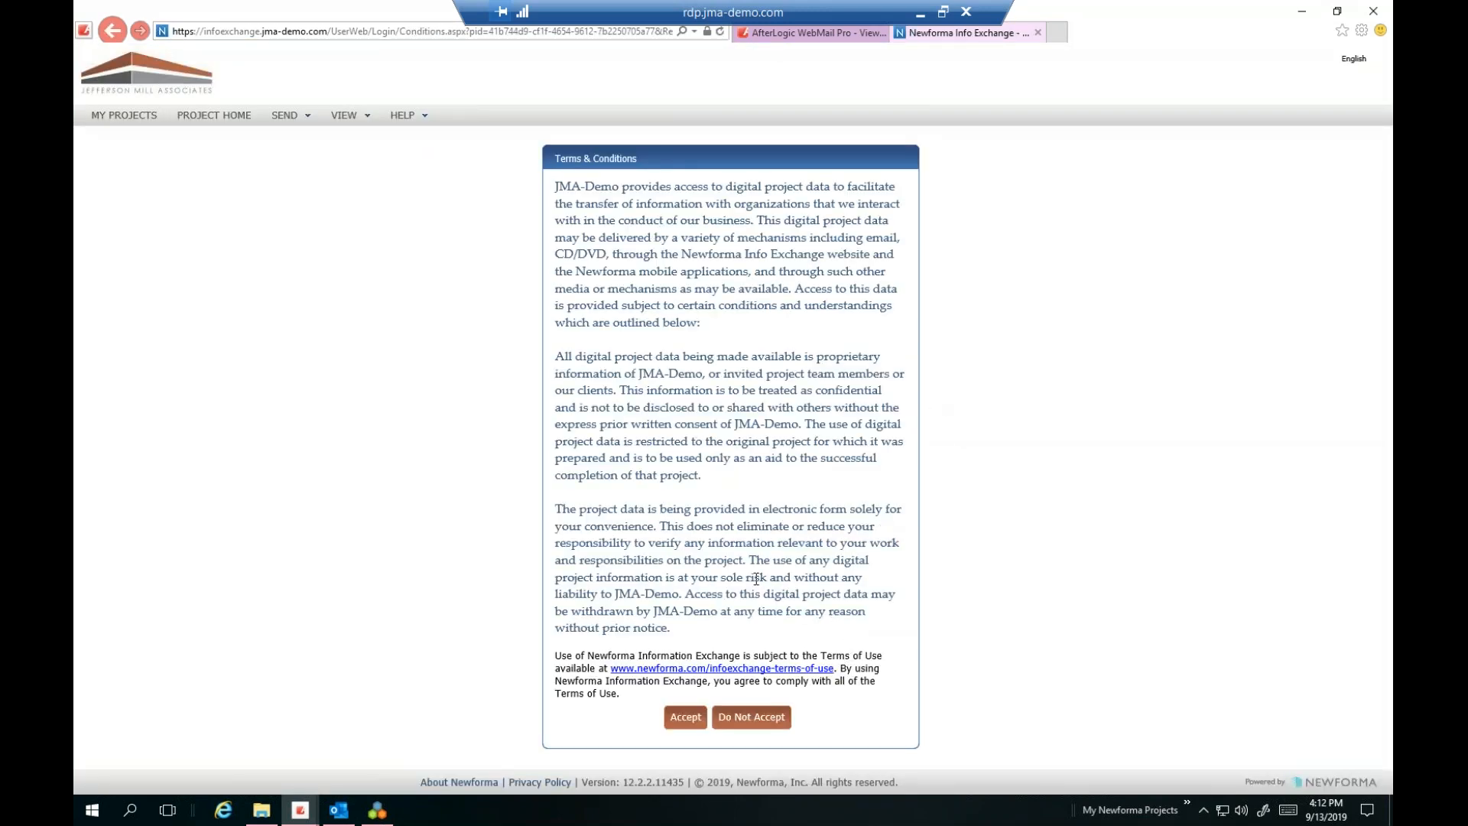
Accept the terms, then review File Transfer Test's remarks, change log and files before returning to the list
left_click(683, 719)
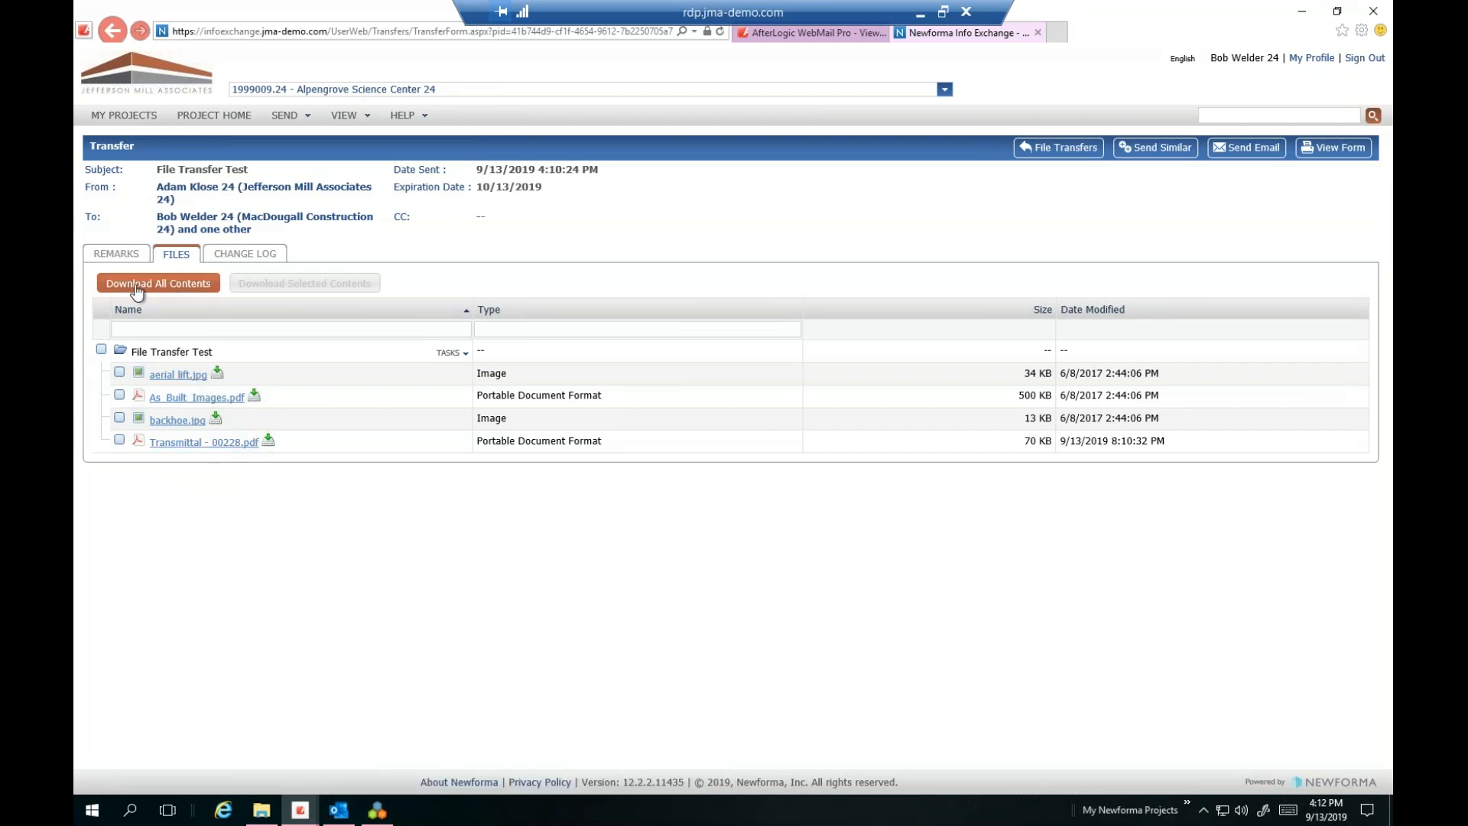
left_click(116, 253)
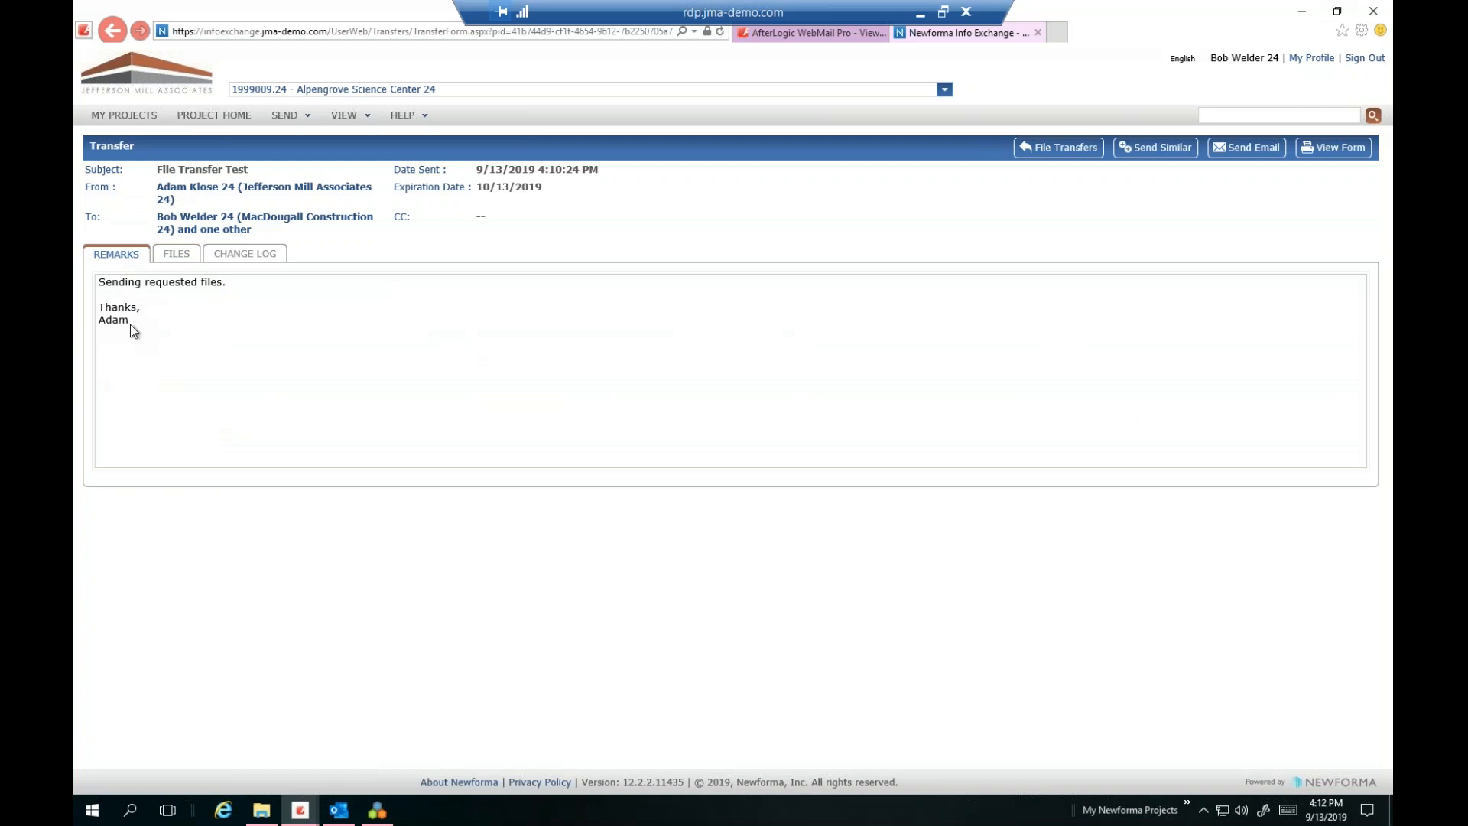
left_click(248, 256)
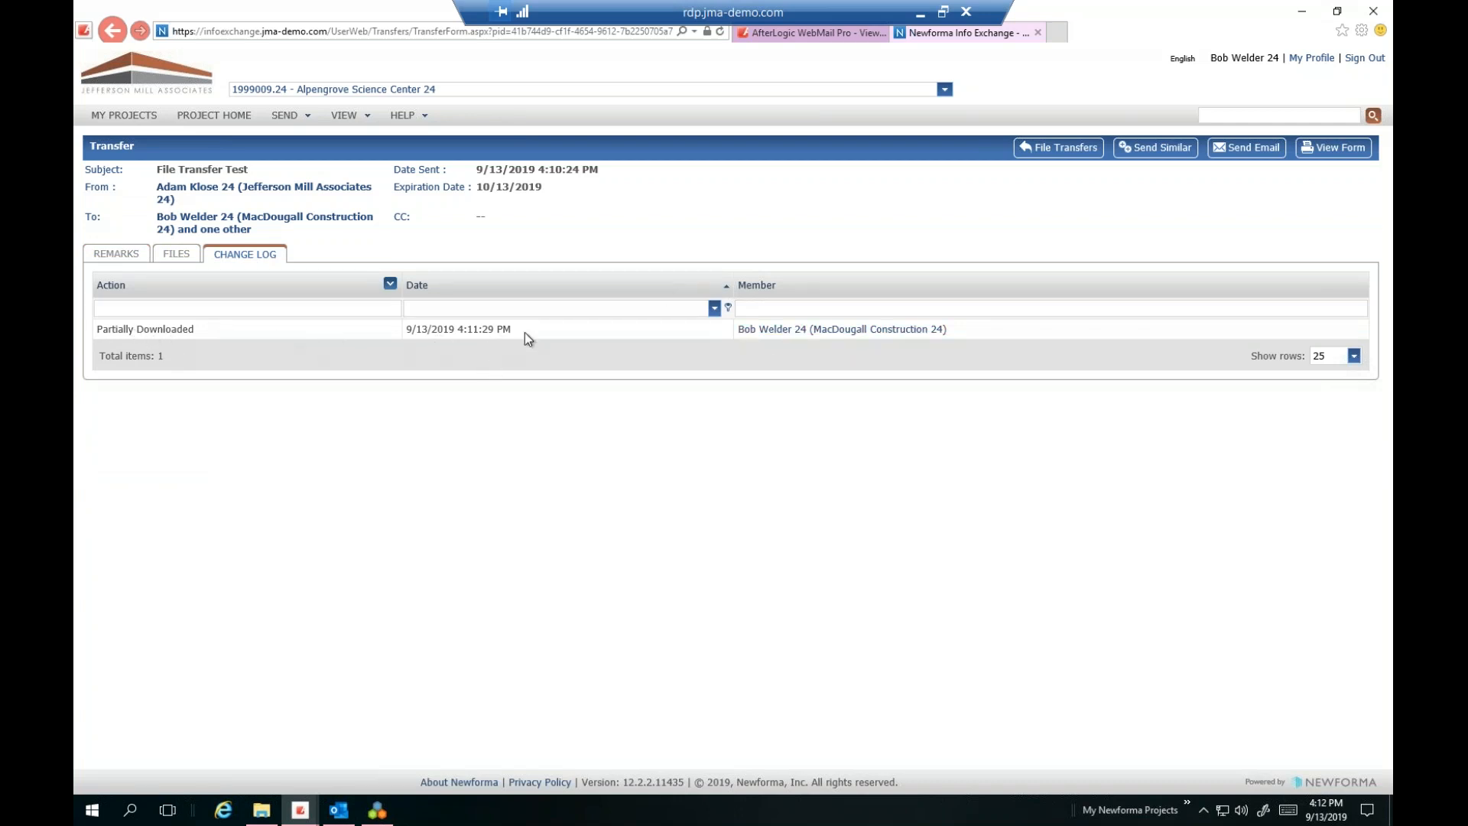
left_click(181, 260)
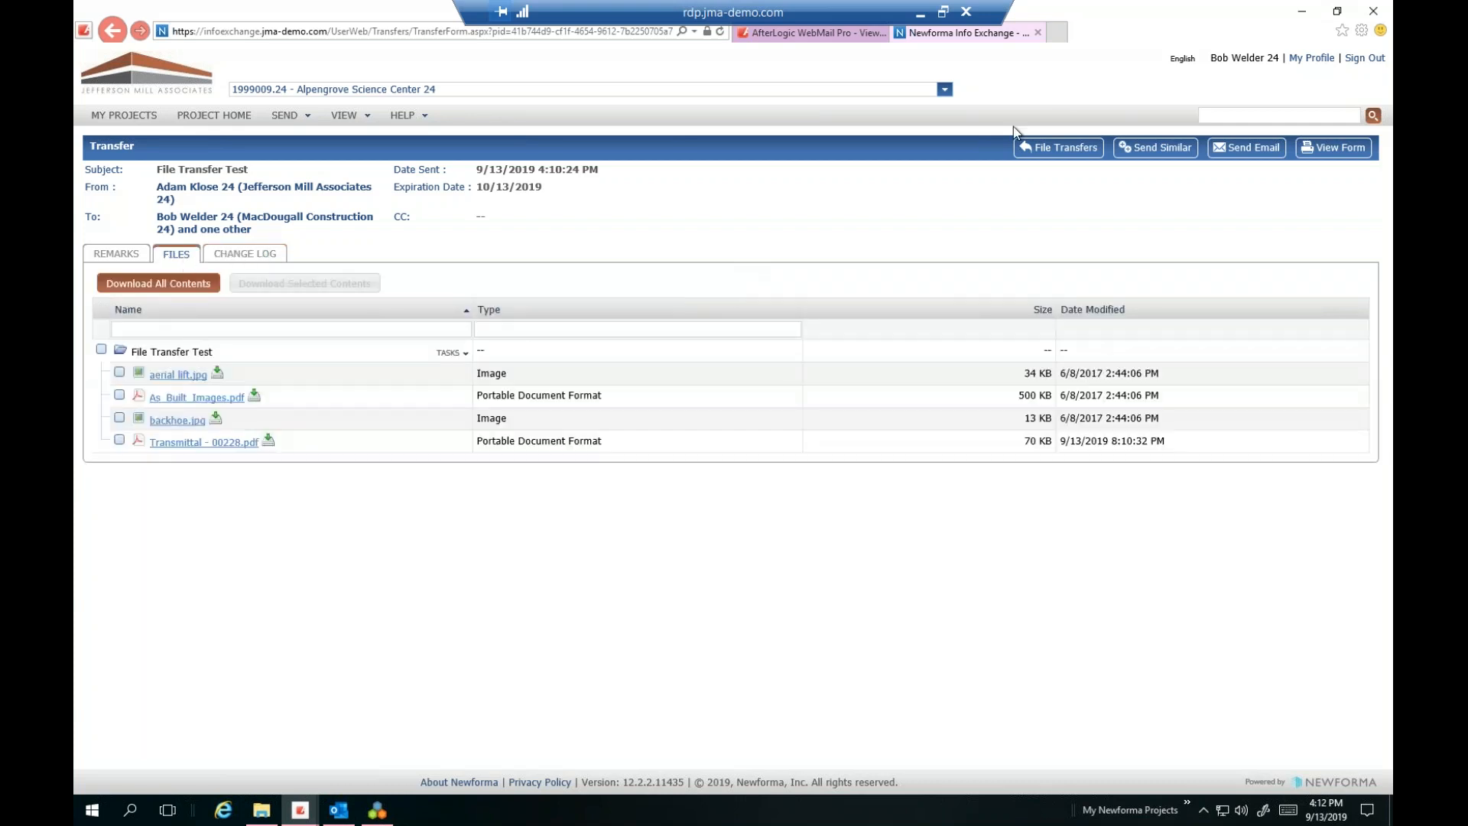
left_click(1058, 148)
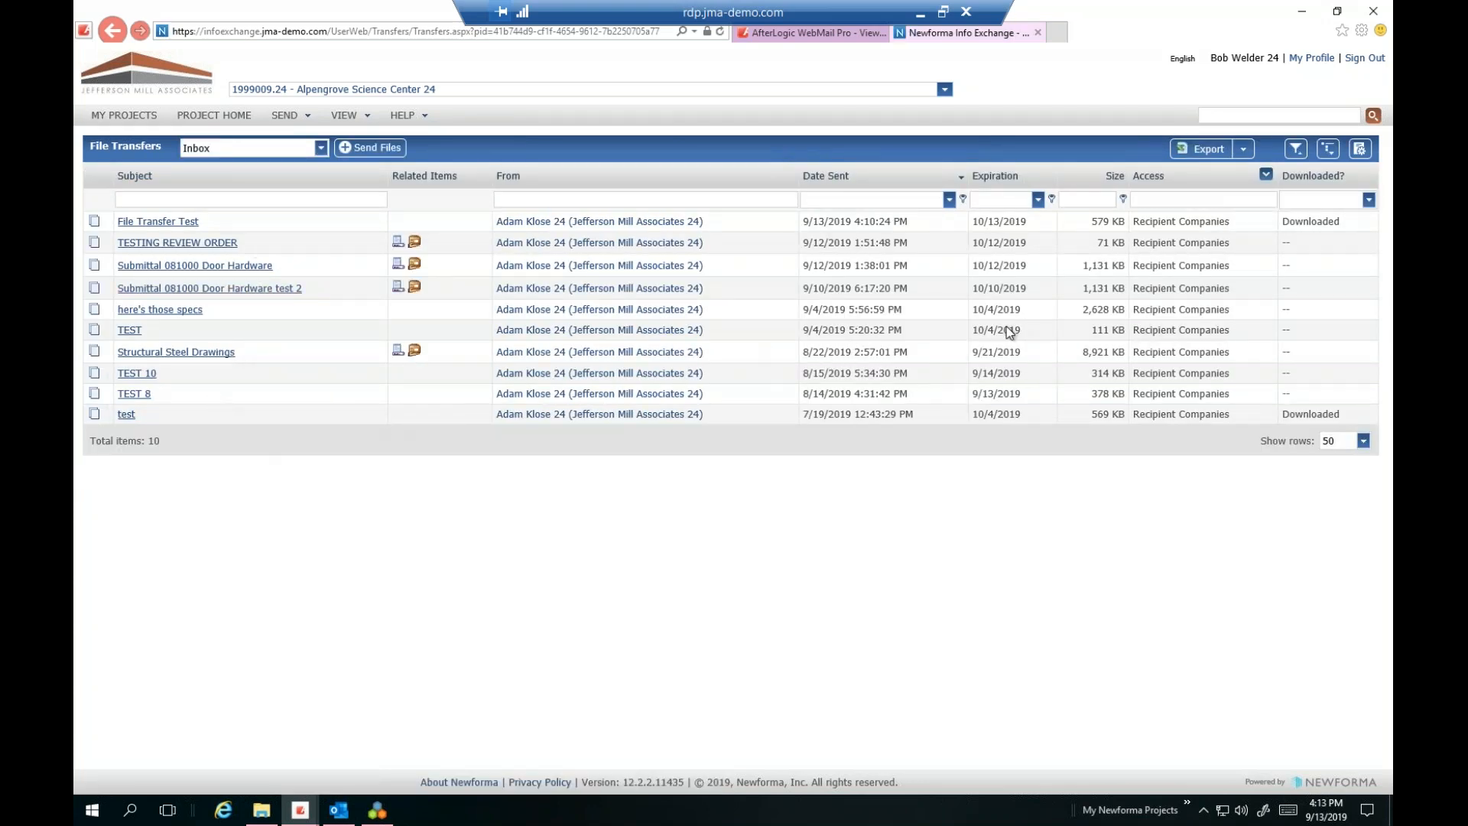
Check the transfer view choices, keep the Inbox, and start a new Send Files transfer
left_click(321, 148)
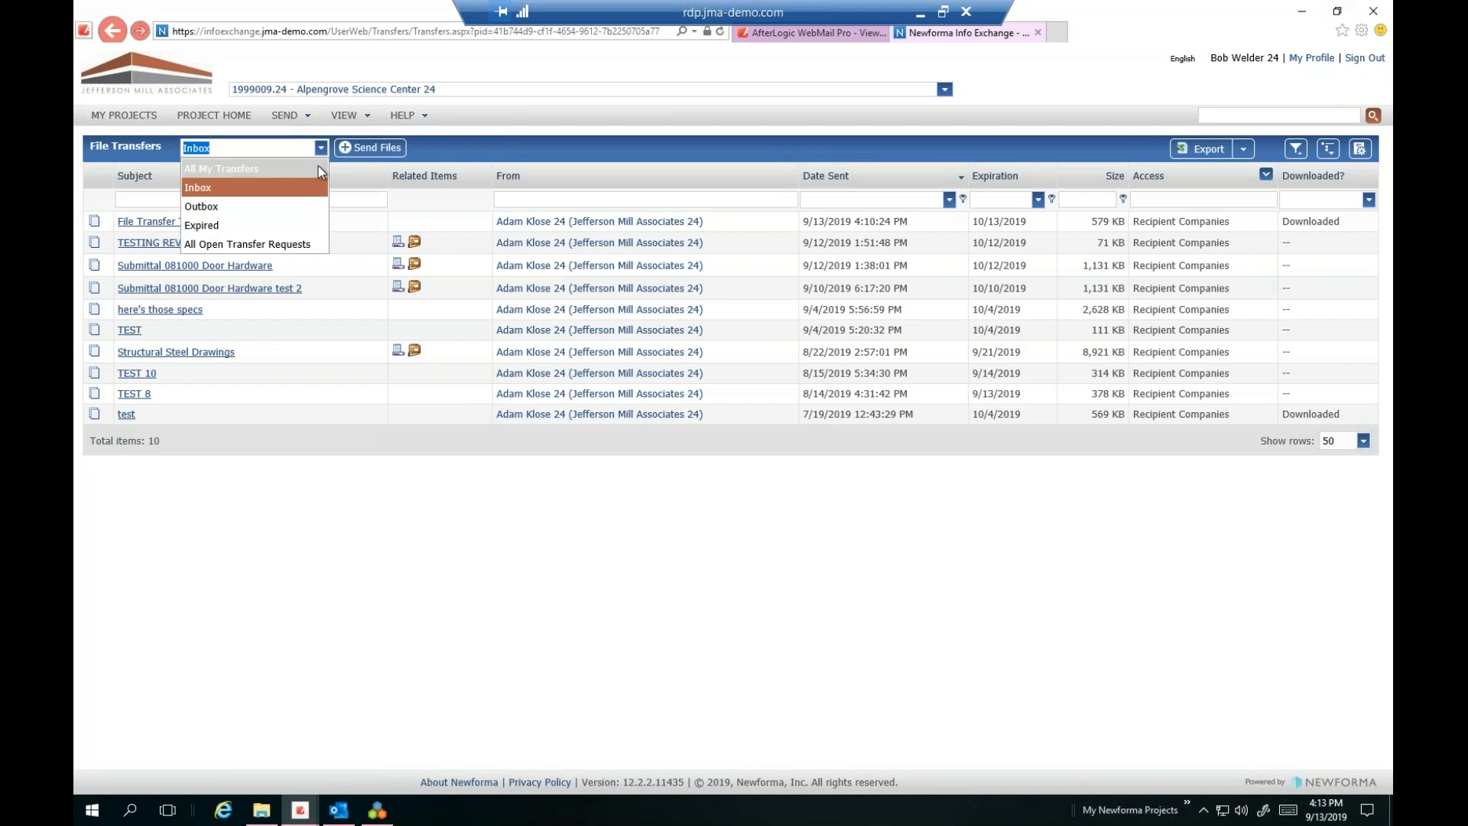
left_click(310, 243)
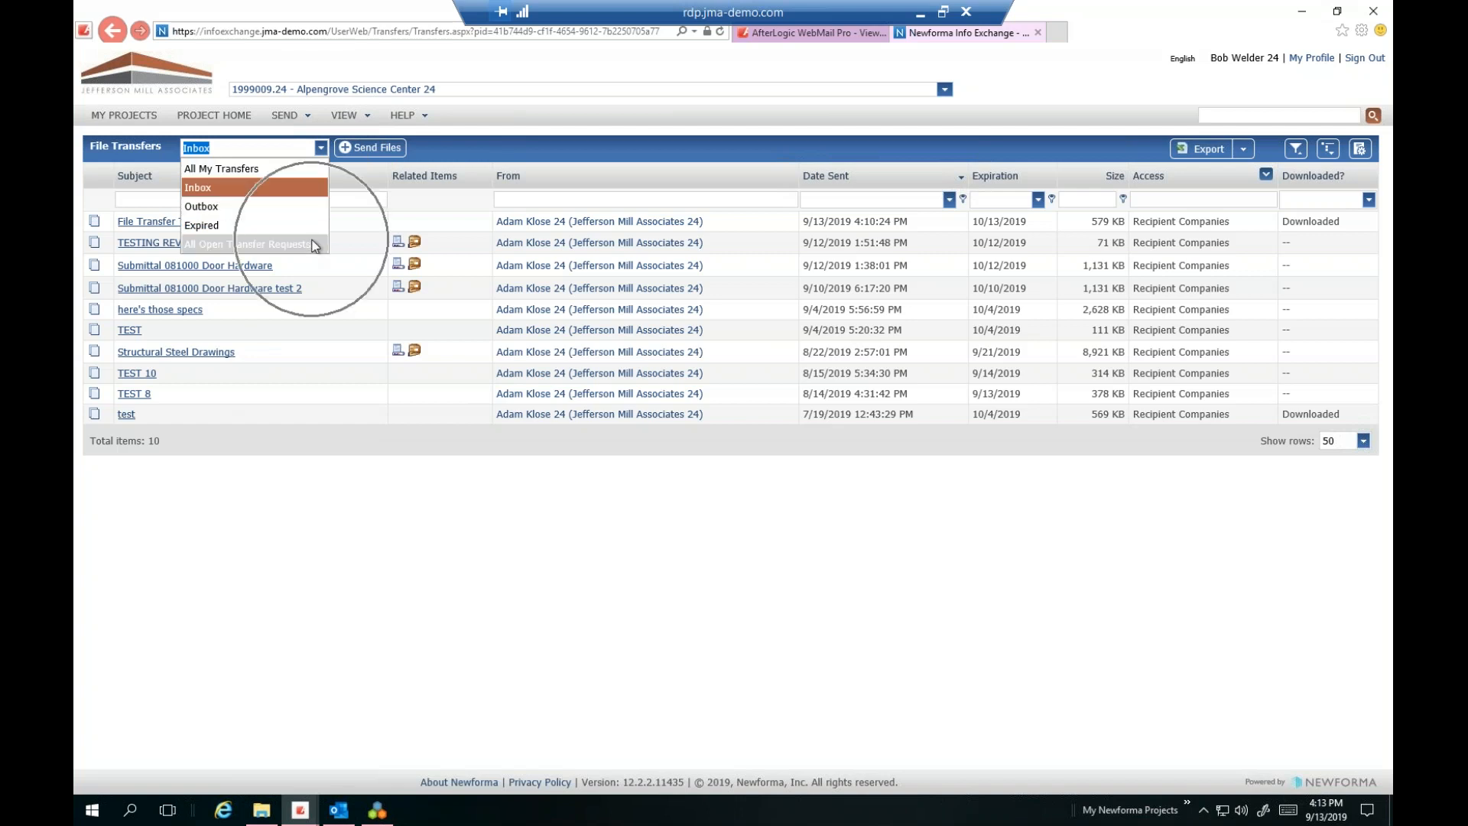
left_click(454, 141)
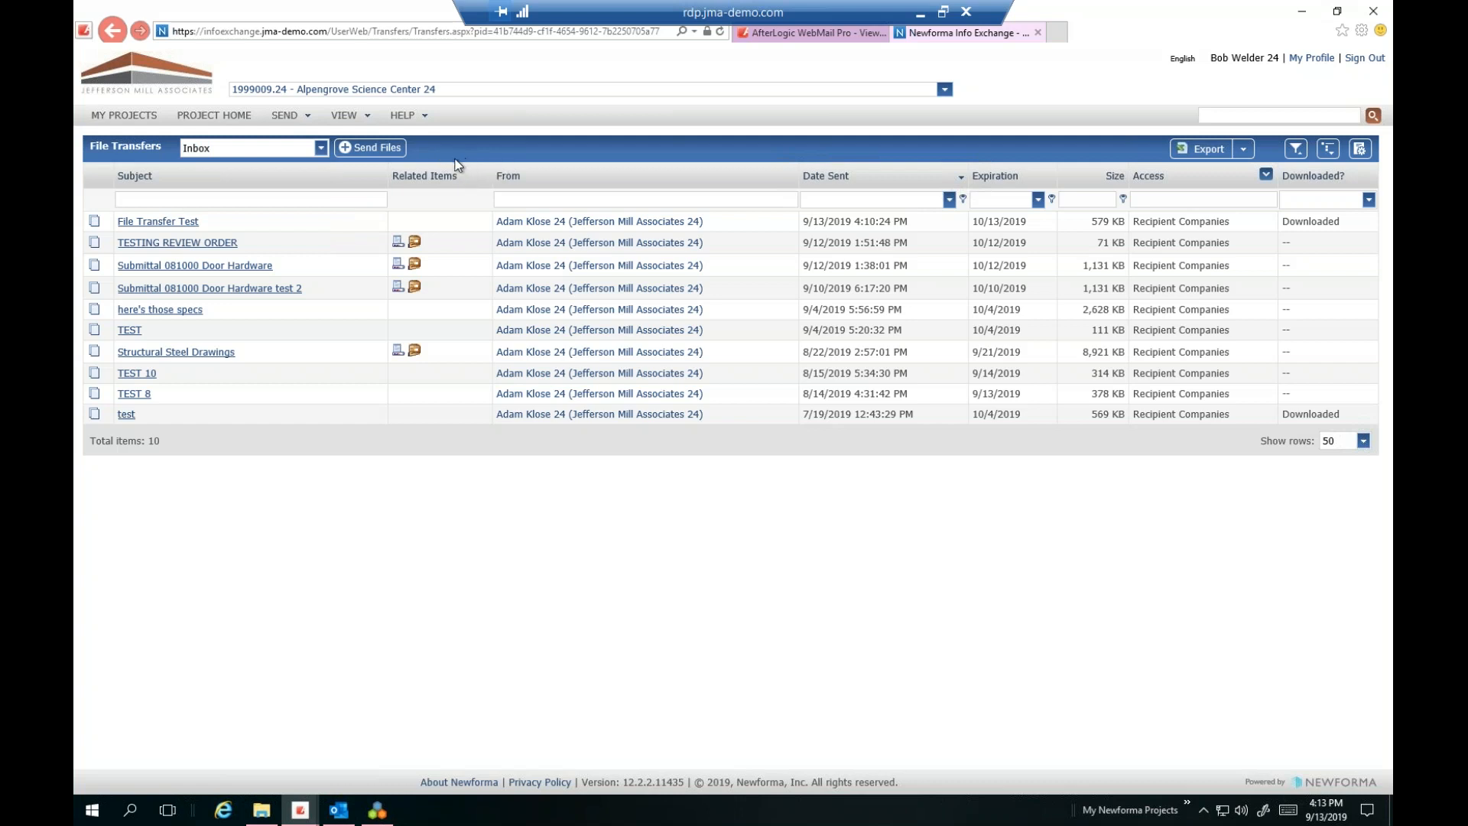
left_click(371, 150)
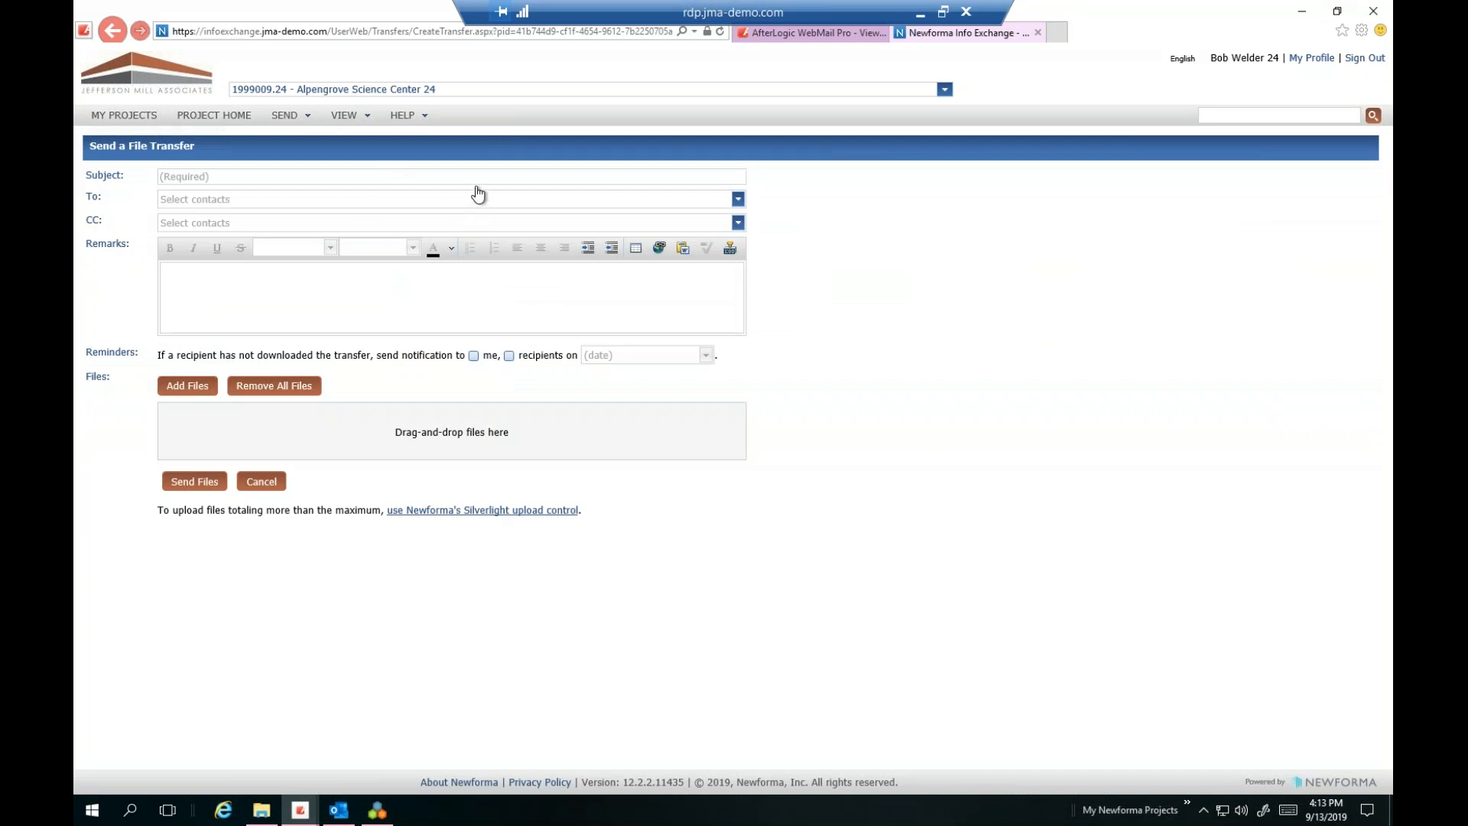
left_click(196, 177)
Enter subject 'response to those sent files', address it to the original sender, and CC the Design Team
type("response to those sent files")
left_click(205, 199)
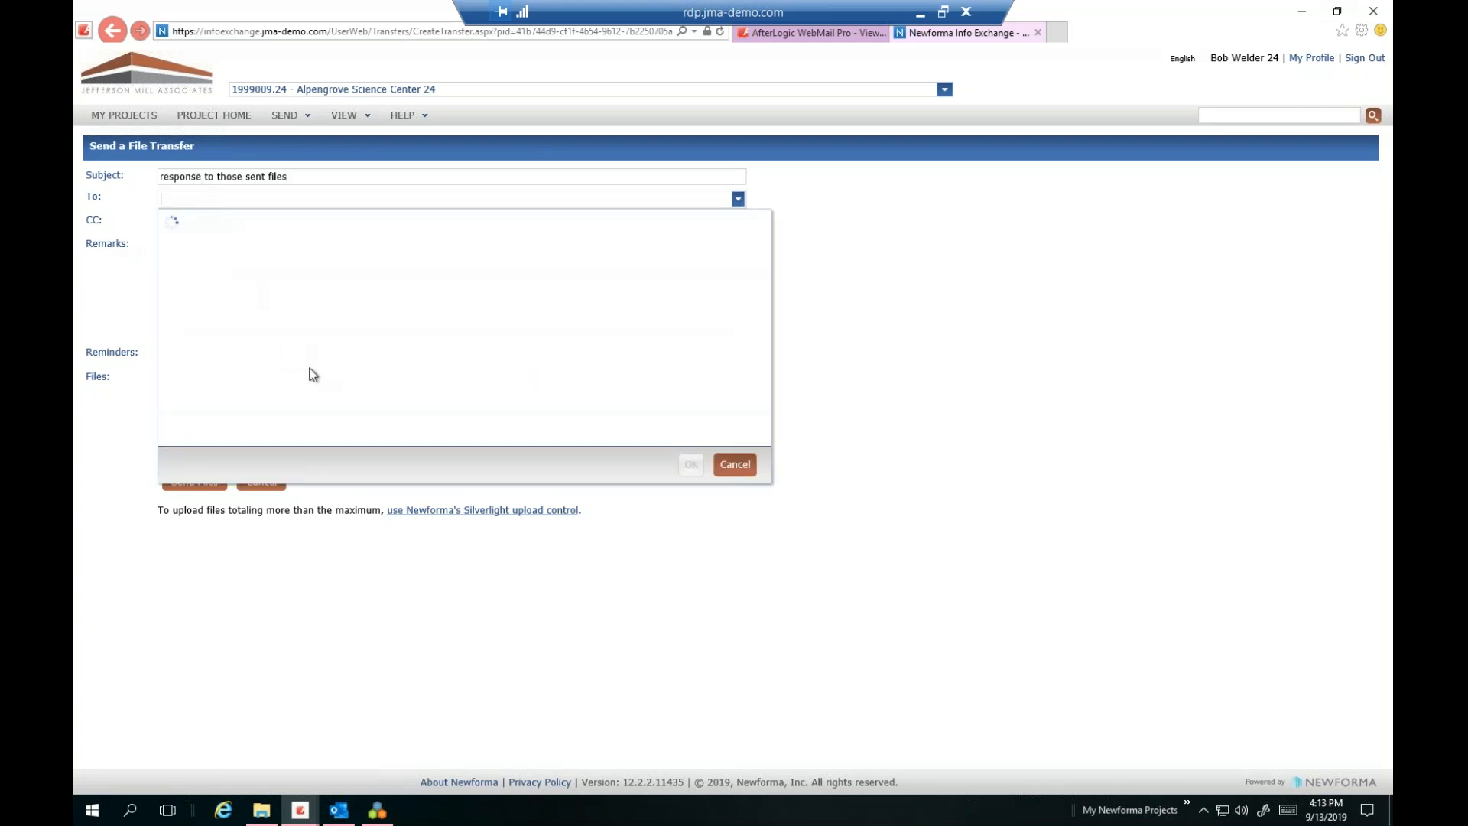
mouse_move(759, 292)
left_mouse_down()
mouse_move(759, 384)
mouse_move(768, 296)
left_mouse_up()
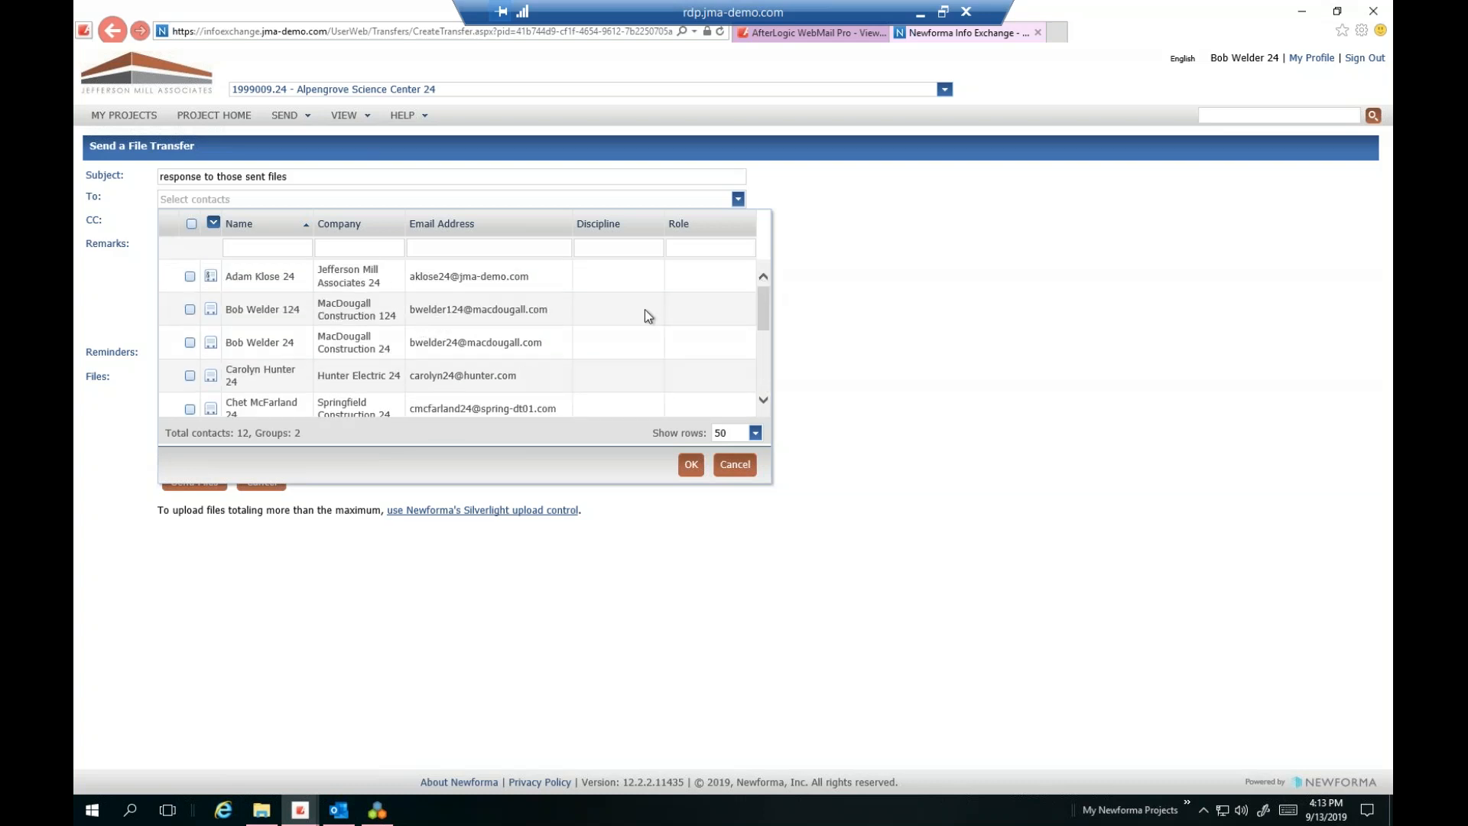
left_click(190, 276)
left_click(690, 463)
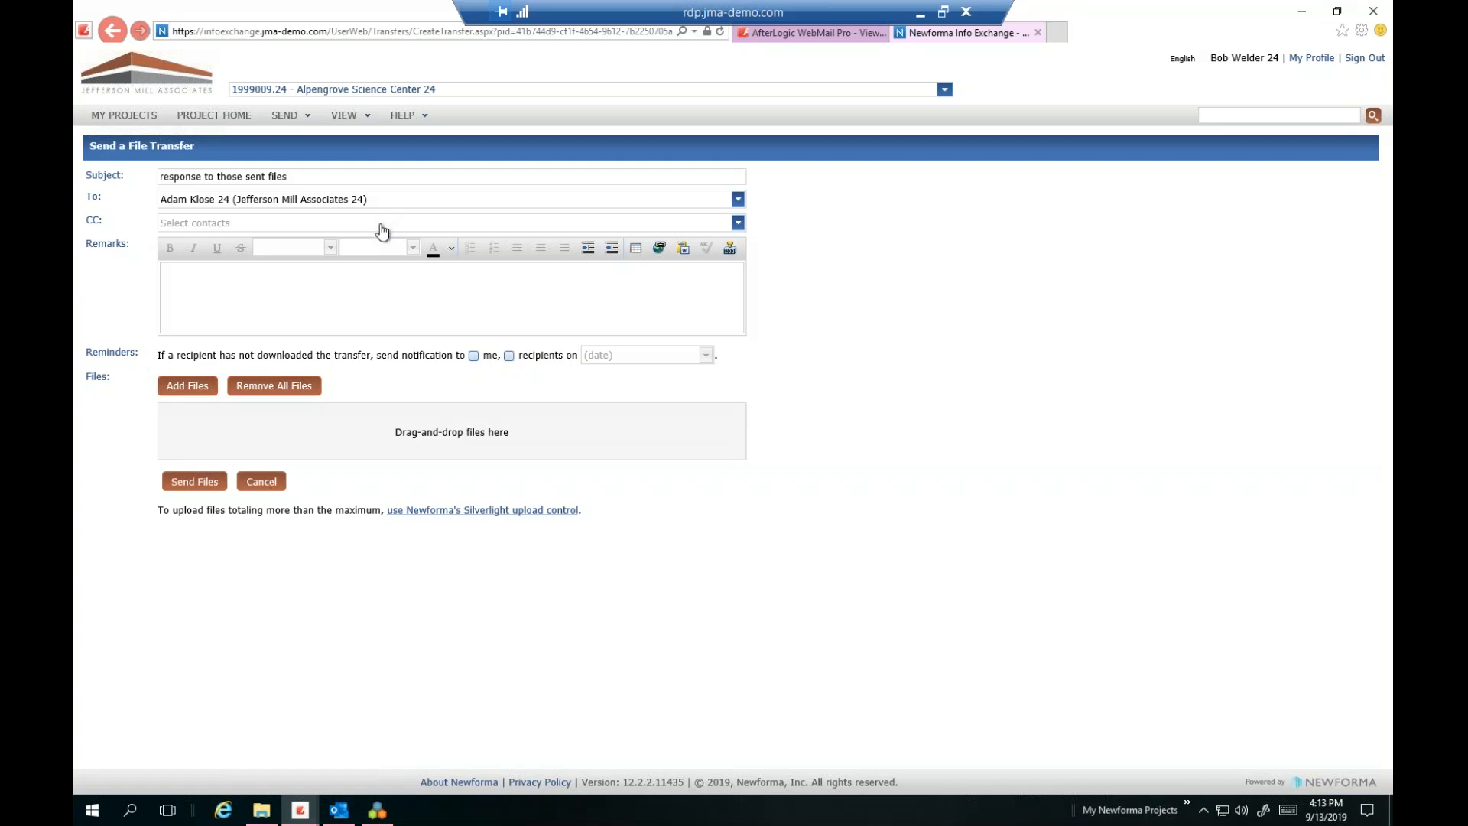
left_click(383, 231)
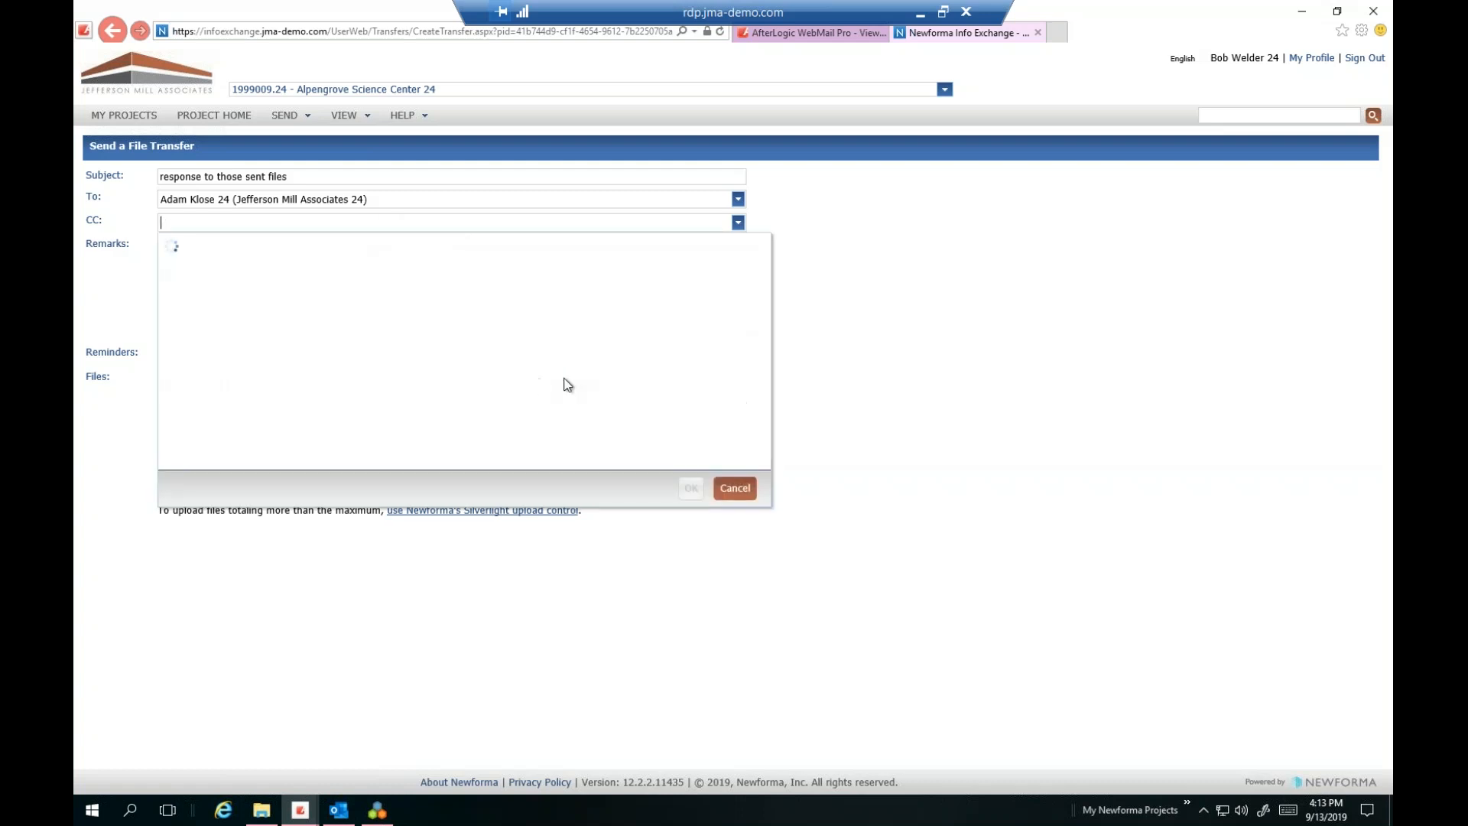
scroll(428, 347, "down", 4)
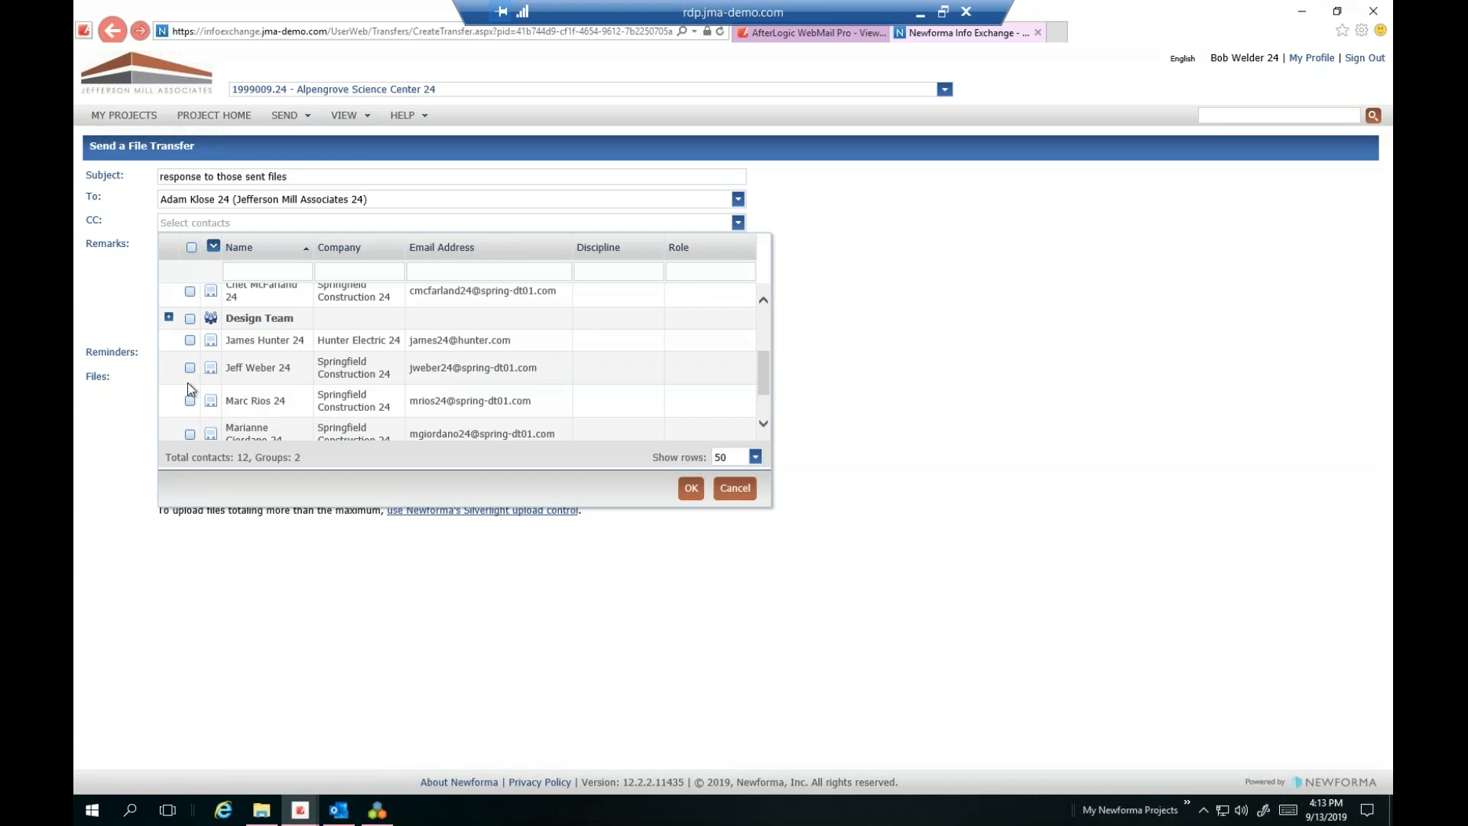
left_click(190, 318)
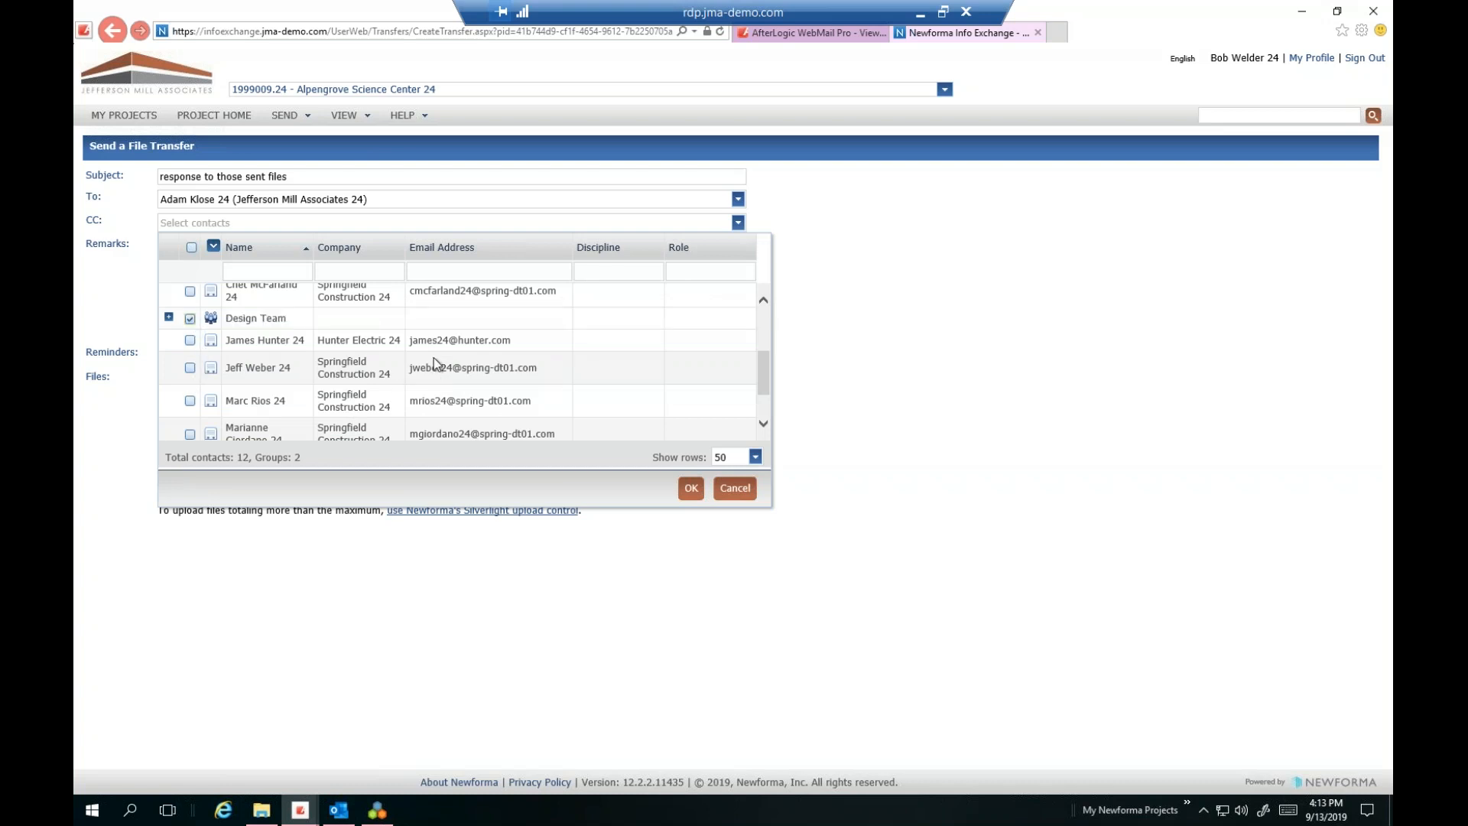
left_click(691, 488)
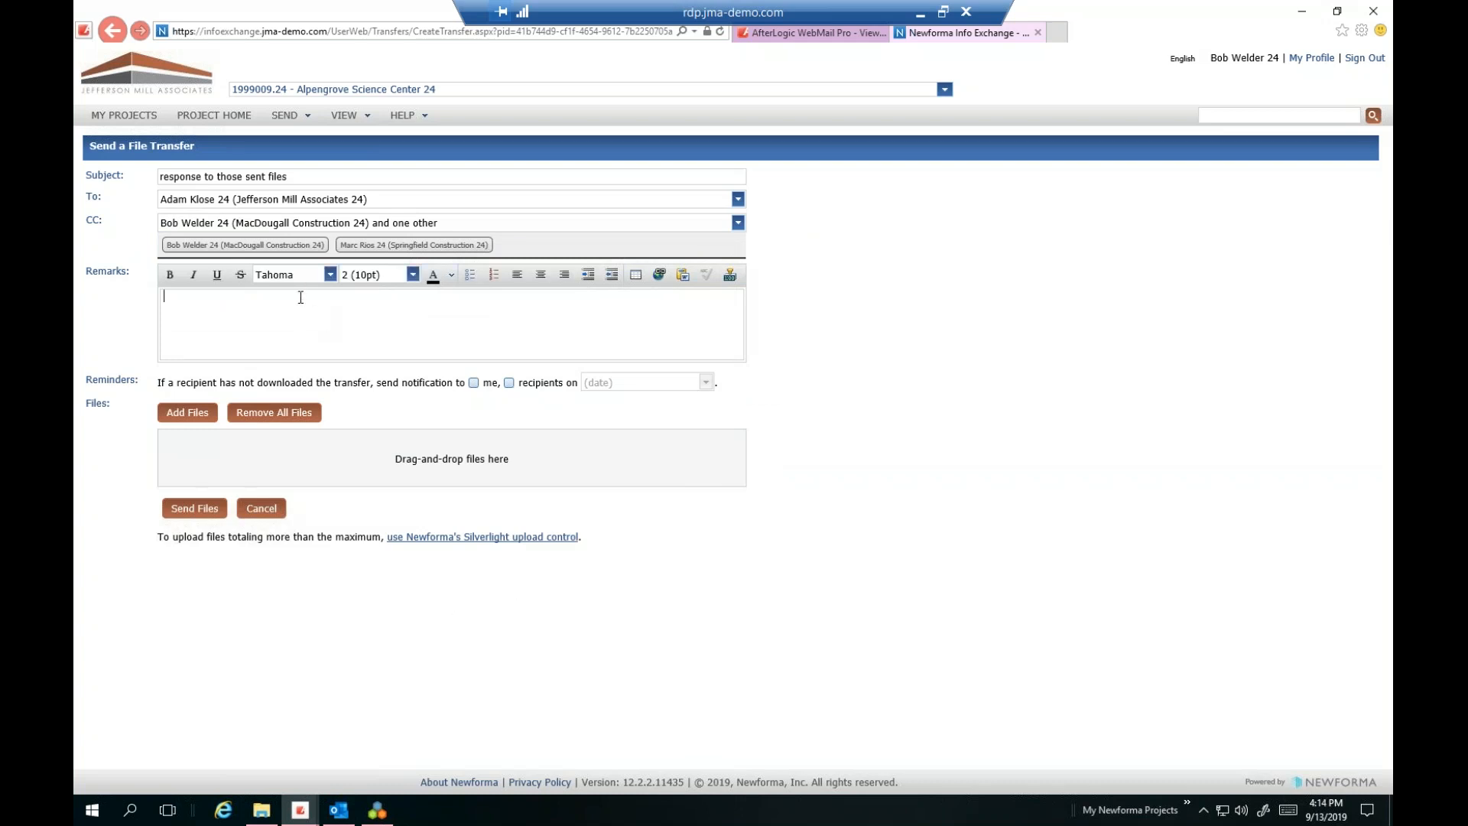
Add the remark 'test transfer', attach Product_Data.pdf, and send the file transfer
type("test transfd")
key("BackSpace")
type("er")
left_click(343, 468)
left_click(195, 420)
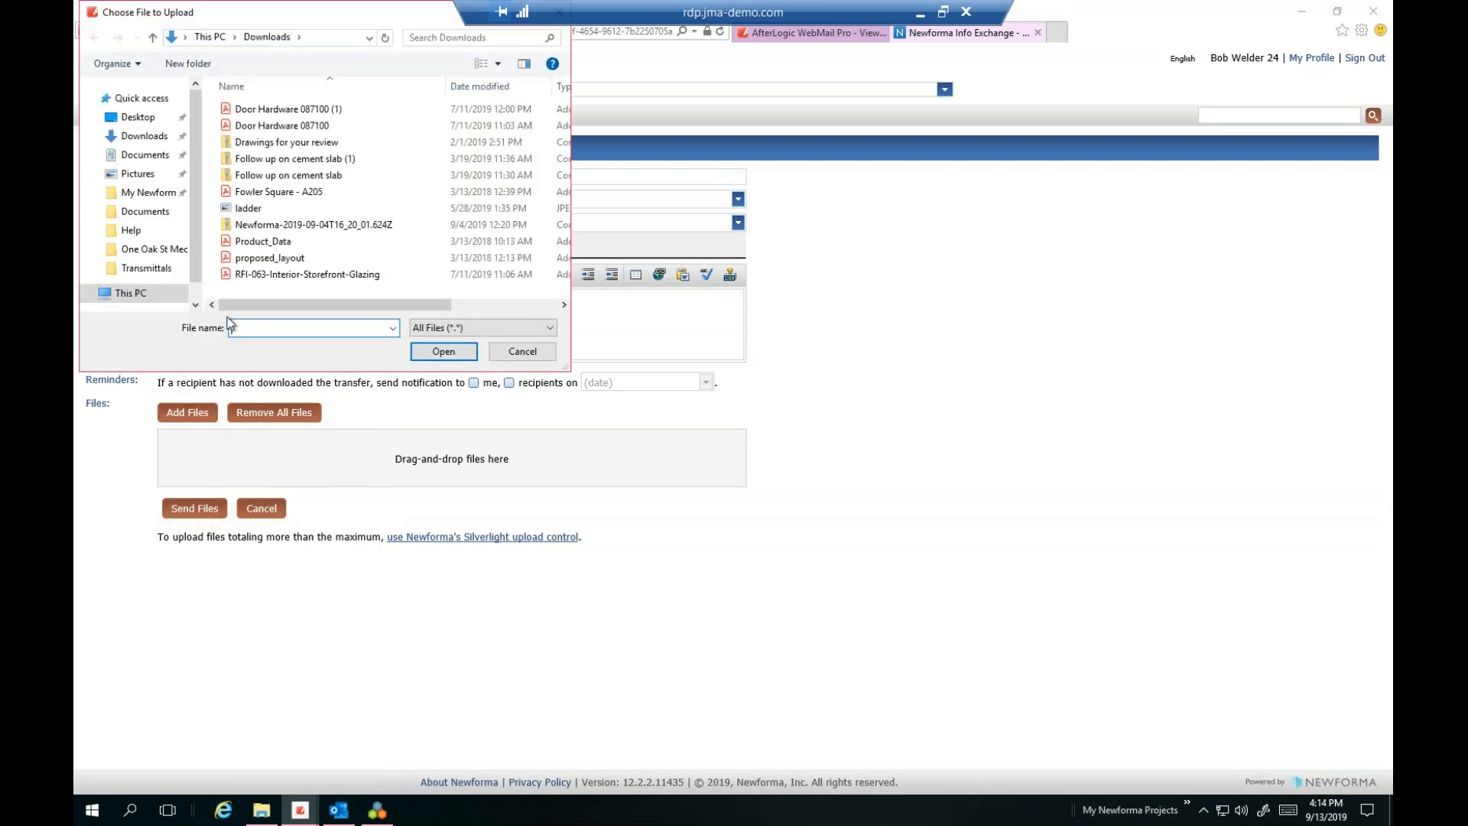
left_click(344, 241)
left_click(461, 351)
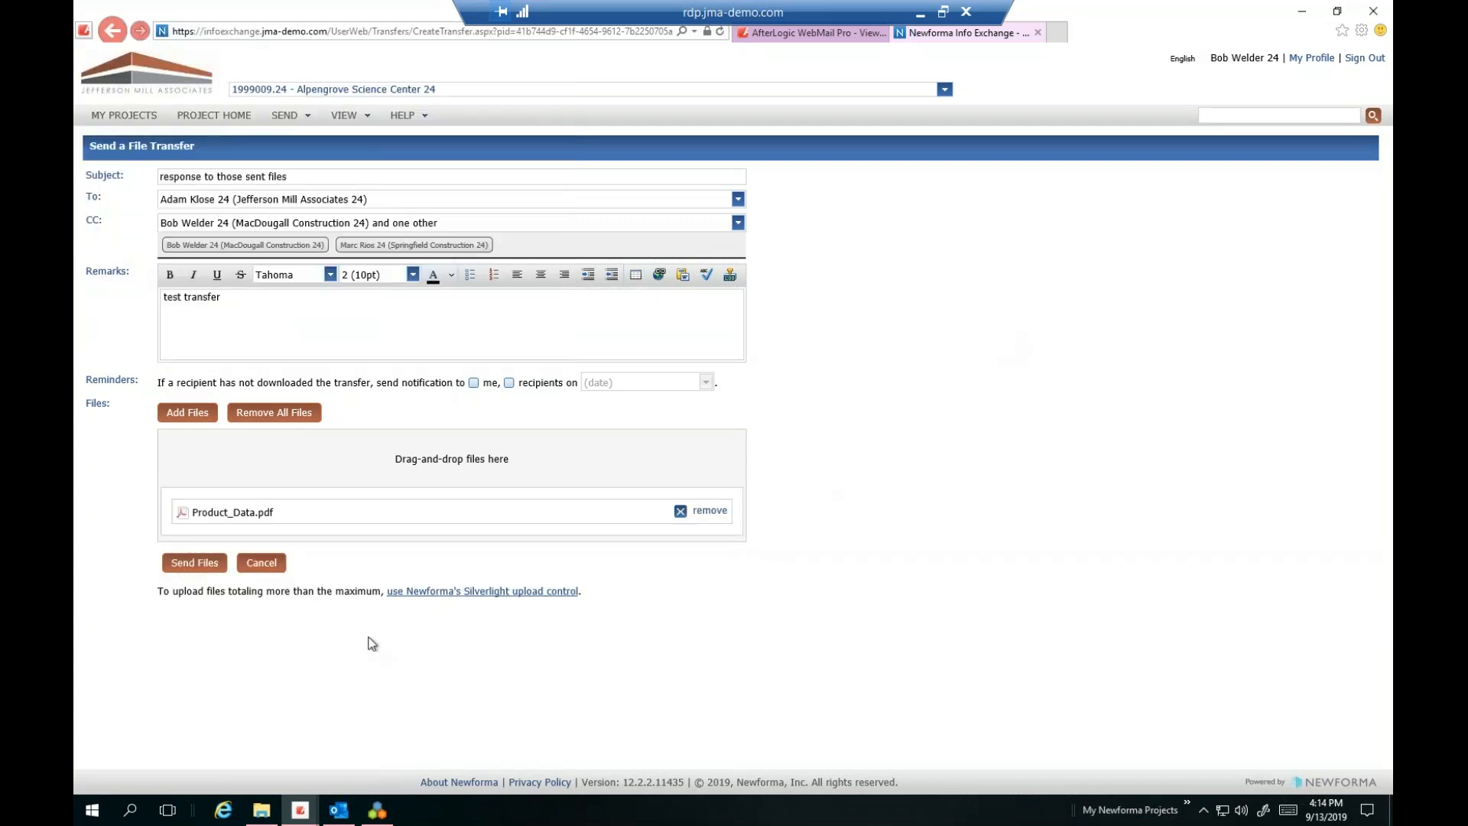
left_click(188, 570)
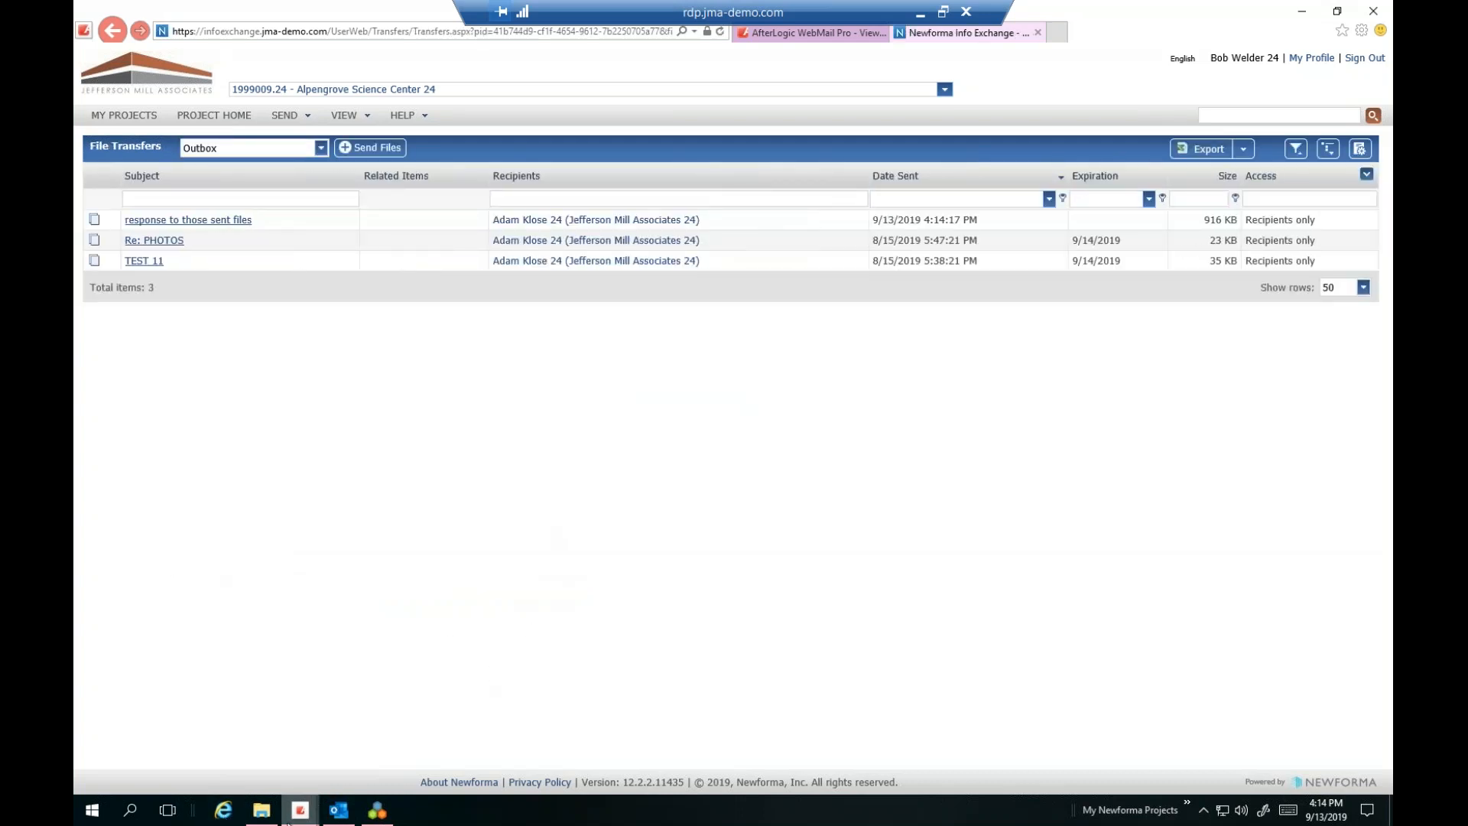
mouse_move(298, 817)
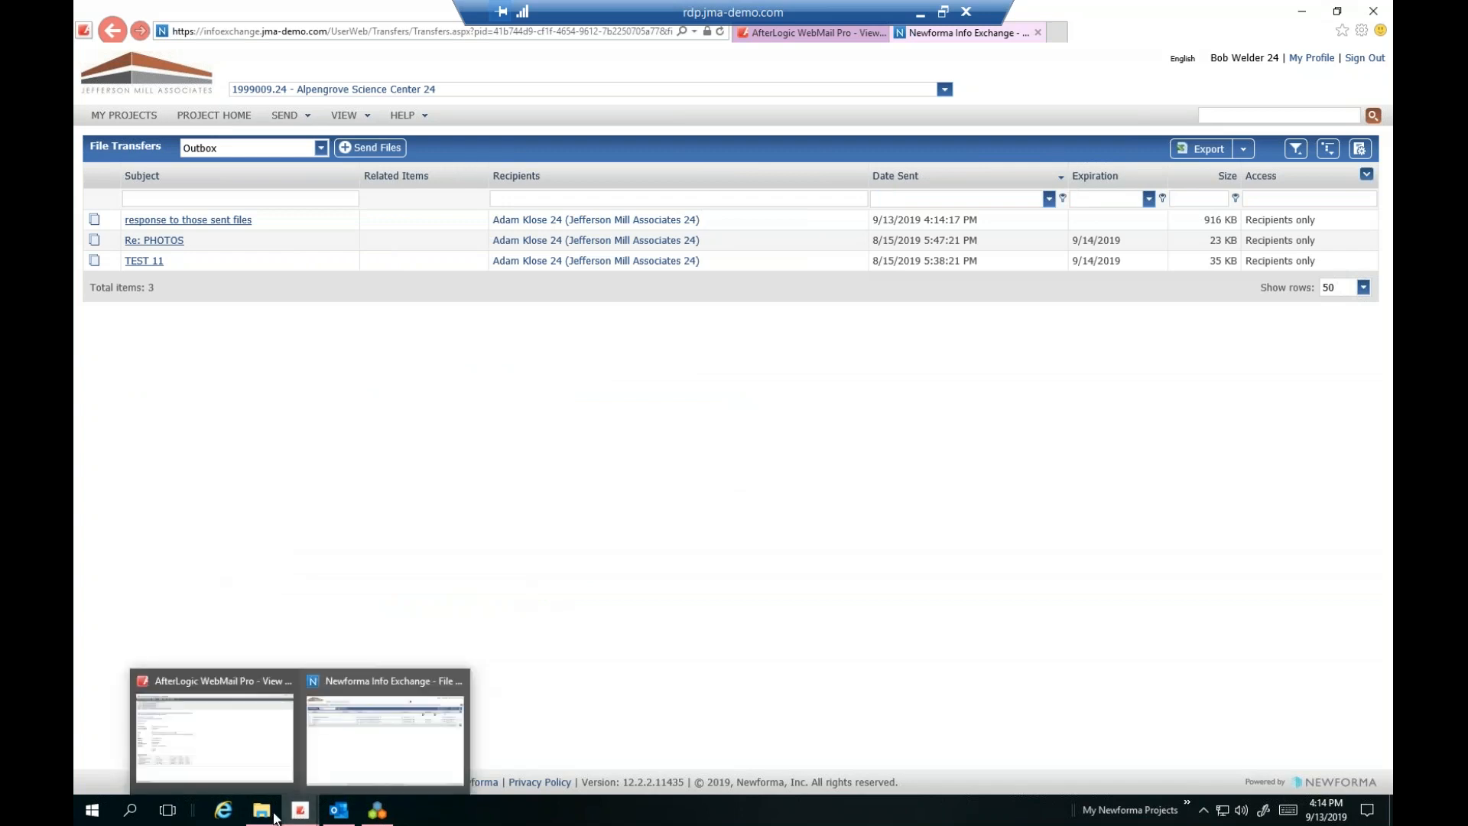
left_click(338, 811)
Maximize Outlook and switch from Contacts to the Mail inbox
left_click_drag(1100, 93, 284, 6)
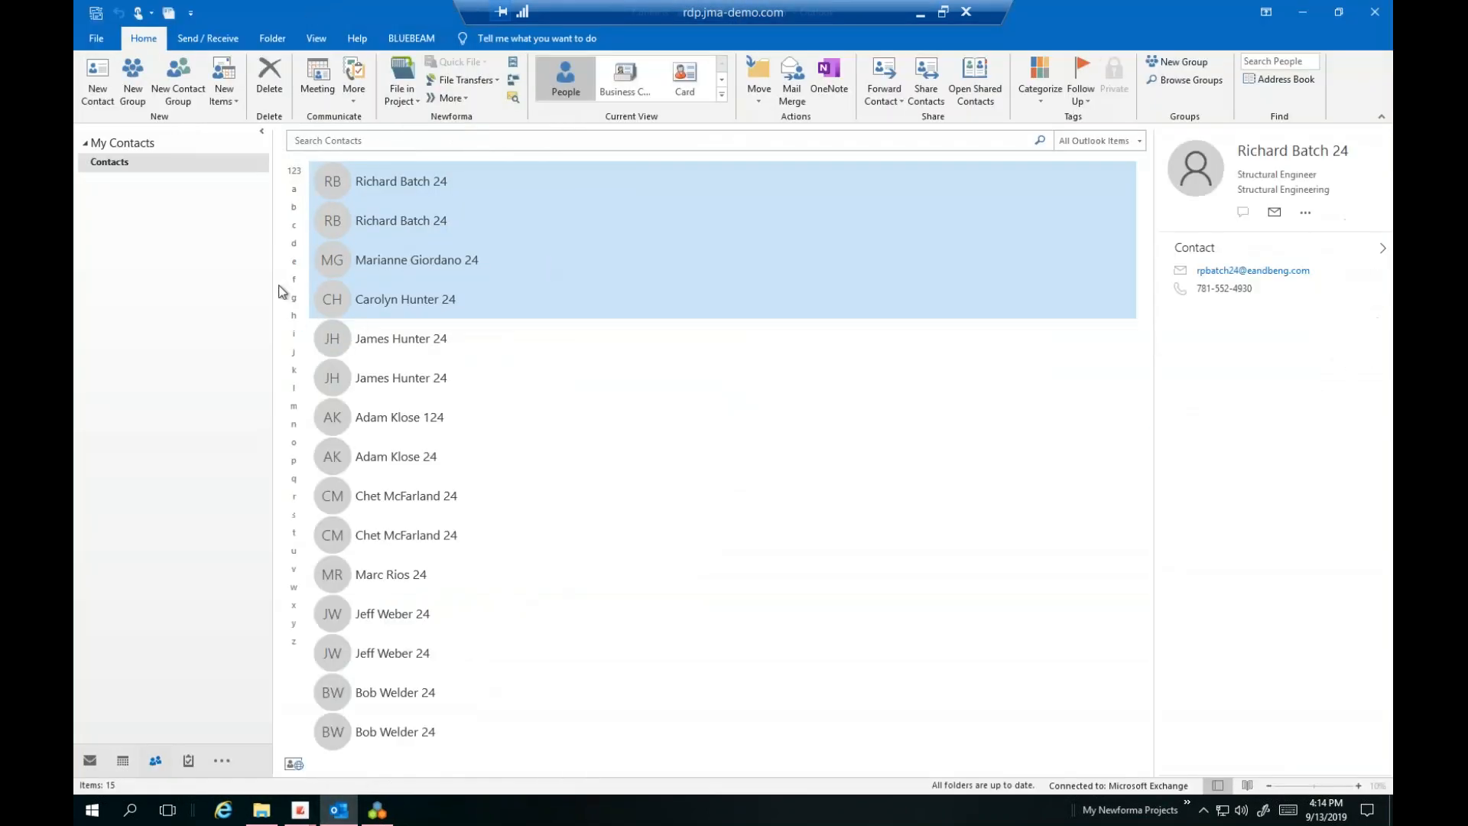
left_click(104, 45)
left_click(104, 42)
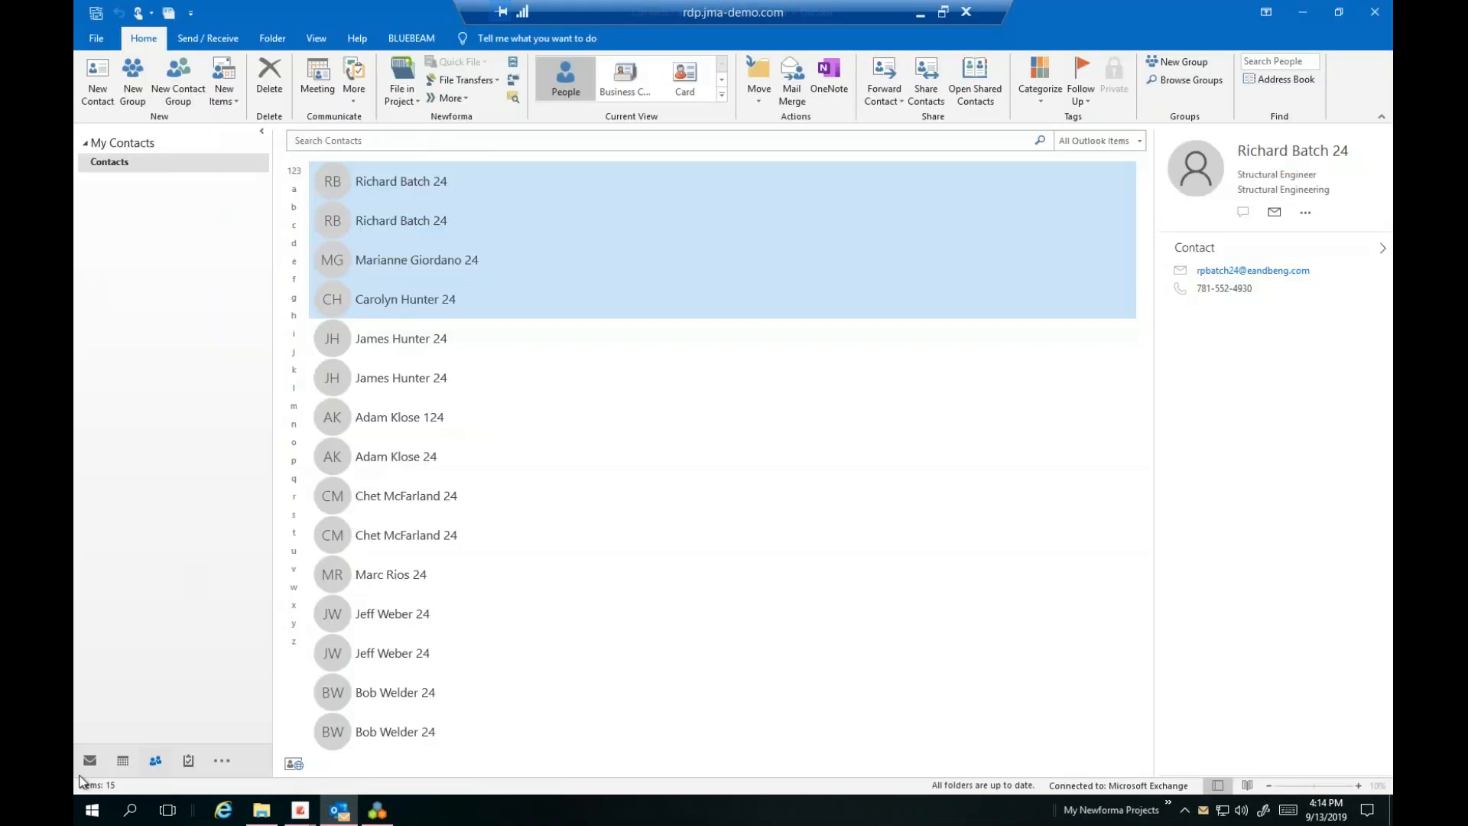
left_click(90, 760)
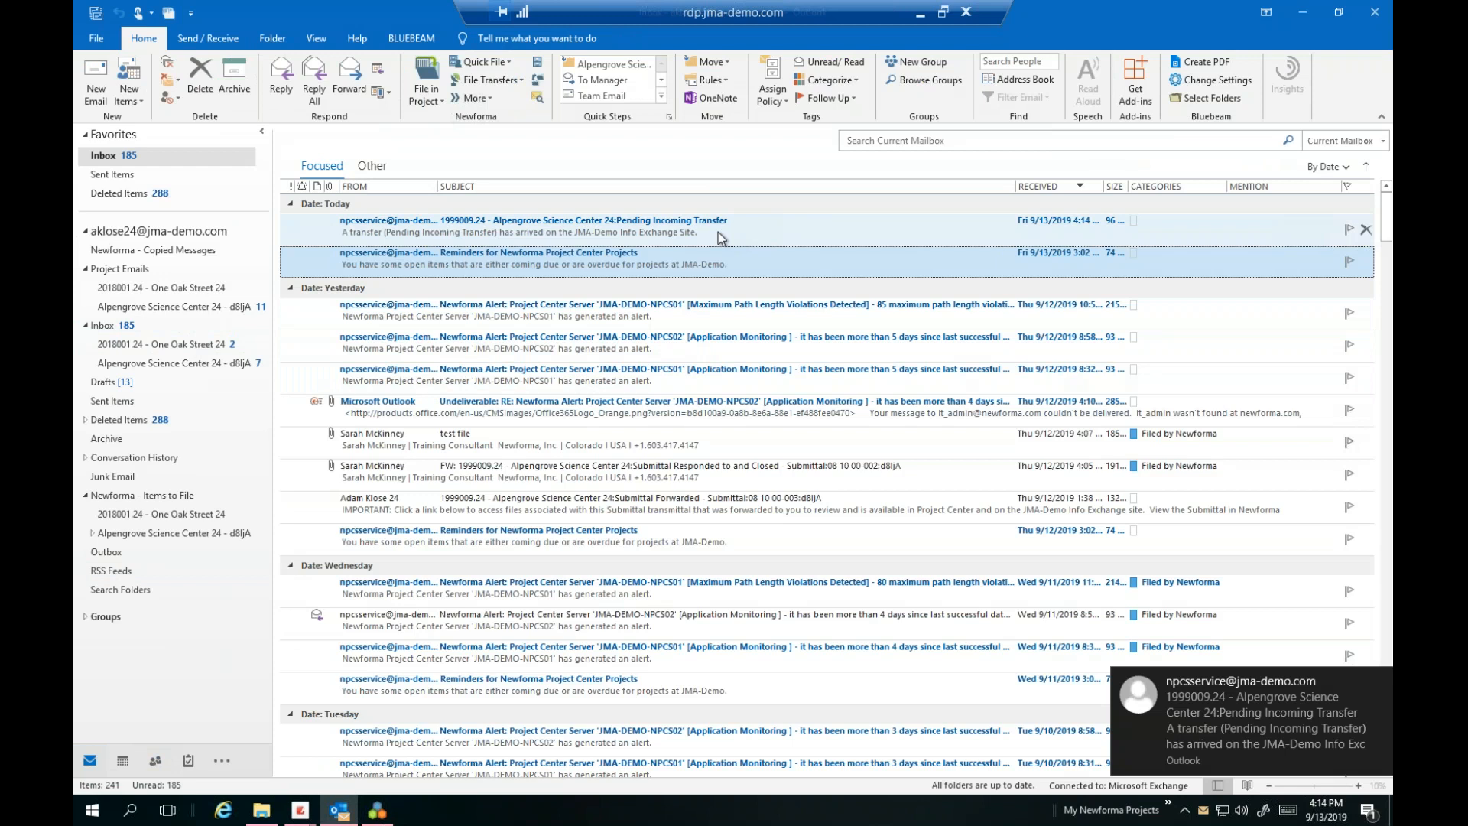
Open the Pending Incoming Transfer email and follow its link to the transfer in Project Center
left_click(377, 231)
left_click(376, 232)
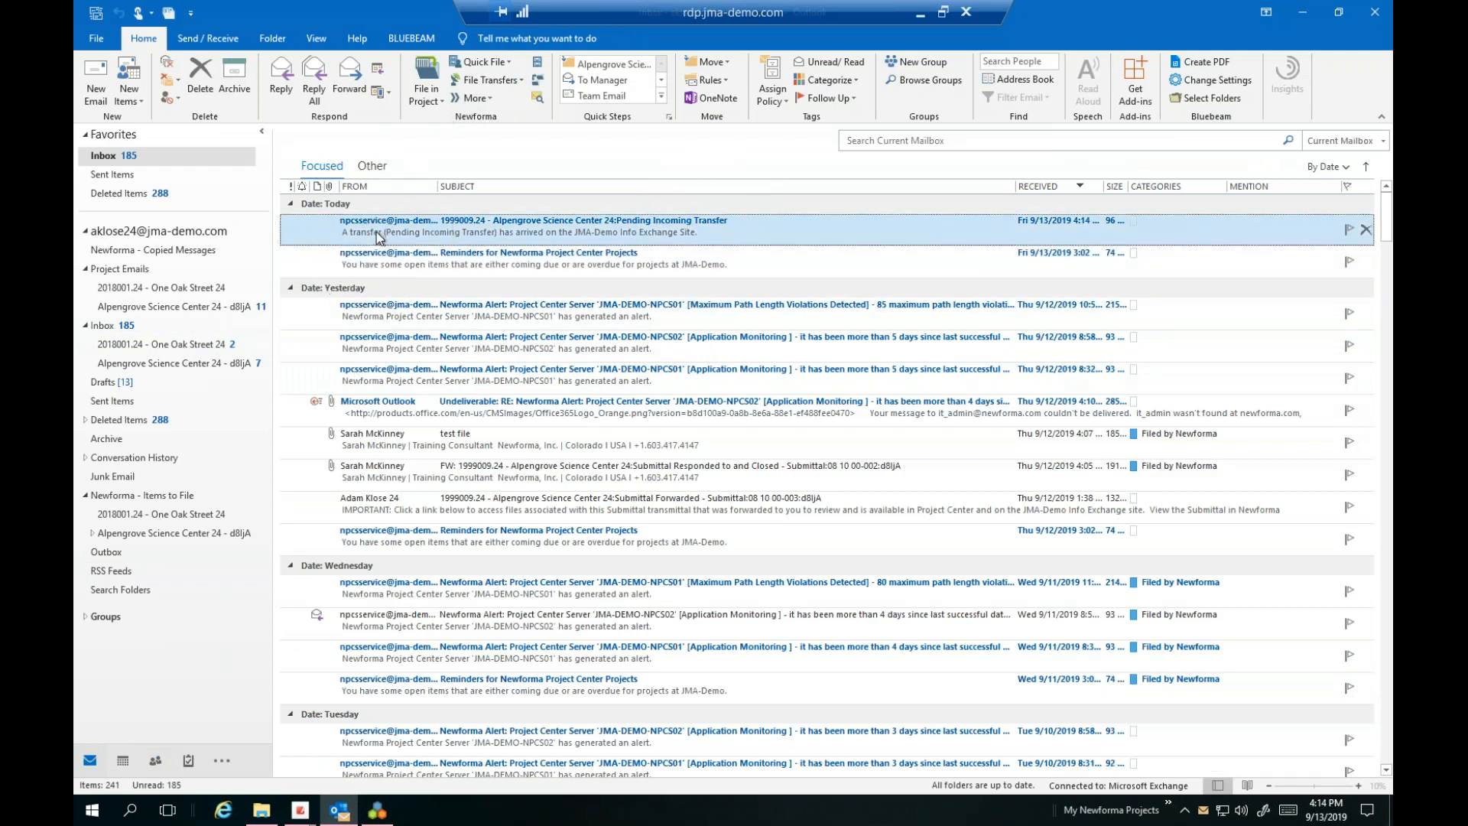
double_click(376, 231)
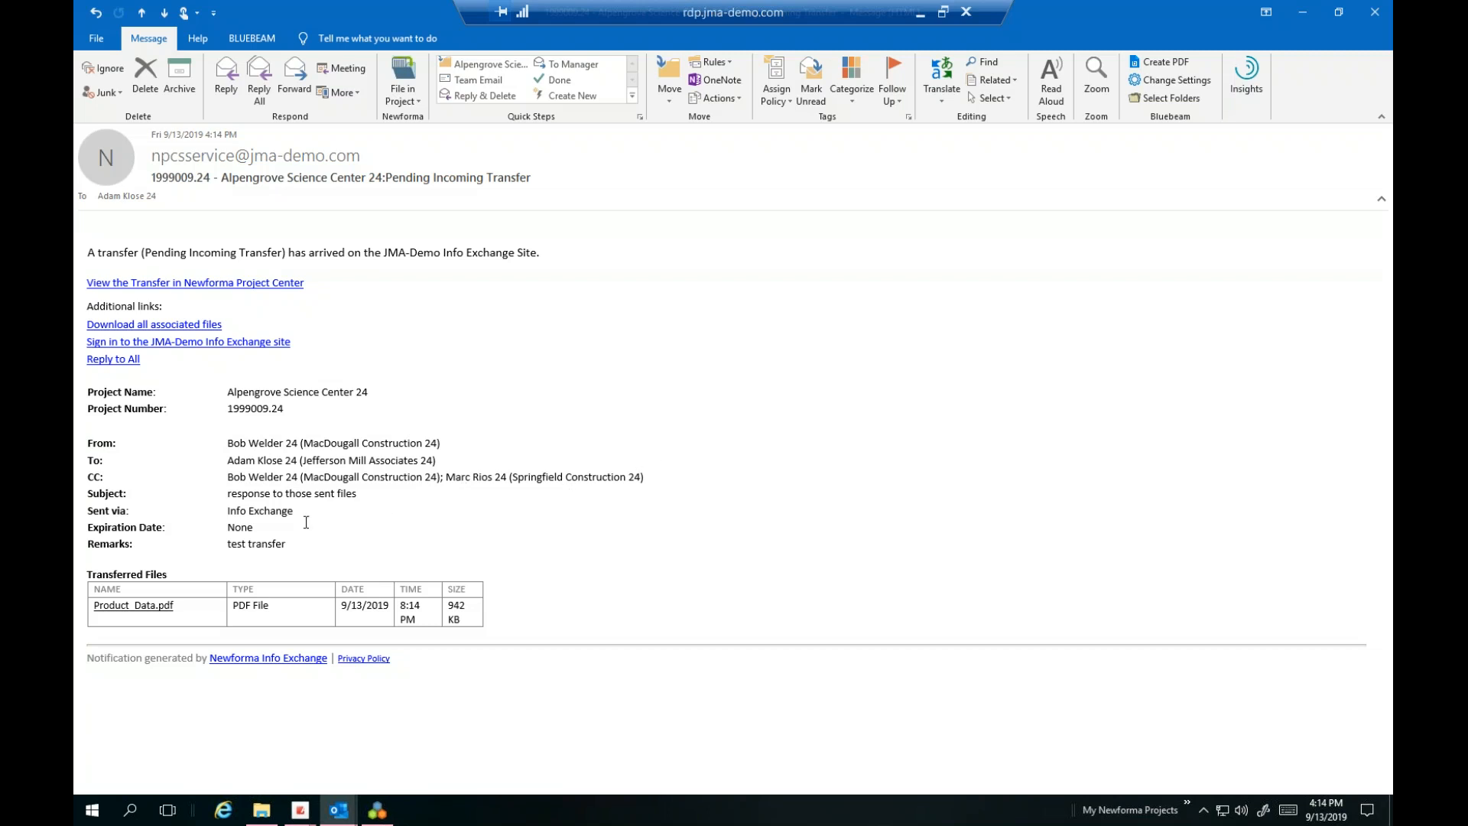
left_click(136, 606)
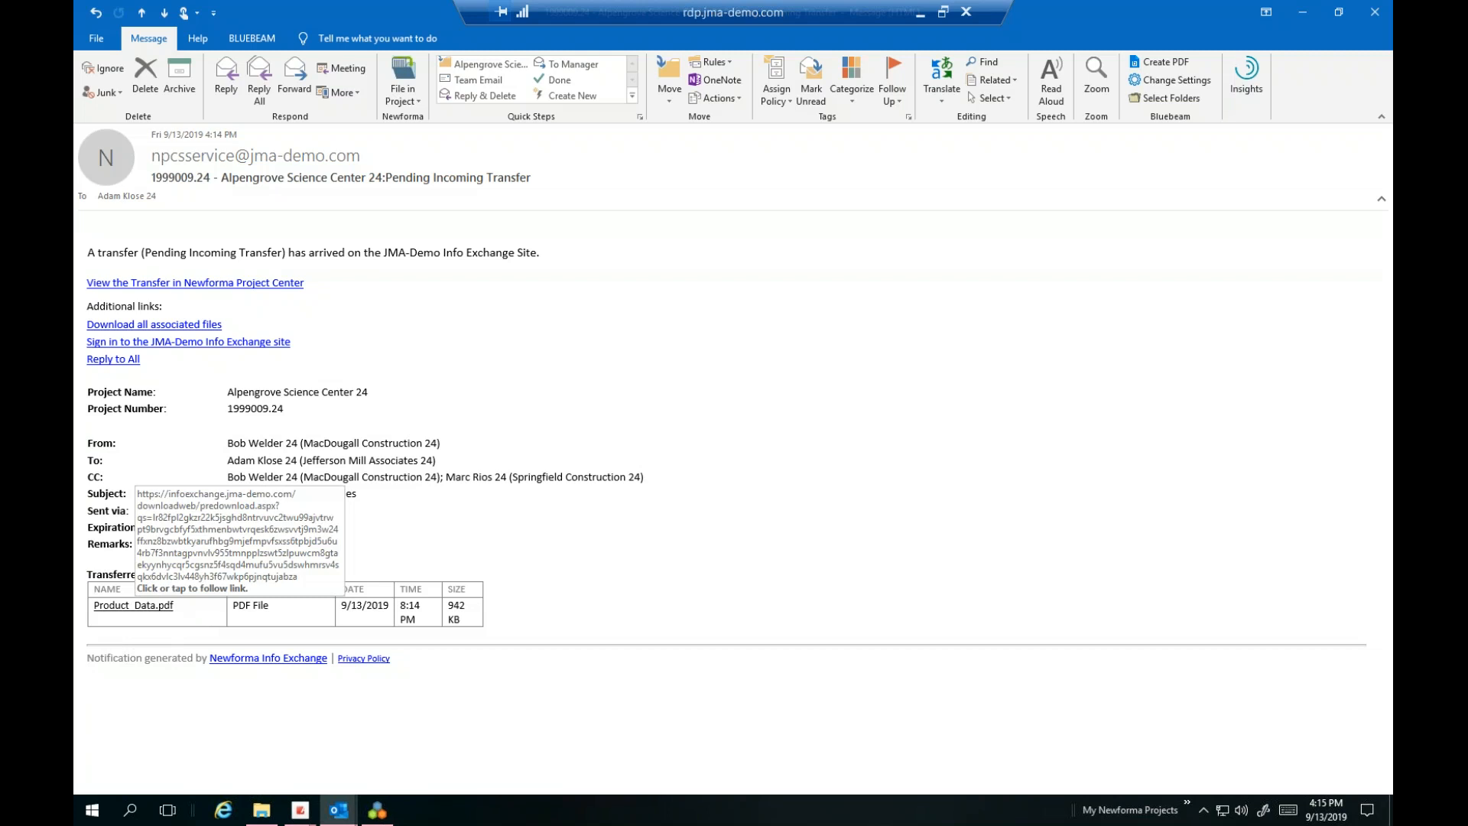
left_click(222, 291)
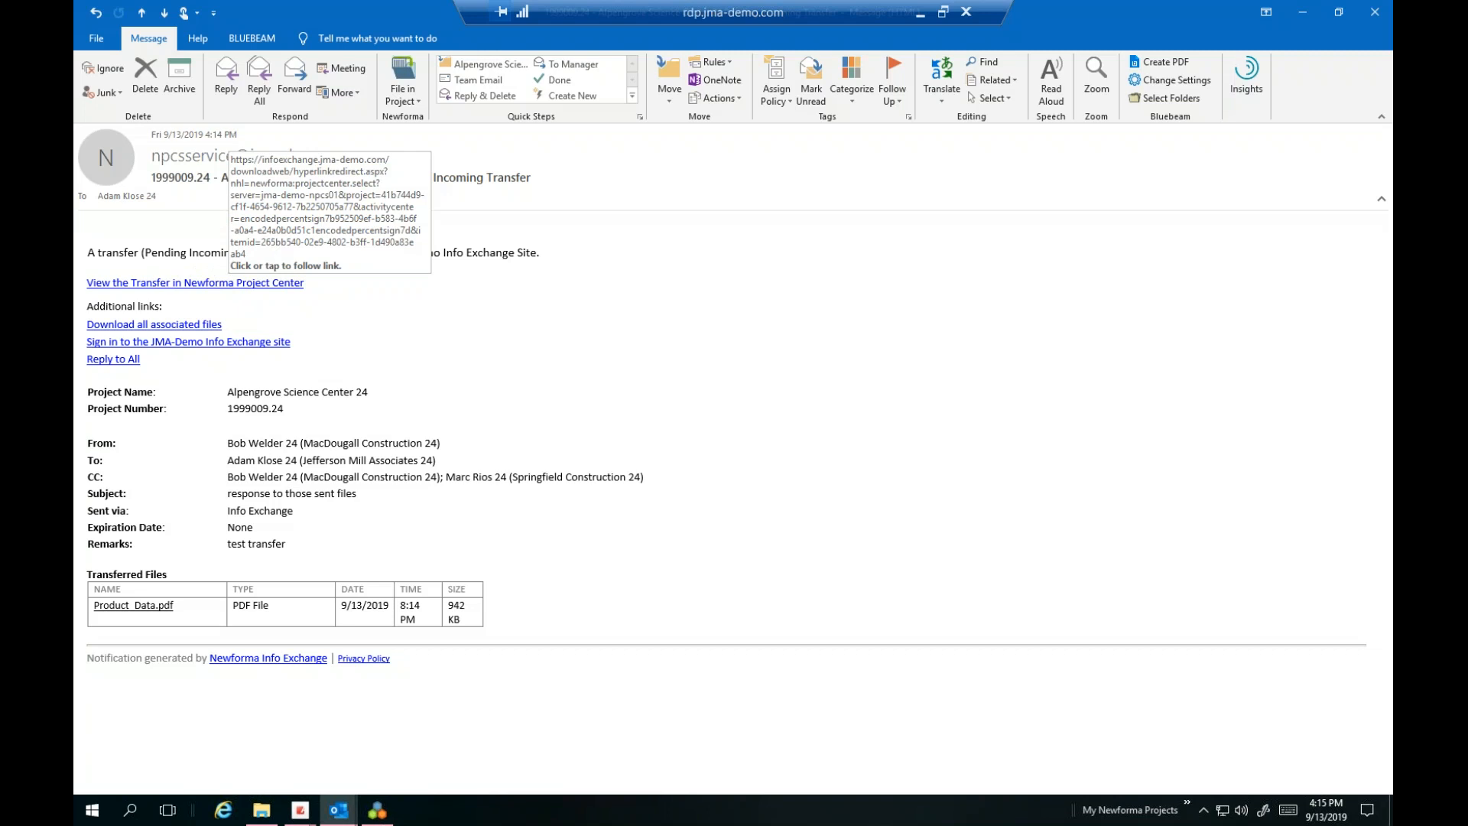
left_click(220, 287)
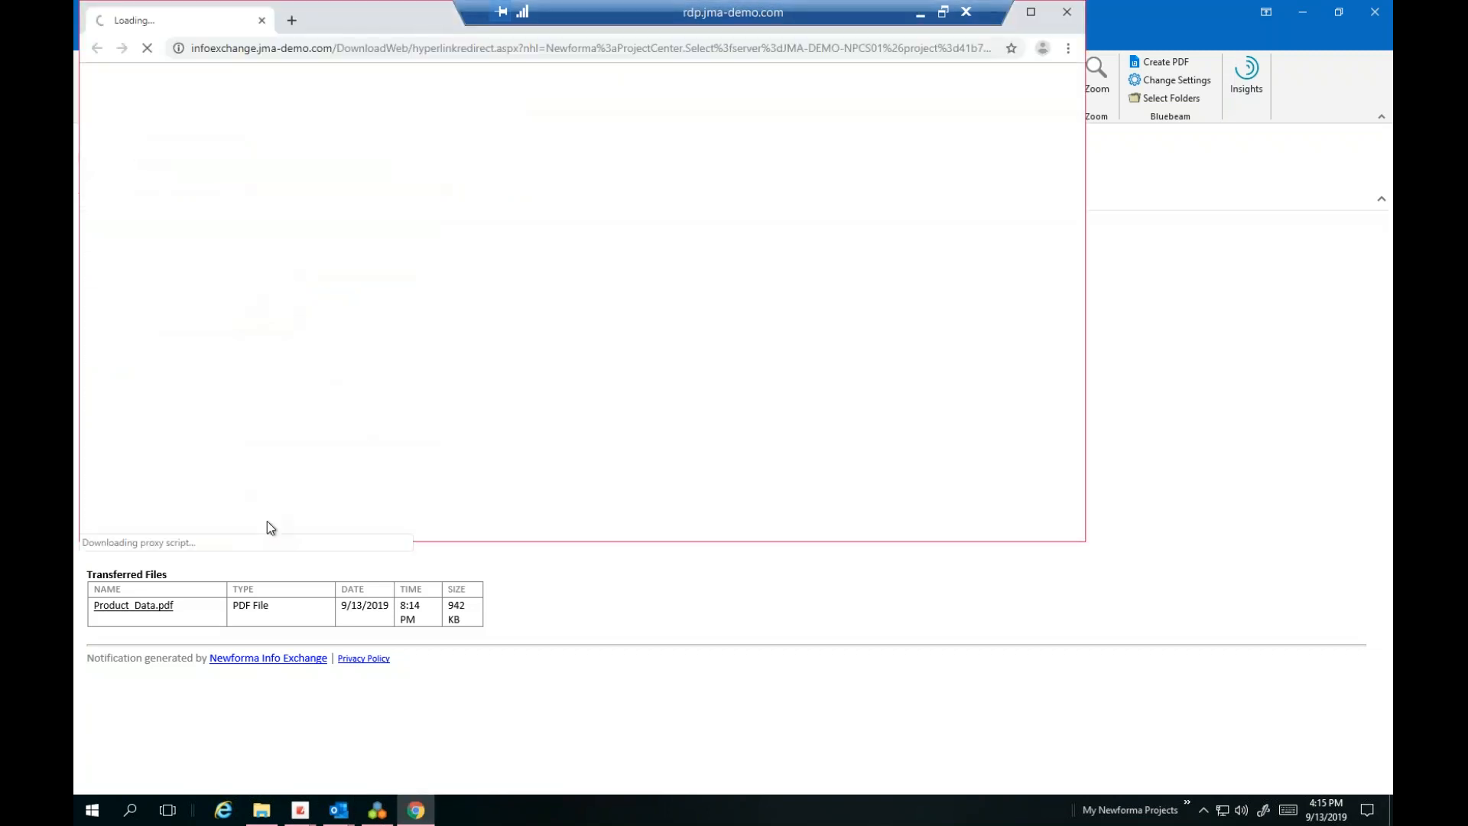
Choose Acknowledge Receipt on the pending transfer and review the Next action options
left_click(616, 147)
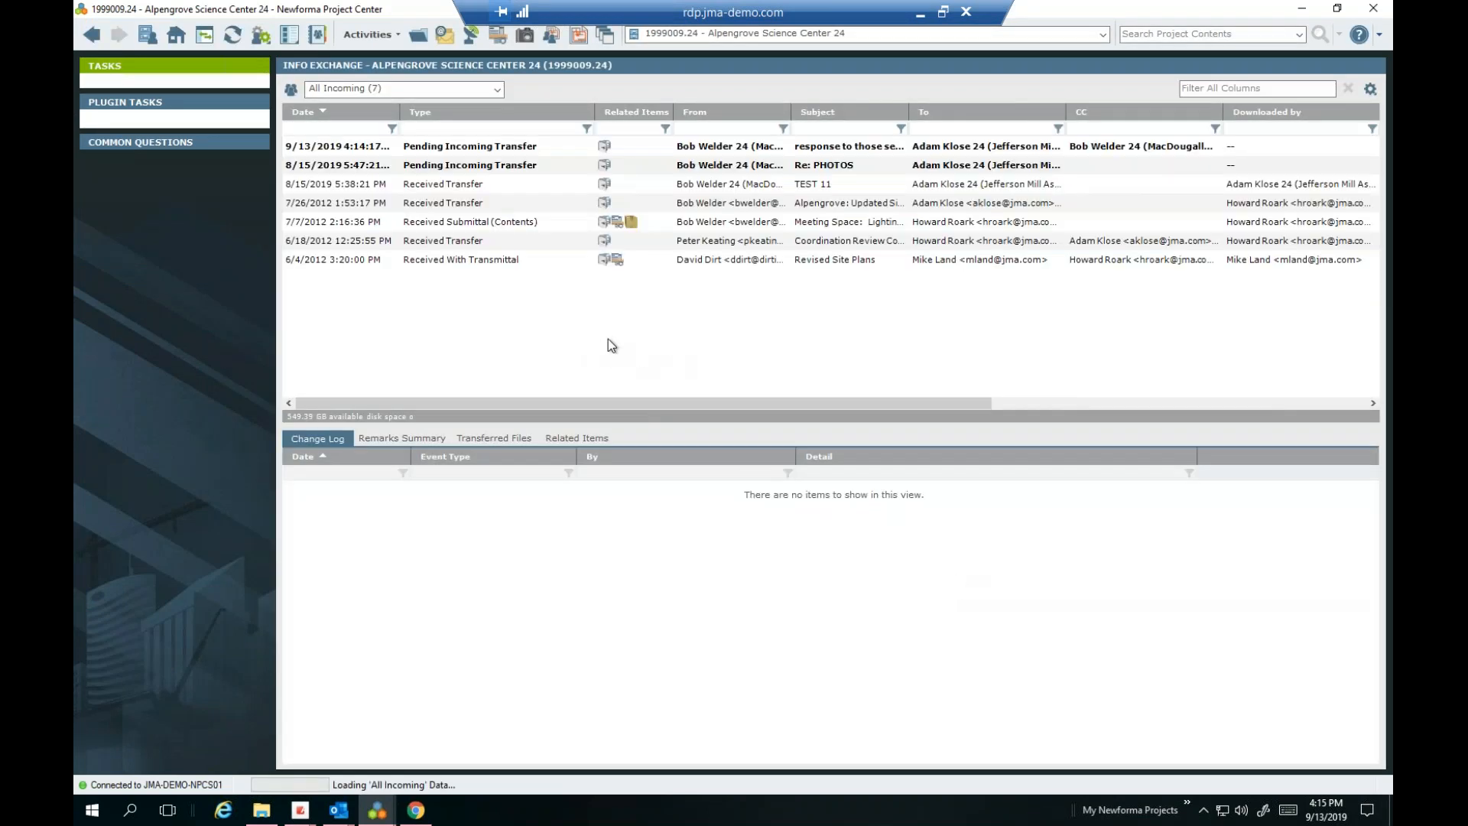
right_click(418, 153)
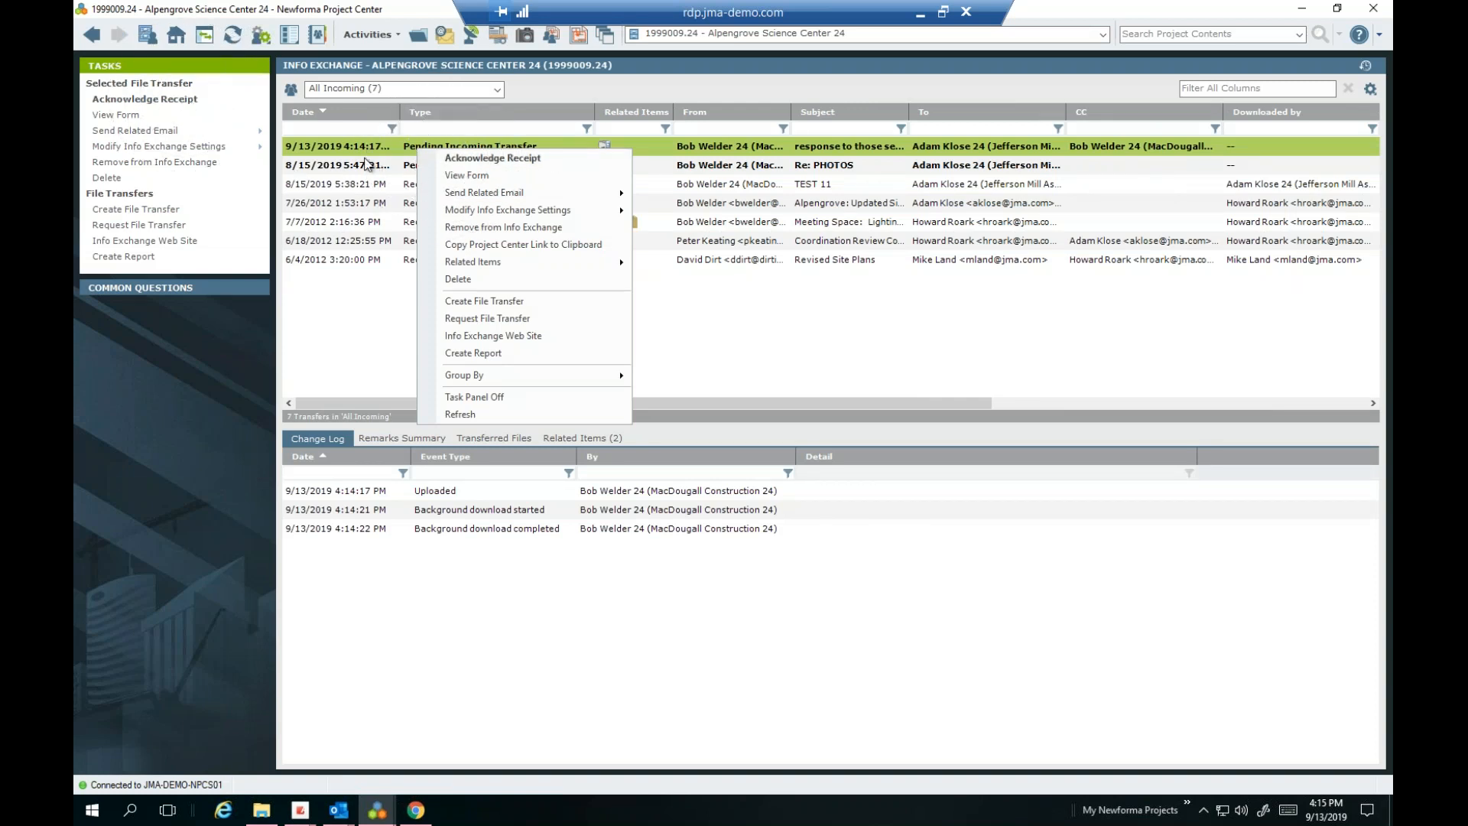
left_click(459, 158)
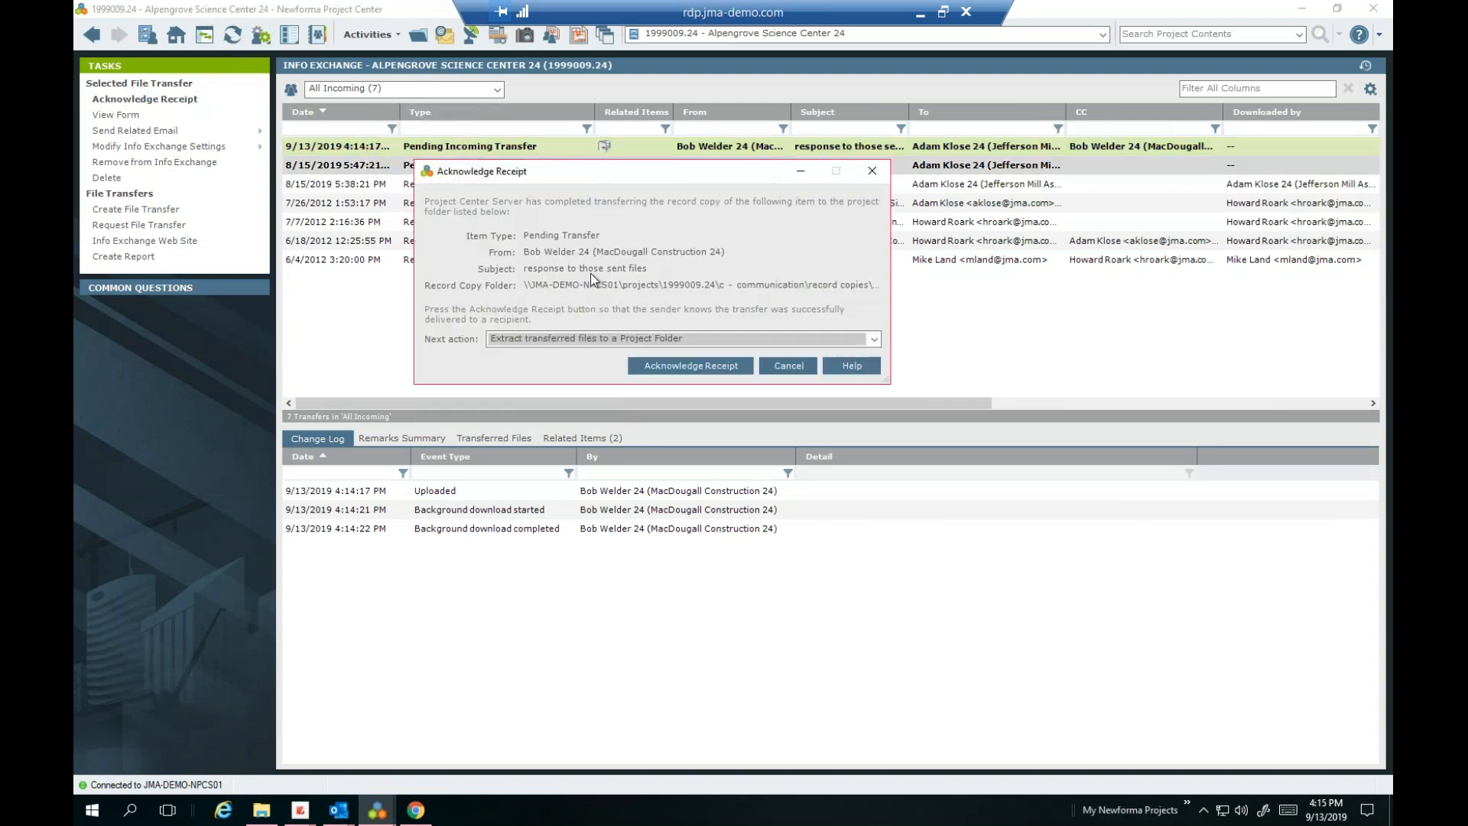
left_click(673, 338)
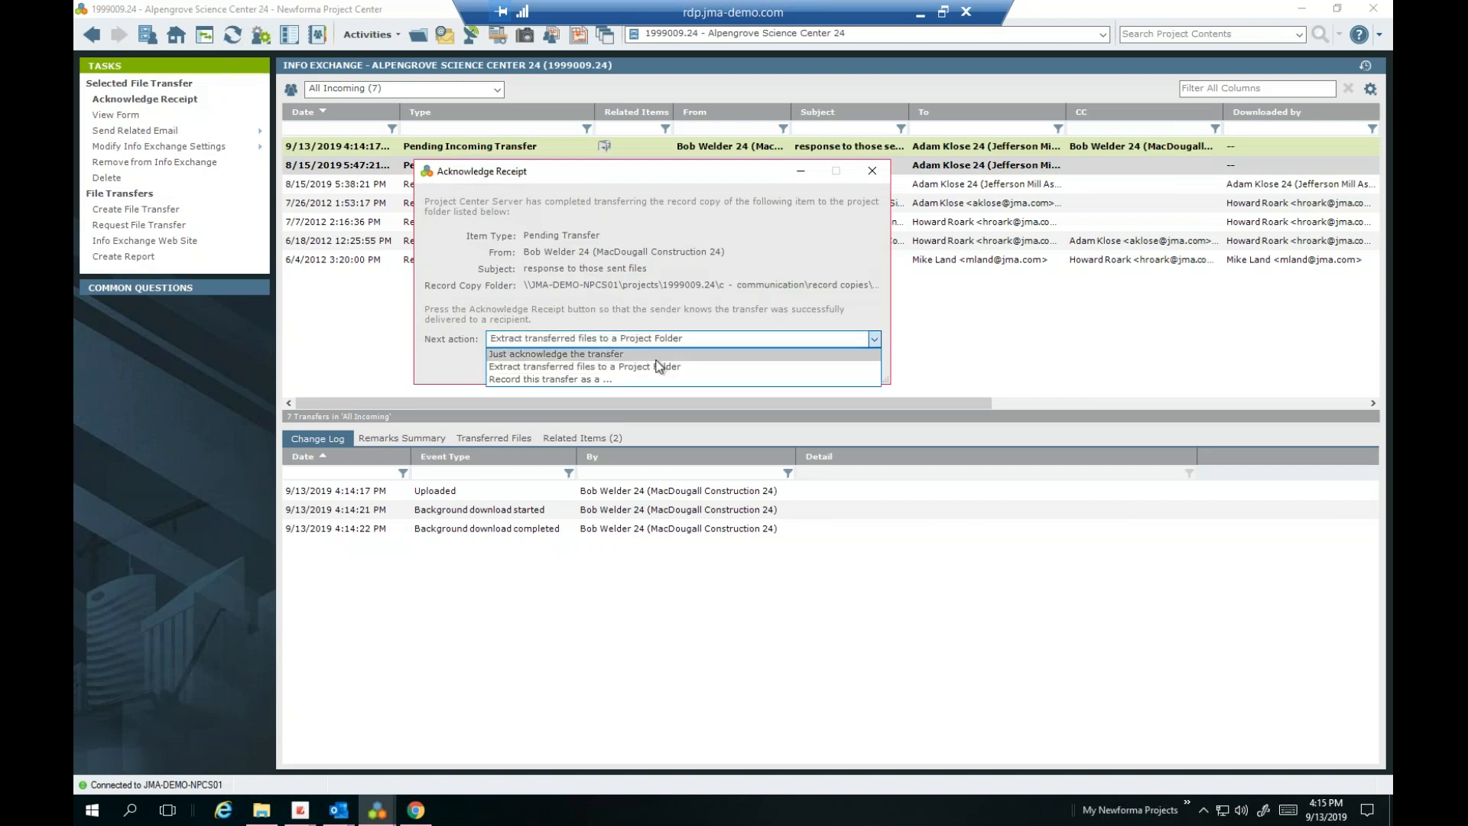
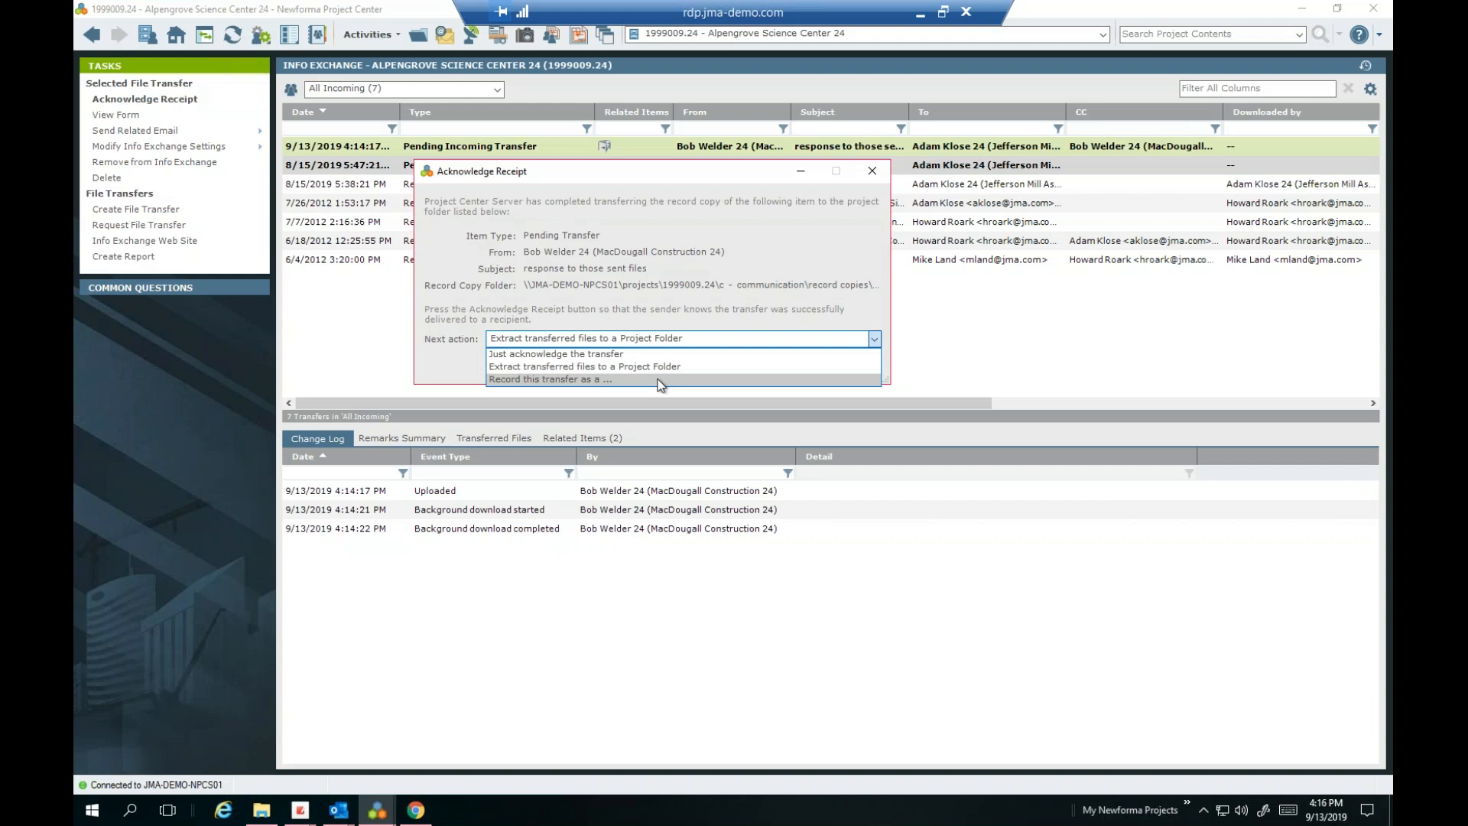
Acknowledge receipt with file extraction, choosing E - CAD as the destination for Product_Data.pdf
left_click(645, 366)
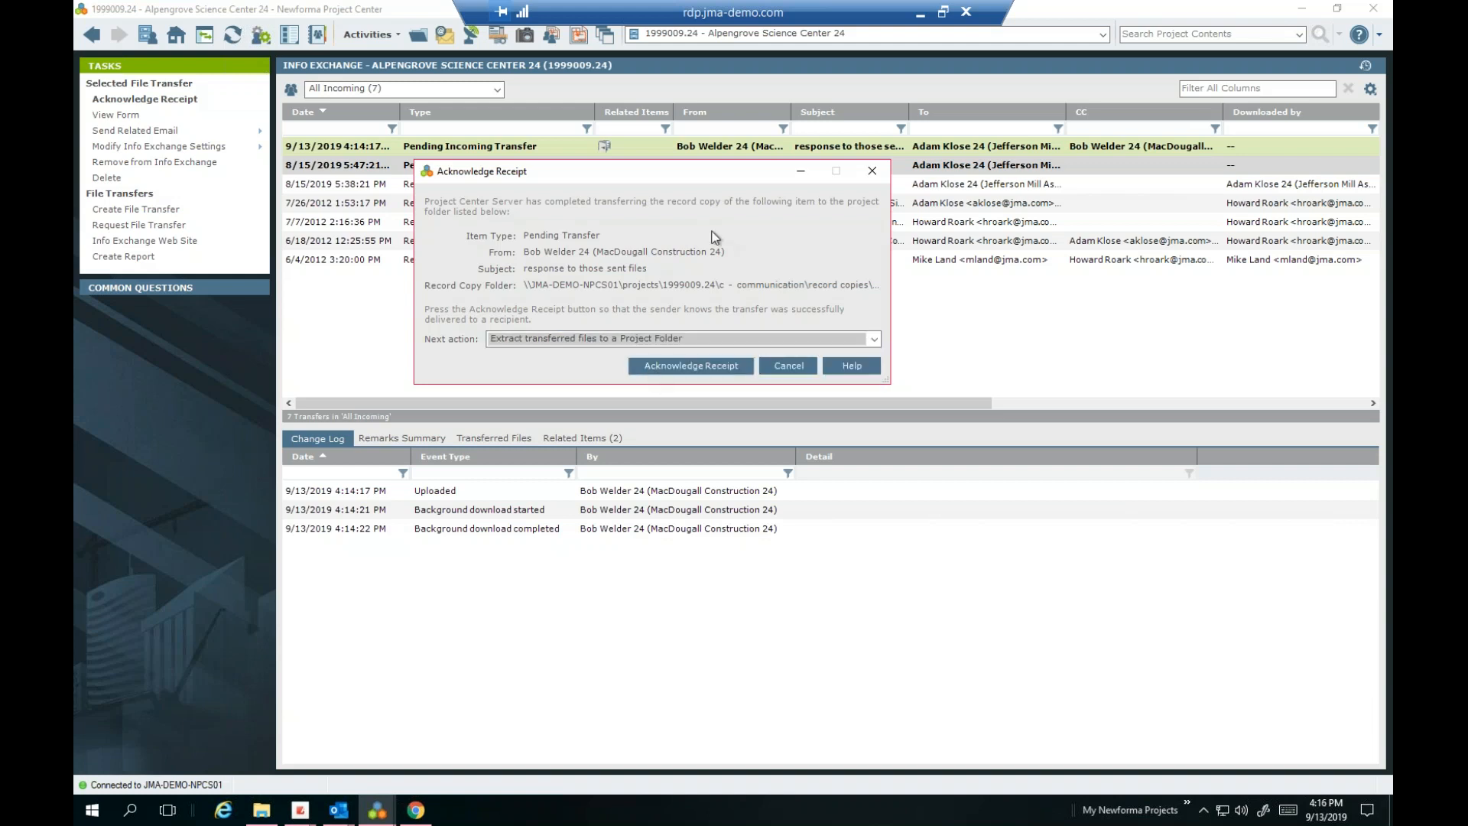
left_click(691, 367)
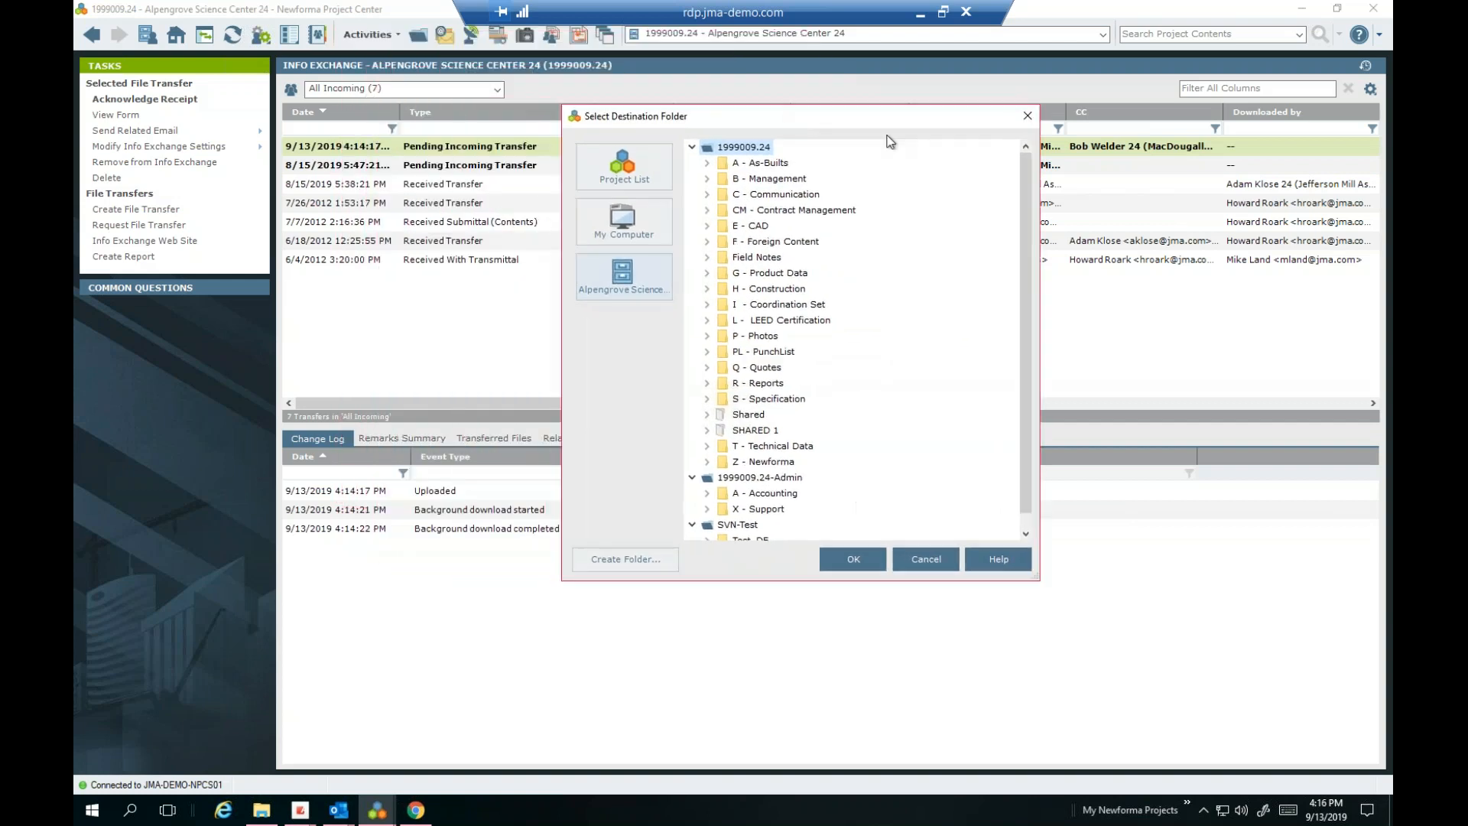
left_click(711, 265)
left_click(820, 601)
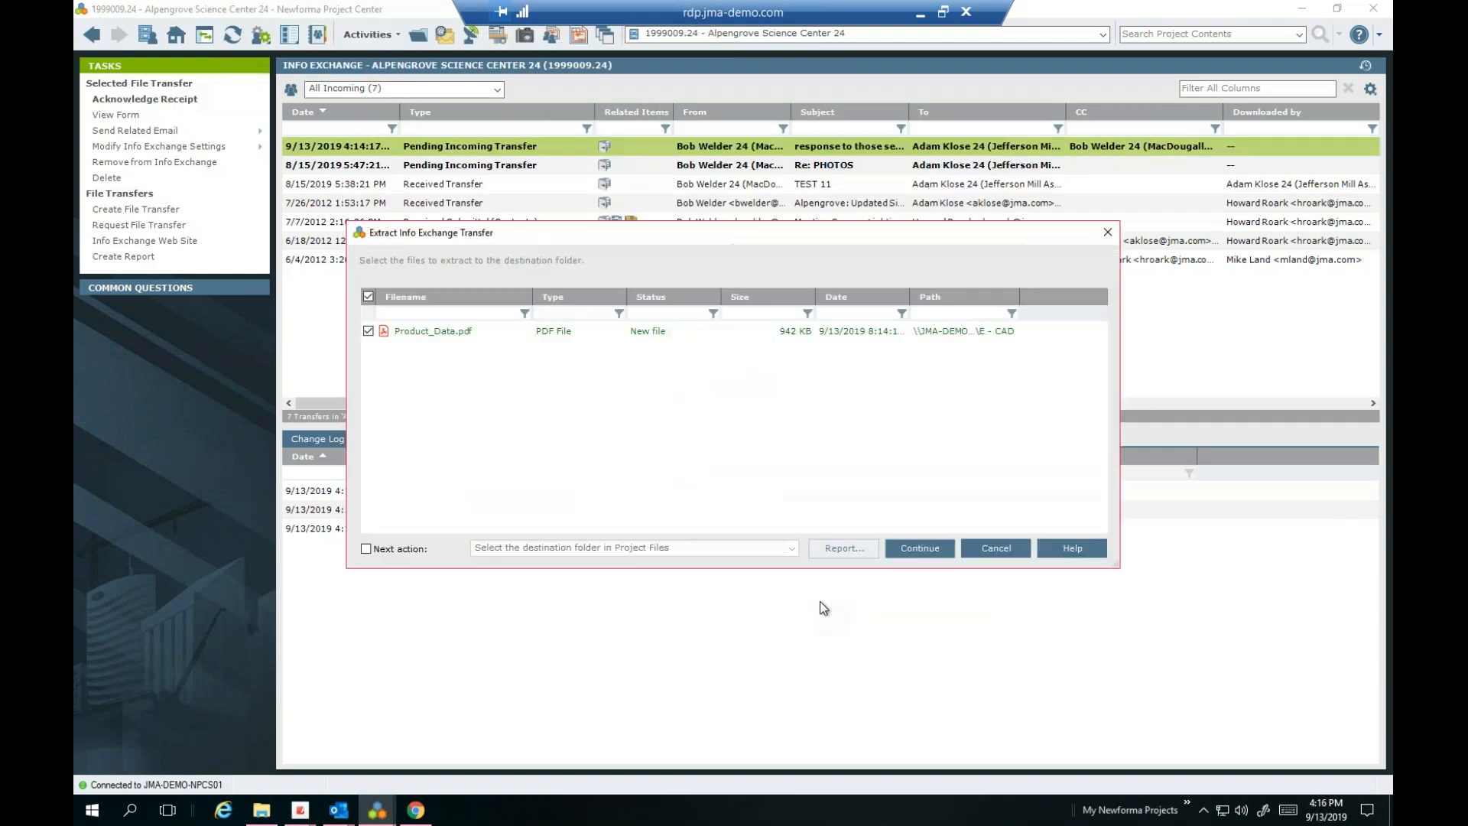
left_click(922, 549)
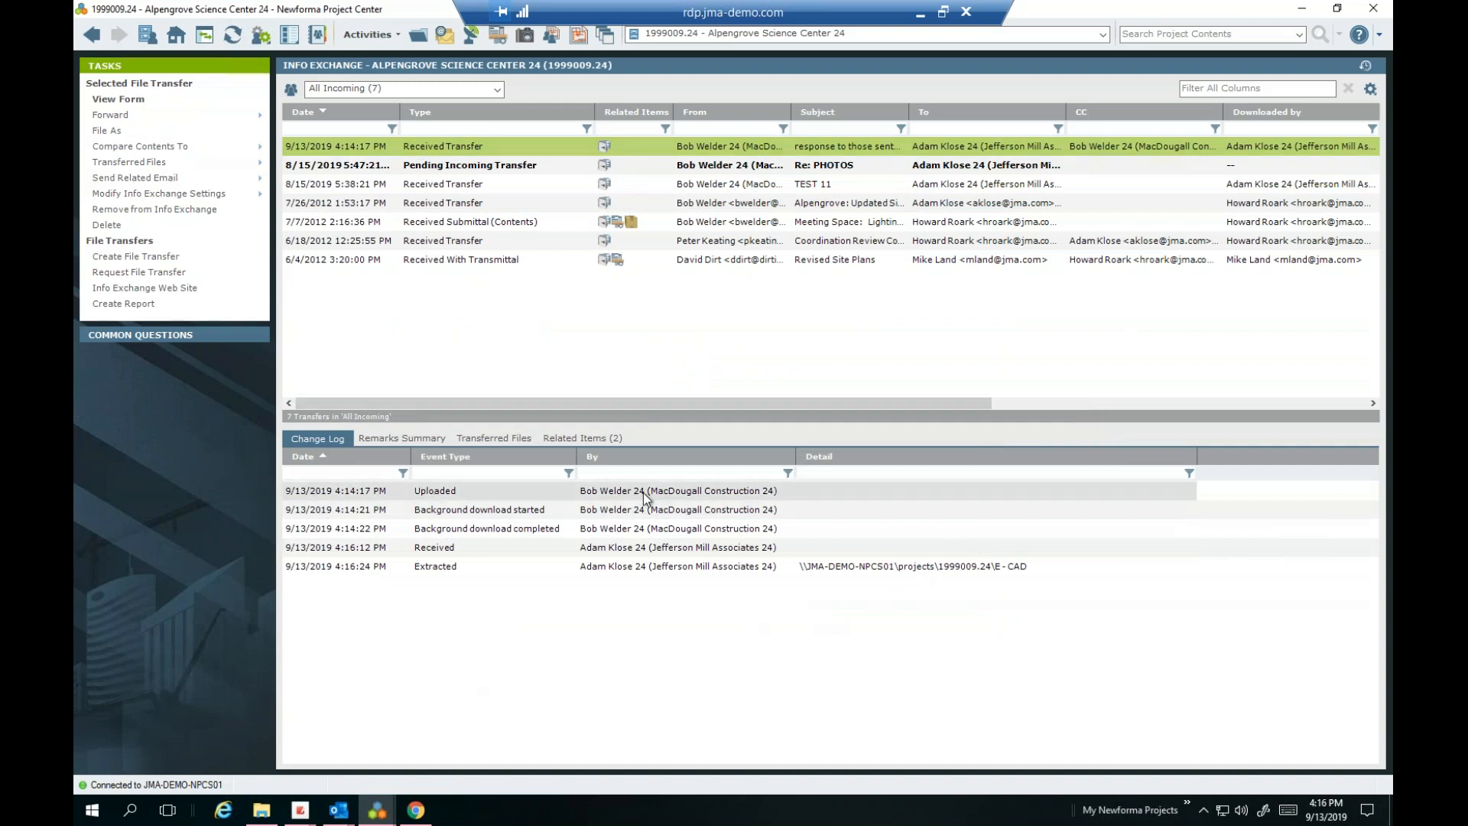
Review the Change Log entries, then list the transferred files and select Product_Data.pdf
left_click(506, 552)
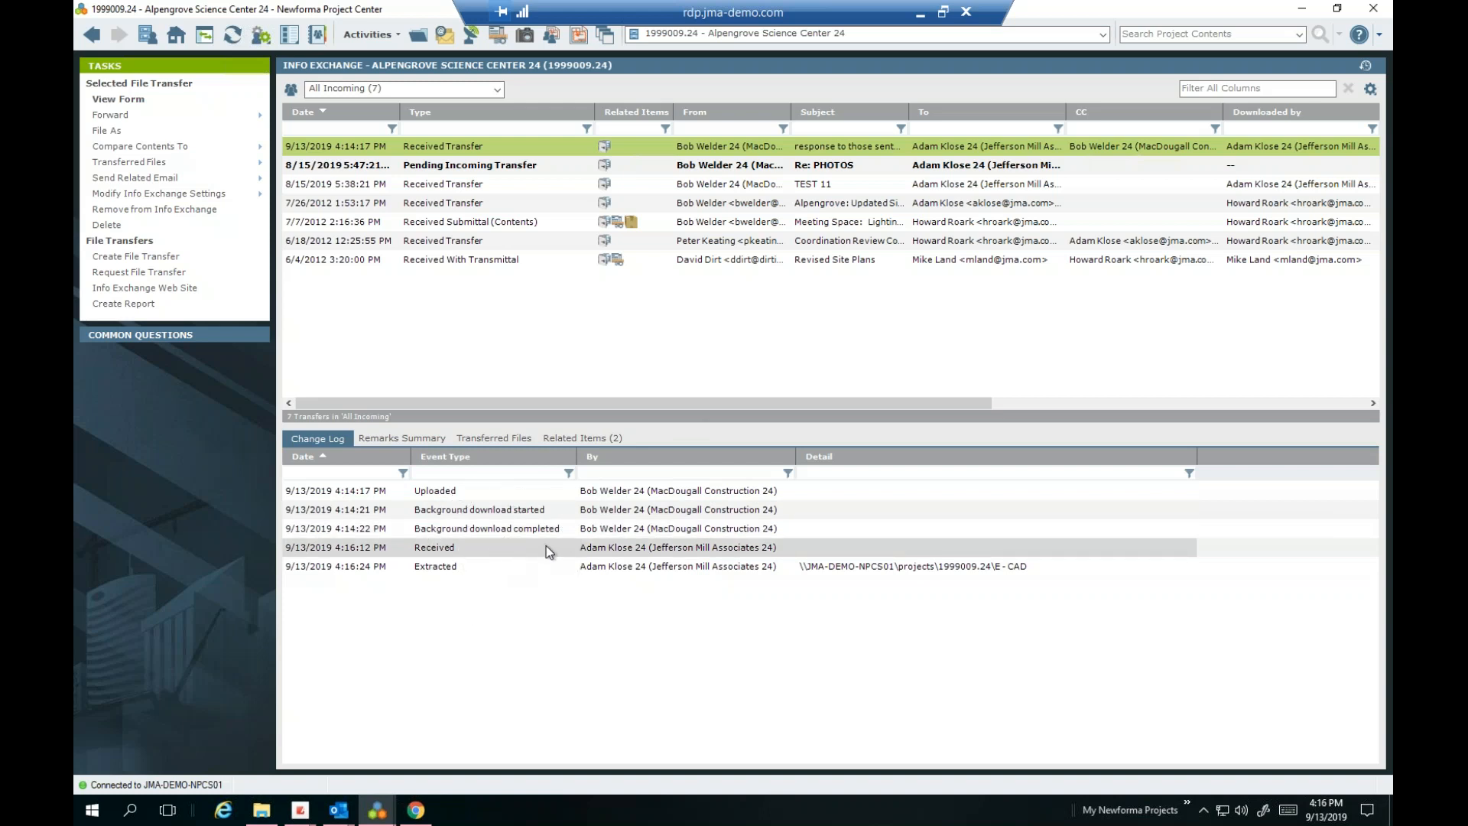
left_click(541, 572)
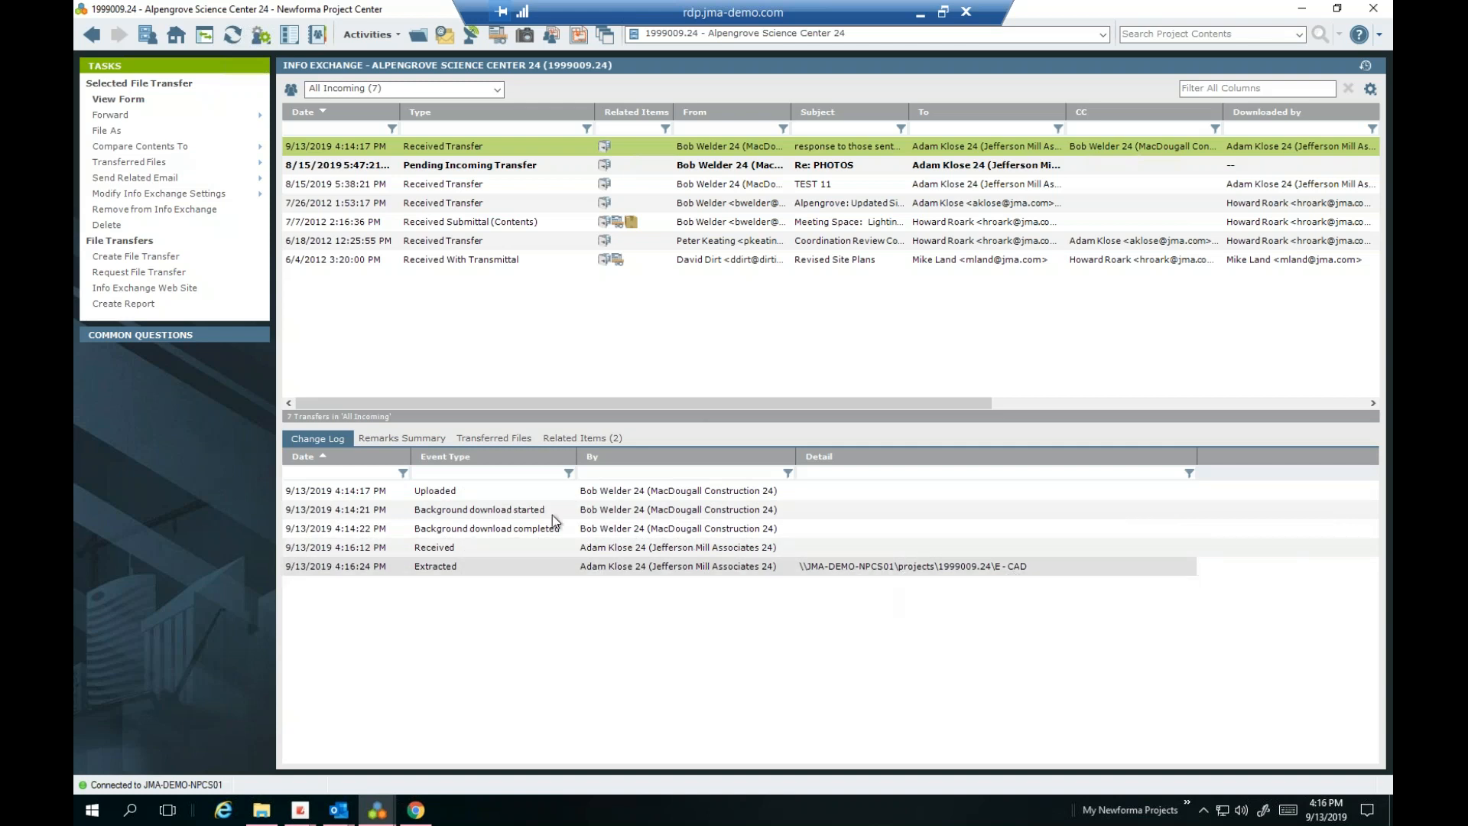
left_click(498, 439)
left_click(488, 503)
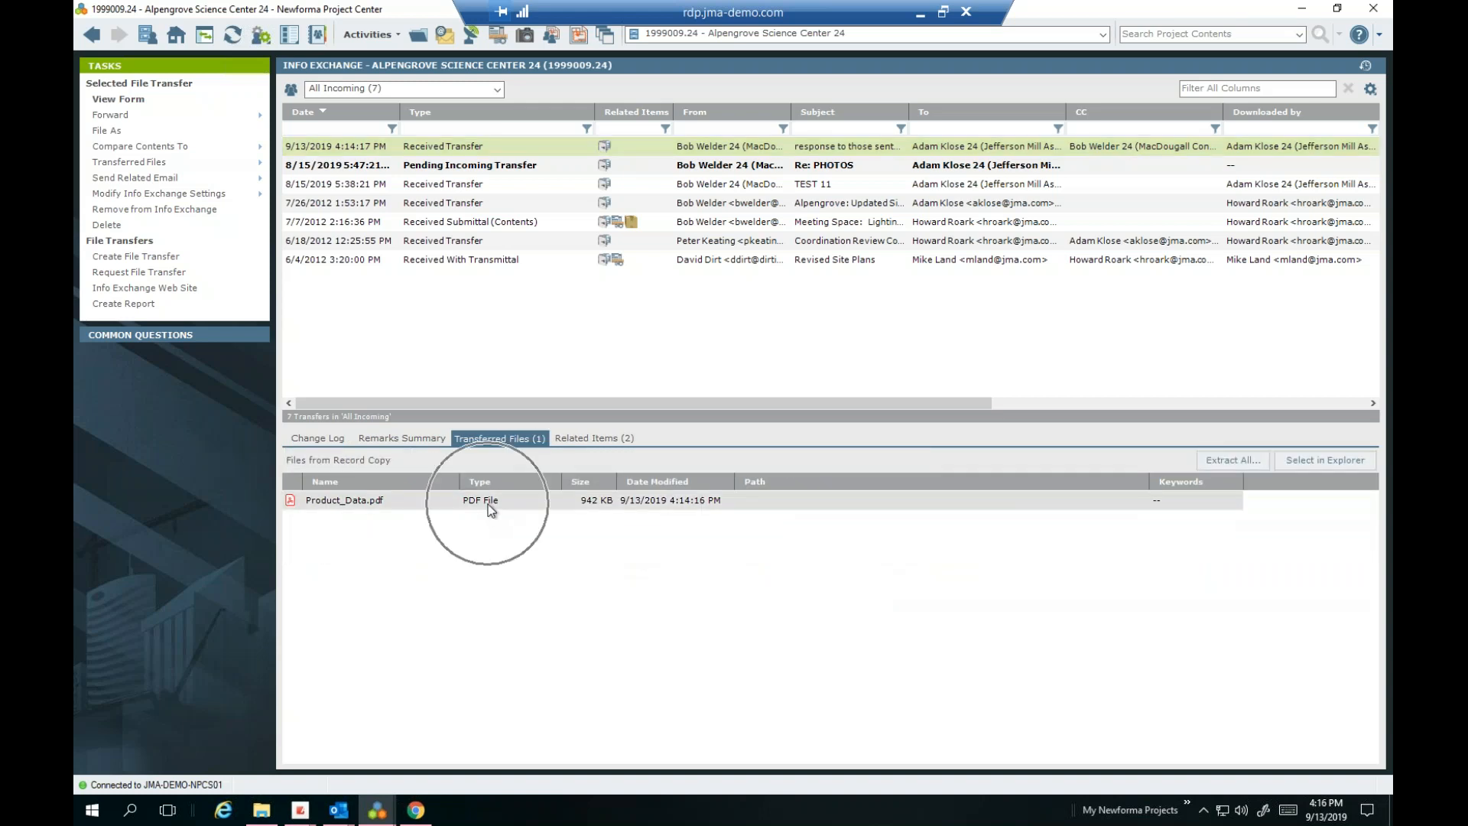
right_click(488, 504)
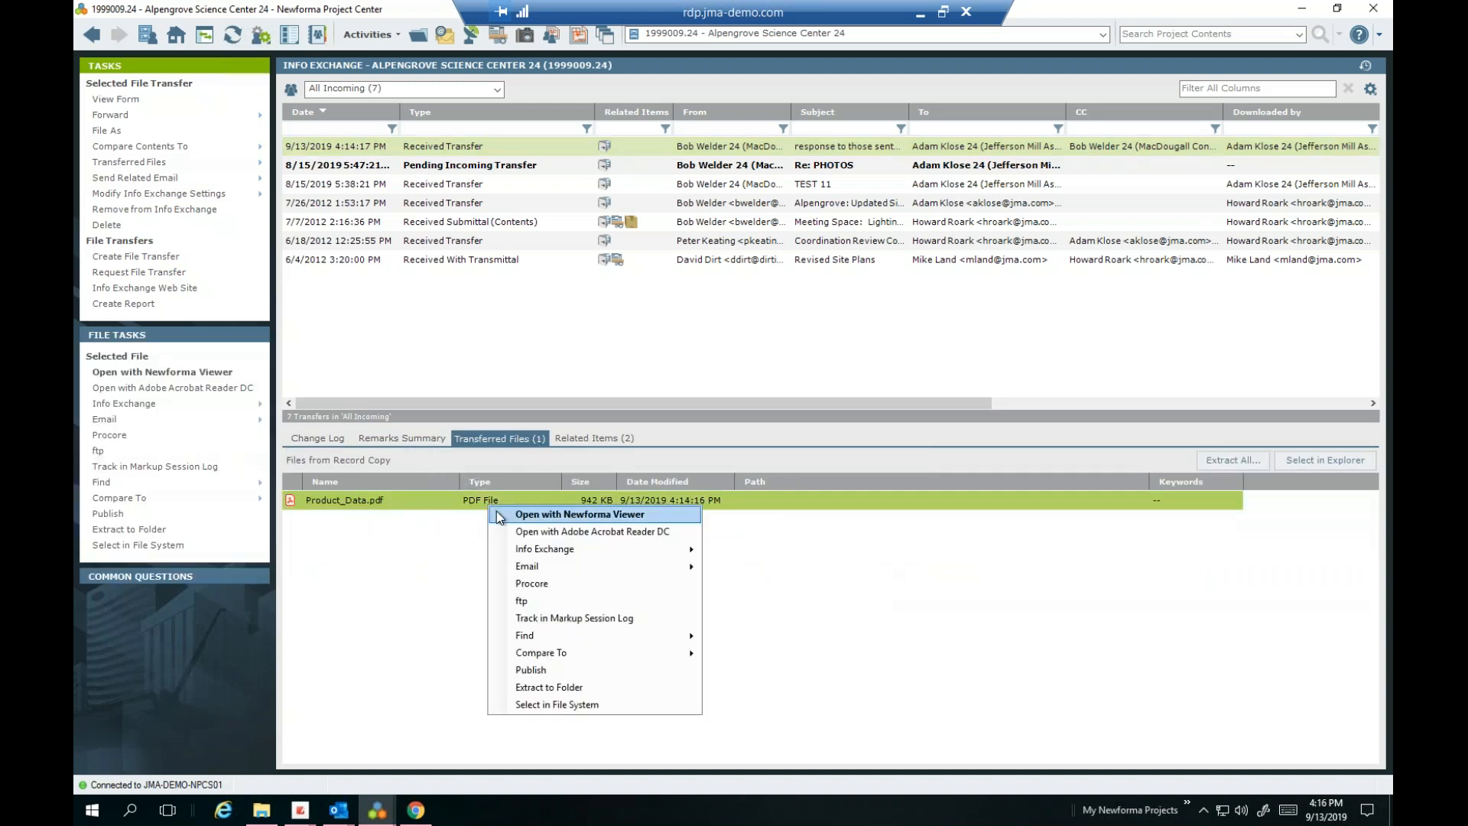
left_click(500, 513)
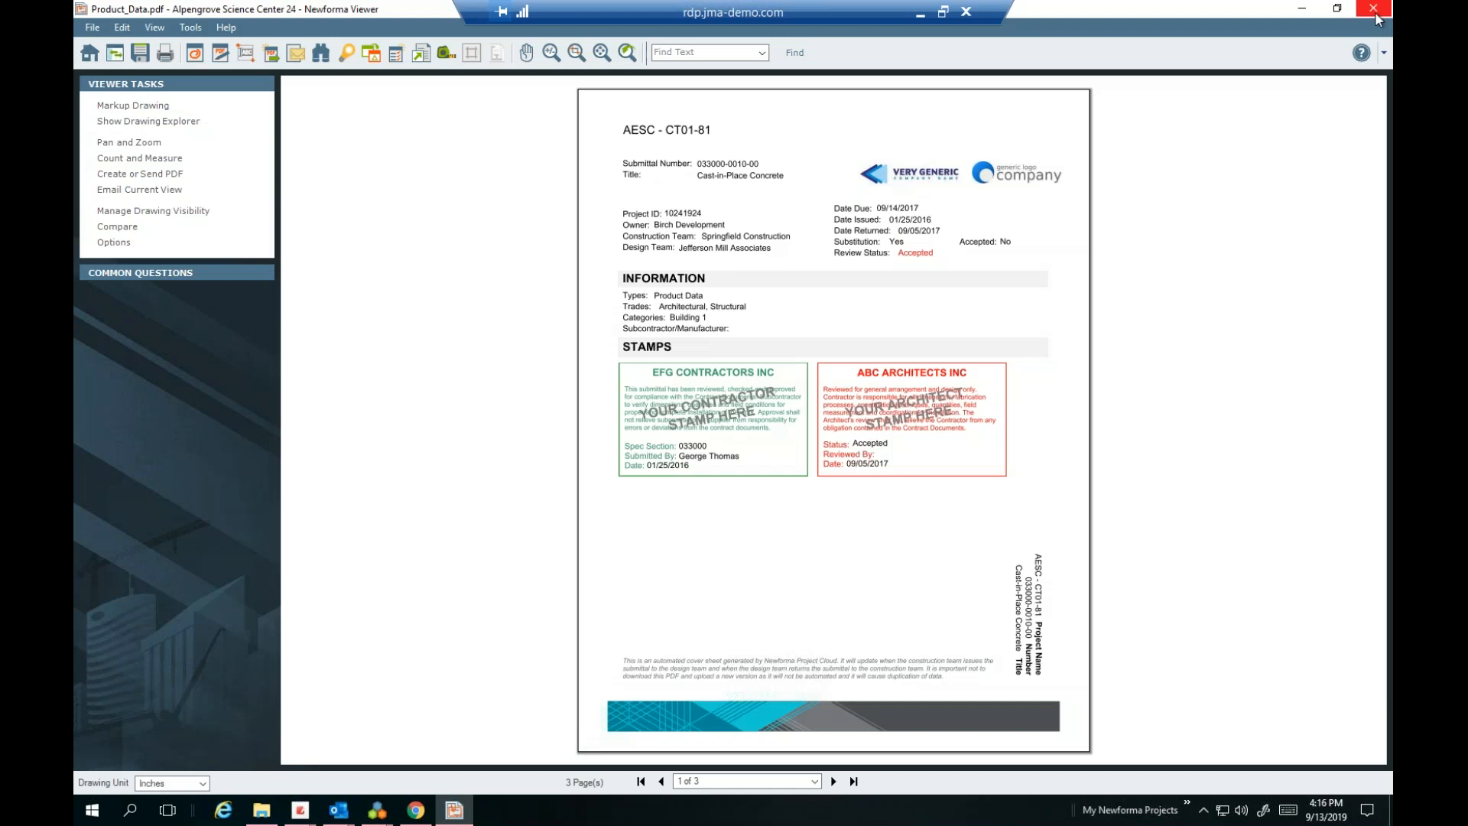
left_click(1374, 8)
right_click(546, 507)
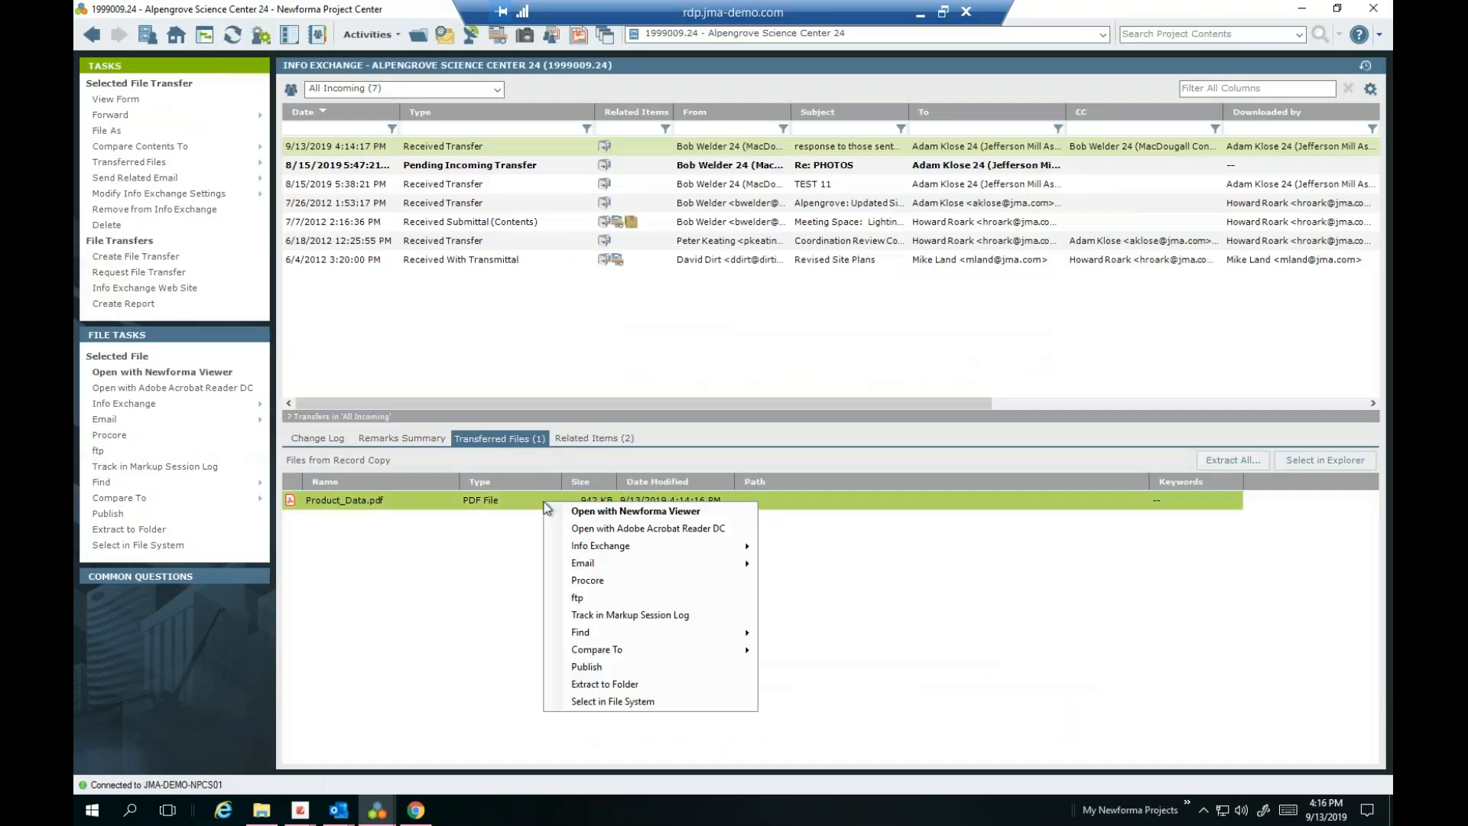
left_click(440, 549)
left_click(441, 549)
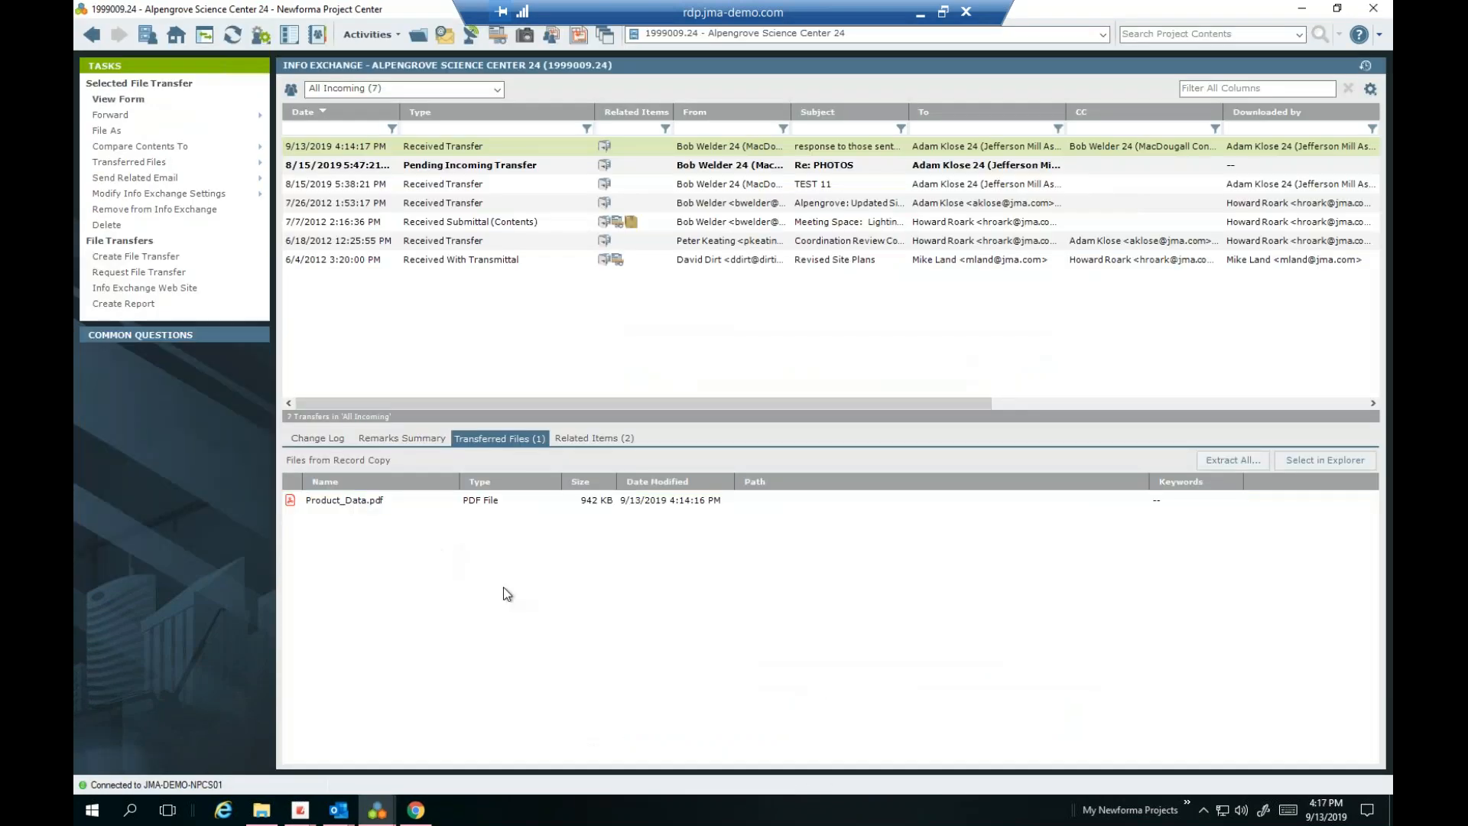
left_click(334, 149)
In Preferences > File Associations, set .pdf files to open in Adobe Acrobat Reader DC
left_click(264, 44)
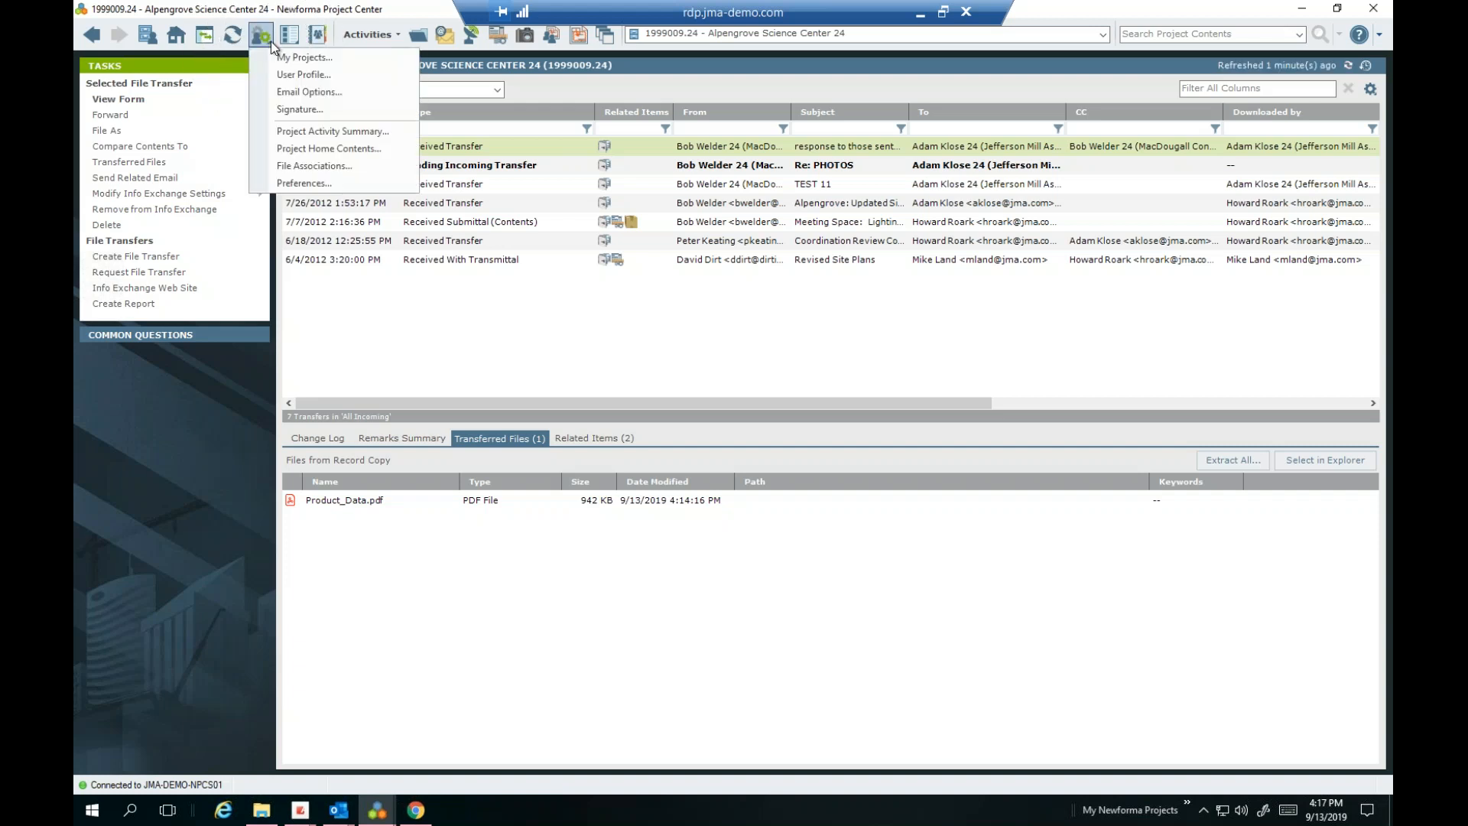
left_click(313, 166)
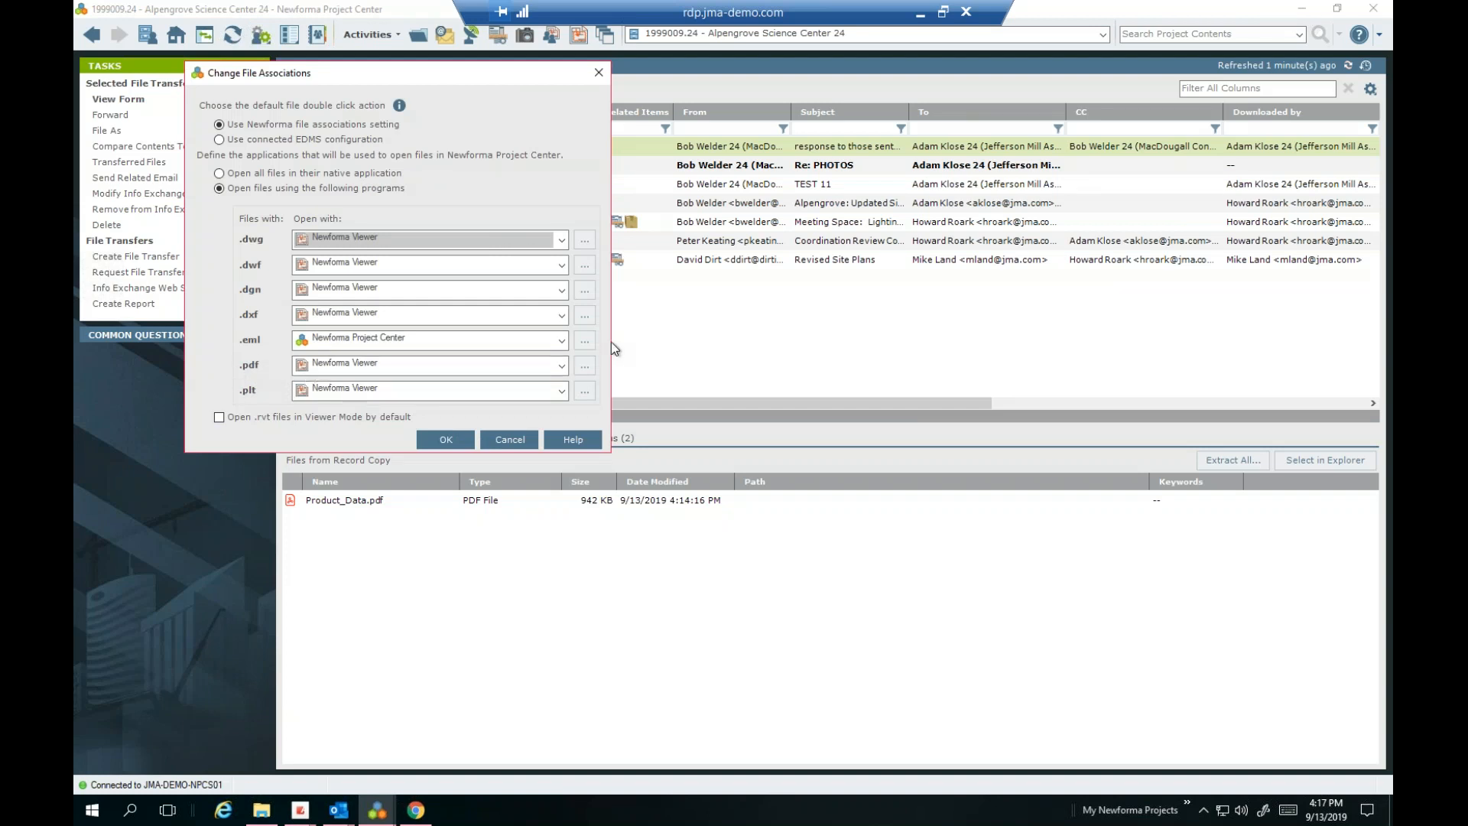
left_click(584, 367)
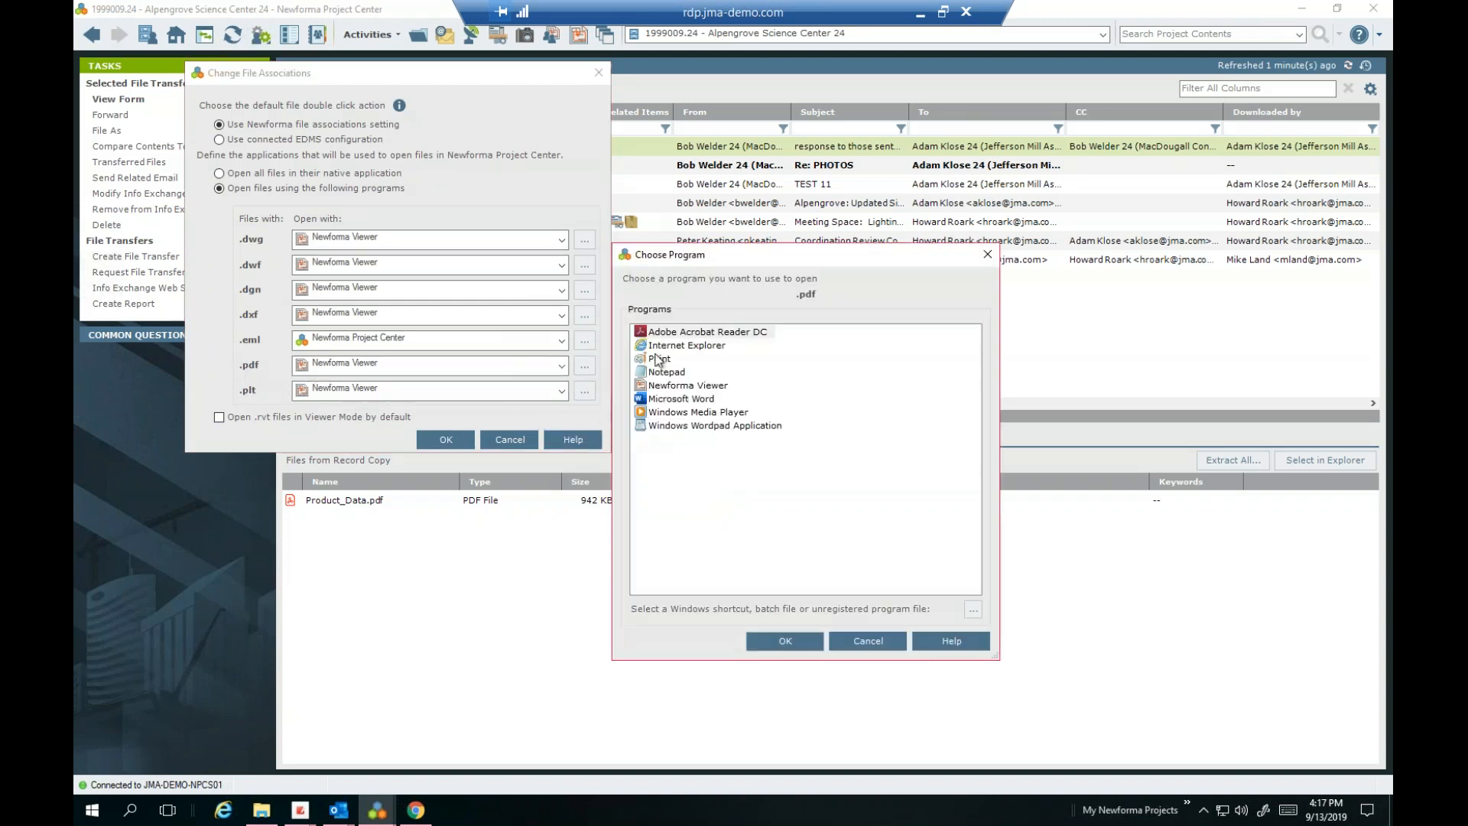
left_click(691, 333)
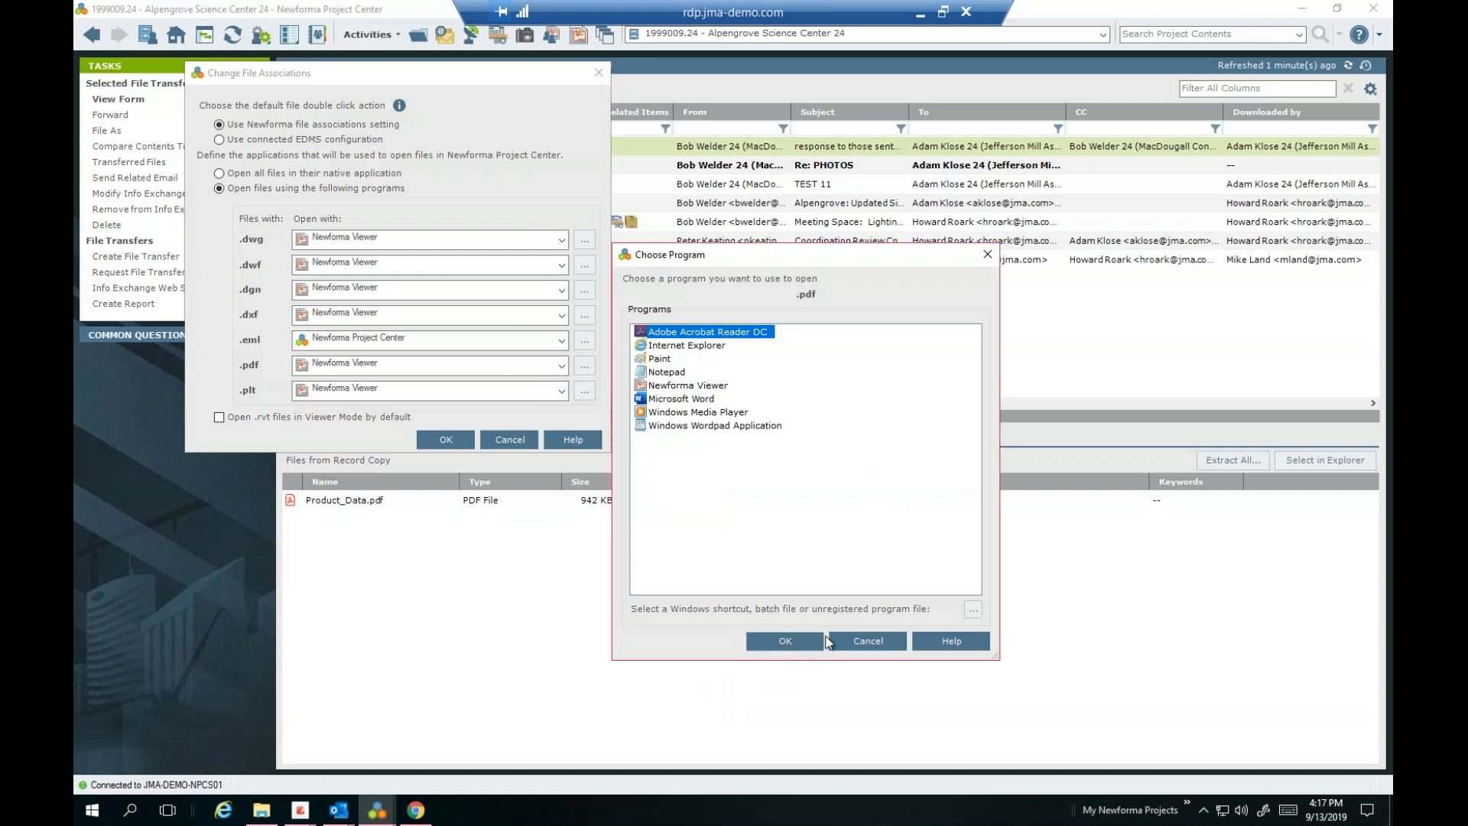
left_click(795, 641)
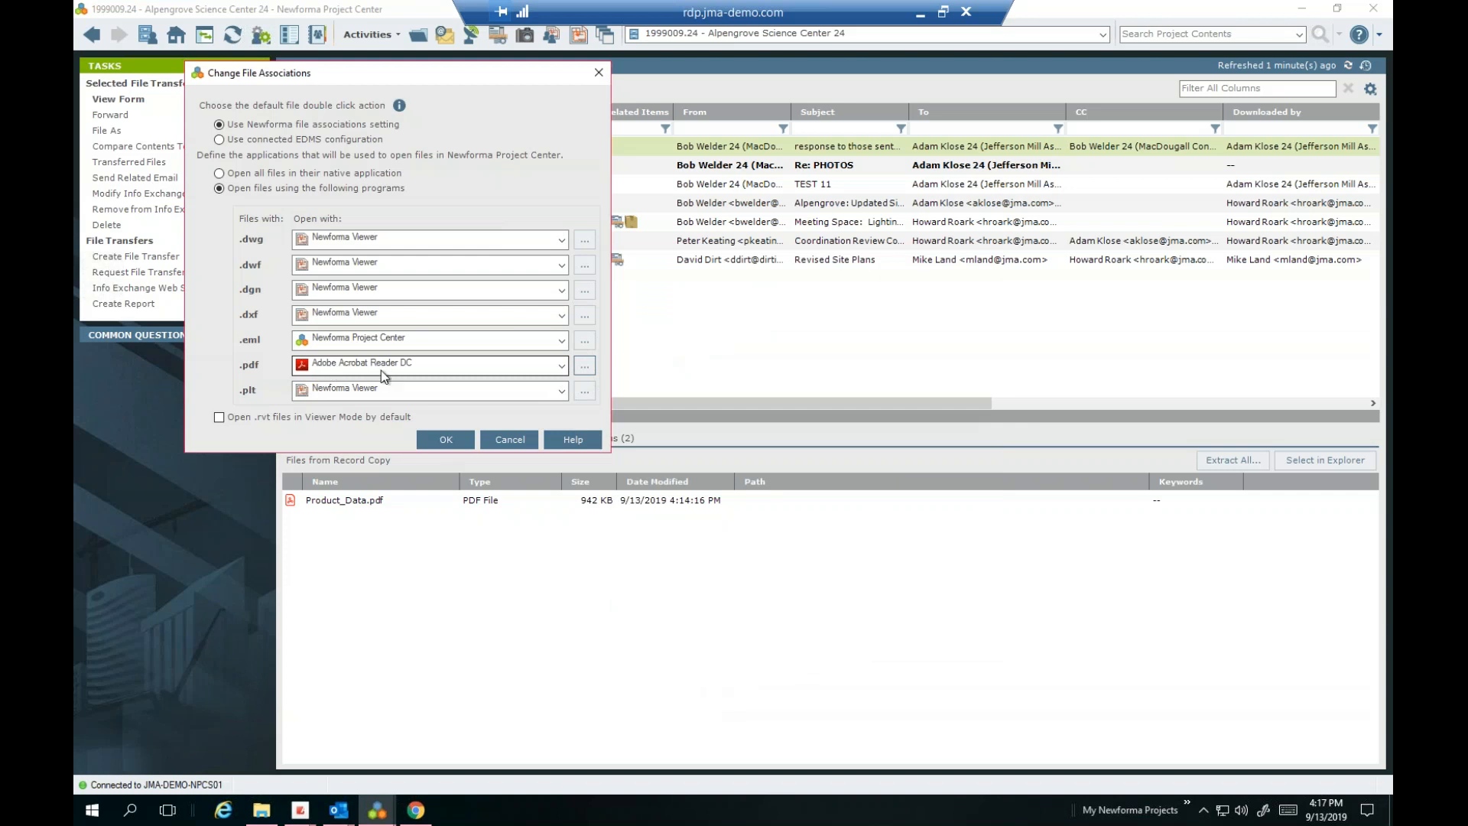
Switch the .pdf association back to Newforma Viewer
left_click(584, 370)
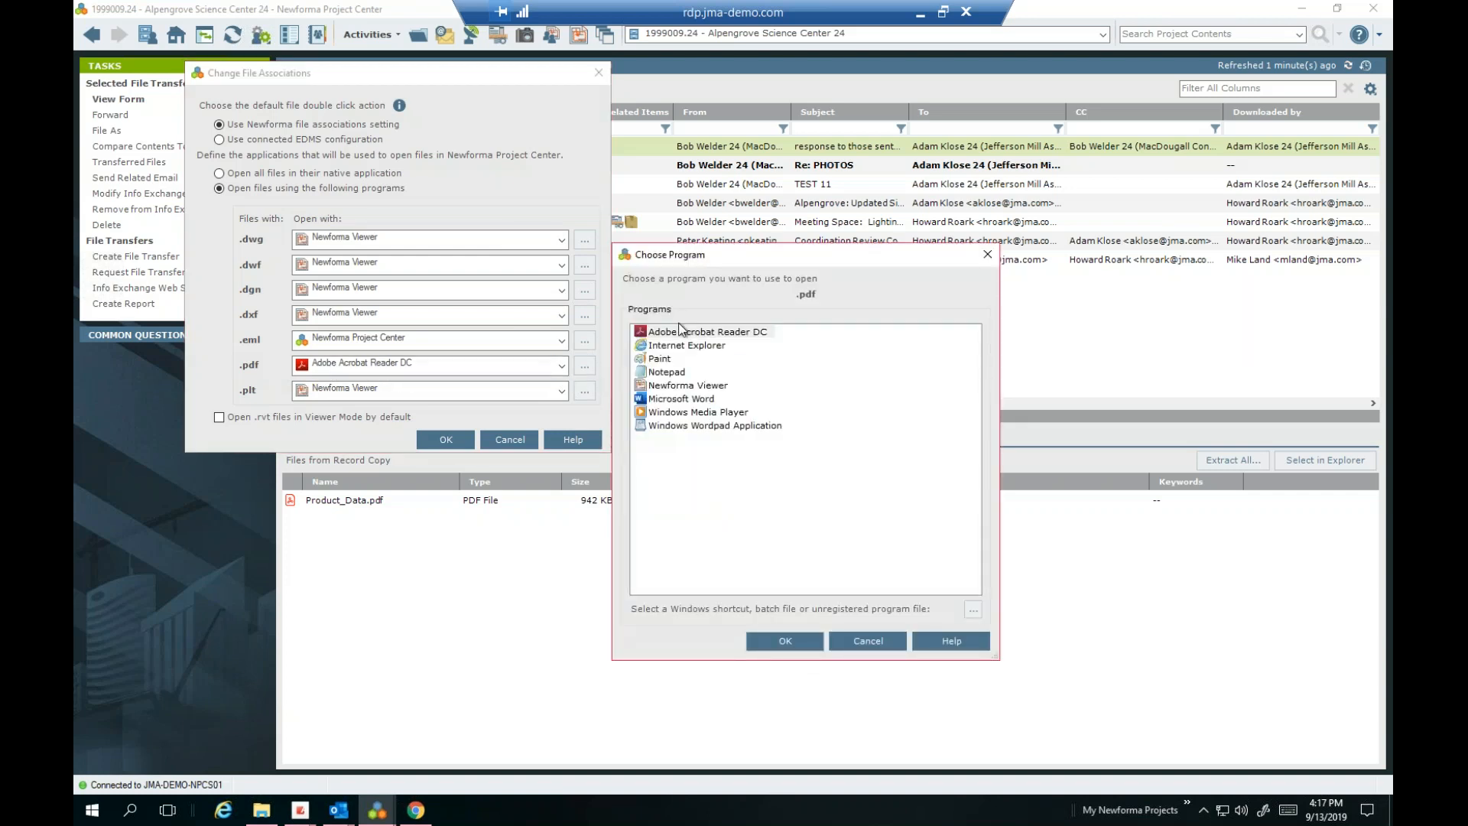
left_click(705, 387)
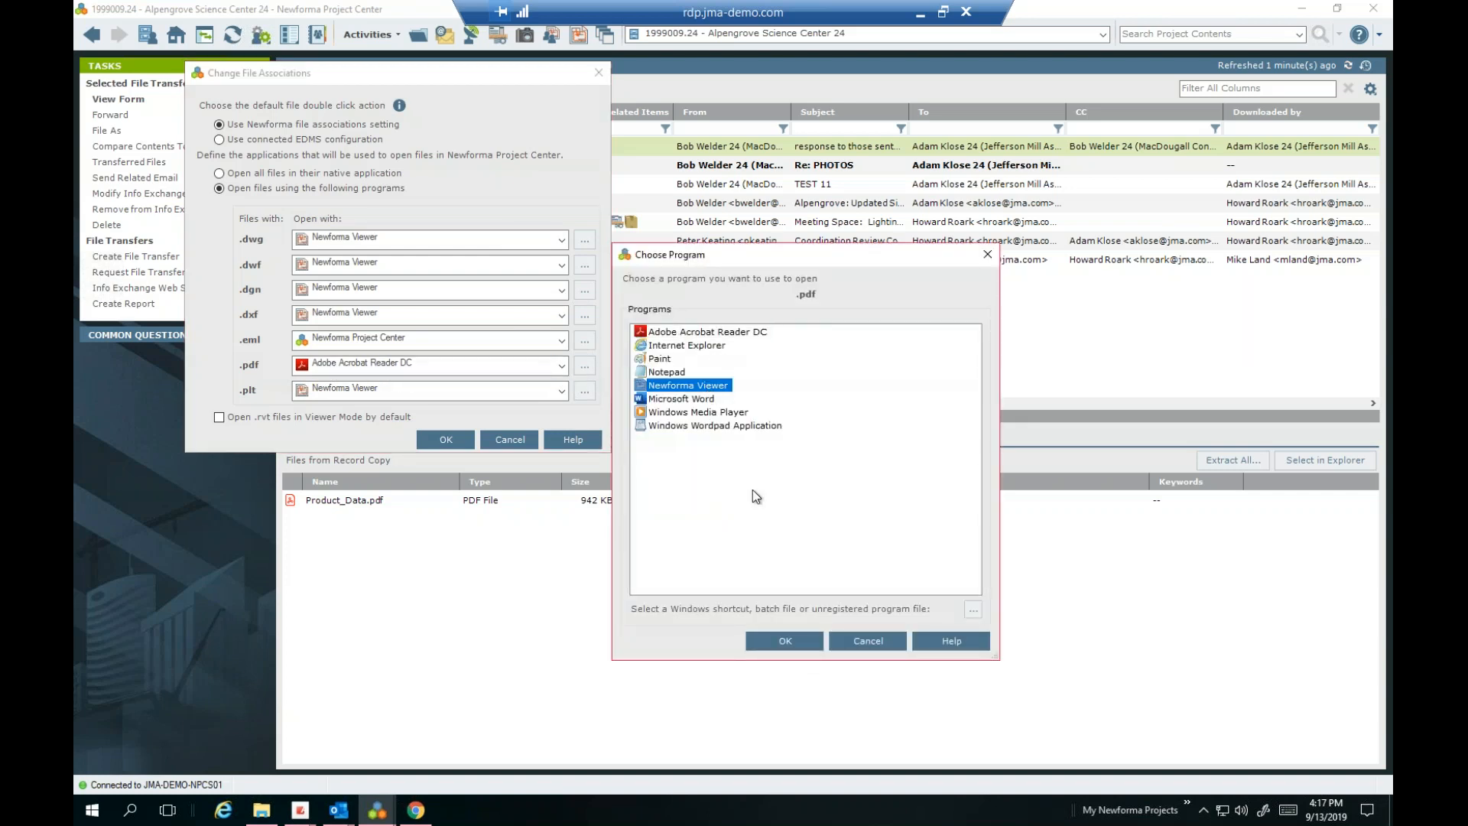
left_click(785, 641)
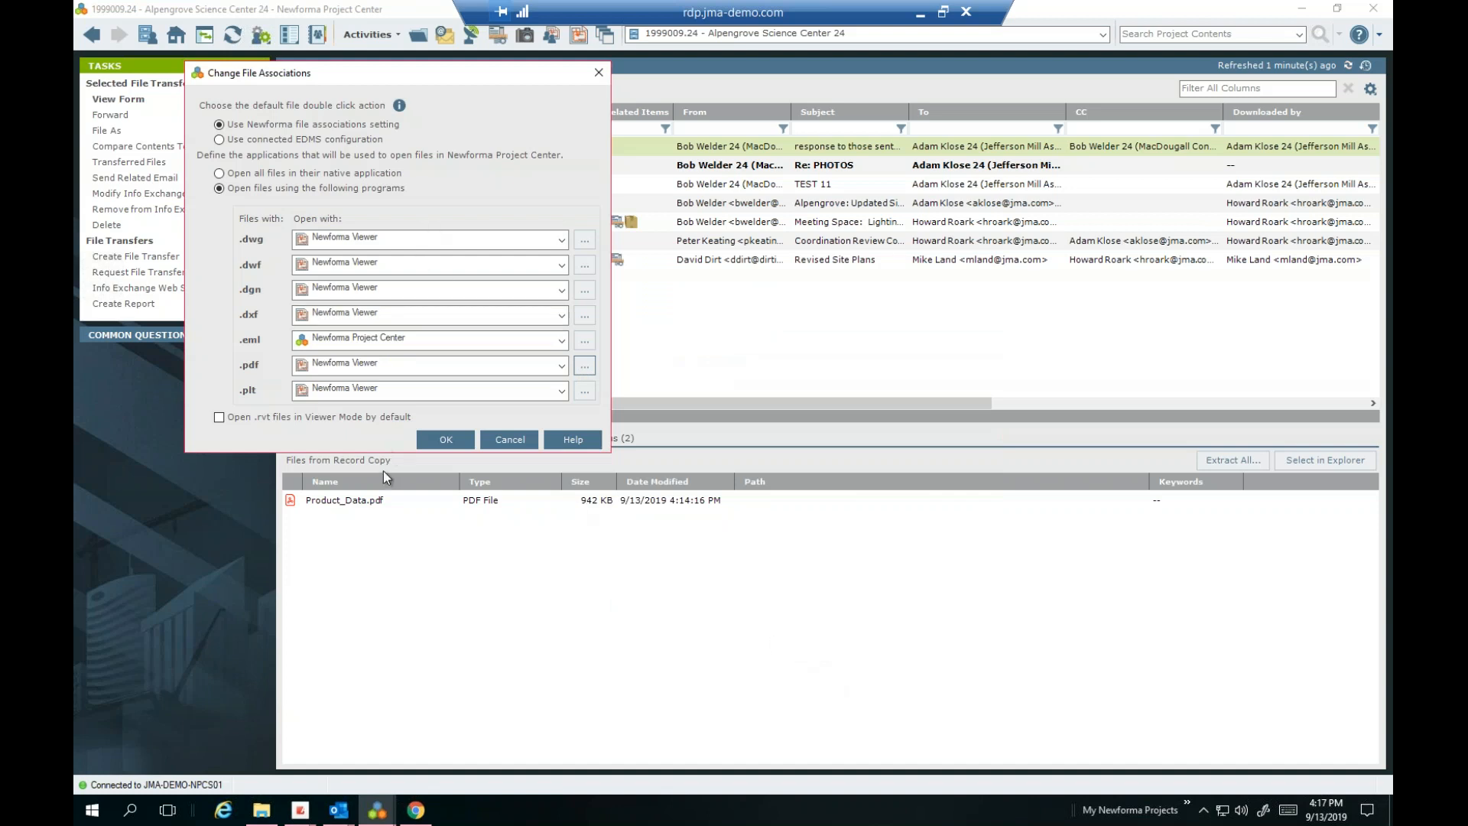